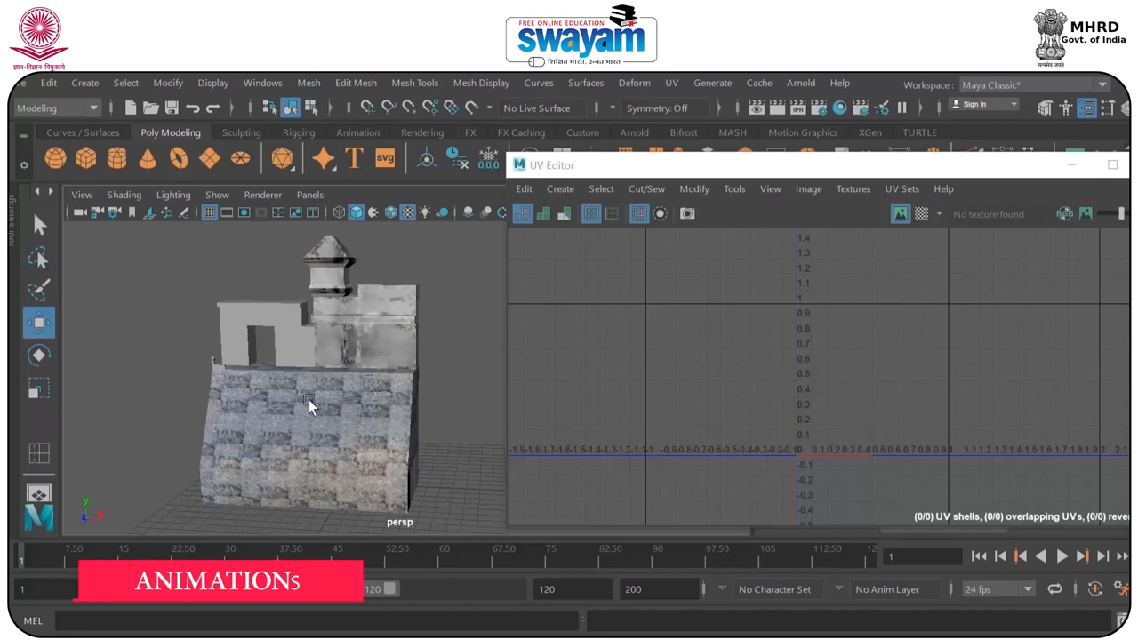
Select the untextured gateway mesh, scale down all its UV shells together and move them inside the 0–1 UV tile.
{"action": "left_click", "coordinate": [255, 363]}
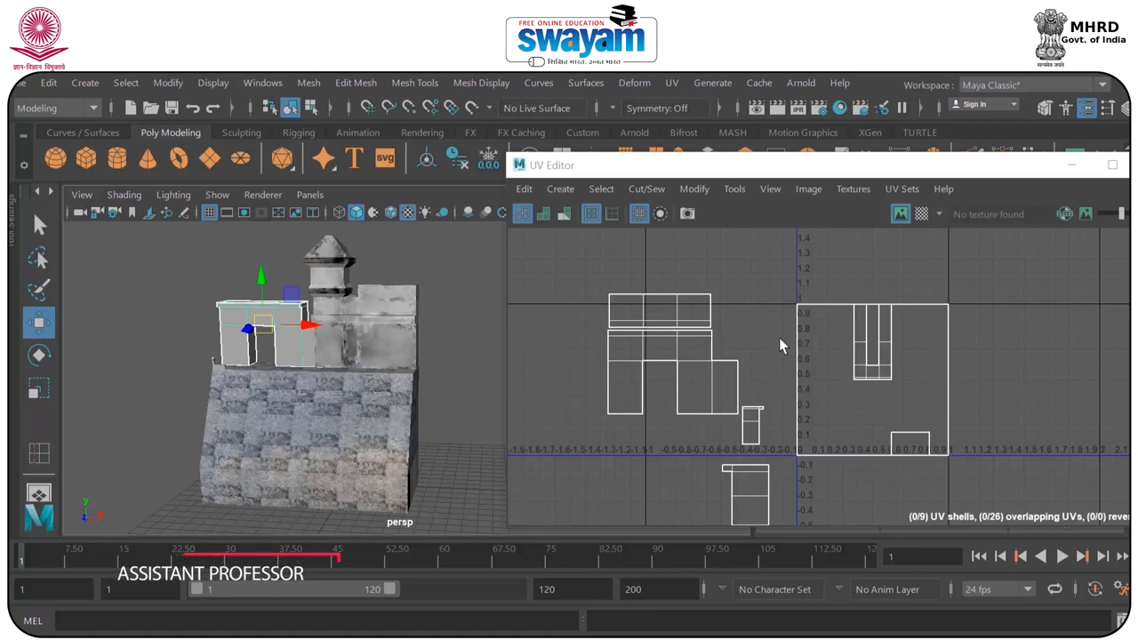
{"action": "left_click", "coordinate": [802, 304]}
{"action": "scroll", "coordinate": [697, 298], "scroll_direction": "down", "scroll_amount": 3}
{"action": "left_click_drag", "start_coordinate": [610, 264], "coordinate": [931, 495]}
{"action": "right_click_drag", "start_coordinate": [833, 396], "coordinate": [909, 388]}
{"action": "left_click_drag", "start_coordinate": [617, 259], "coordinate": [885, 475]}
{"action": "key", "text": "r"}
{"action": "key", "text": "t"}
{"action": "key", "text": "r"}
{"action": "left_click_drag", "start_coordinate": [754, 375], "coordinate": [822, 347]}
{"action": "key", "text": "w"}
{"action": "scroll", "coordinate": [700, 298], "scroll_direction": "up", "scroll_amount": 8}
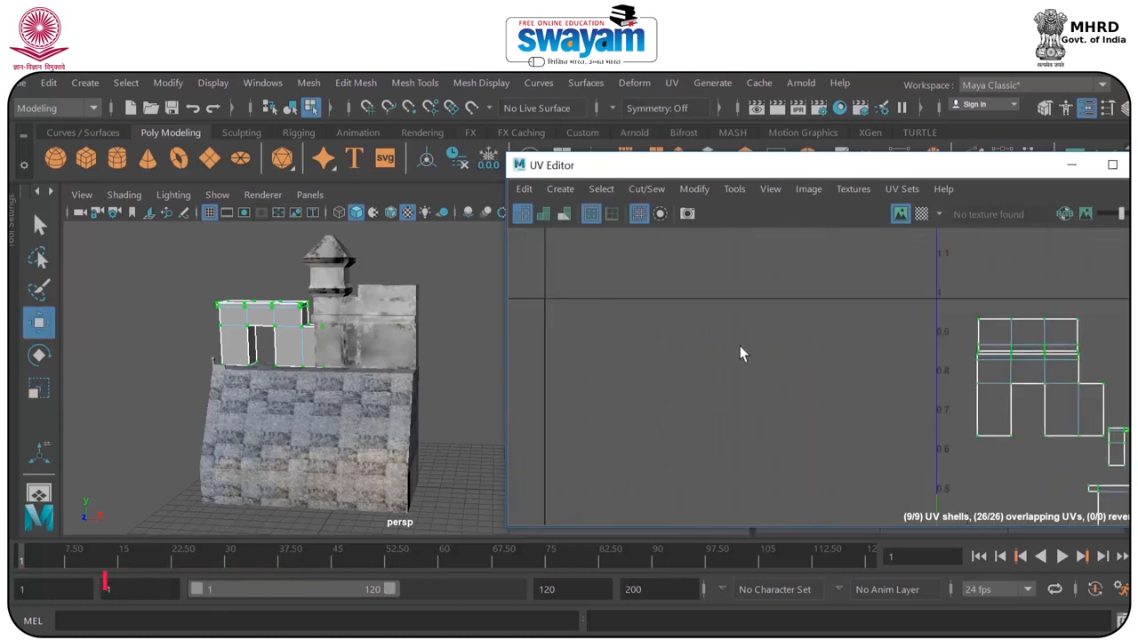
Select the gateway's front-wall and top shells, move them to the tile's upper-left corner and enlarge them.
{"action": "left_click", "coordinate": [794, 347]}
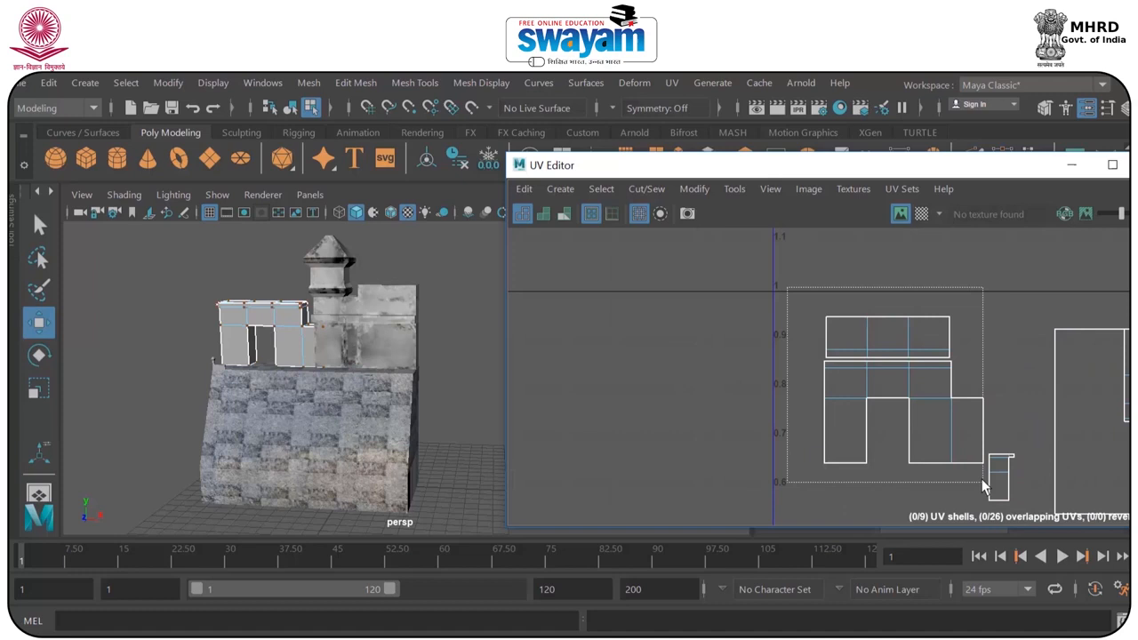
{"action": "scroll", "coordinate": [298, 377], "scroll_direction": "up", "scroll_amount": 8}
{"action": "left_click_drag", "start_coordinate": [252, 305], "coordinate": [475, 393], "text": "alt"}
{"action": "scroll", "coordinate": [476, 388], "scroll_direction": "down", "scroll_amount": 2}
{"action": "middle_click_drag", "start_coordinate": [887, 386], "coordinate": [757, 380], "text": "alt"}
{"action": "scroll", "coordinate": [769, 377], "scroll_direction": "up", "scroll_amount": 2}
{"action": "left_click_drag", "start_coordinate": [811, 382], "coordinate": [784, 389]}
{"action": "key", "text": "r"}
{"action": "key", "text": "w"}
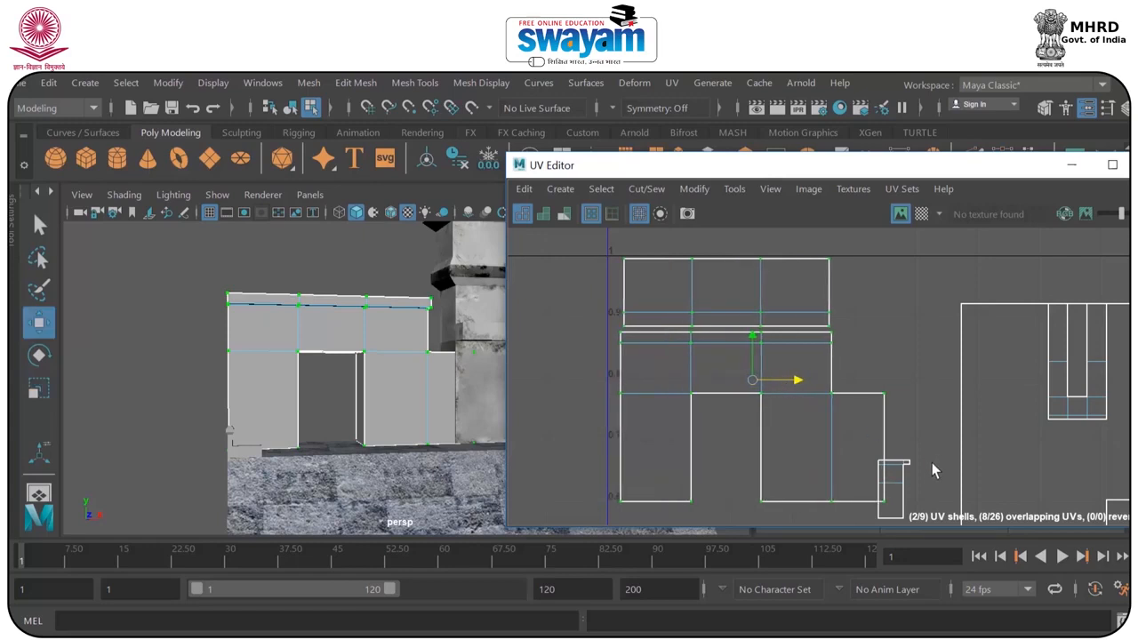
Separate the small outer end-wall shell from the front-wall shell and scale it up.
{"action": "middle_click_drag", "start_coordinate": [933, 470], "coordinate": [860, 388], "text": "alt"}
{"action": "right_click", "coordinate": [836, 414]}
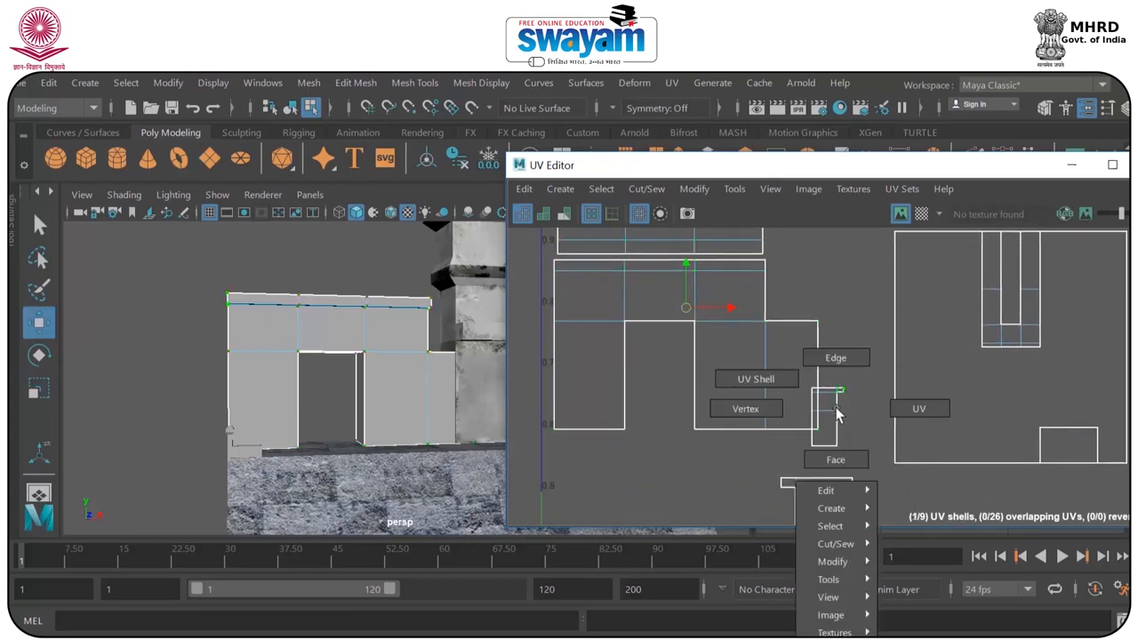
{"action": "right_click_drag", "start_coordinate": [806, 400], "coordinate": [771, 383]}
{"action": "left_click", "coordinate": [840, 418]}
{"action": "left_click_drag", "start_coordinate": [840, 418], "coordinate": [860, 373]}
{"action": "left_click_drag", "start_coordinate": [358, 409], "coordinate": [399, 403], "text": "alt"}
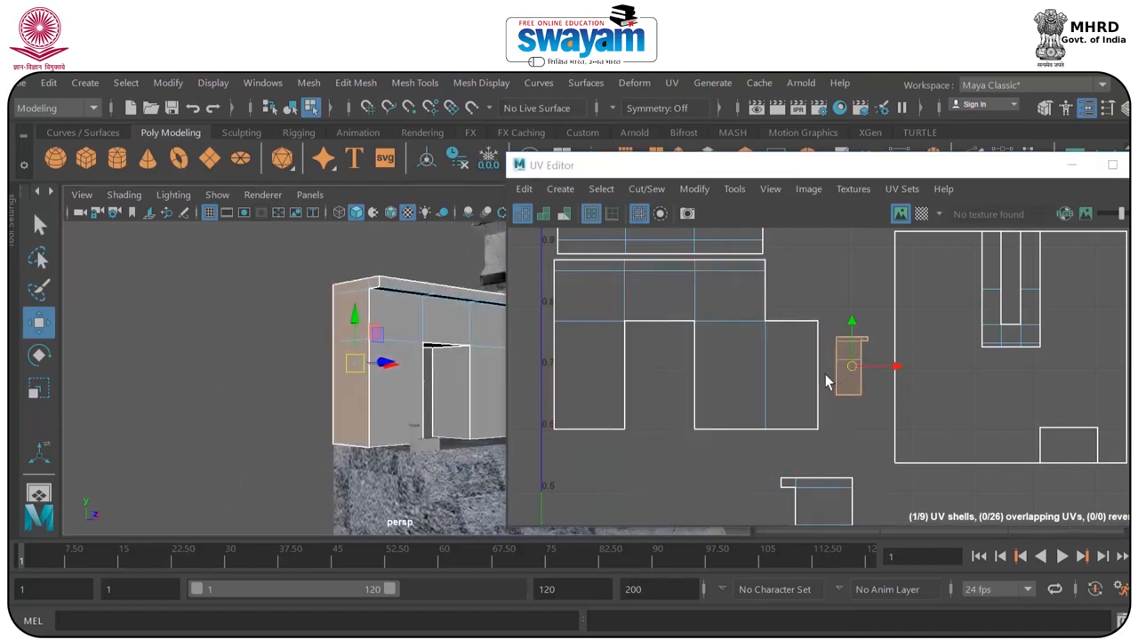
{"action": "key", "text": "r"}
{"action": "middle_click_drag", "start_coordinate": [869, 372], "coordinate": [940, 357]}
{"action": "left_click_drag", "start_coordinate": [939, 350], "coordinate": [938, 350]}
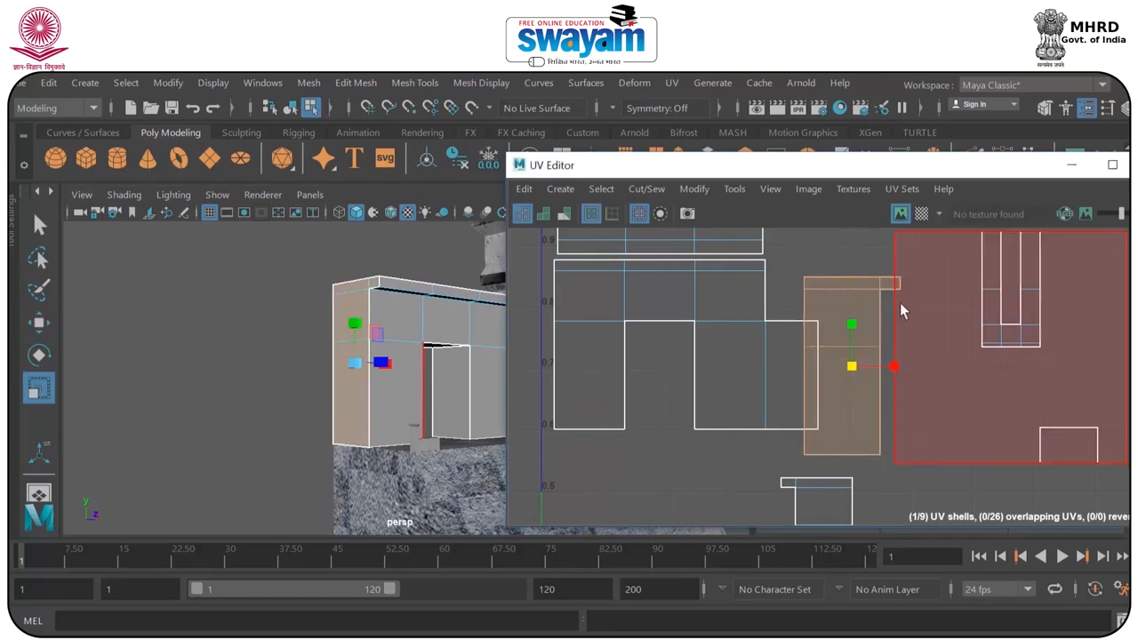
Display the checker map and move the end-wall shell beneath the front-wall shell.
{"action": "left_click", "coordinate": [921, 216]}
{"action": "left_click_drag", "start_coordinate": [377, 348], "coordinate": [356, 386], "text": "alt"}
{"action": "left_click", "coordinate": [372, 376]}
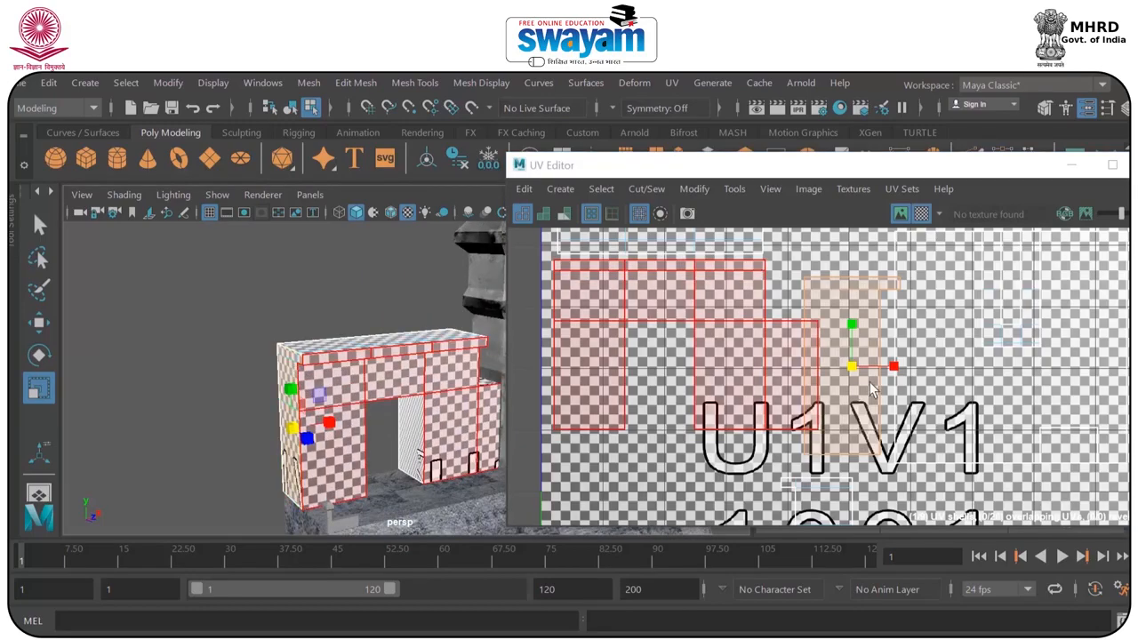
{"action": "key", "text": "w"}
{"action": "left_click_drag", "start_coordinate": [852, 365], "coordinate": [621, 532]}
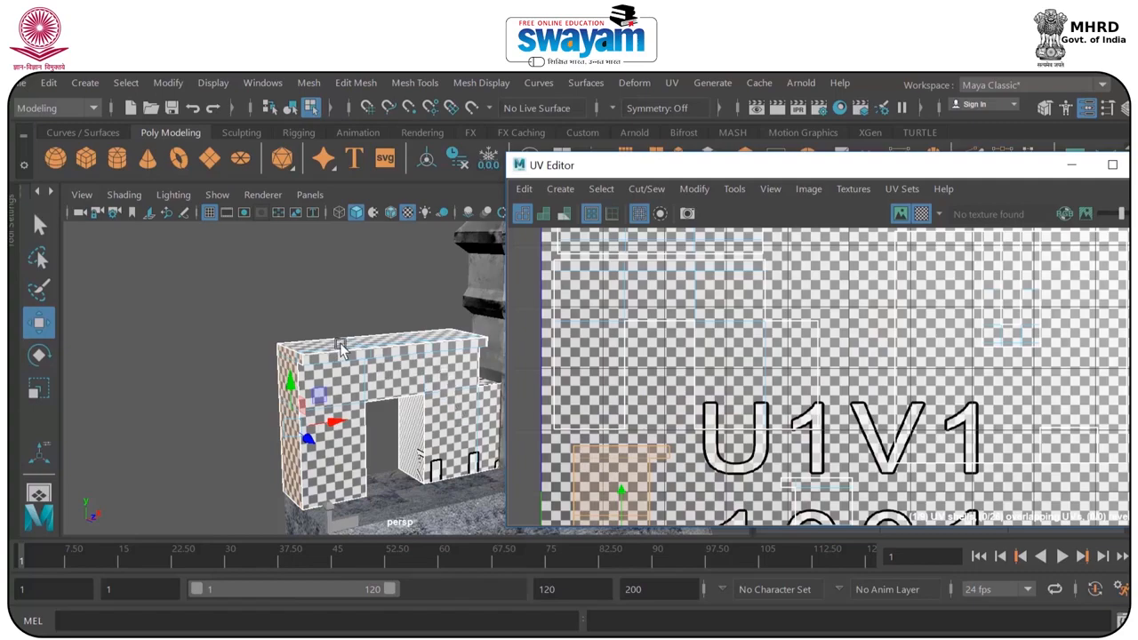
{"action": "left_click_drag", "start_coordinate": [341, 350], "coordinate": [245, 277], "text": "alt"}
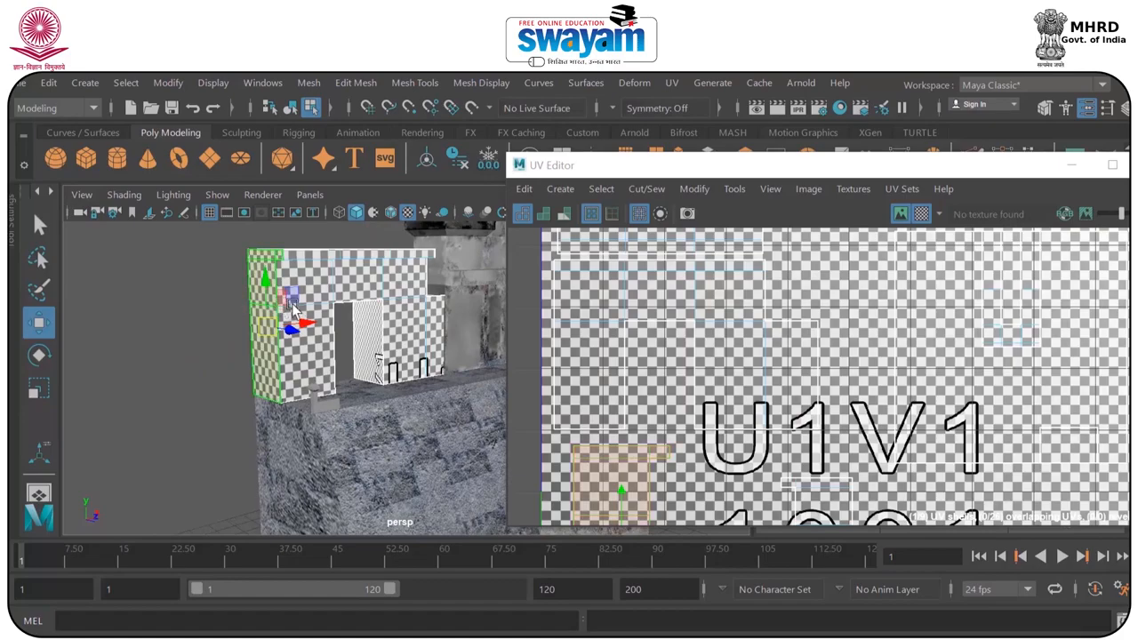
Examine the checker size on the gateway's front and end walls, and hide the checker map.
{"action": "scroll", "coordinate": [295, 307], "scroll_direction": "down", "scroll_amount": 5}
{"action": "left_click_drag", "start_coordinate": [377, 330], "coordinate": [343, 309], "text": "alt"}
{"action": "scroll", "coordinate": [343, 308], "scroll_direction": "up", "scroll_amount": 6}
{"action": "middle_click_drag", "start_coordinate": [361, 295], "coordinate": [411, 376], "text": "alt"}
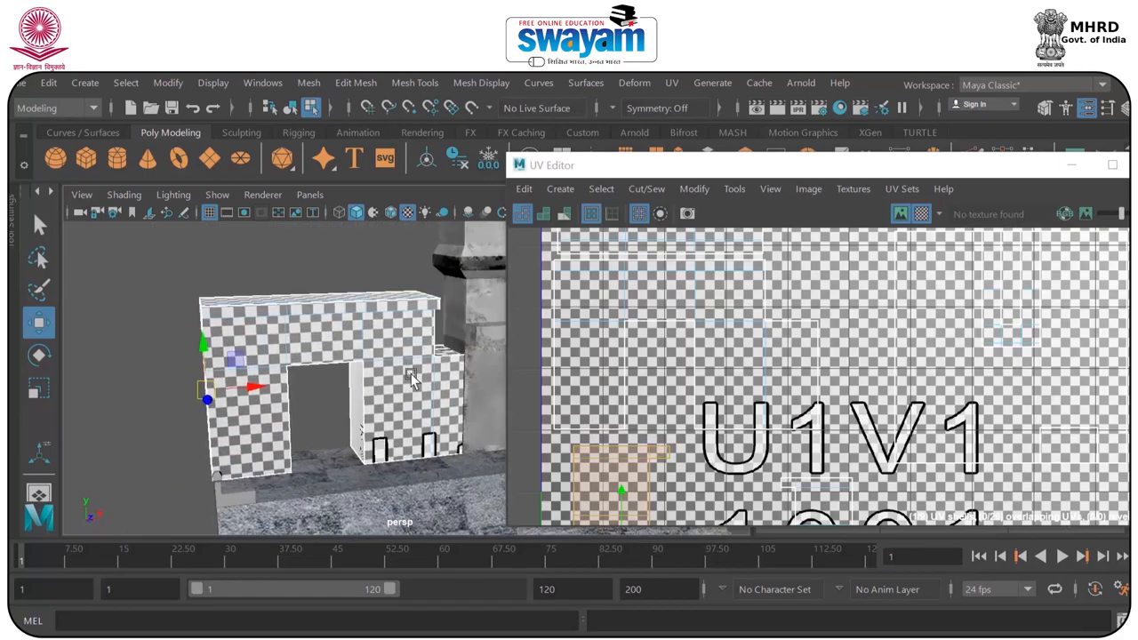
{"action": "scroll", "coordinate": [861, 350], "scroll_direction": "down", "scroll_amount": 2}
{"action": "left_click", "coordinate": [926, 215]}
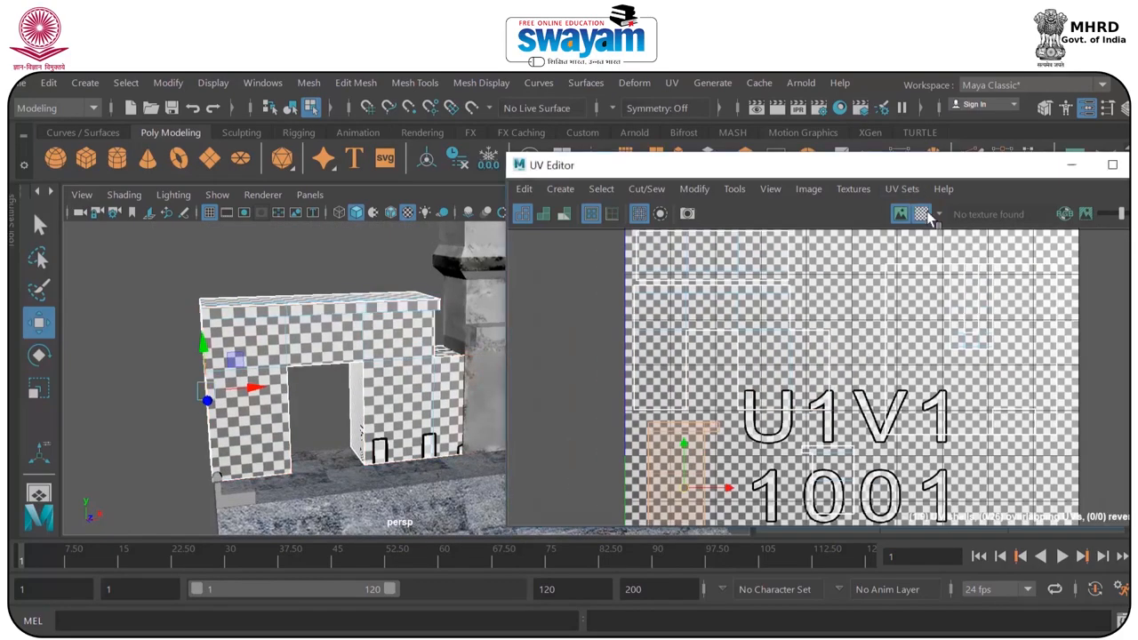
{"action": "left_click", "coordinate": [921, 215]}
{"action": "scroll", "coordinate": [952, 307], "scroll_direction": "down", "scroll_amount": 3}
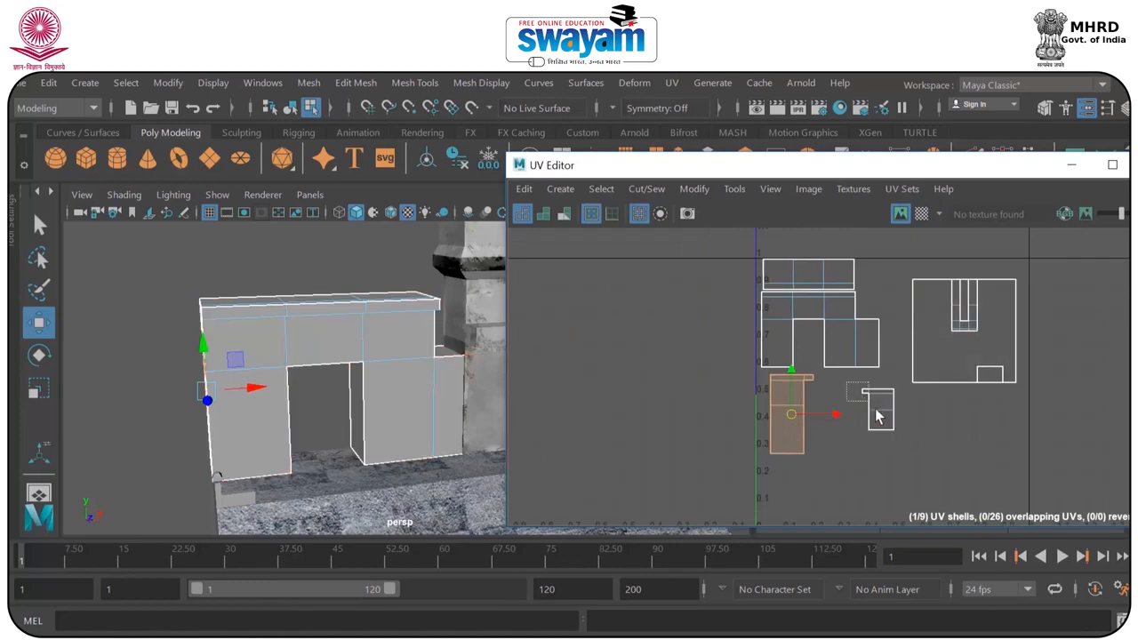
Select the shell of the end wall facing the tower, scale it up and move it beside the front-wall shell.
{"action": "left_click_drag", "start_coordinate": [903, 441], "coordinate": [899, 441]}
{"action": "left_click_drag", "start_coordinate": [415, 396], "coordinate": [375, 417], "text": "alt"}
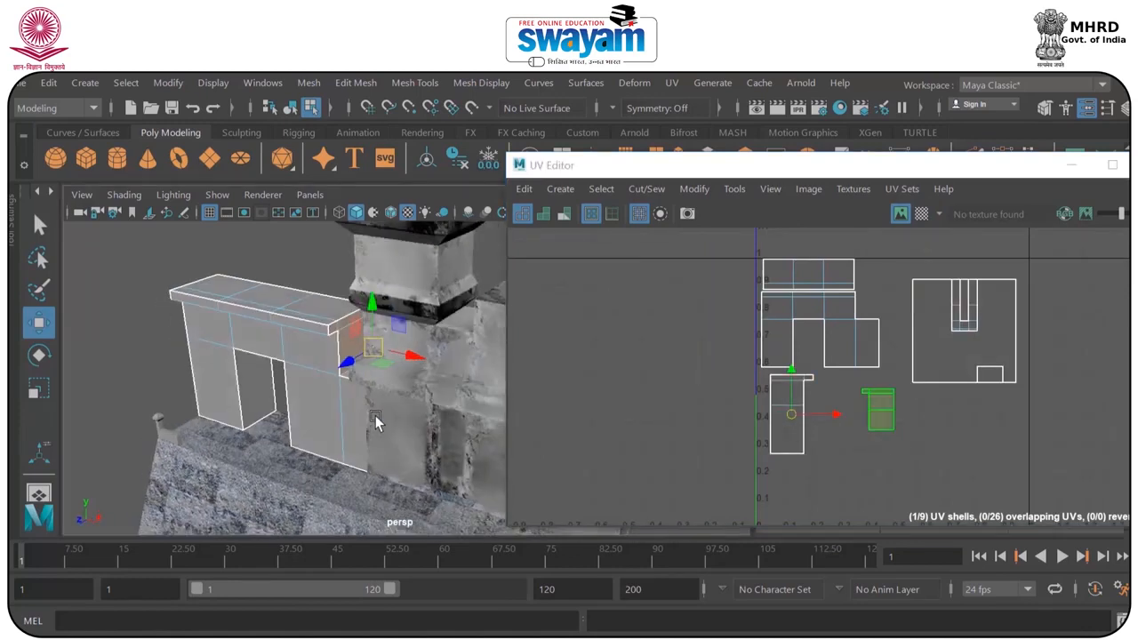
{"action": "key", "text": "r"}
{"action": "left_click_drag", "start_coordinate": [878, 410], "coordinate": [914, 328]}
{"action": "key", "text": "w"}
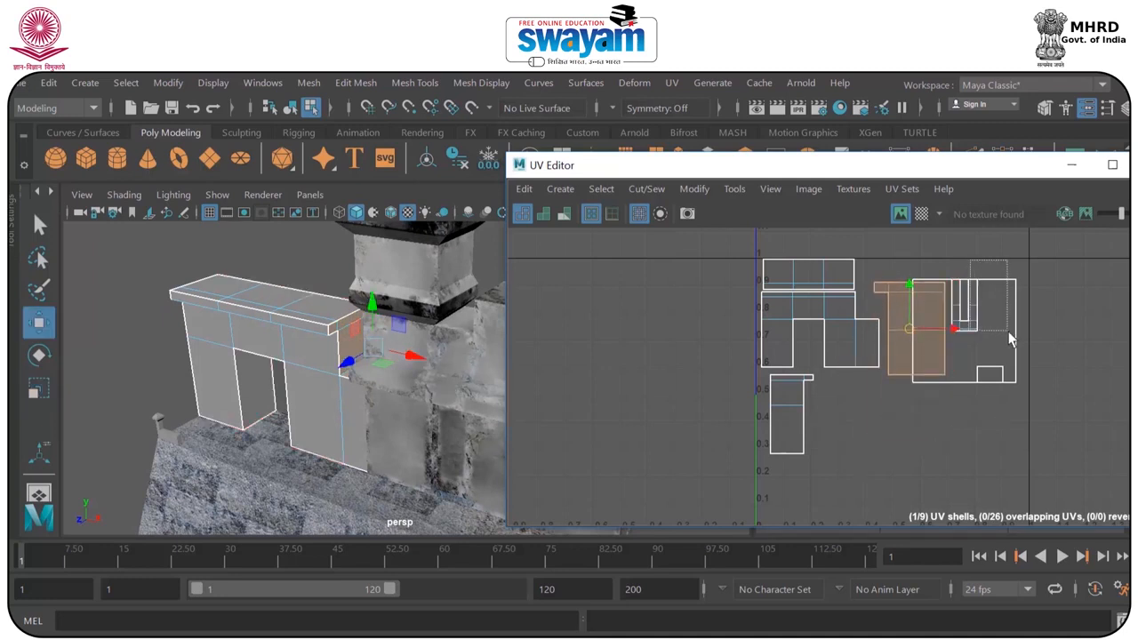
Move the overlapping square shells lower in the tile, and separate one door-jamb shell from them and shrink it.
{"action": "left_click_drag", "start_coordinate": [1010, 338], "coordinate": [1010, 340]}
{"action": "left_click_drag", "start_coordinate": [911, 330], "coordinate": [836, 460]}
{"action": "middle_click_drag", "start_coordinate": [920, 470], "coordinate": [892, 397], "text": "alt"}
{"action": "left_click", "coordinate": [891, 398]}
{"action": "left_click", "coordinate": [830, 408]}
{"action": "left_click_drag", "start_coordinate": [843, 396], "coordinate": [762, 415]}
{"action": "key", "text": "r"}
{"action": "left_click_drag", "start_coordinate": [828, 406], "coordinate": [763, 450]}
{"action": "scroll", "coordinate": [188, 366], "scroll_direction": "up", "scroll_amount": 5}
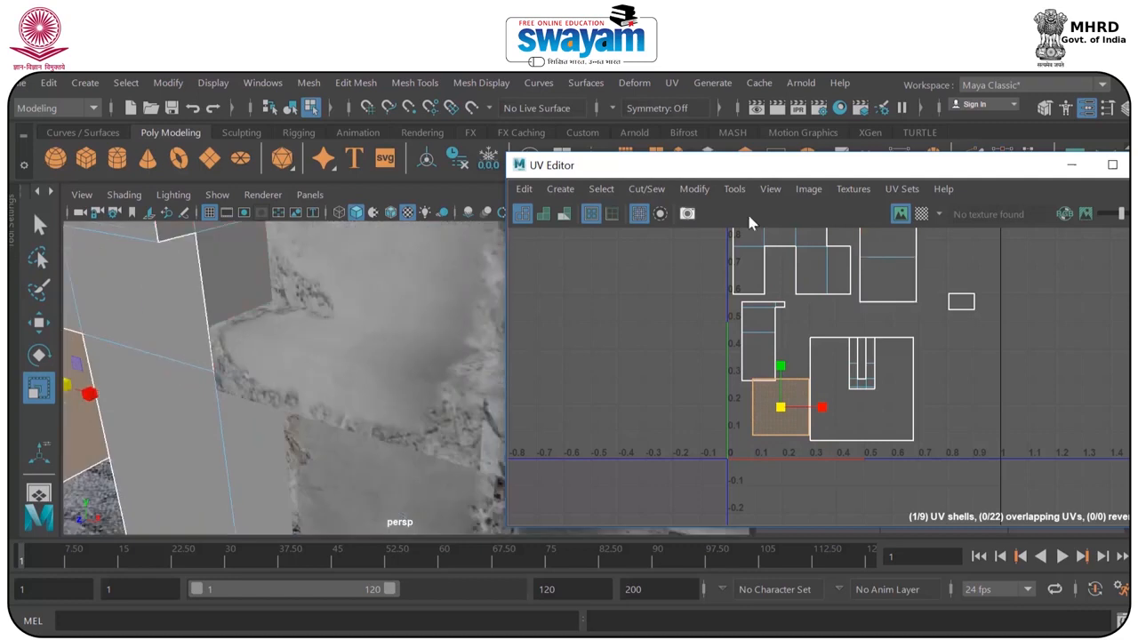
Display the checker map and stretch the door-jamb shell horizontally to even out its checkers.
{"action": "left_click", "coordinate": [922, 215]}
{"action": "middle_click_drag", "start_coordinate": [142, 371], "coordinate": [374, 341], "text": "alt"}
{"action": "scroll", "coordinate": [356, 342], "scroll_direction": "up", "scroll_amount": 4}
{"action": "left_click_drag", "start_coordinate": [822, 411], "coordinate": [861, 426]}
{"action": "scroll", "coordinate": [456, 378], "scroll_direction": "down", "scroll_amount": 4}
{"action": "mouse_move", "coordinate": [294, 381]}
{"action": "left_mouse_down", "text": "alt"}
{"action": "mouse_move", "coordinate": [316, 366]}
{"action": "mouse_move", "coordinate": [313, 377]}
{"action": "left_mouse_up", "text": "alt"}
{"action": "scroll", "coordinate": [809, 389], "scroll_direction": "up", "scroll_amount": 2}
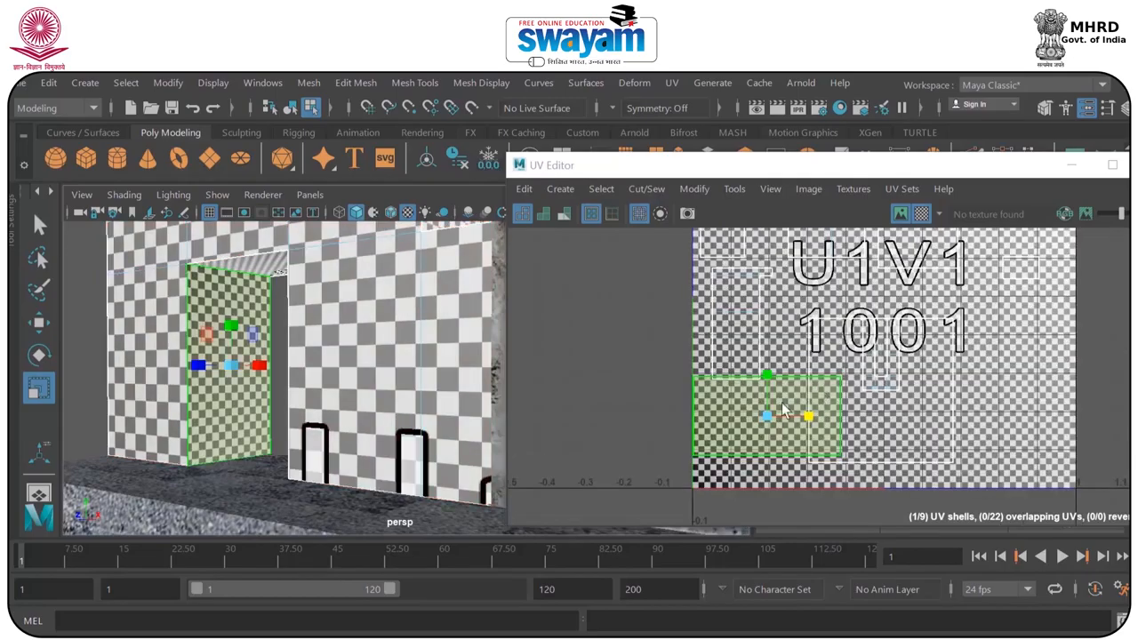
Rotate the door-jamb shell upright, scale it down, place it beneath the end-wall shell and hide the checker map.
{"action": "key", "text": "e"}
{"action": "left_click_drag", "start_coordinate": [796, 396], "coordinate": [831, 455]}
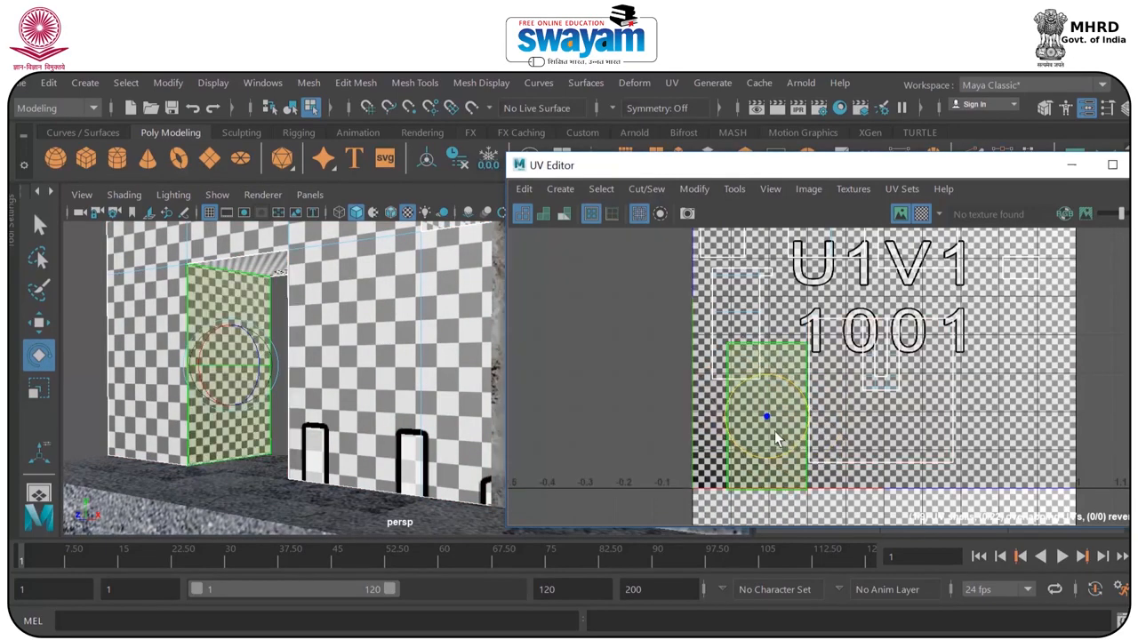
{"action": "key", "text": "r"}
{"action": "left_click_drag", "start_coordinate": [770, 418], "coordinate": [736, 451]}
{"action": "key", "text": "w"}
{"action": "left_click", "coordinate": [921, 214]}
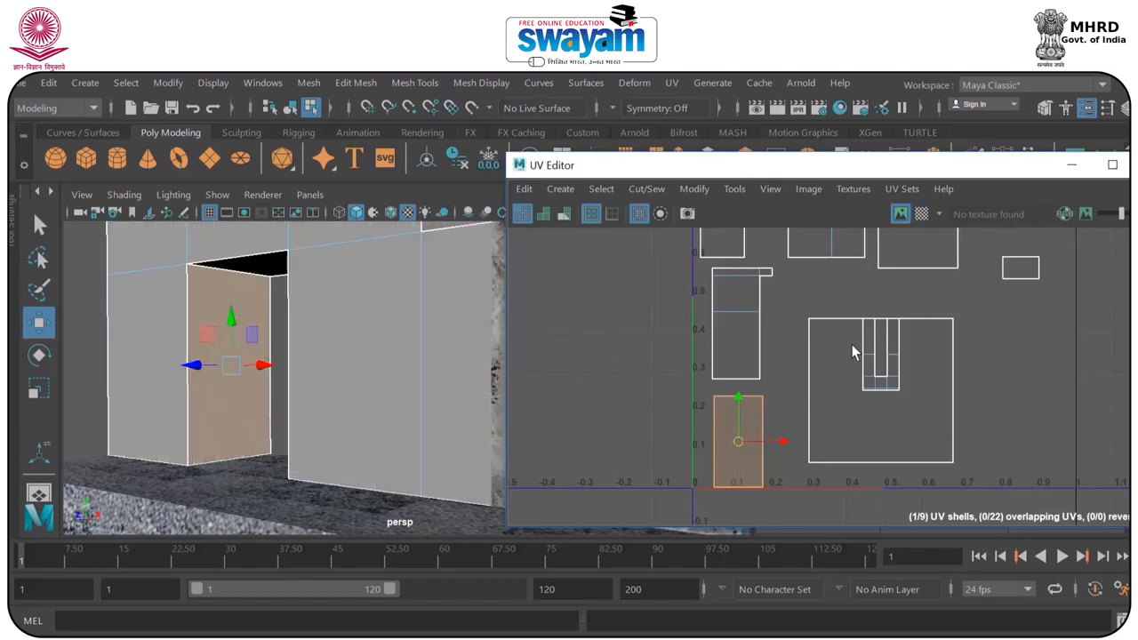
Pull the second door-jamb shell out of the overlapping squares, shrink it and place it near the tile's right edge.
{"action": "left_click_drag", "start_coordinate": [737, 441], "coordinate": [822, 421]}
{"action": "middle_click_drag", "start_coordinate": [950, 438], "coordinate": [838, 423], "text": "alt"}
{"action": "scroll", "coordinate": [734, 385], "scroll_direction": "down", "scroll_amount": 1}
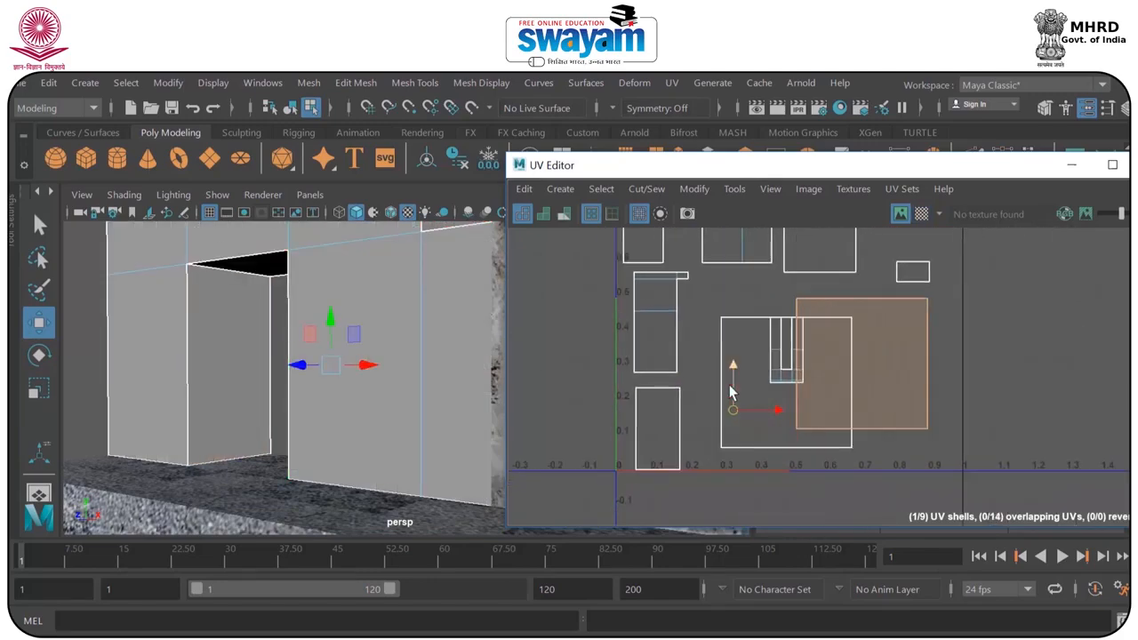
{"action": "key", "text": "r"}
{"action": "left_click_drag", "start_coordinate": [866, 366], "coordinate": [909, 353]}
{"action": "key", "text": "w"}
Separate the U-shaped back-wall shell from the doorway ceiling's square shell and move it beneath the second door-jamb shell.
{"action": "left_click", "coordinate": [816, 392]}
{"action": "scroll", "coordinate": [411, 356], "scroll_direction": "up", "scroll_amount": 5}
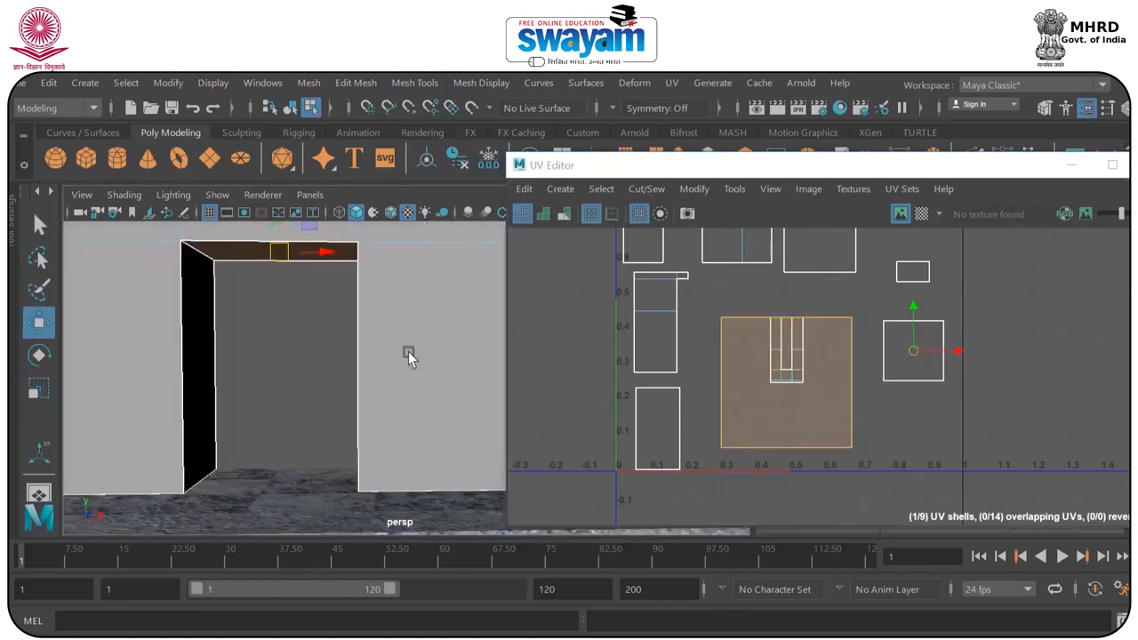
{"action": "left_click", "coordinate": [900, 372]}
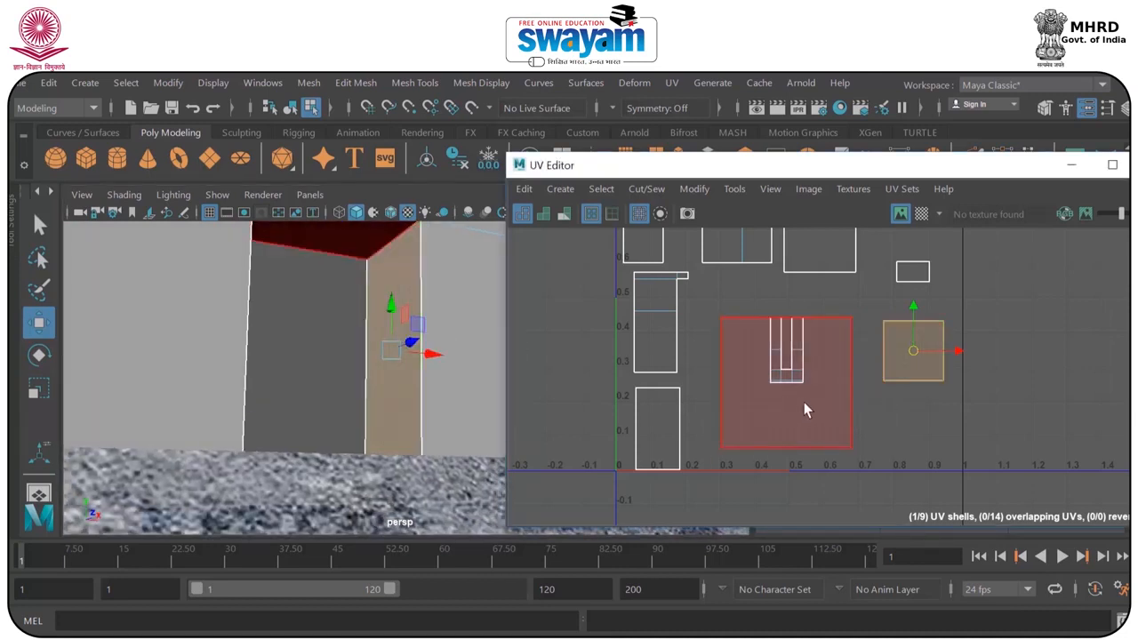
{"action": "left_click", "coordinate": [823, 426]}
{"action": "left_click", "coordinate": [794, 376]}
{"action": "left_click_drag", "start_coordinate": [786, 352], "coordinate": [913, 435]}
{"action": "key", "text": "f"}
{"action": "left_click_drag", "start_coordinate": [347, 387], "coordinate": [177, 394], "text": "alt"}
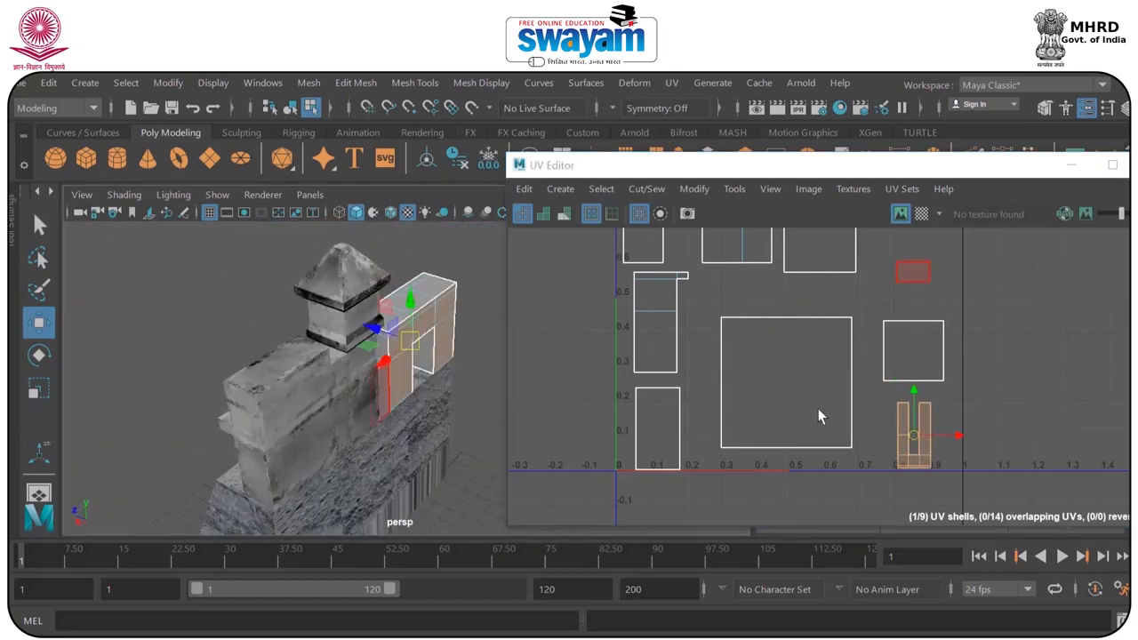
Select the outer end-wall shell and move it down next to the U-shaped back-wall shell.
{"action": "middle_click_drag", "start_coordinate": [810, 306], "coordinate": [795, 393], "text": "alt"}
{"action": "middle_click_drag", "start_coordinate": [667, 240], "coordinate": [678, 302], "text": "alt"}
{"action": "left_click_drag", "start_coordinate": [593, 254], "coordinate": [652, 345]}
{"action": "left_click_drag", "start_coordinate": [480, 342], "coordinate": [752, 325], "text": "alt"}
{"action": "left_click", "coordinate": [805, 318]}
{"action": "left_click_drag", "start_coordinate": [382, 360], "coordinate": [449, 369], "text": "alt"}
{"action": "left_click", "coordinate": [659, 445]}
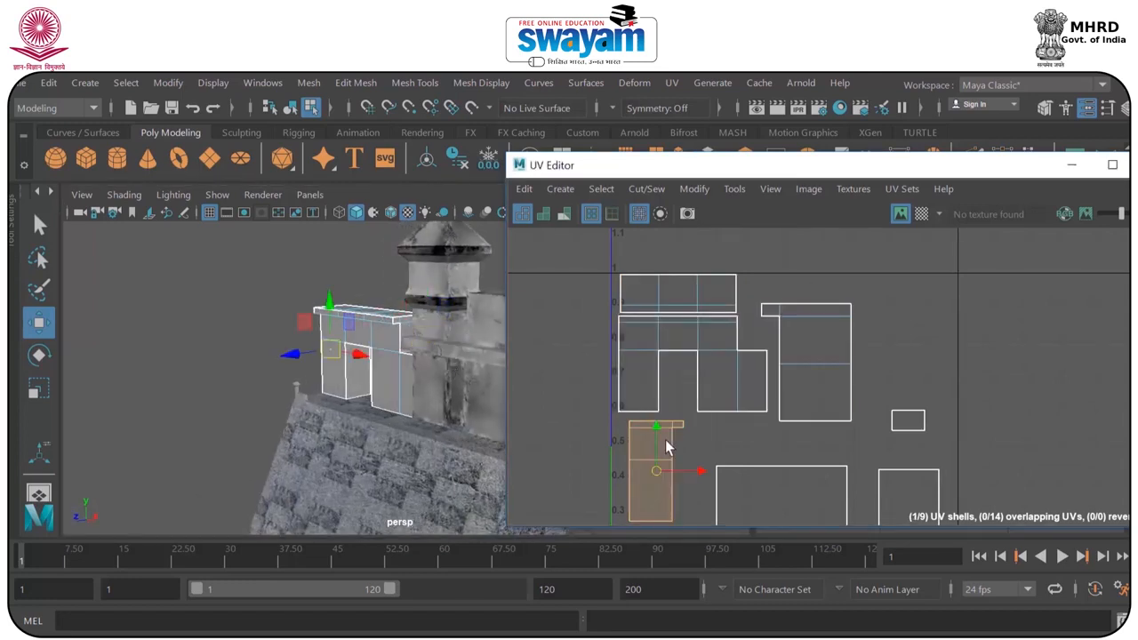
{"action": "left_click_drag", "start_coordinate": [295, 389], "coordinate": [340, 369], "text": "alt"}
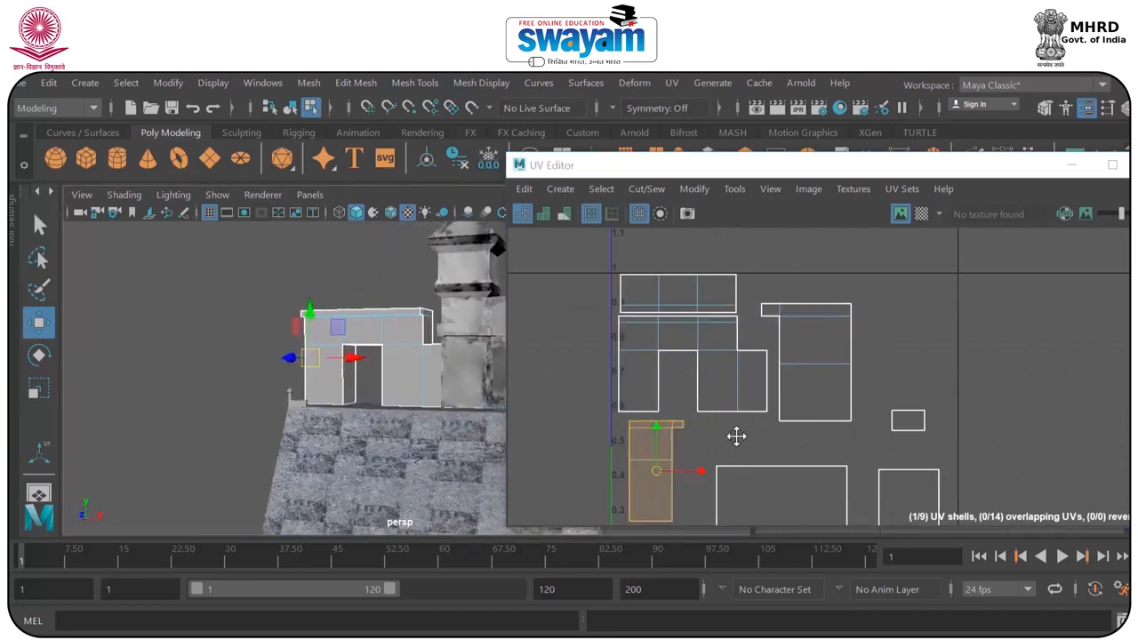
{"action": "middle_click_drag", "start_coordinate": [739, 453], "coordinate": [644, 334], "text": "alt"}
{"action": "left_click_drag", "start_coordinate": [647, 339], "coordinate": [816, 433]}
Scale down the doorway ceiling's square shell and place it beside the relocated end-wall shell.
{"action": "left_click", "coordinate": [756, 360]}
{"action": "left_click_drag", "start_coordinate": [460, 363], "coordinate": [373, 338], "text": "alt"}
{"action": "key", "text": "r"}
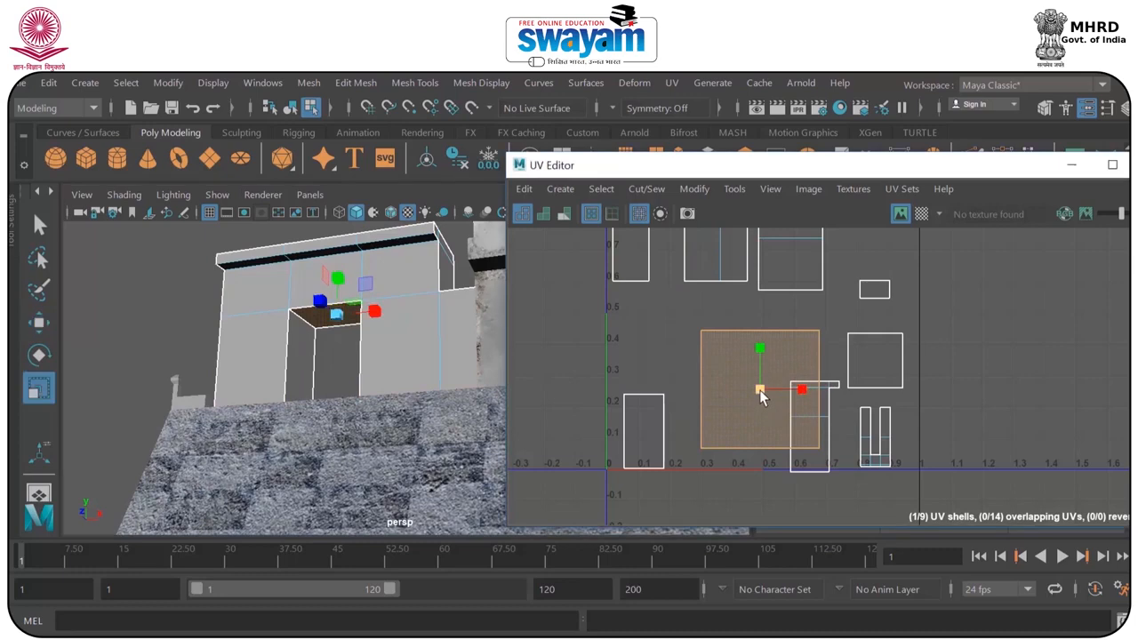
{"action": "left_click_drag", "start_coordinate": [760, 390], "coordinate": [730, 403]}
{"action": "key", "text": "w"}
Move the upright door-jamb shell up beneath the front-wall shell, and shift the small rectangular shell slightly down.
{"action": "left_click", "coordinate": [662, 429]}
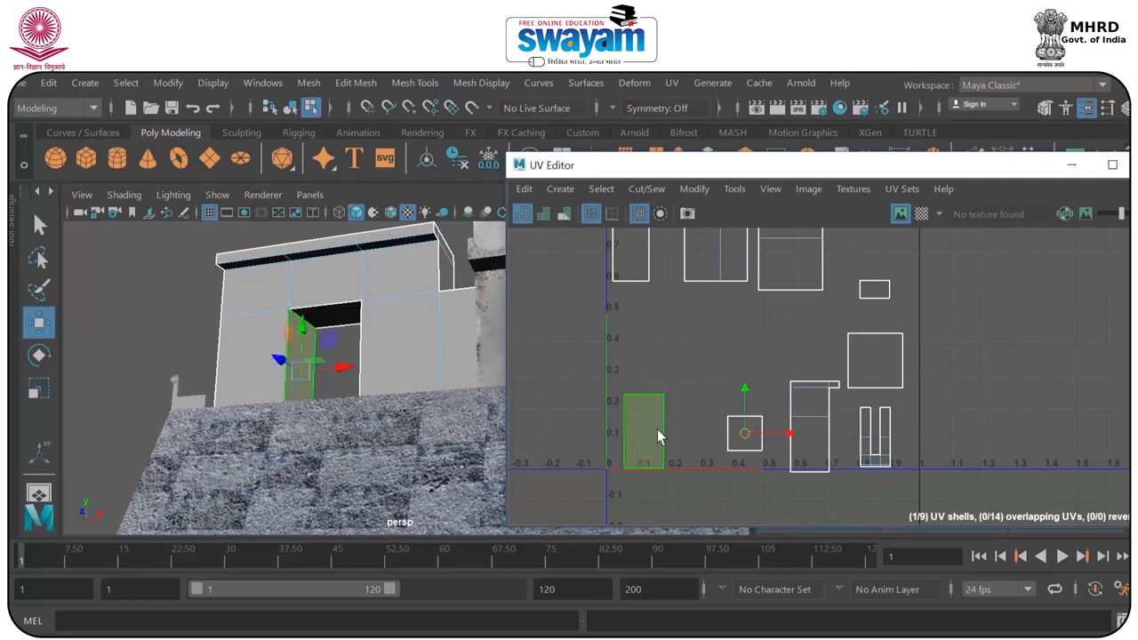
{"action": "left_click_drag", "start_coordinate": [644, 434], "coordinate": [644, 351]}
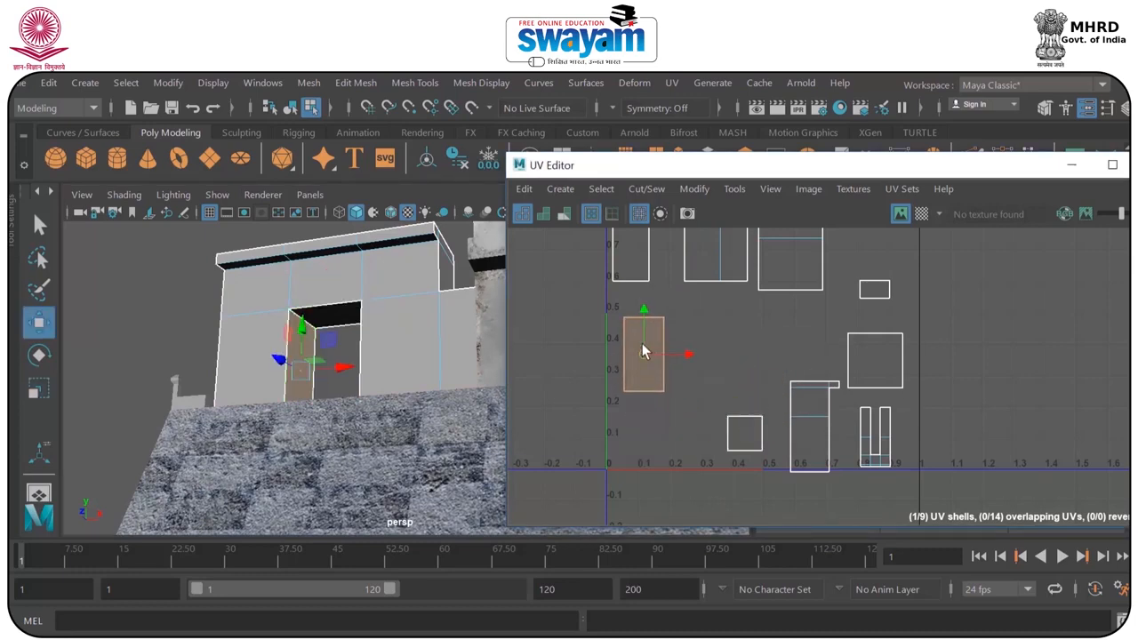
{"action": "left_click", "coordinate": [876, 284]}
{"action": "left_click_drag", "start_coordinate": [498, 338], "coordinate": [231, 373]}
{"action": "left_click", "coordinate": [882, 295]}
Select the second door-jamb shell and move it next to the first door-jamb shell.
{"action": "left_click", "coordinate": [875, 354]}
{"action": "left_click_drag", "start_coordinate": [342, 377], "coordinate": [594, 379], "text": "alt"}
{"action": "left_click", "coordinate": [887, 356]}
{"action": "left_click_drag", "start_coordinate": [861, 364], "coordinate": [739, 350]}
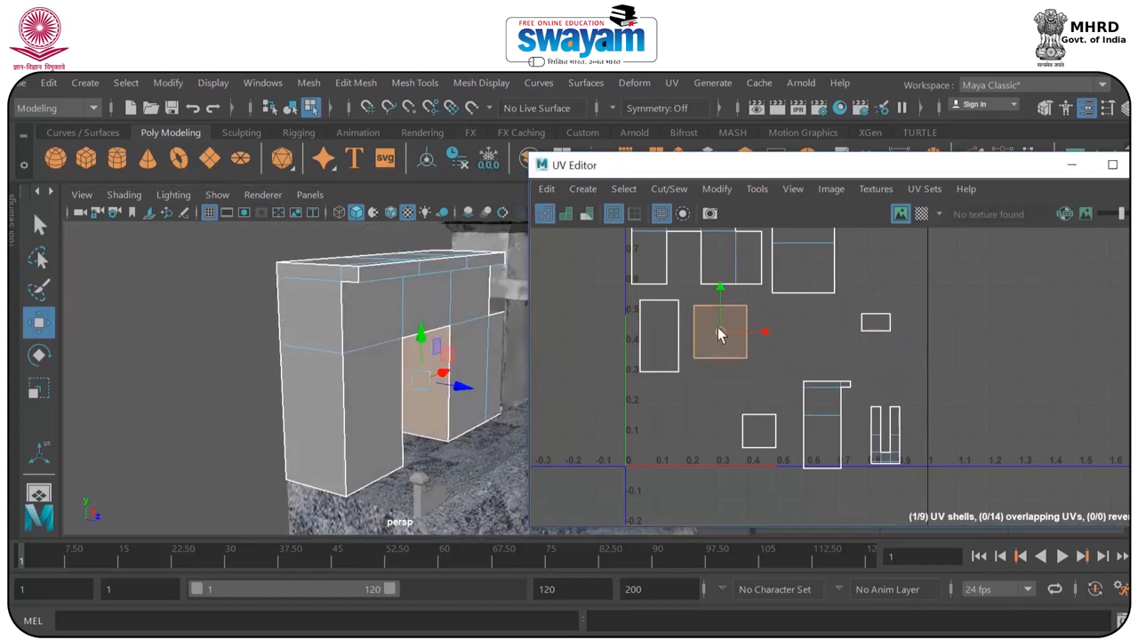
Display the checker map and stretch the second door-jamb shell horizontally to even out its checkers.
{"action": "scroll", "coordinate": [712, 322], "scroll_direction": "up", "scroll_amount": 5}
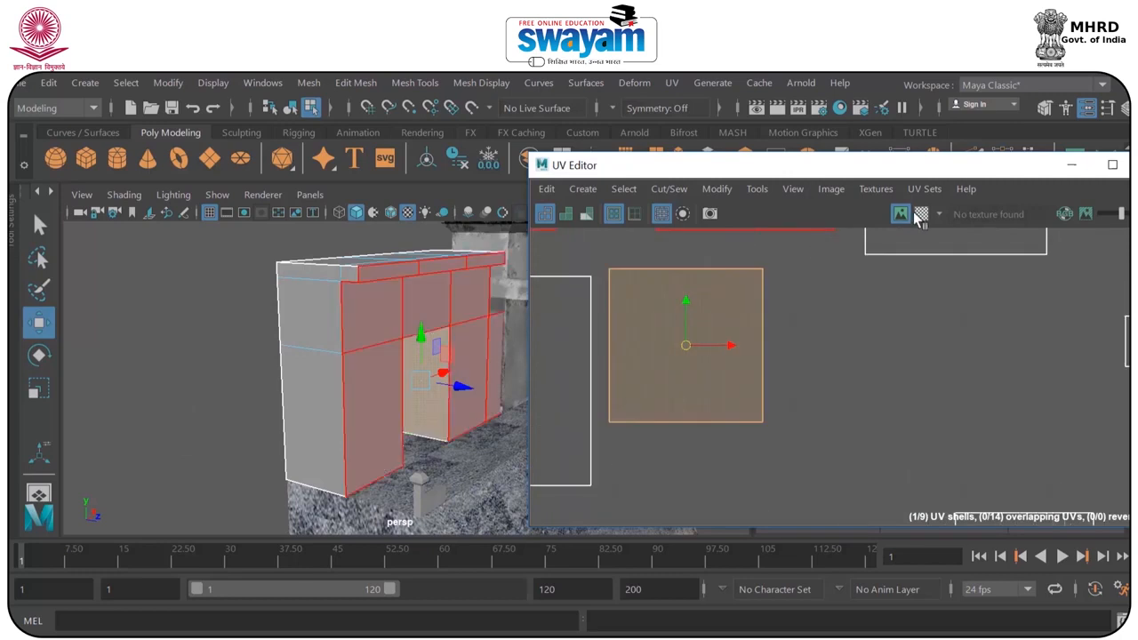
{"action": "left_click", "coordinate": [918, 216]}
{"action": "scroll", "coordinate": [497, 329], "scroll_direction": "up", "scroll_amount": 4}
{"action": "scroll", "coordinate": [684, 339], "scroll_direction": "down", "scroll_amount": 1}
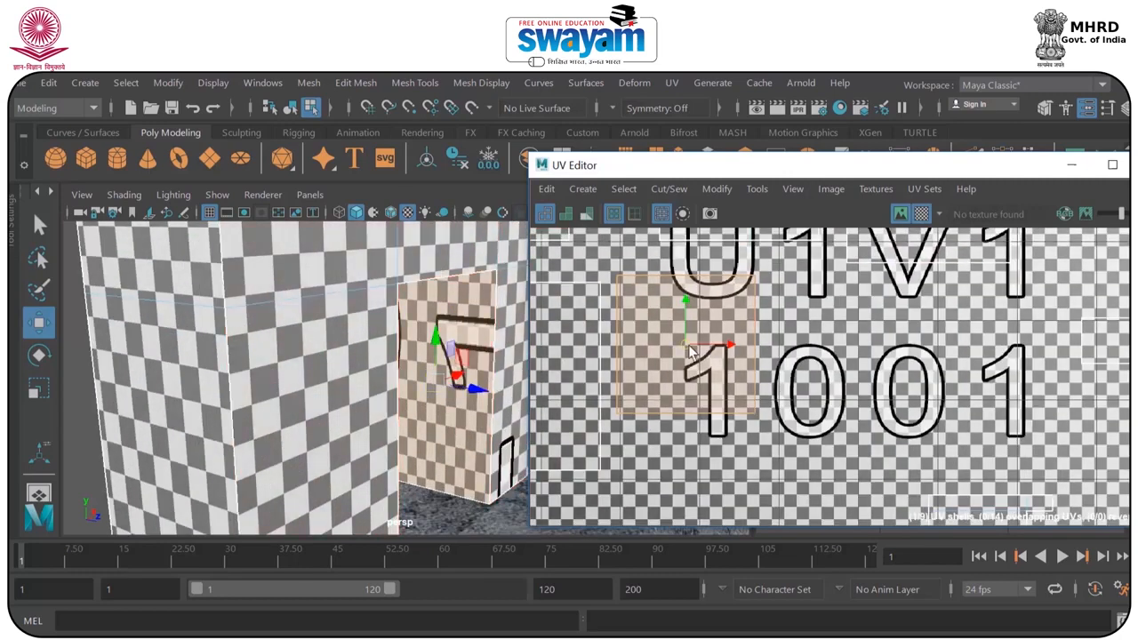
{"action": "middle_click_drag", "start_coordinate": [683, 333], "coordinate": [752, 320], "text": "alt"}
{"action": "key", "text": "r"}
{"action": "left_click_drag", "start_coordinate": [755, 327], "coordinate": [814, 329]}
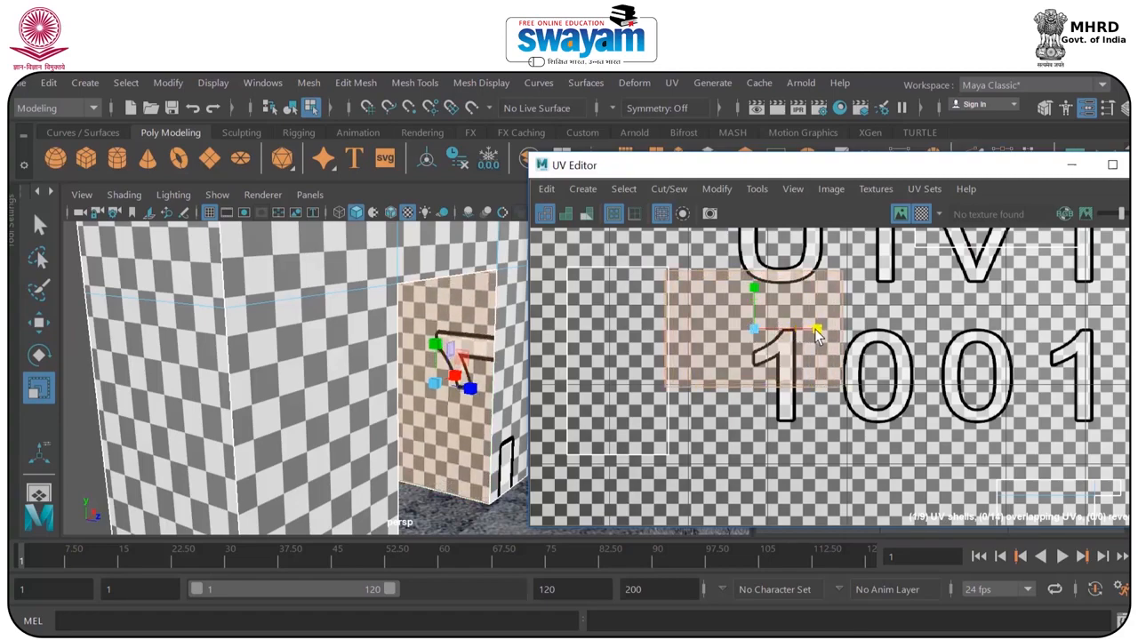
Rotate the second door-jamb shell upright and overlay it on the first to match their sizes.
{"action": "key", "text": "e"}
{"action": "left_click_drag", "start_coordinate": [784, 290], "coordinate": [630, 358]}
{"action": "key", "text": "w"}
{"action": "key", "text": "r"}
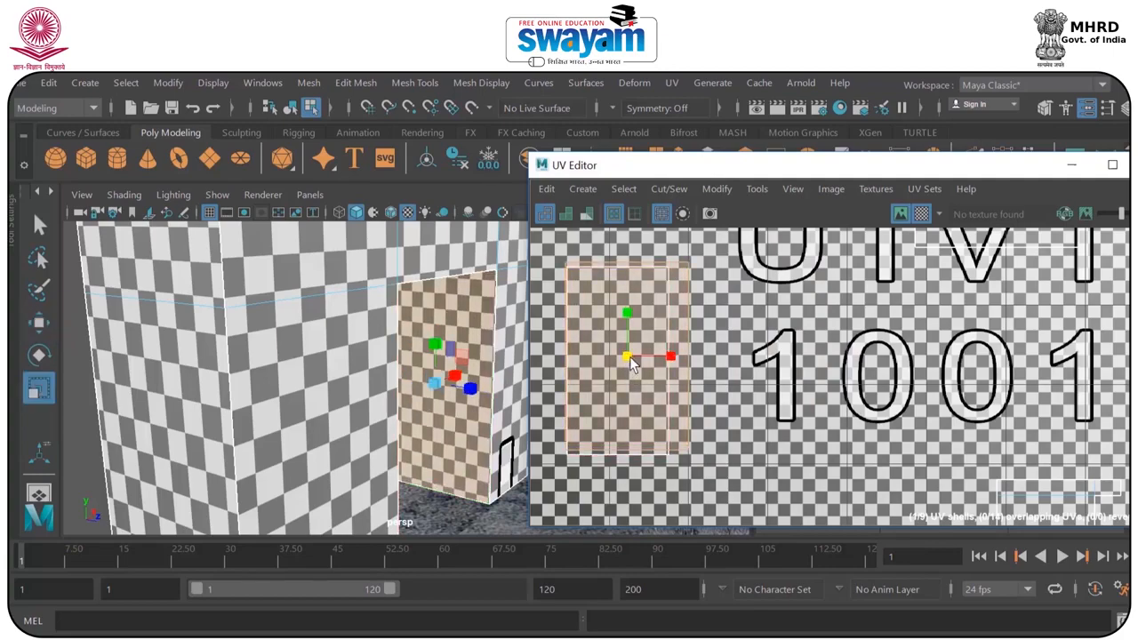
{"action": "key", "text": "w"}
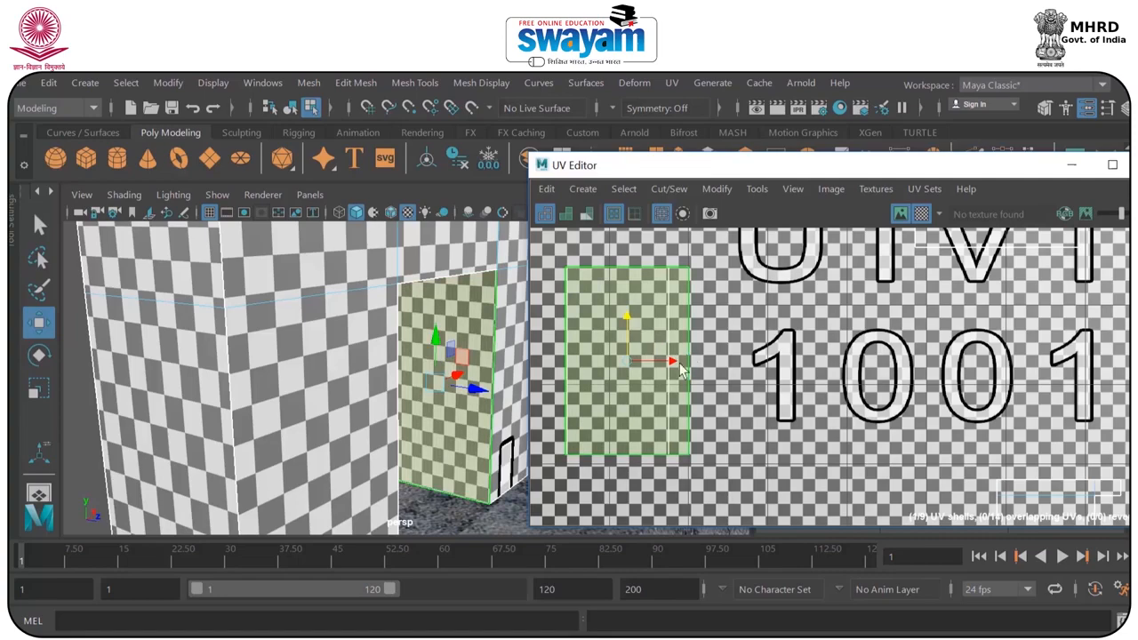
Narrow the second door-jamb shell to the first one's width and place it alongside.
{"action": "key", "text": "r"}
{"action": "left_click_drag", "start_coordinate": [666, 359], "coordinate": [807, 349]}
{"action": "key", "text": "w"}
{"action": "key", "text": "r"}
{"action": "key", "text": "w"}
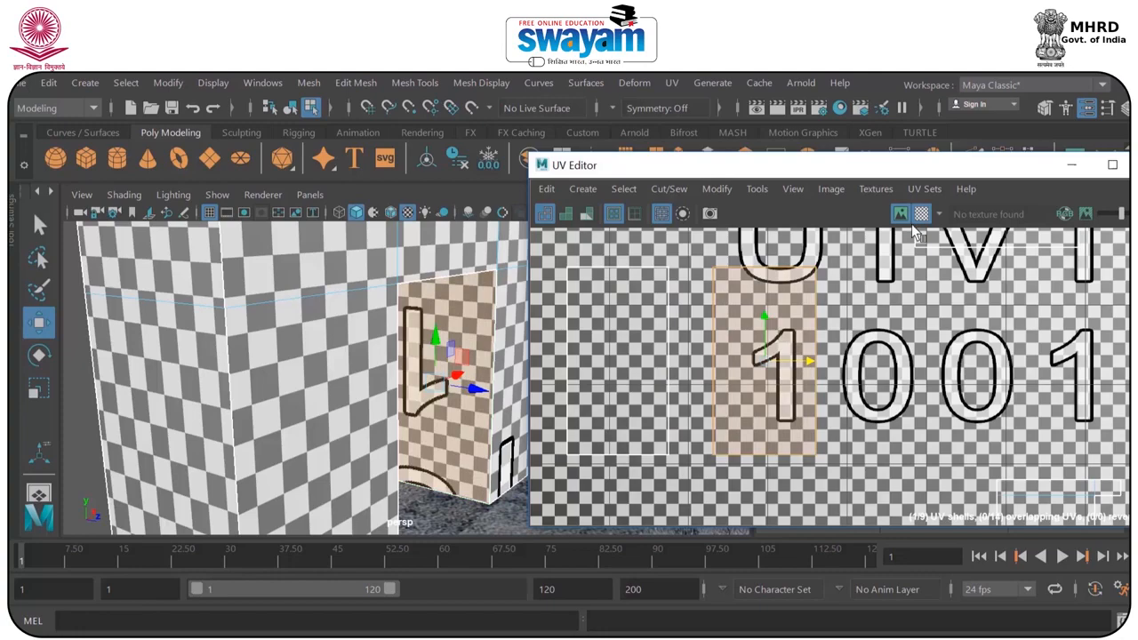
Hide the checker map, then shrink the three small lower shells and group them with the small rectangular shell near the tile's lower corner.
{"action": "left_click", "coordinate": [923, 214]}
{"action": "scroll", "coordinate": [847, 304], "scroll_direction": "down", "scroll_amount": 10}
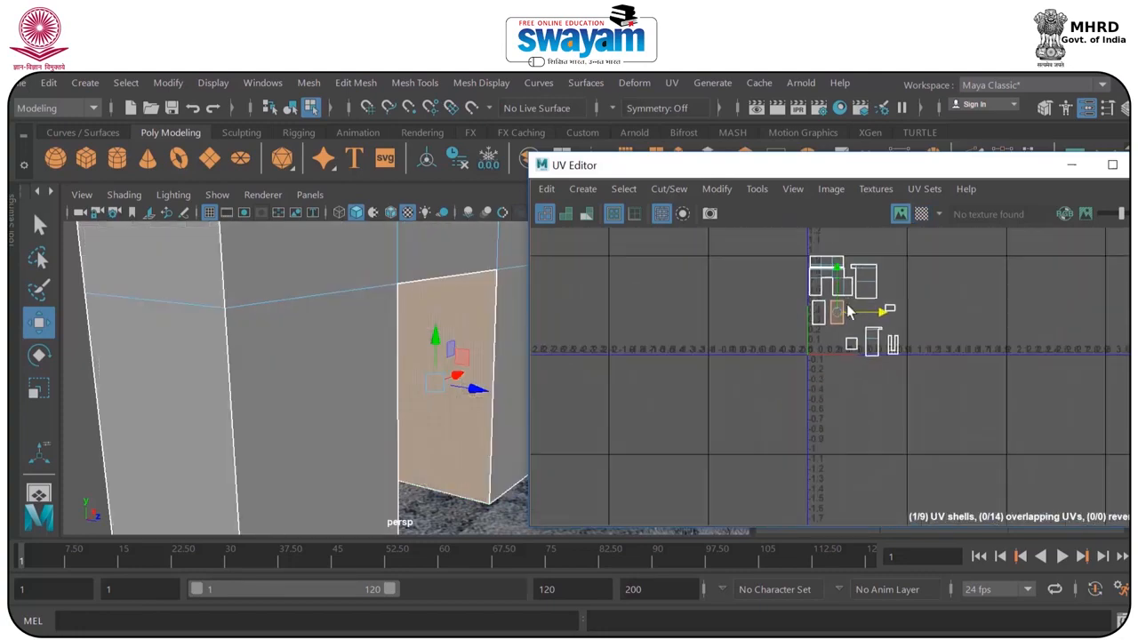
{"action": "scroll", "coordinate": [850, 305], "scroll_direction": "up", "scroll_amount": 7}
{"action": "middle_click_drag", "start_coordinate": [948, 318], "coordinate": [948, 369], "text": "alt"}
{"action": "scroll", "coordinate": [948, 369], "scroll_direction": "down", "scroll_amount": 3}
{"action": "scroll", "coordinate": [948, 369], "scroll_direction": "down", "scroll_amount": 1}
{"action": "left_click_drag", "start_coordinate": [915, 396], "coordinate": [965, 504]}
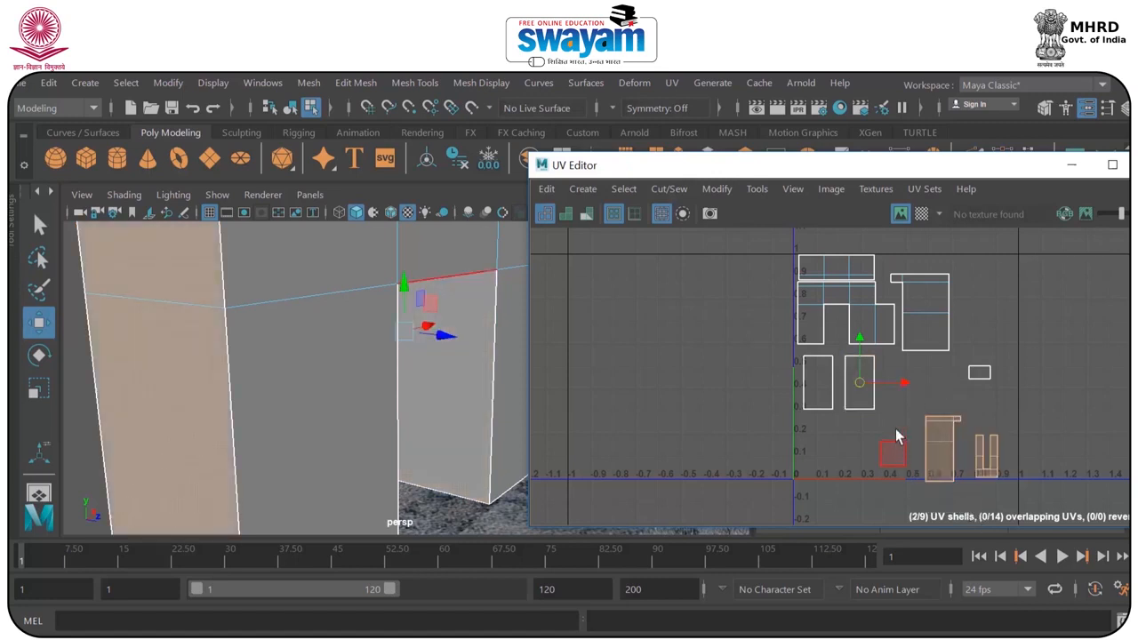
{"action": "key", "text": "r"}
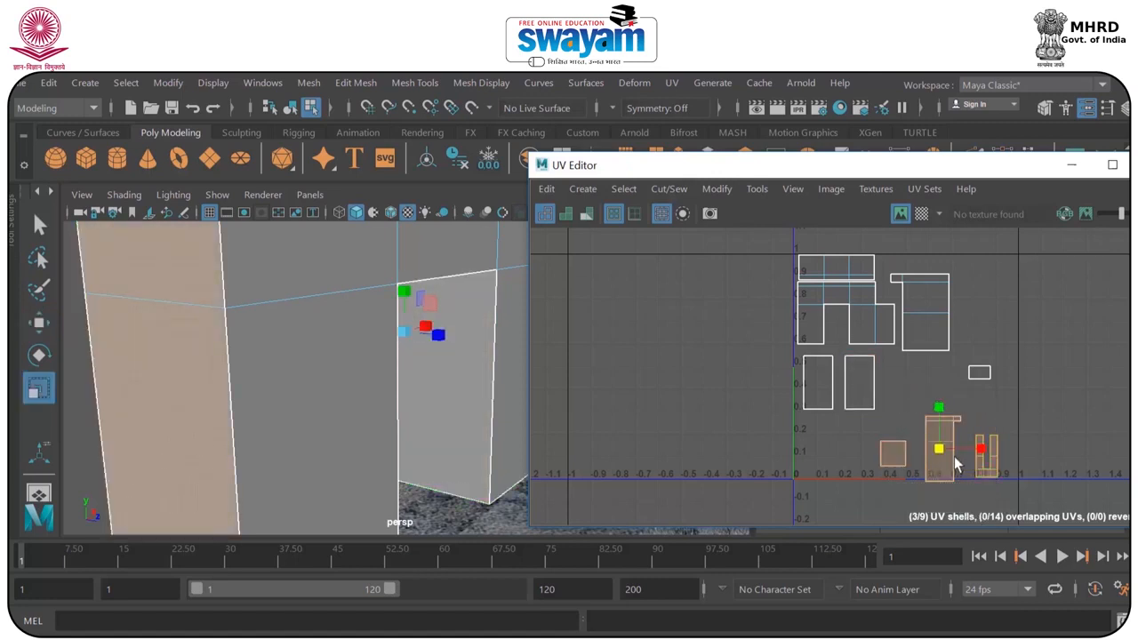
{"action": "key", "text": "w"}
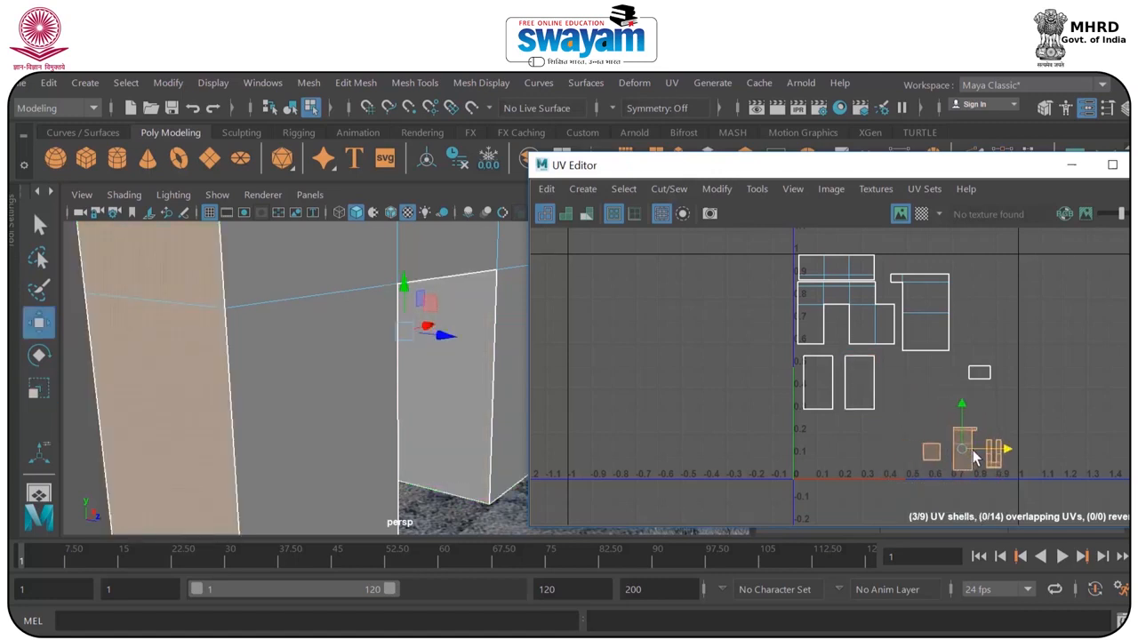
{"action": "left_click", "coordinate": [966, 385]}
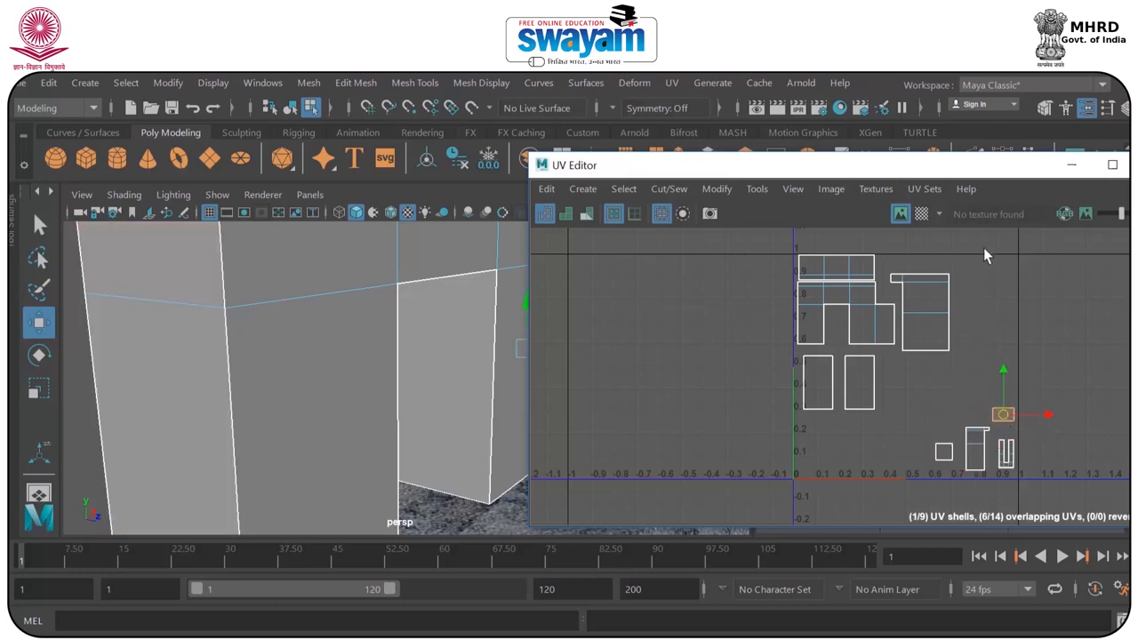
Select the three large upper shells, enlarge them together and reposition them across the upper part of the tile.
{"action": "left_click_drag", "start_coordinate": [772, 349], "coordinate": [772, 349]}
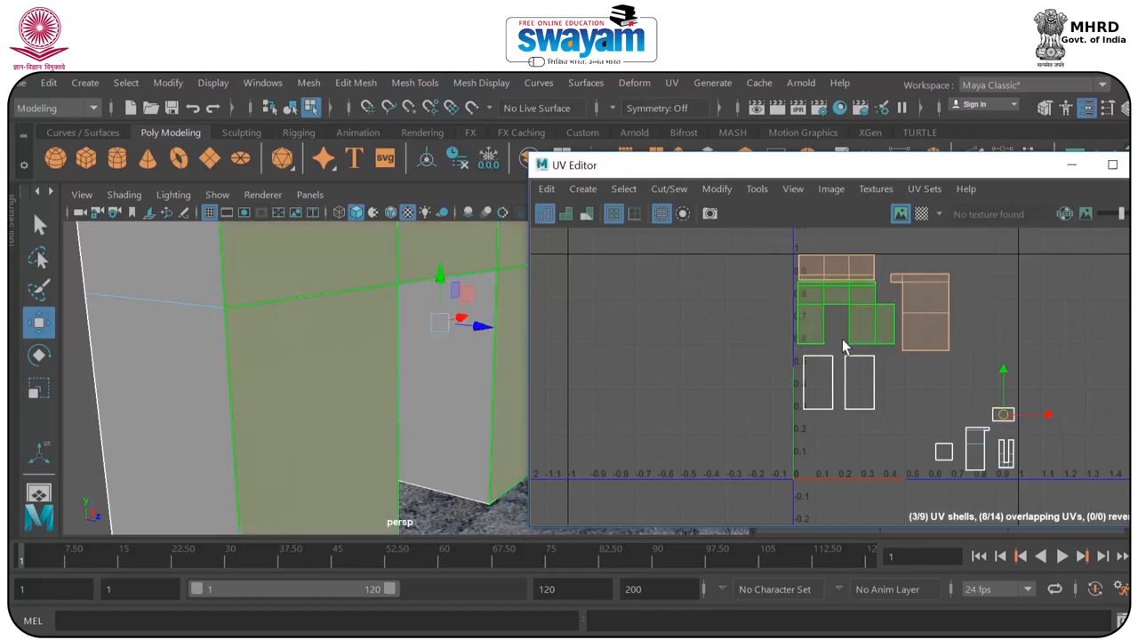
{"action": "key", "text": "r"}
{"action": "left_click_drag", "start_coordinate": [877, 305], "coordinate": [909, 318]}
{"action": "key", "text": "w"}
Move both door-jamb shells side by side into the empty lower area of the tile, clear of the large shells.
{"action": "left_click", "coordinate": [860, 401]}
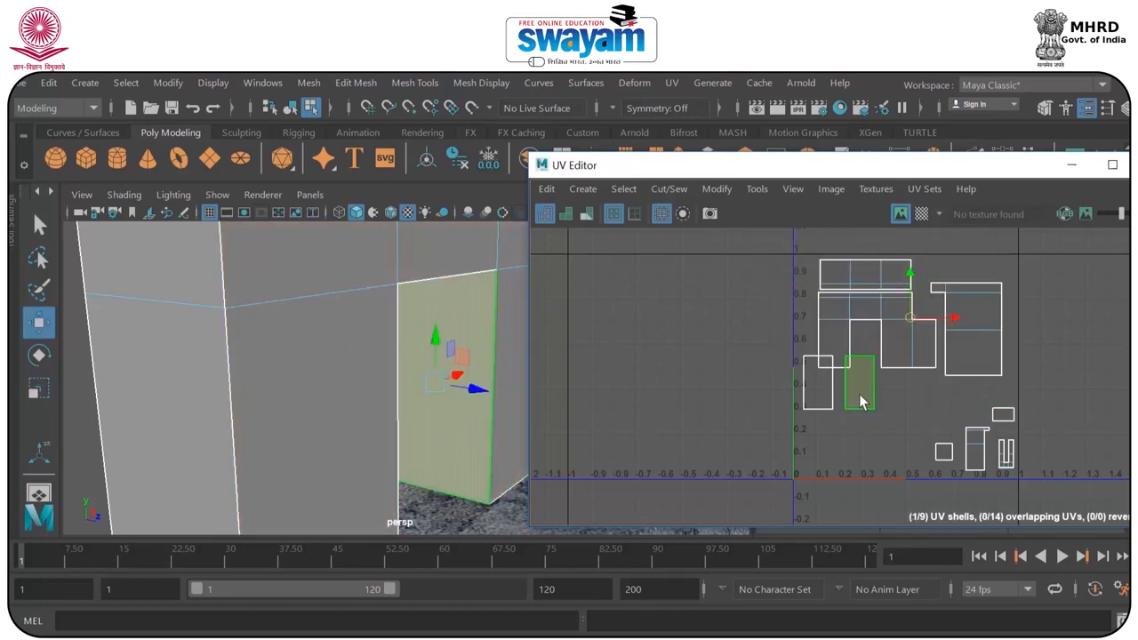
{"action": "left_click_drag", "start_coordinate": [864, 391], "coordinate": [910, 452]}
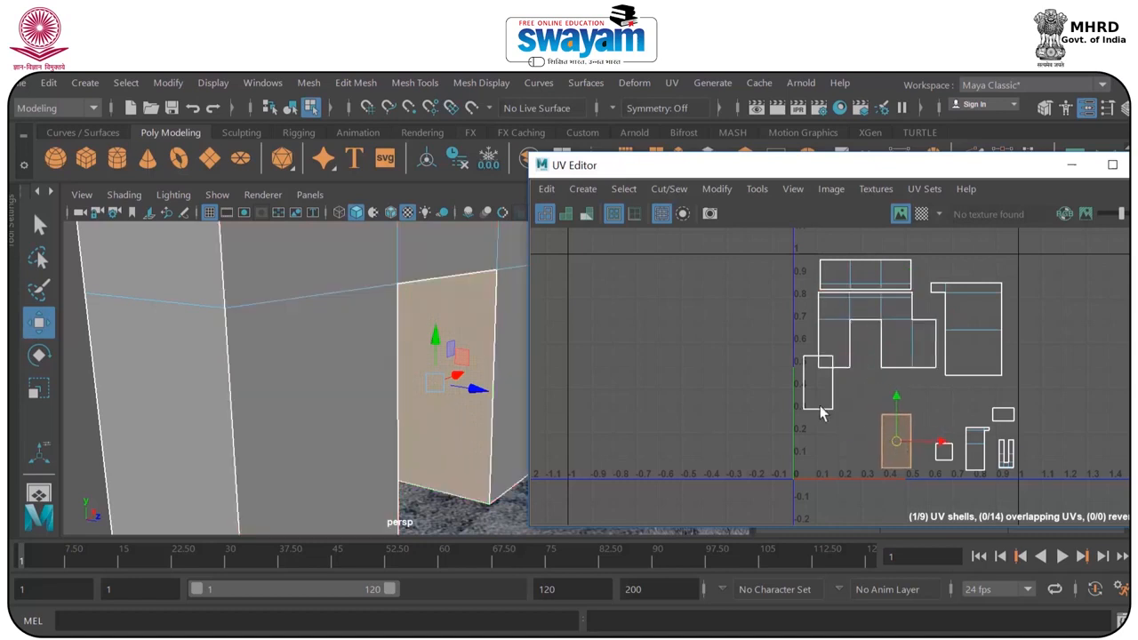
{"action": "left_click", "coordinate": [823, 392]}
{"action": "left_click_drag", "start_coordinate": [824, 402], "coordinate": [847, 438]}
{"action": "right_click_drag", "start_coordinate": [836, 274], "coordinate": [916, 278]}
Select all the gateway UVs and export a 2788 × 2788 px PNG UV snapshot named dam_side_001 to the Desktop.
{"action": "left_click_drag", "start_coordinate": [782, 242], "coordinate": [1066, 509]}
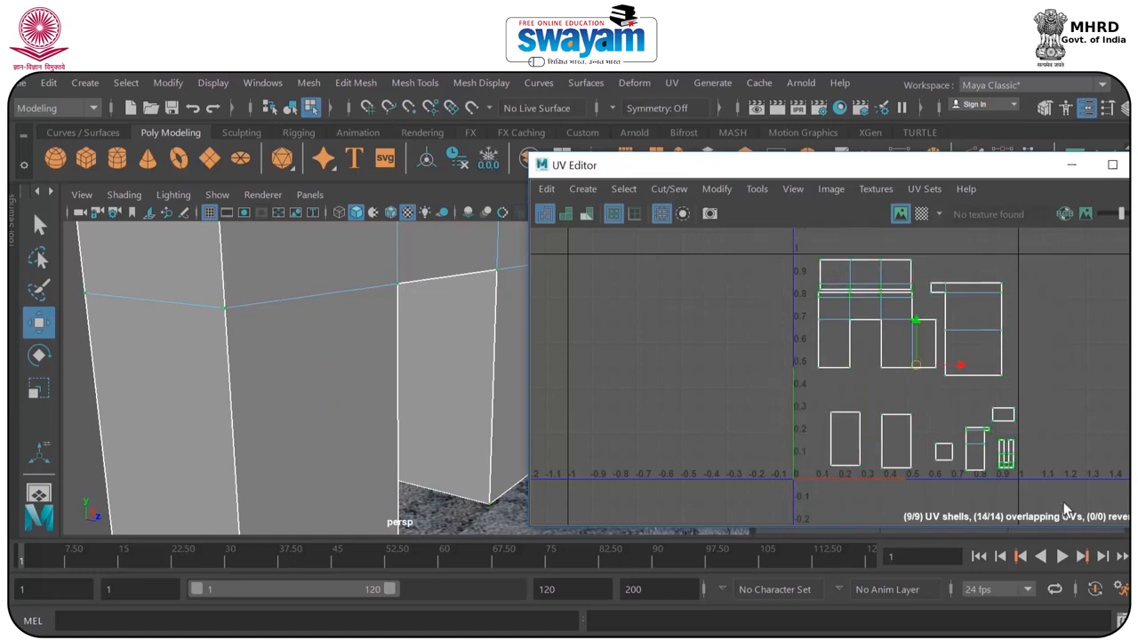
{"action": "left_click", "coordinate": [834, 194]}
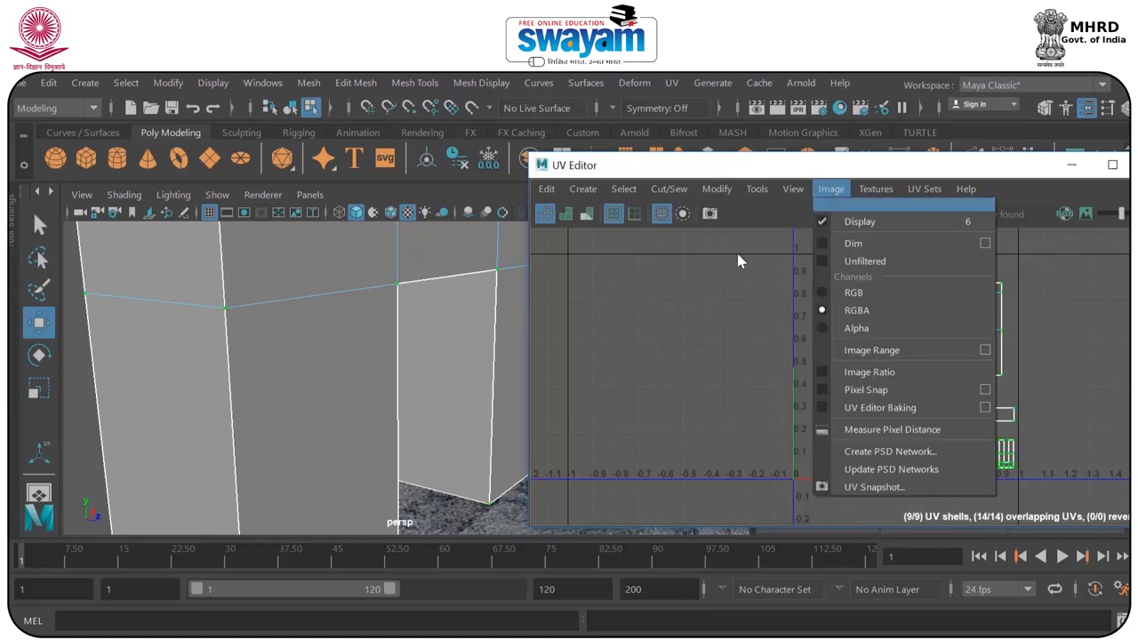
{"action": "left_click", "coordinate": [702, 294]}
{"action": "scroll", "coordinate": [316, 329], "scroll_direction": "down", "scroll_amount": 10}
{"action": "left_click_drag", "start_coordinate": [365, 354], "coordinate": [178, 348], "text": "alt"}
{"action": "left_click_drag", "start_coordinate": [784, 241], "coordinate": [1109, 500]}
{"action": "left_click", "coordinate": [831, 189]}
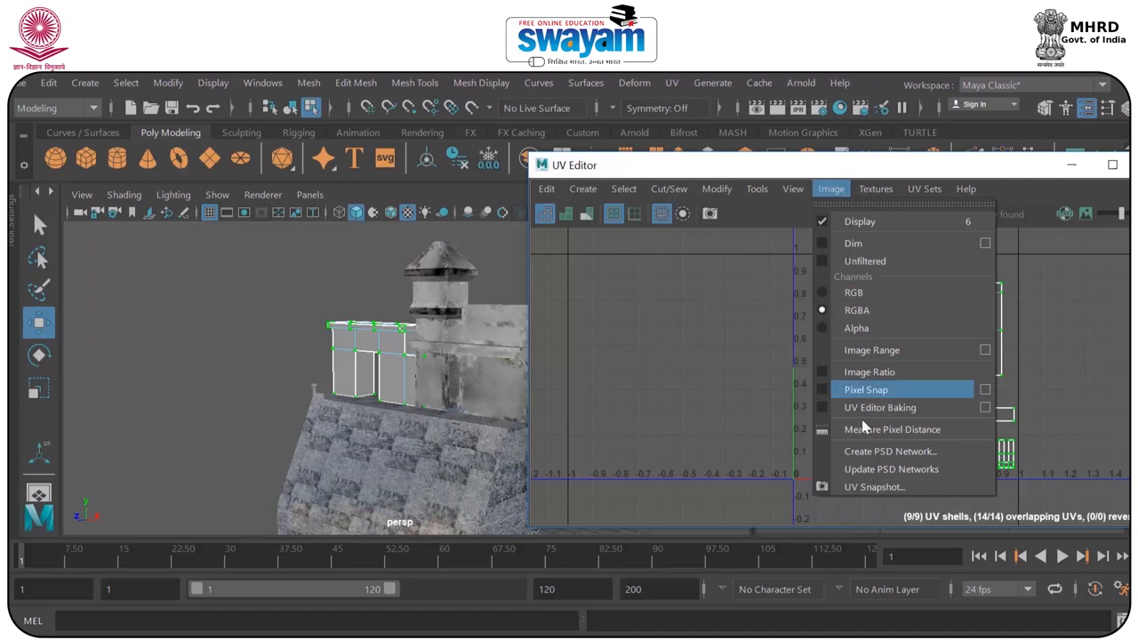
{"action": "left_click", "coordinate": [865, 485]}
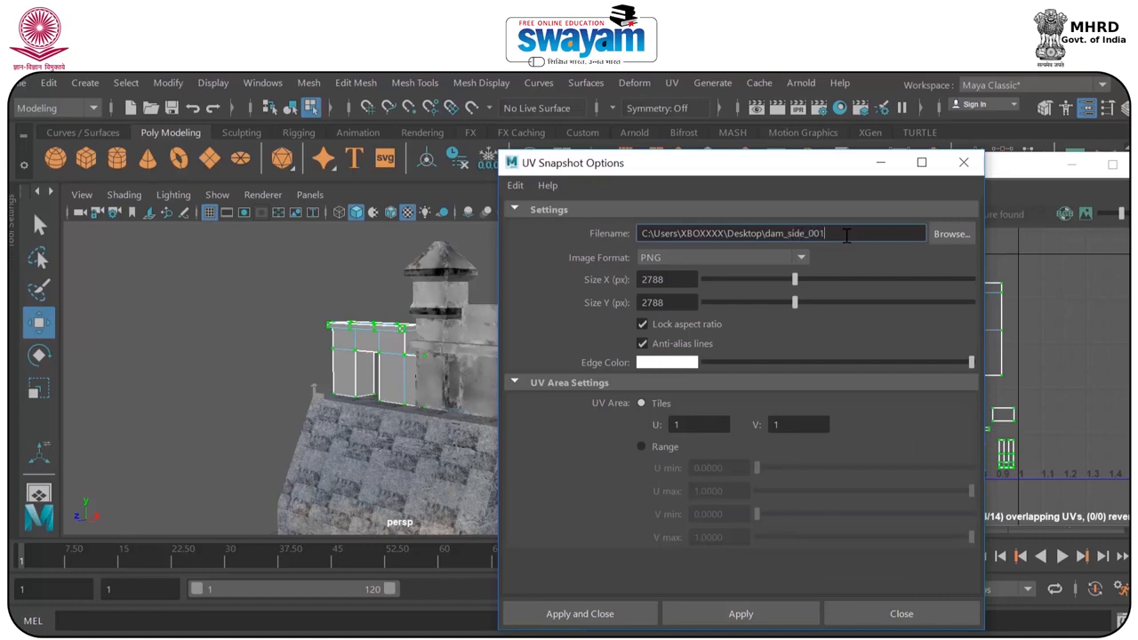
{"action": "left_click", "coordinate": [592, 624]}
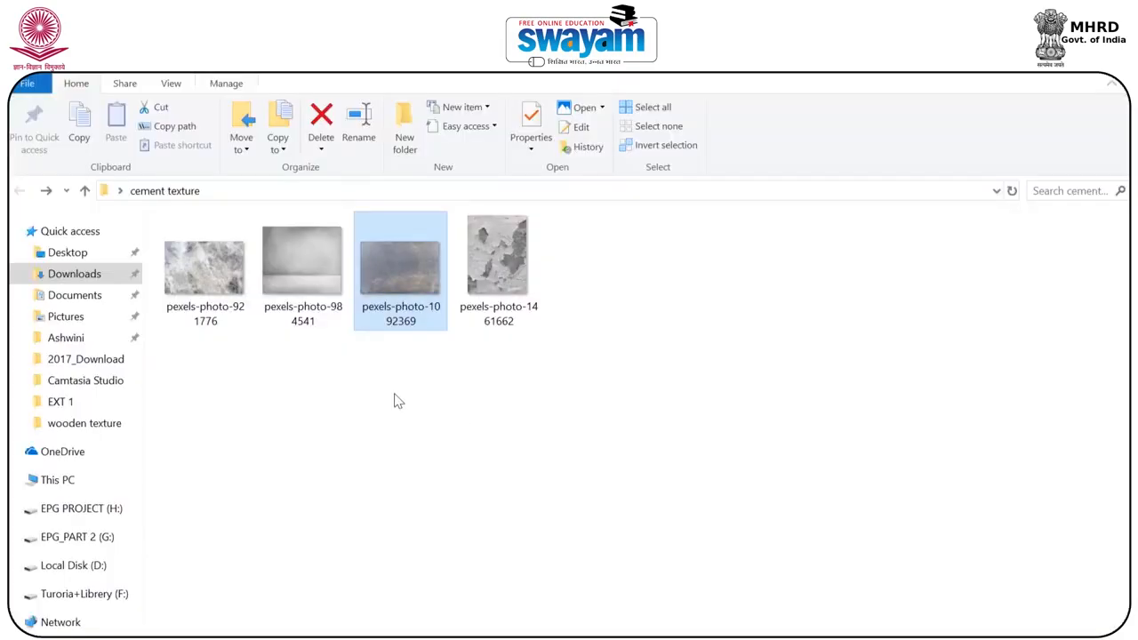
Open the dam_side_001 snapshot from the Desktop folder in Photoshop and return File Explorer to the cement texture folder.
{"action": "left_click", "coordinate": [68, 257]}
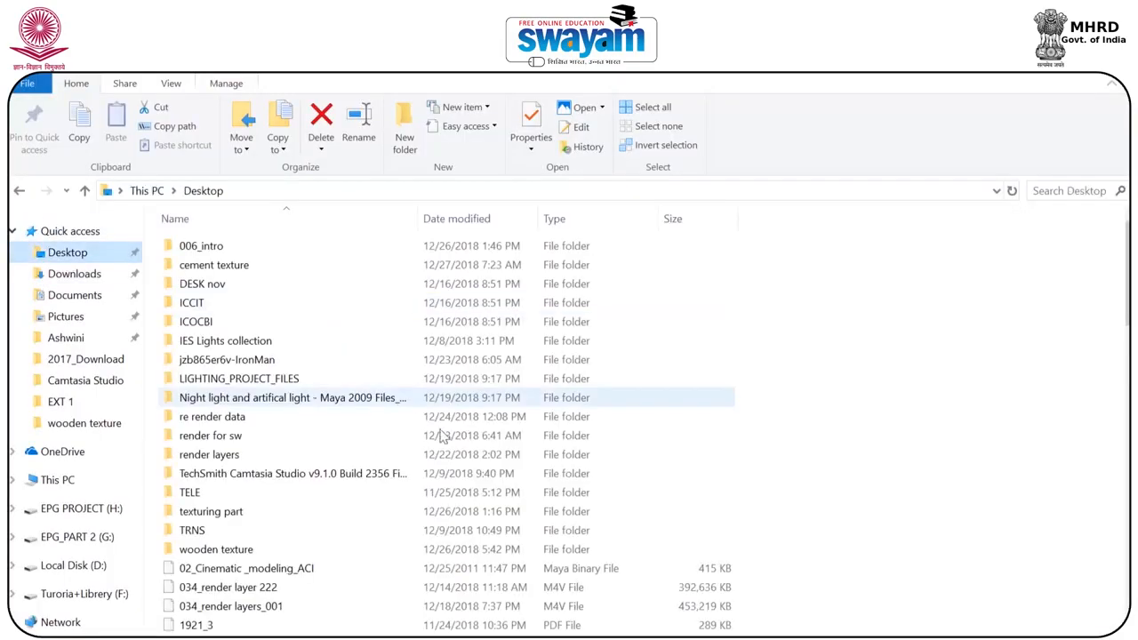
{"action": "key", "text": "d"}
{"action": "key", "text": "d"}
{"action": "key", "text": "d"}
{"action": "key", "text": "d"}
{"action": "key", "text": "d"}
{"action": "key", "text": "d"}
{"action": "key", "text": "d"}
{"action": "key", "text": "d"}
{"action": "key", "text": "d"}
{"action": "left_click_drag", "start_coordinate": [532, 373], "coordinate": [658, 95]}
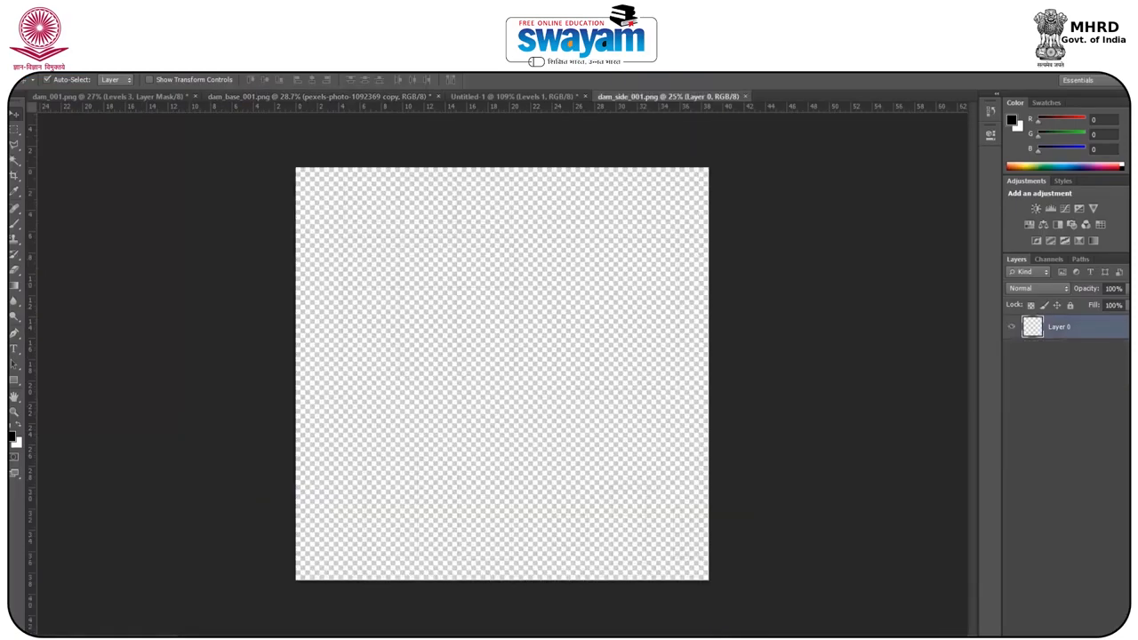
{"action": "key", "text": "alt+Tab"}
{"action": "left_click", "coordinate": [19, 191]}
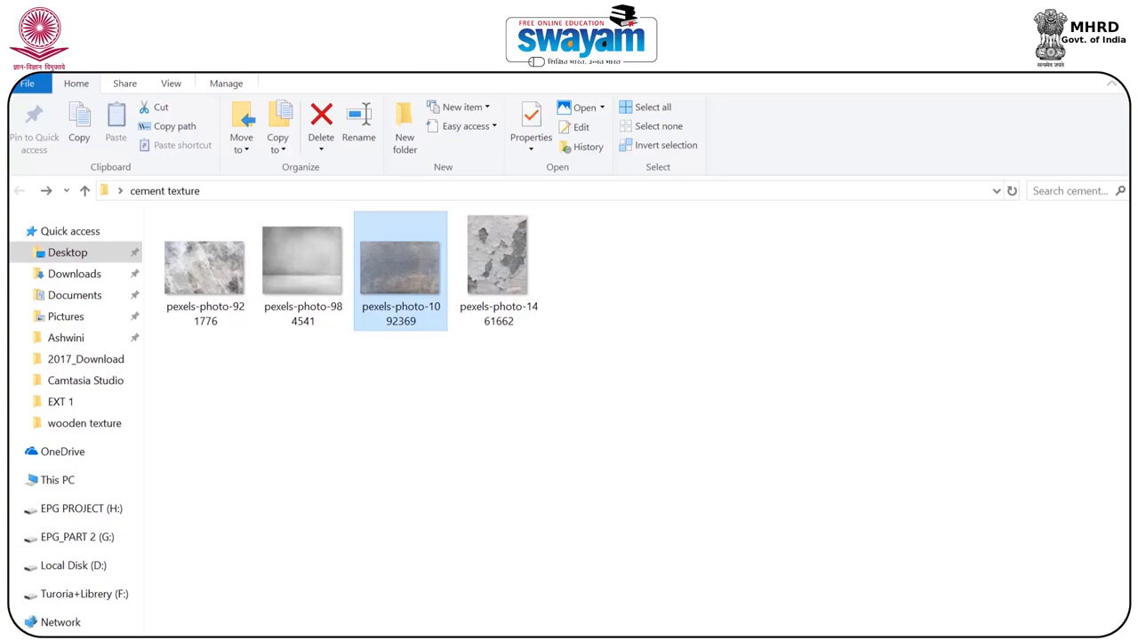
Switch to Photoshop, add a black-filled layer to dam_side_001.png and place it beneath the UV snapshot layer.
{"action": "mouse_move", "coordinate": [685, 639]}
{"action": "left_click", "coordinate": [685, 587]}
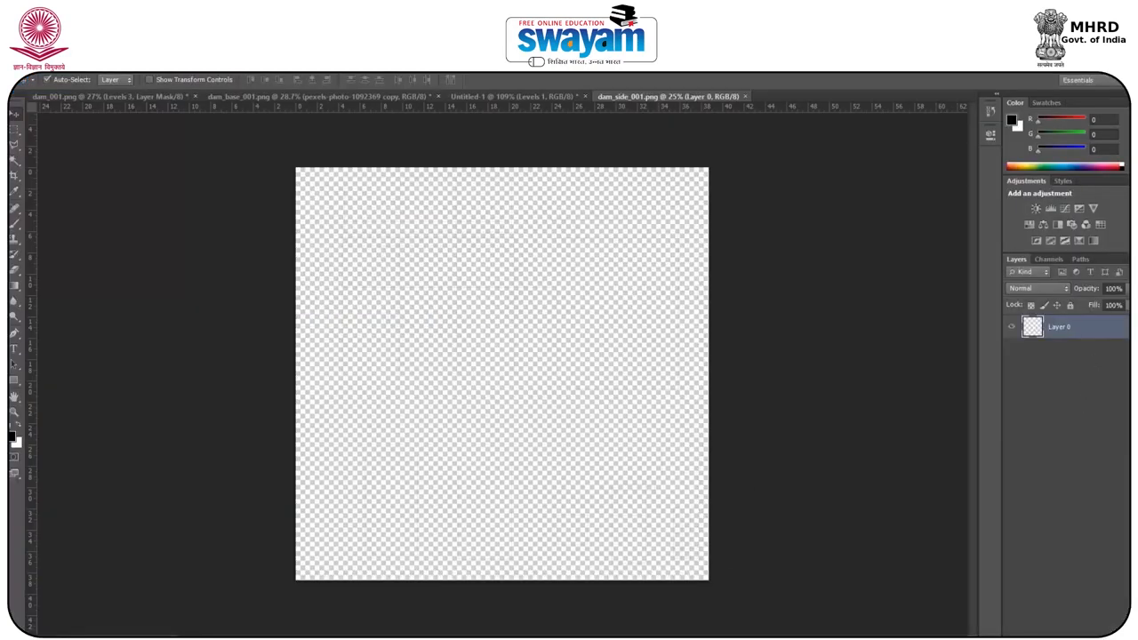
{"action": "left_click", "coordinate": [1095, 637]}
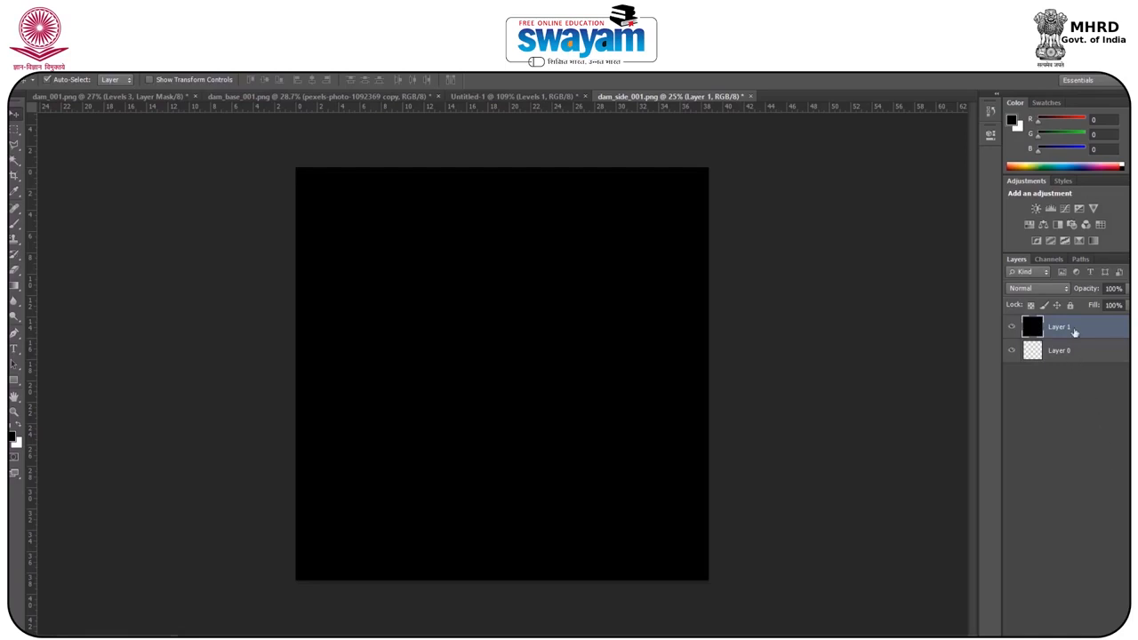
{"action": "left_click_drag", "start_coordinate": [1067, 331], "coordinate": [1049, 387]}
Copy the pexels-photo-984541 copy 5 plaster layer from dam_001.png into dam_side_001.png, between the UV and black layers.
{"action": "left_click", "coordinate": [103, 98]}
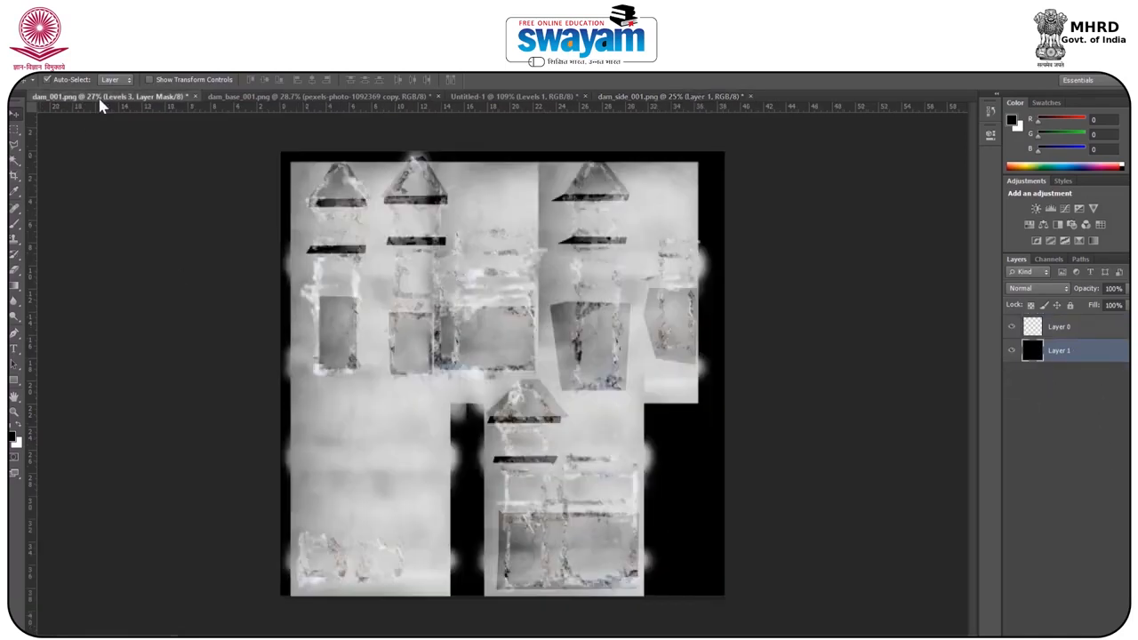
{"action": "right_click", "coordinate": [382, 412]}
{"action": "left_click", "coordinate": [415, 426]}
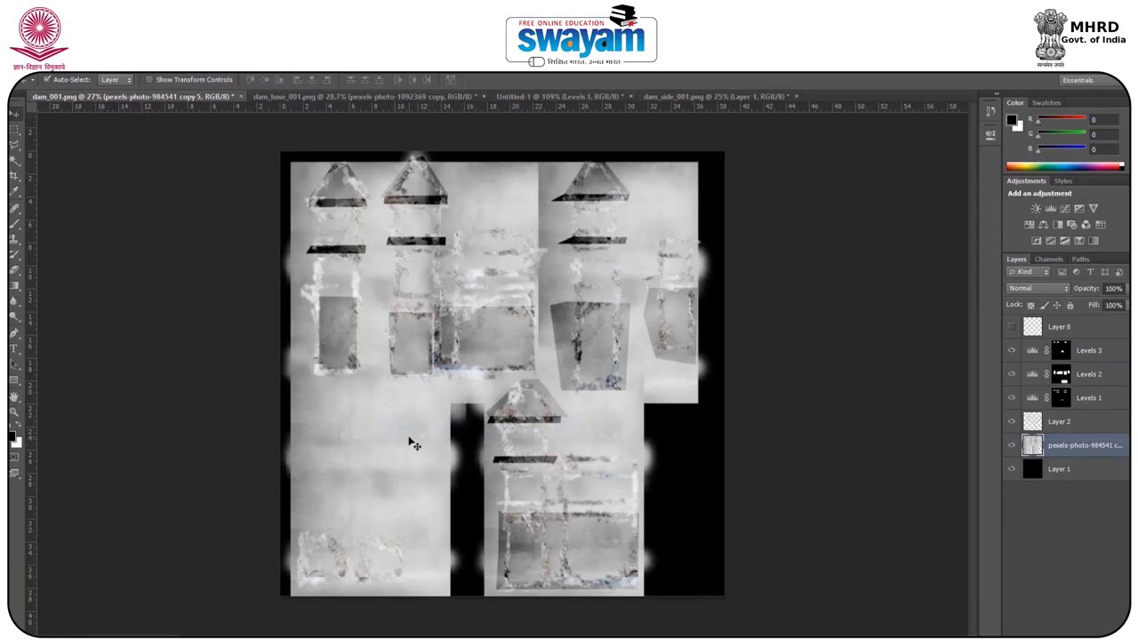
{"action": "left_click_drag", "start_coordinate": [398, 447], "coordinate": [543, 113], "text": "alt"}
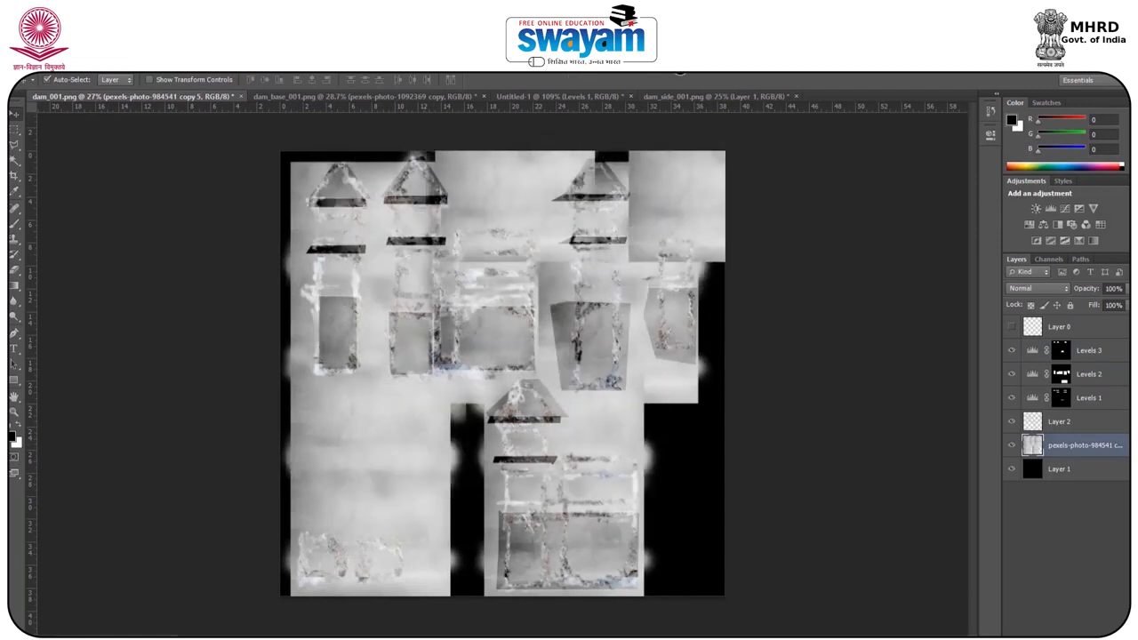
{"action": "left_click_drag", "start_coordinate": [687, 97], "coordinate": [405, 401], "text": "alt"}
{"action": "scroll", "coordinate": [501, 512], "scroll_direction": "up", "scroll_amount": 7, "text": "alt"}
{"action": "scroll", "coordinate": [499, 513], "scroll_direction": "down", "scroll_amount": 1, "text": "alt"}
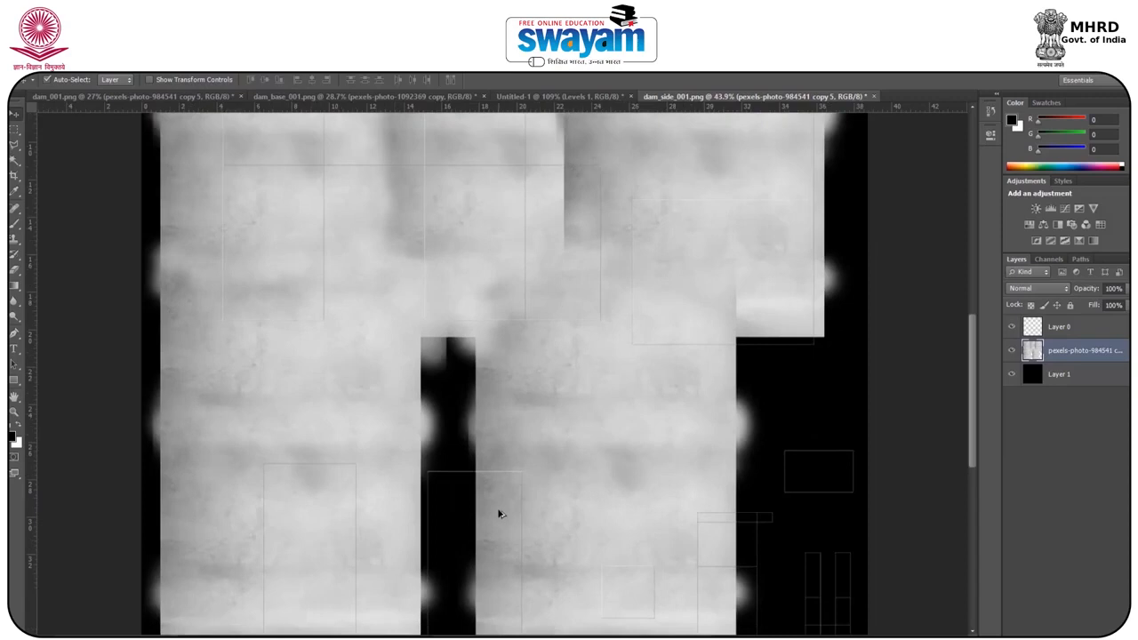
{"action": "scroll", "coordinate": [500, 513], "scroll_direction": "up", "scroll_amount": 1, "text": "alt"}
{"action": "scroll", "coordinate": [545, 272], "scroll_direction": "down", "scroll_amount": 3, "text": "alt"}
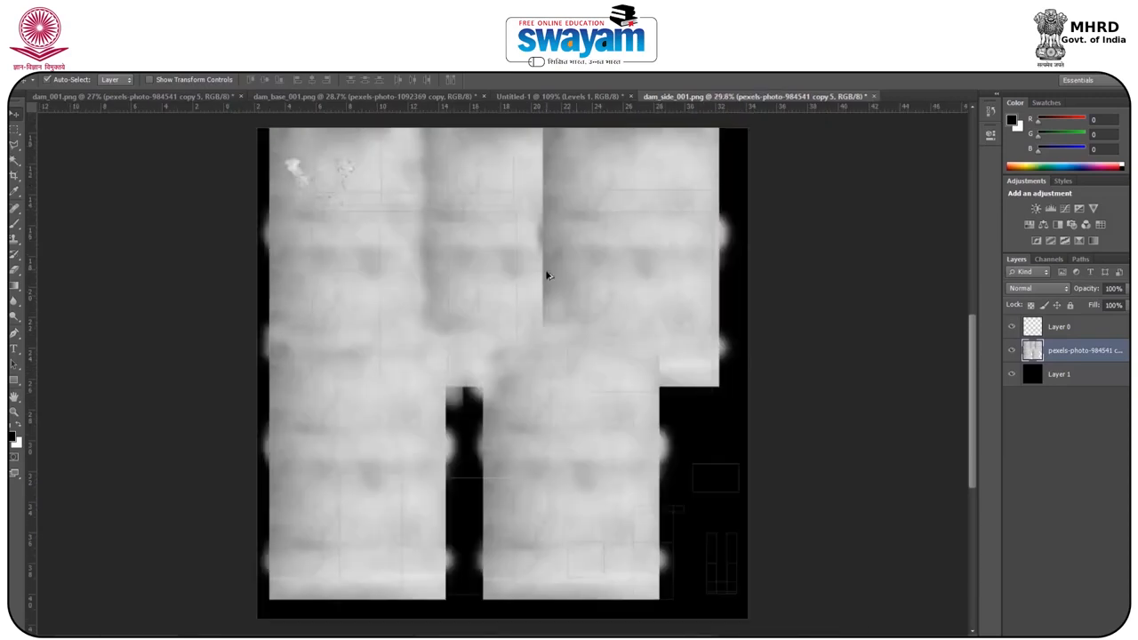
Use the Clone Stamp tool at 35% opacity to blend the plaster layer's seams and the edges around its black gaps.
{"action": "scroll", "coordinate": [544, 275], "scroll_direction": "up", "scroll_amount": 2, "text": "alt"}
{"action": "left_click", "coordinate": [14, 240]}
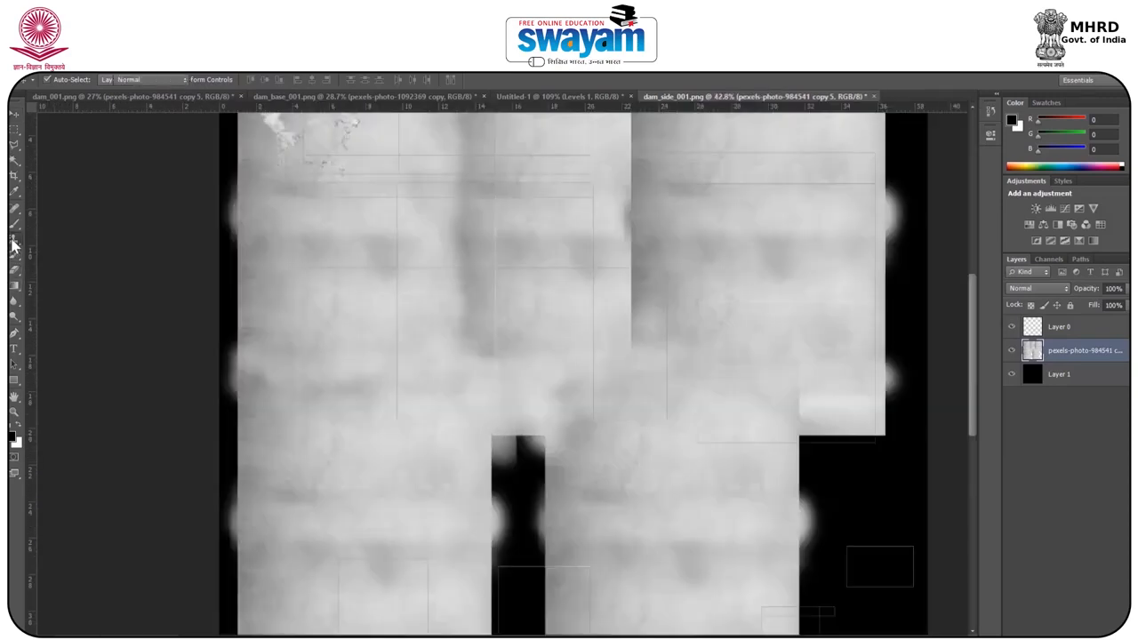
{"action": "right_click", "coordinate": [15, 240]}
{"action": "left_click", "coordinate": [62, 239]}
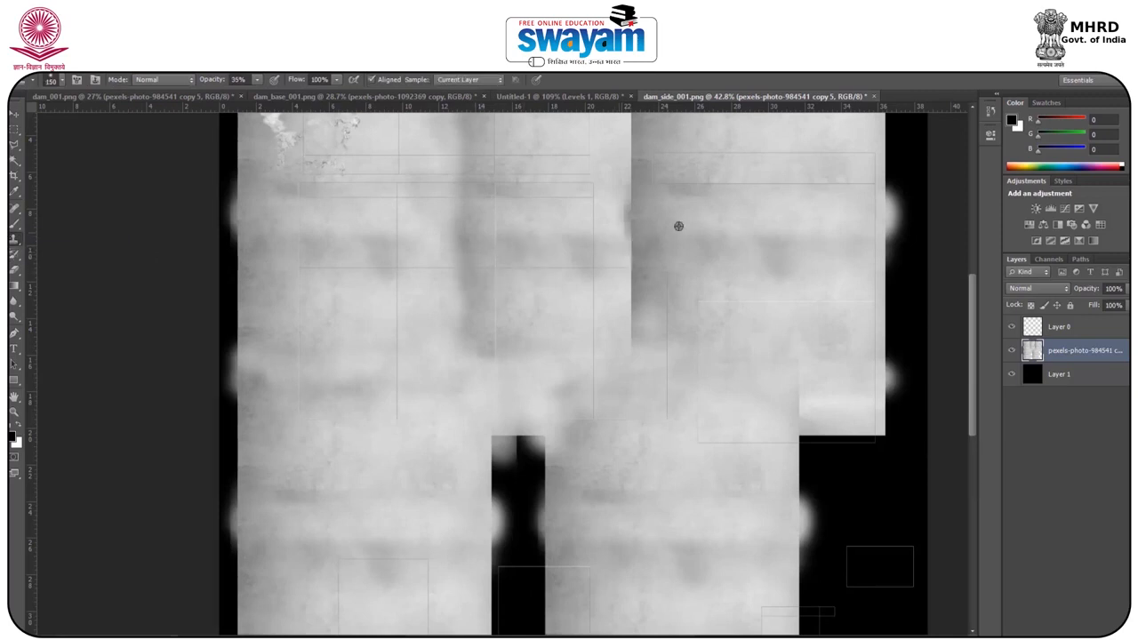
{"action": "mouse_move", "coordinate": [626, 224]}
{"action": "left_mouse_down"}
{"action": "mouse_move", "coordinate": [637, 280]}
{"action": "mouse_move", "coordinate": [615, 366]}
{"action": "left_mouse_up"}
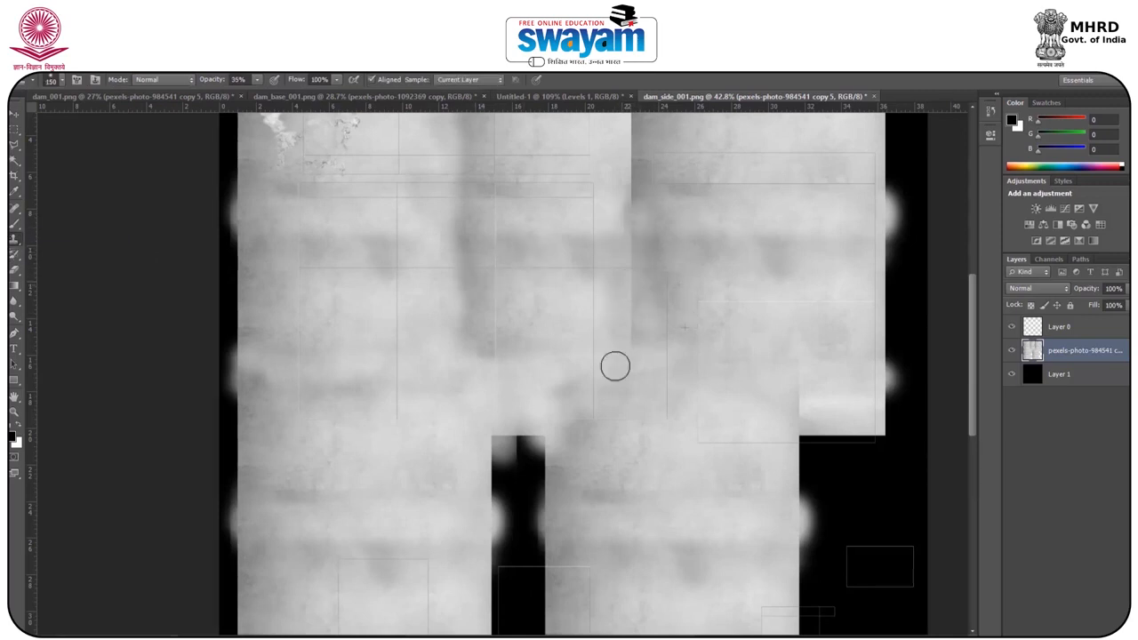
{"action": "left_click", "coordinate": [540, 300], "text": "alt"}
{"action": "mouse_move", "coordinate": [514, 477]}
{"action": "left_mouse_down"}
{"action": "mouse_move", "coordinate": [529, 447]}
{"action": "mouse_move", "coordinate": [513, 466]}
{"action": "mouse_move", "coordinate": [496, 585]}
{"action": "mouse_move", "coordinate": [522, 581]}
{"action": "left_mouse_up"}
{"action": "left_click_drag", "start_coordinate": [558, 406], "coordinate": [541, 272]}
{"action": "left_click_drag", "start_coordinate": [427, 344], "coordinate": [440, 565]}
{"action": "mouse_move", "coordinate": [442, 354]}
{"action": "left_mouse_down"}
{"action": "mouse_move", "coordinate": [458, 318]}
{"action": "mouse_move", "coordinate": [546, 296]}
{"action": "left_mouse_up"}
{"action": "mouse_move", "coordinate": [791, 498]}
{"action": "left_mouse_down"}
{"action": "mouse_move", "coordinate": [815, 482]}
{"action": "mouse_move", "coordinate": [798, 436]}
{"action": "left_mouse_up"}
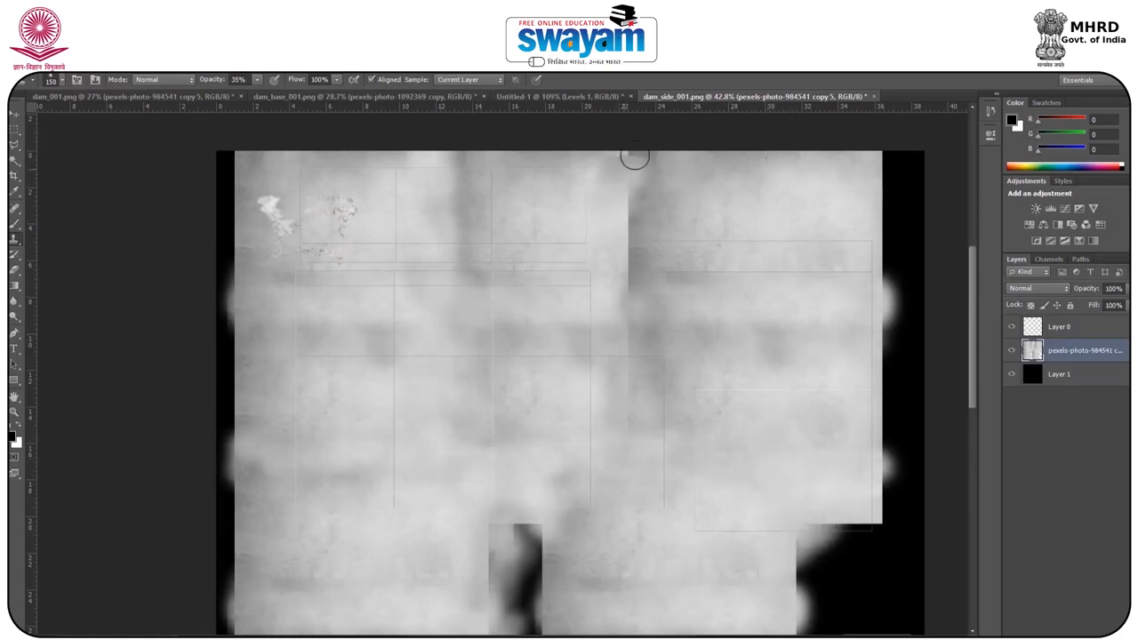
Clone plaster over the hard vertical seam in the upper part of the texture to blend the neighbouring patches.
{"action": "mouse_move", "coordinate": [611, 167]}
{"action": "left_mouse_down"}
{"action": "mouse_move", "coordinate": [601, 293]}
{"action": "mouse_move", "coordinate": [577, 263]}
{"action": "mouse_move", "coordinate": [524, 335]}
{"action": "left_mouse_up"}
{"action": "left_click", "coordinate": [738, 334], "text": "alt"}
{"action": "left_click_drag", "start_coordinate": [632, 324], "coordinate": [612, 391]}
{"action": "left_click_drag", "start_coordinate": [642, 237], "coordinate": [641, 281]}
{"action": "left_click", "coordinate": [767, 302], "text": "alt"}
{"action": "left_click_drag", "start_coordinate": [773, 342], "coordinate": [786, 360]}
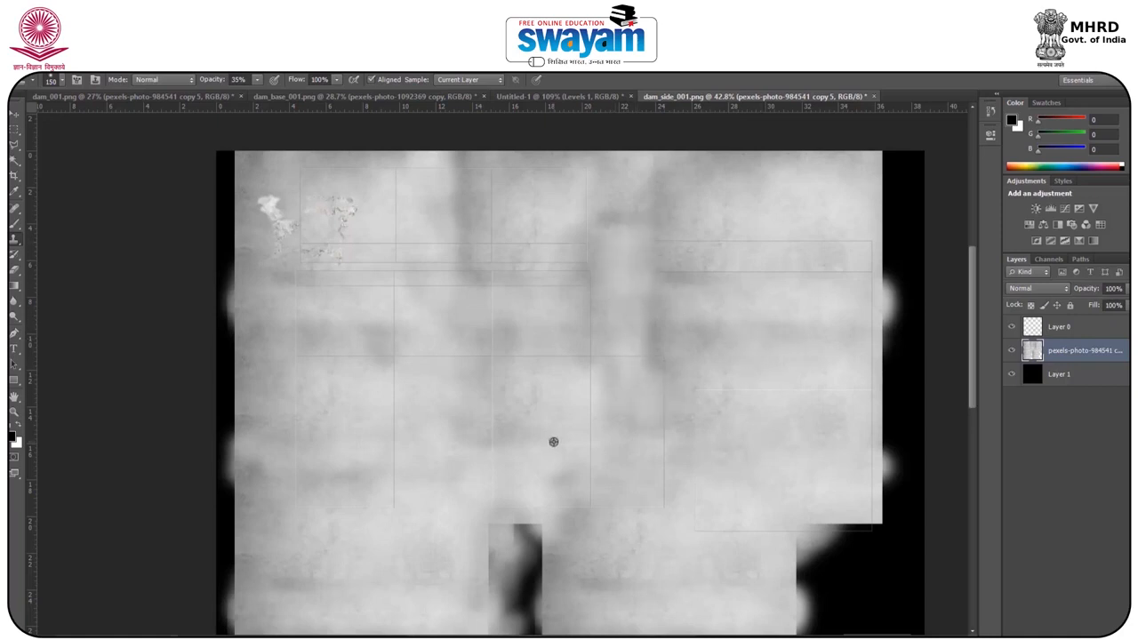
Set the Clone Stamp opacity to 100% and cover the lower central and lower right black gaps with plaster.
{"action": "scroll", "coordinate": [569, 363], "scroll_direction": "down", "scroll_amount": 3, "text": "alt"}
{"action": "left_click_drag", "start_coordinate": [201, 82], "coordinate": [253, 82]}
{"action": "scroll", "coordinate": [584, 506], "scroll_direction": "up", "scroll_amount": 5, "text": "alt"}
{"action": "mouse_move", "coordinate": [567, 485]}
{"action": "left_mouse_down"}
{"action": "mouse_move", "coordinate": [560, 401]}
{"action": "mouse_move", "coordinate": [530, 503]}
{"action": "mouse_move", "coordinate": [478, 599]}
{"action": "left_mouse_up"}
{"action": "left_click_drag", "start_coordinate": [554, 451], "coordinate": [515, 201]}
{"action": "left_click_drag", "start_coordinate": [488, 331], "coordinate": [472, 345]}
{"action": "mouse_move", "coordinate": [449, 198]}
{"action": "left_mouse_down"}
{"action": "mouse_move", "coordinate": [438, 210]}
{"action": "mouse_move", "coordinate": [487, 435]}
{"action": "mouse_move", "coordinate": [429, 464]}
{"action": "mouse_move", "coordinate": [492, 495]}
{"action": "left_mouse_up"}
{"action": "left_click", "coordinate": [465, 359], "text": "alt"}
{"action": "left_click_drag", "start_coordinate": [595, 329], "coordinate": [407, 392]}
{"action": "left_click", "coordinate": [438, 366], "text": "alt"}
{"action": "mouse_move", "coordinate": [622, 355]}
{"action": "left_mouse_down"}
{"action": "mouse_move", "coordinate": [612, 465]}
{"action": "mouse_move", "coordinate": [723, 536]}
{"action": "mouse_move", "coordinate": [724, 508]}
{"action": "mouse_move", "coordinate": [658, 348]}
{"action": "mouse_move", "coordinate": [613, 350]}
{"action": "mouse_move", "coordinate": [592, 246]}
{"action": "mouse_move", "coordinate": [724, 298]}
{"action": "left_mouse_up"}
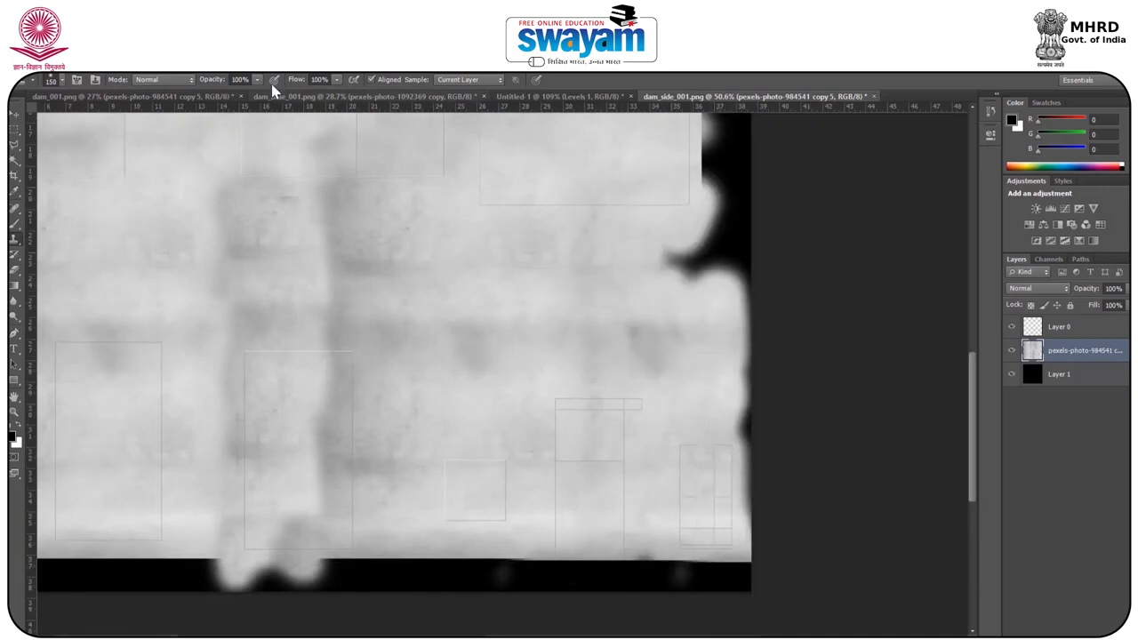
Set the Clone Stamp opacity to 32%, blend the edge of the filled central strip and check the gateway's UV layout in Maya.
{"action": "left_click_drag", "start_coordinate": [172, 93], "coordinate": [168, 94]}
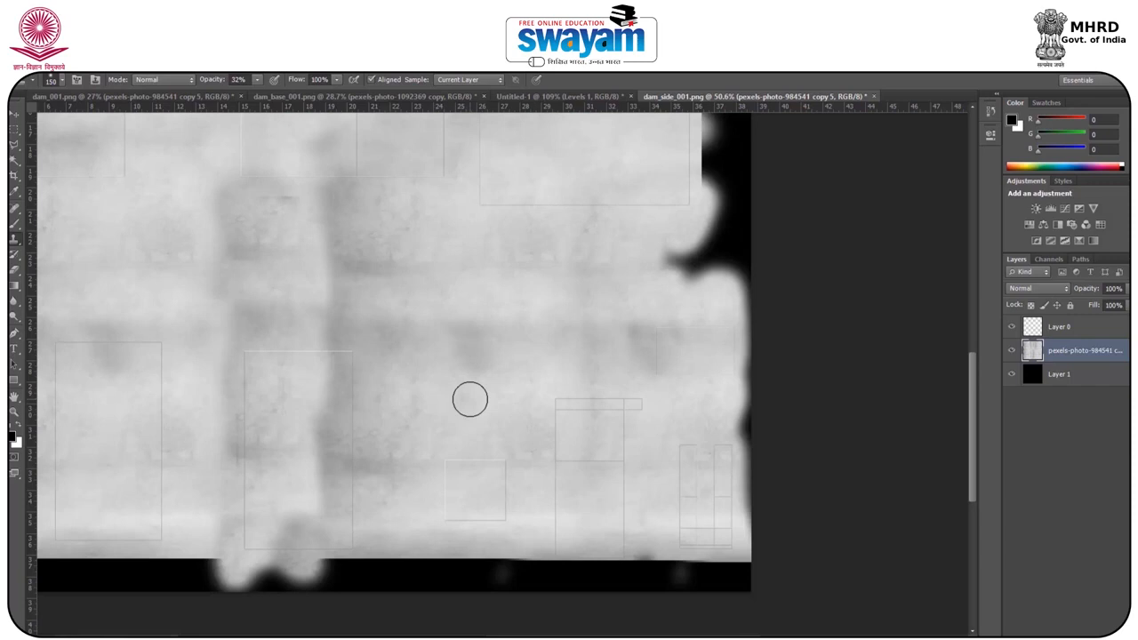
{"action": "mouse_move", "coordinate": [323, 392]}
{"action": "left_mouse_down"}
{"action": "mouse_move", "coordinate": [297, 515]}
{"action": "mouse_move", "coordinate": [269, 549]}
{"action": "mouse_move", "coordinate": [224, 506]}
{"action": "mouse_move", "coordinate": [316, 326]}
{"action": "left_mouse_up"}
{"action": "scroll", "coordinate": [586, 307], "scroll_direction": "down", "scroll_amount": 3, "text": "alt"}
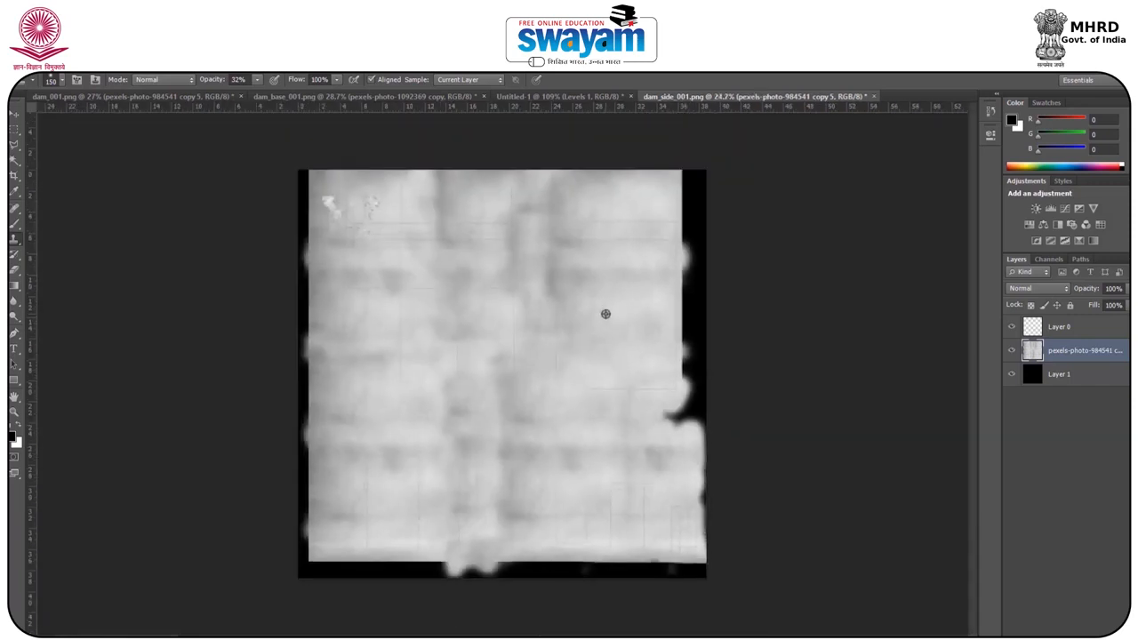
{"action": "scroll", "coordinate": [373, 193], "scroll_direction": "up", "scroll_amount": 3, "text": "alt"}
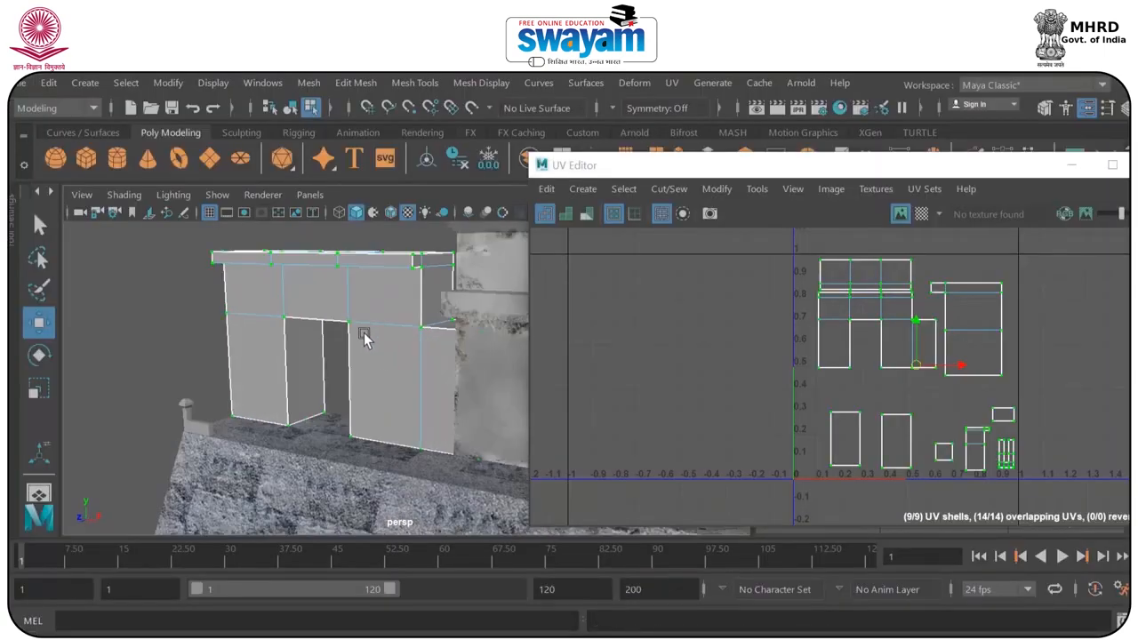
{"action": "left_click", "coordinate": [849, 315]}
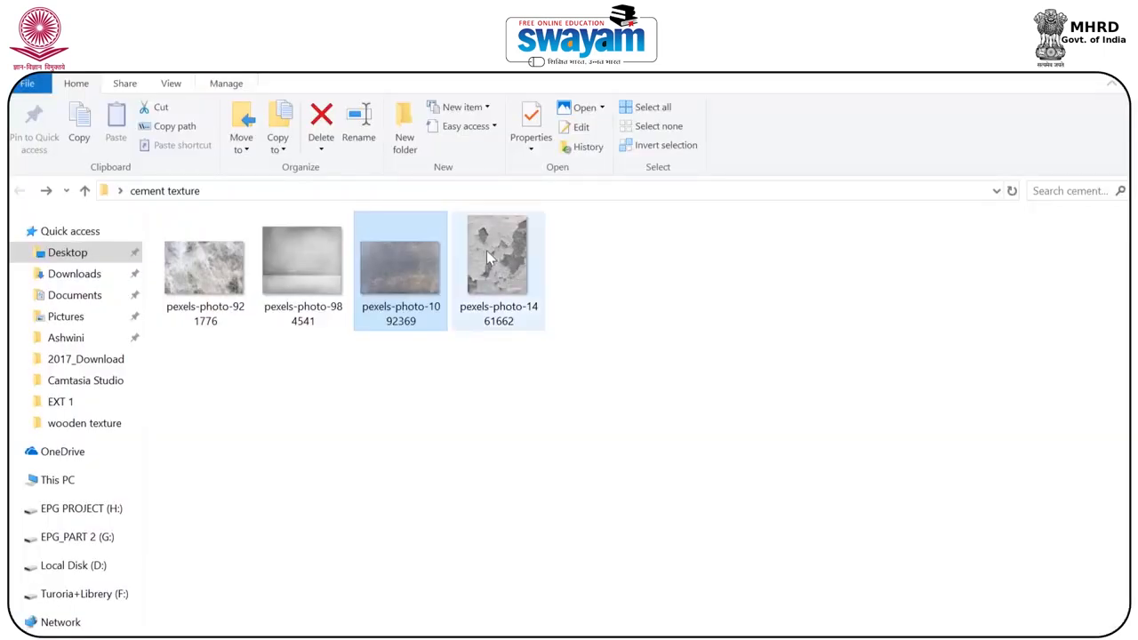
Place the peeling-plaster image pexels-photo-1461662 above the plaster layer, sized over the gateway's front-wall shell.
{"action": "left_click_drag", "start_coordinate": [489, 254], "coordinate": [529, 385]}
{"action": "left_click_drag", "start_coordinate": [646, 178], "coordinate": [374, 275]}
{"action": "left_click_drag", "start_coordinate": [555, 364], "coordinate": [482, 350]}
{"action": "left_click_drag", "start_coordinate": [613, 495], "coordinate": [723, 540], "text": "shift"}
{"action": "mouse_move", "coordinate": [523, 376]}
{"action": "left_mouse_down"}
{"action": "mouse_move", "coordinate": [516, 320]}
{"action": "mouse_move", "coordinate": [517, 376]}
{"action": "left_mouse_up"}
{"action": "key", "text": "Return"}
Set the peeling-plaster layer's blend mode to Hard Light and its opacity to 44%.
{"action": "left_click", "coordinate": [1037, 289]}
{"action": "left_click", "coordinate": [1038, 292]}
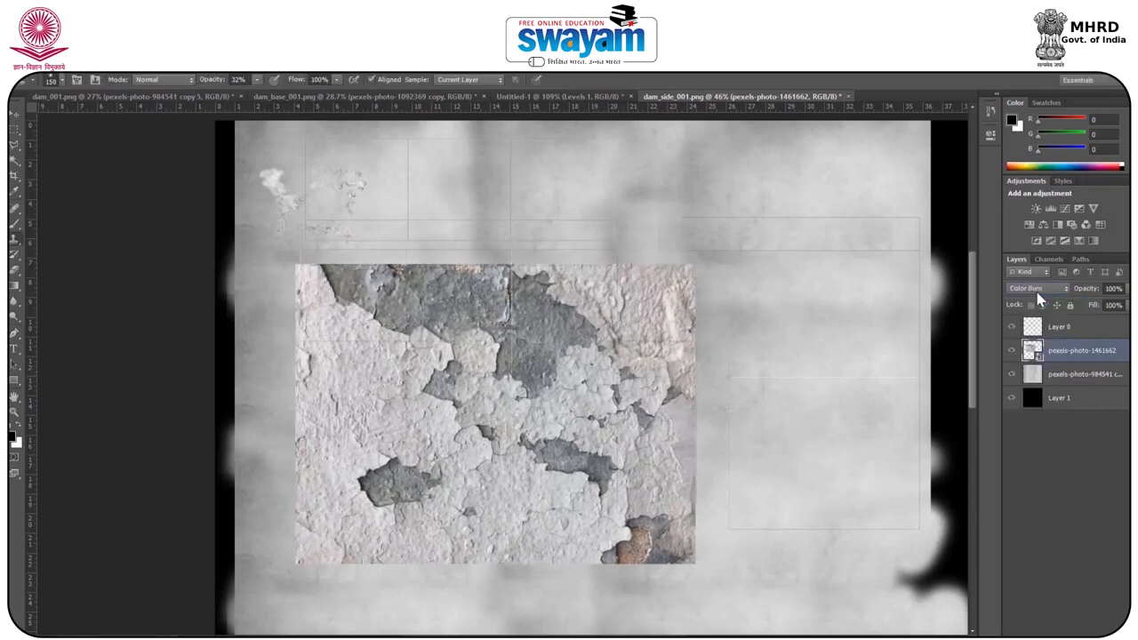
{"action": "key", "text": "Down"}
{"action": "key", "text": "Down"}
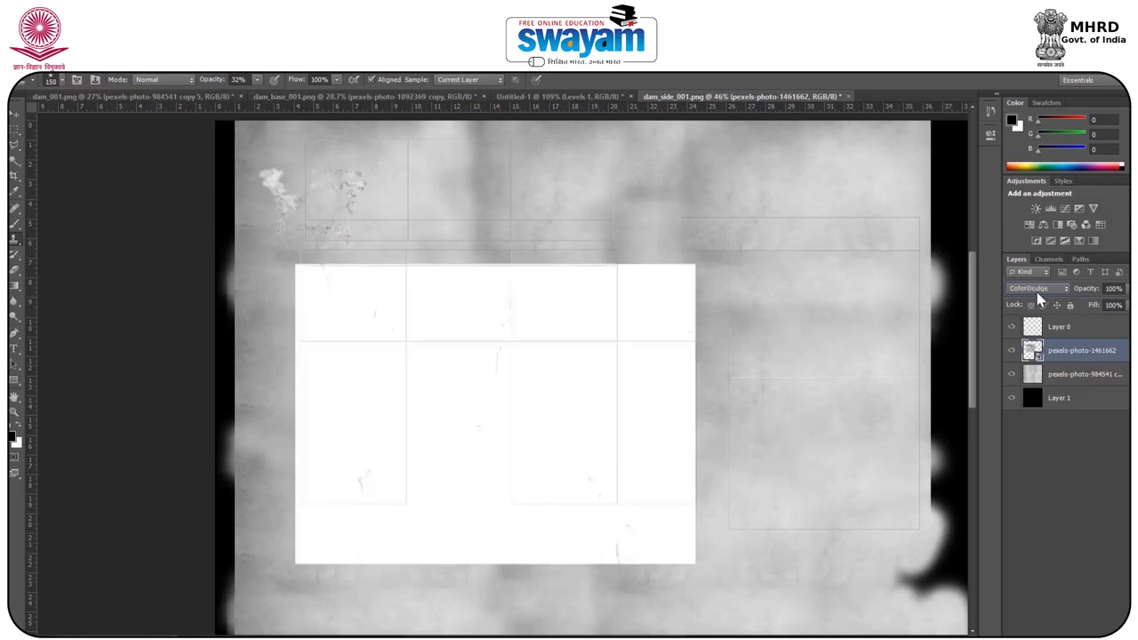
{"action": "key", "text": "Down"}
{"action": "key", "text": "Down"}
{"action": "key", "text": "Down"}
{"action": "key", "text": "Down"}
{"action": "key", "text": "Down"}
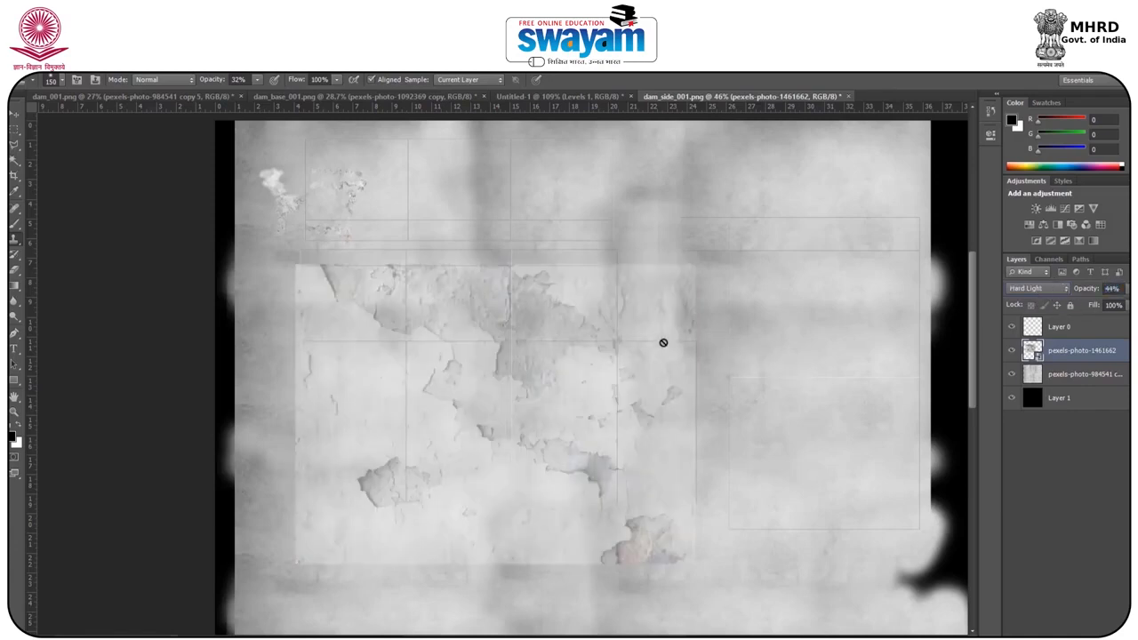
Switch to Maya and check which part of the gateway the front-wall shell's upper strip covers by selecting its UVs.
{"action": "left_click", "coordinate": [14, 114]}
{"action": "scroll", "coordinate": [478, 221], "scroll_direction": "down", "scroll_amount": 3, "text": "alt"}
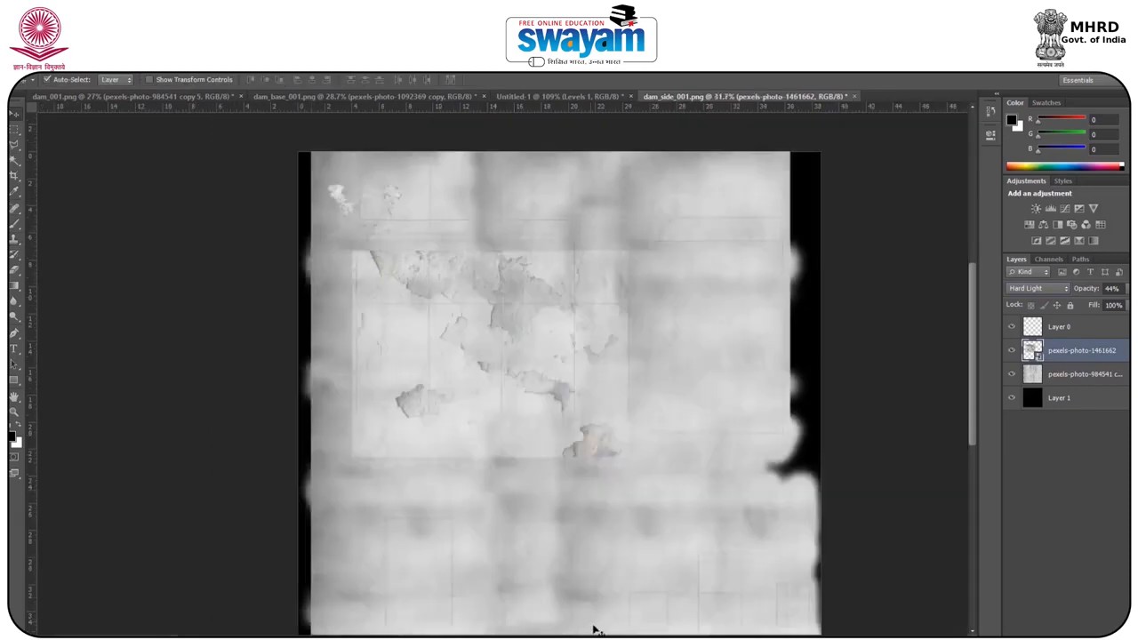
{"action": "left_click", "coordinate": [737, 582]}
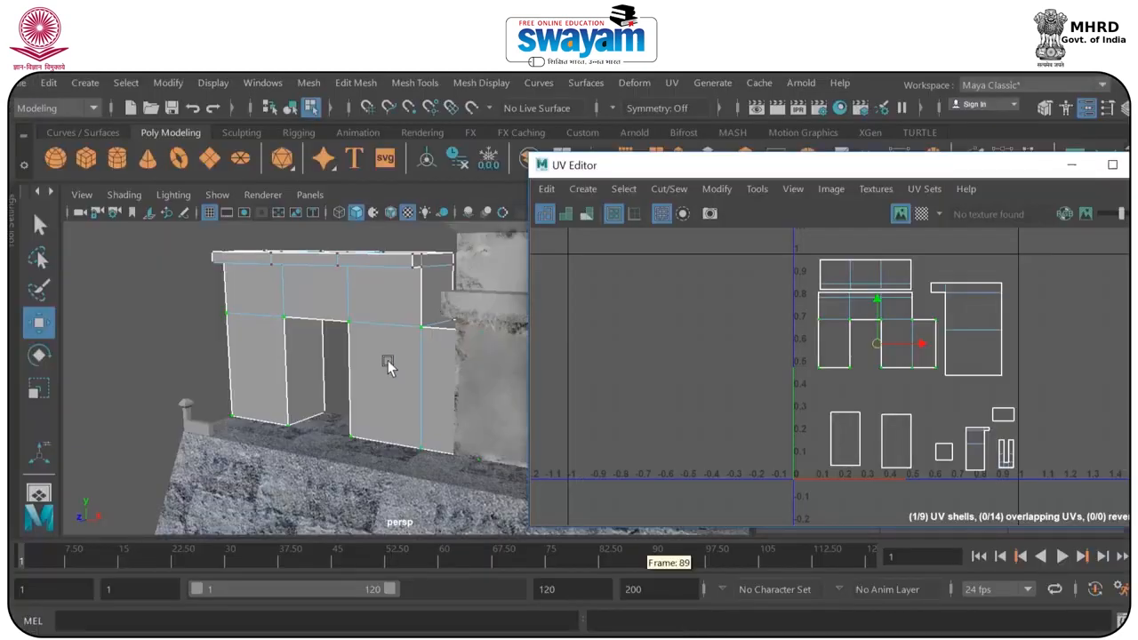
{"action": "left_click_drag", "start_coordinate": [444, 384], "coordinate": [433, 363], "text": "alt"}
{"action": "scroll", "coordinate": [864, 279], "scroll_direction": "up", "scroll_amount": 5}
{"action": "left_click_drag", "start_coordinate": [739, 312], "coordinate": [825, 329]}
{"action": "left_click_drag", "start_coordinate": [984, 321], "coordinate": [981, 326]}
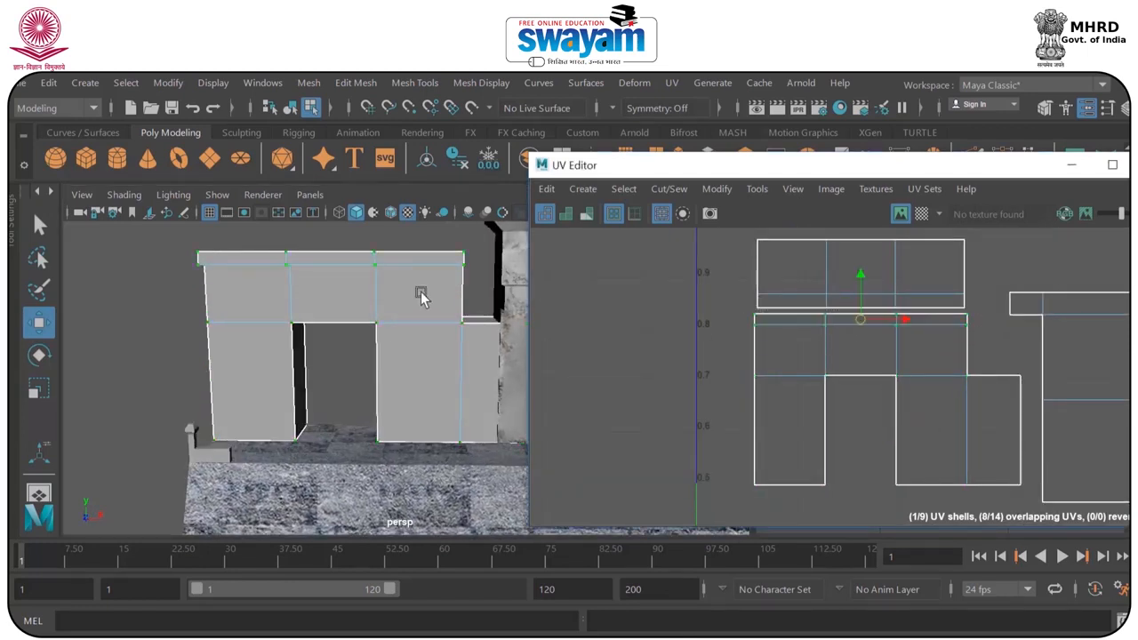
{"action": "left_click_drag", "start_coordinate": [419, 292], "coordinate": [376, 332], "text": "alt"}
{"action": "left_click", "coordinate": [1070, 166]}
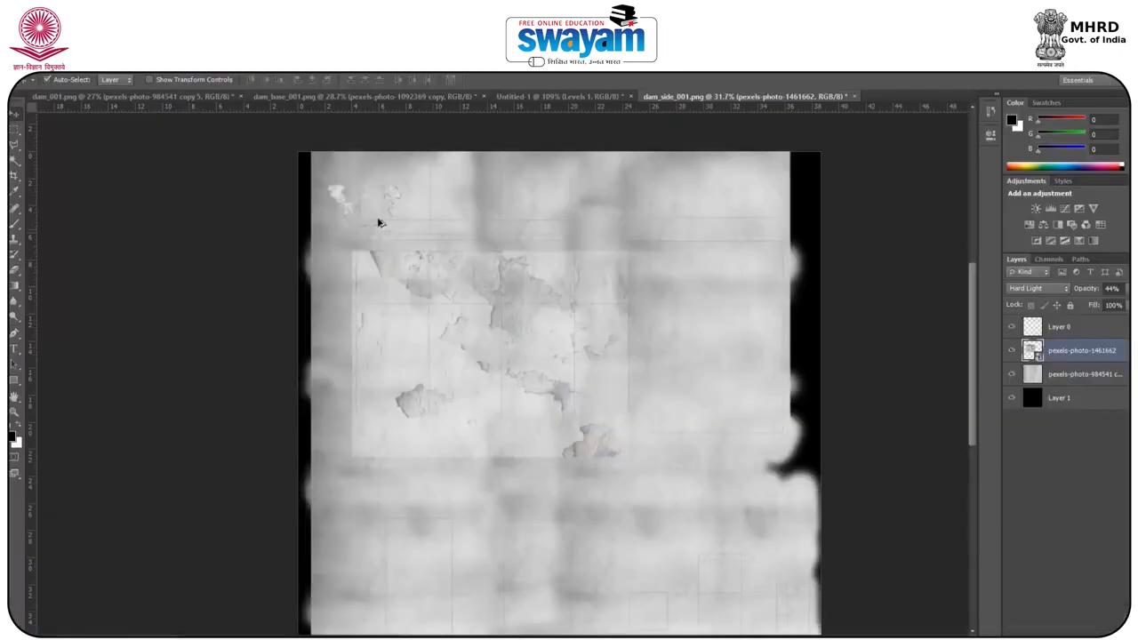
Darken the narrow strip along the upper edge of the front-wall shell with a Levels adjustment, black input 147.
{"action": "scroll", "coordinate": [378, 222], "scroll_direction": "up", "scroll_amount": 4, "text": "alt"}
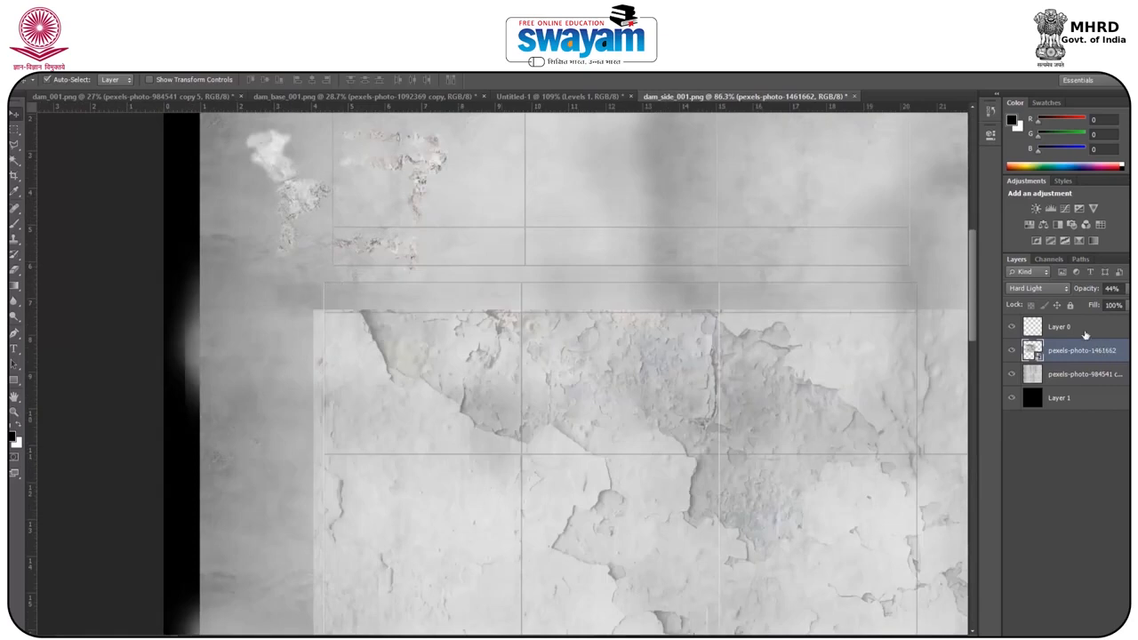
{"action": "left_click", "coordinate": [14, 129]}
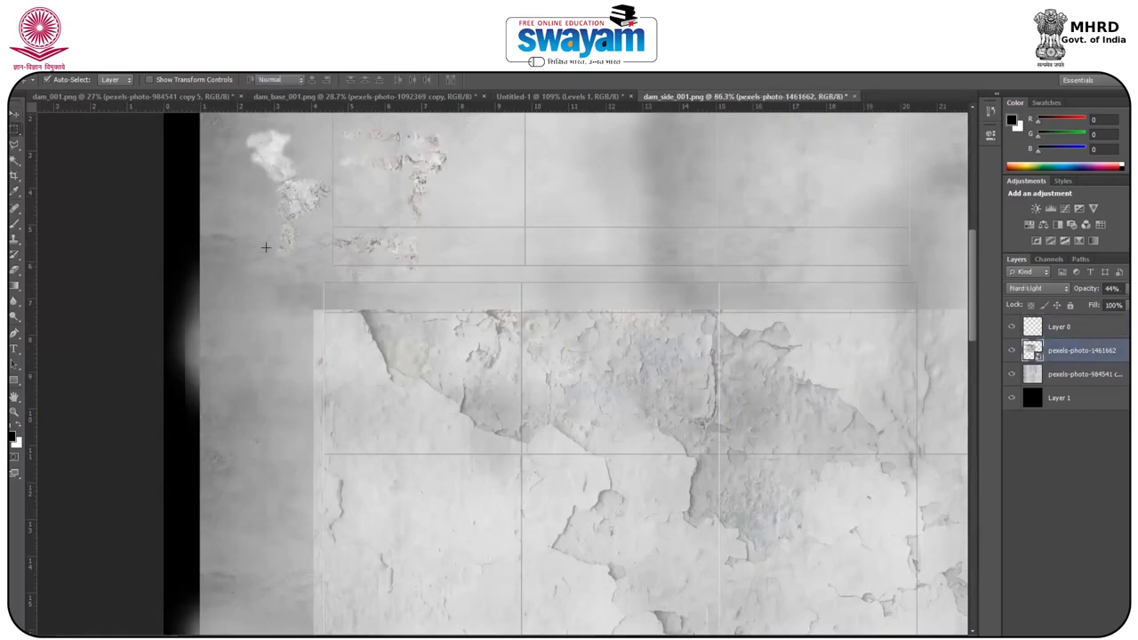
{"action": "left_click_drag", "start_coordinate": [287, 283], "coordinate": [938, 315]}
{"action": "left_click", "coordinate": [1065, 637]}
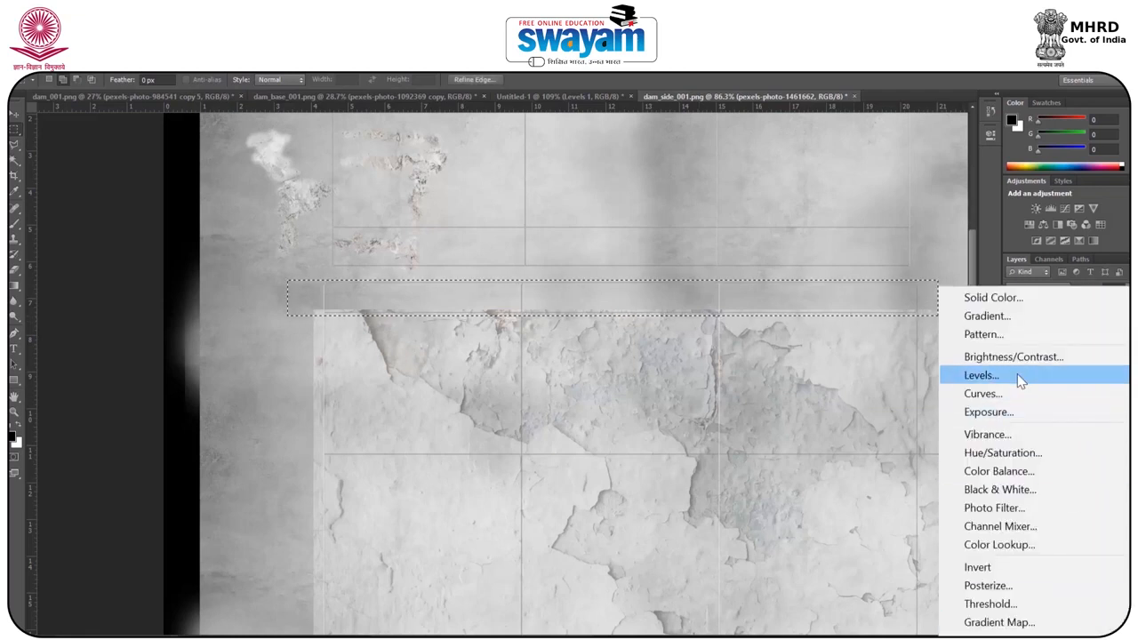
{"action": "left_click", "coordinate": [951, 376]}
{"action": "left_click_drag", "start_coordinate": [844, 256], "coordinate": [909, 257]}
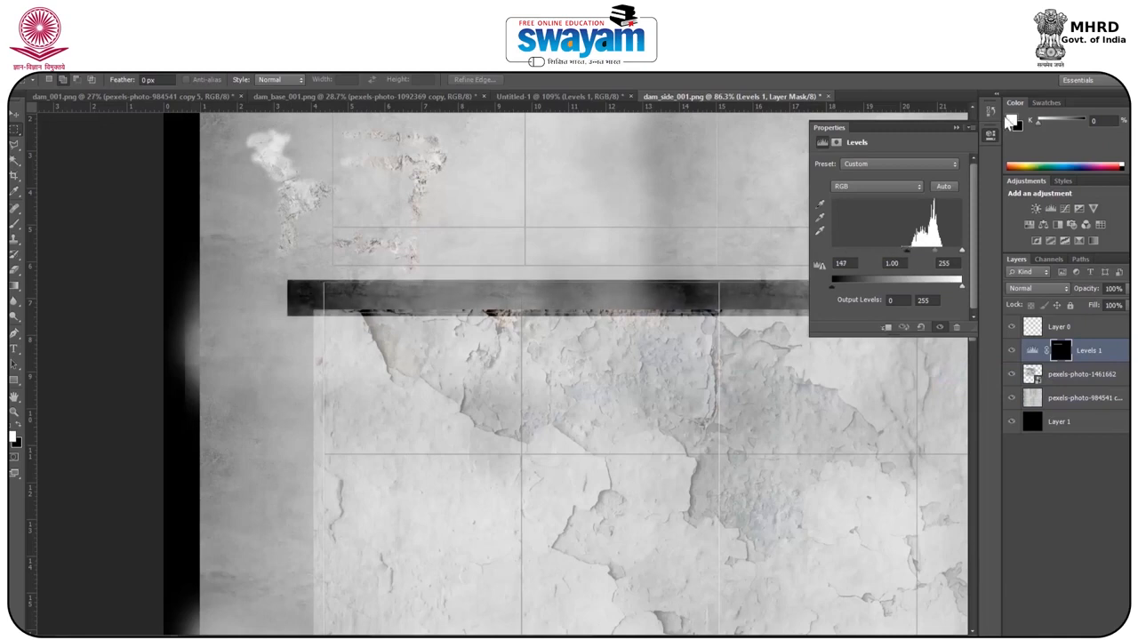
{"action": "left_click", "coordinate": [954, 130]}
Review the darkened strip across the whole texture and compare its placement with the gateway's front in Maya.
{"action": "scroll", "coordinate": [635, 398], "scroll_direction": "down", "scroll_amount": 5, "text": "alt"}
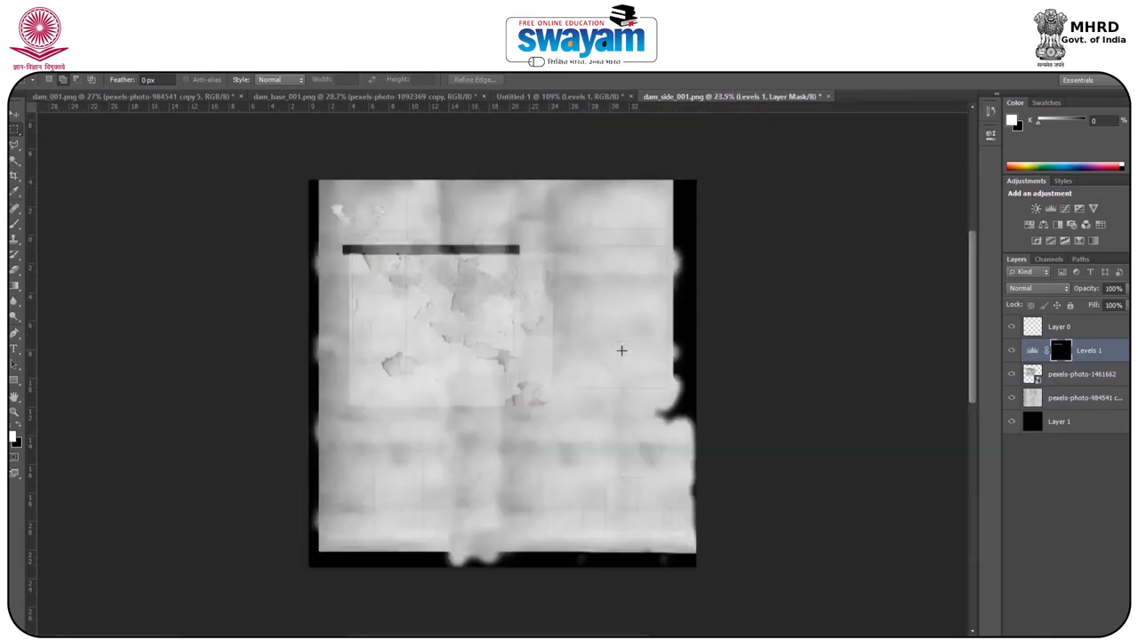
{"action": "scroll", "coordinate": [596, 233], "scroll_direction": "up", "scroll_amount": 3, "text": "alt"}
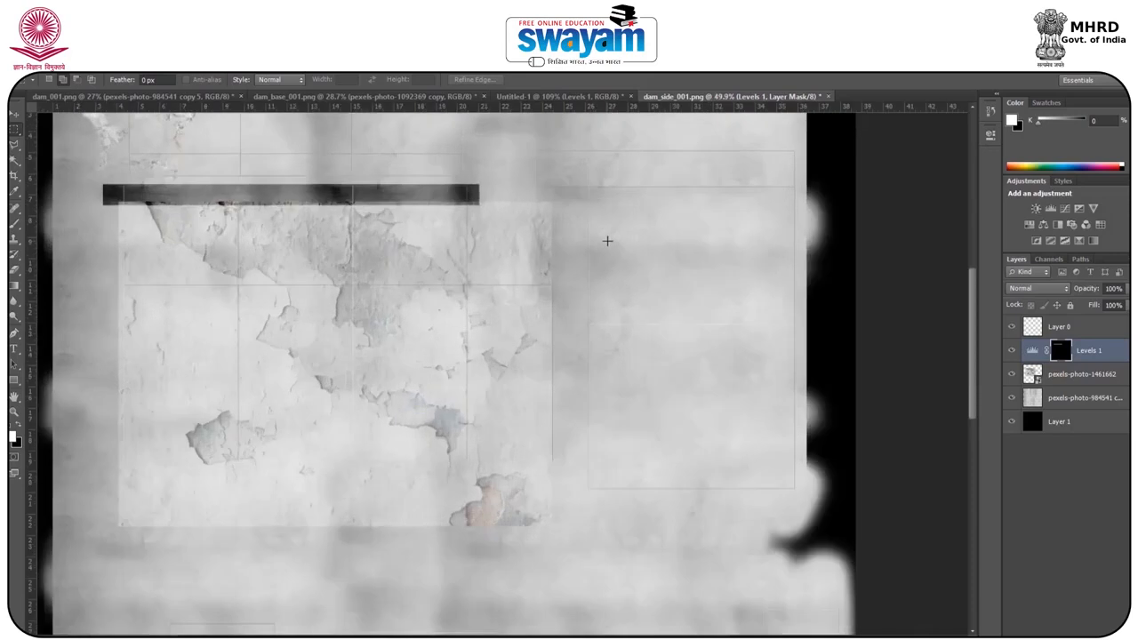
{"action": "scroll", "coordinate": [607, 240], "scroll_direction": "down", "scroll_amount": 3, "text": "alt"}
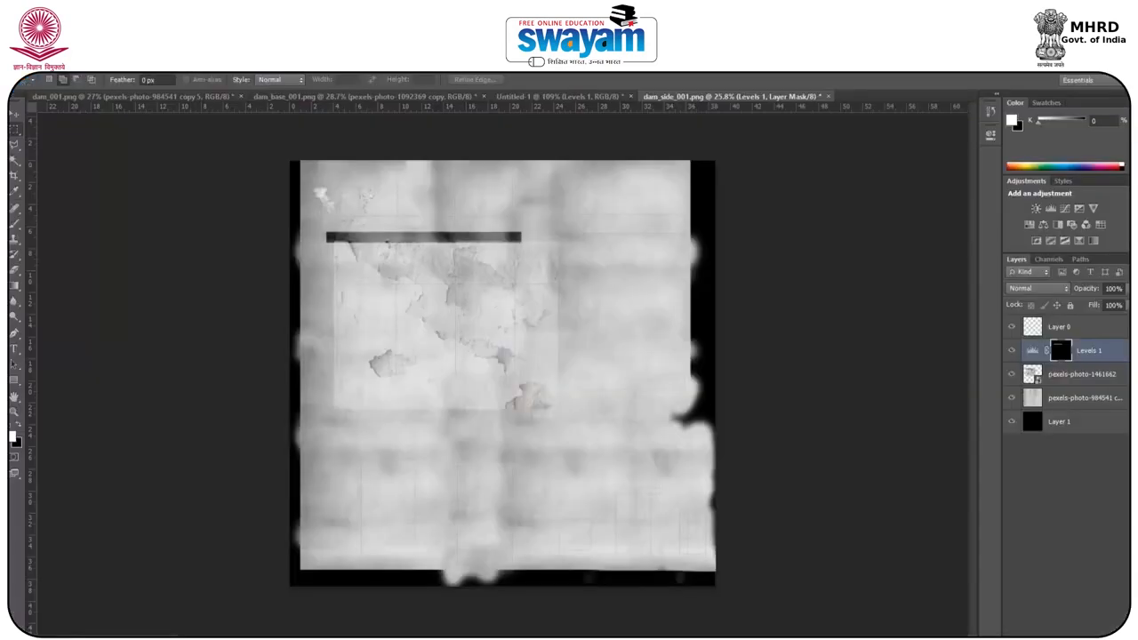
{"action": "mouse_move", "coordinate": [663, 628]}
{"action": "left_click", "coordinate": [706, 556]}
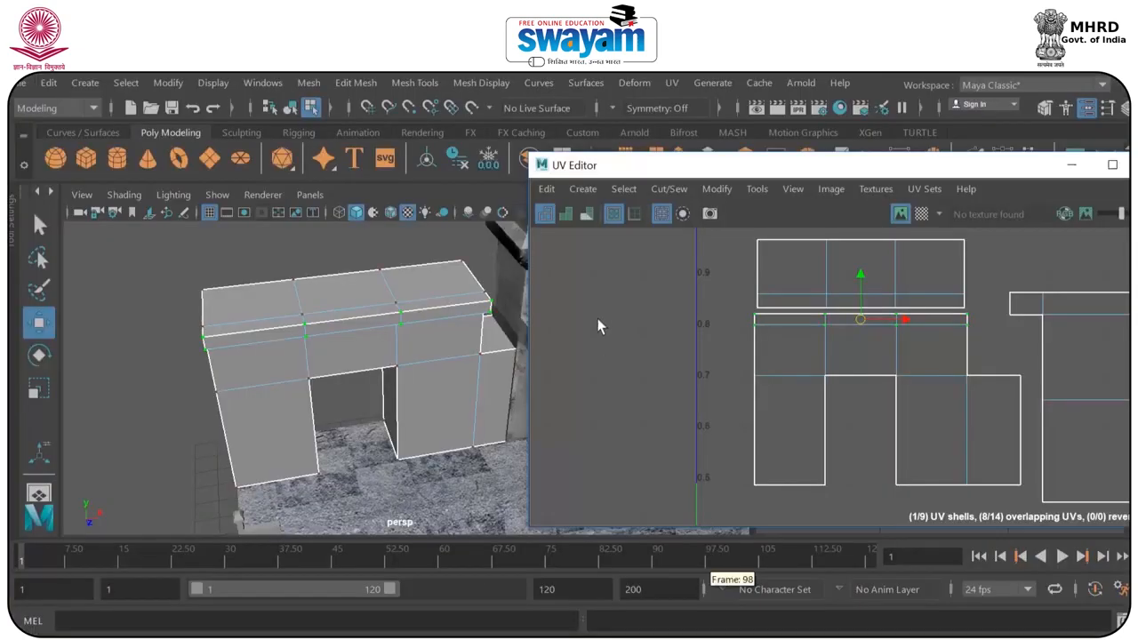
{"action": "left_click_drag", "start_coordinate": [516, 335], "coordinate": [445, 365], "text": "alt"}
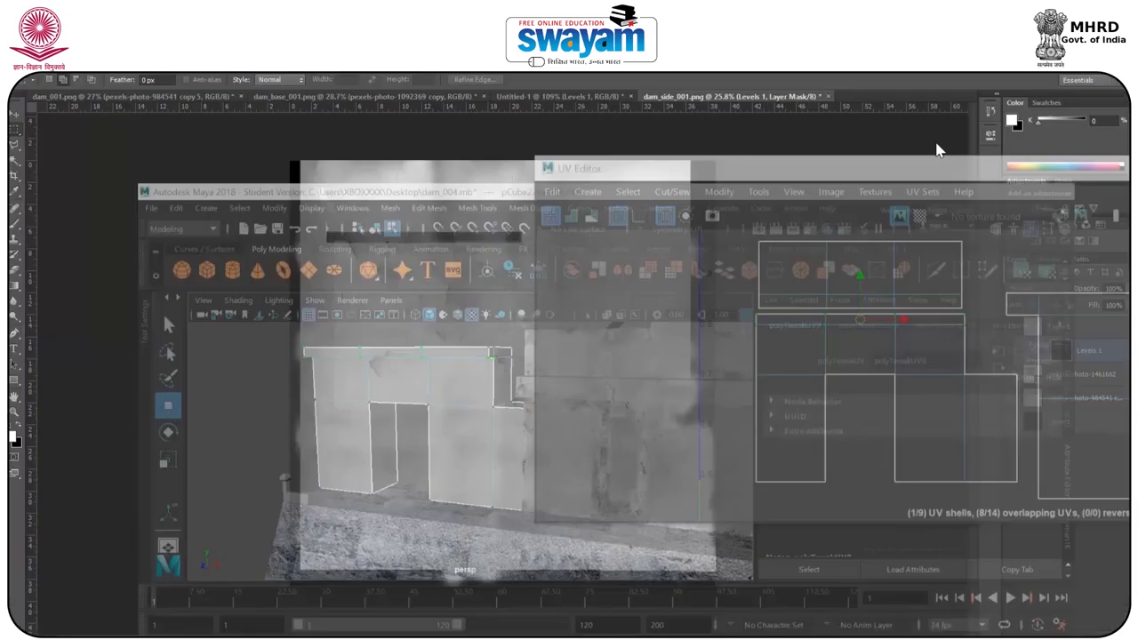
Add a new layer and a Levels adjustment that darkens a rectangle around the doorway area of the peeling plaster.
{"action": "scroll", "coordinate": [345, 257], "scroll_direction": "up", "scroll_amount": 5, "text": "alt"}
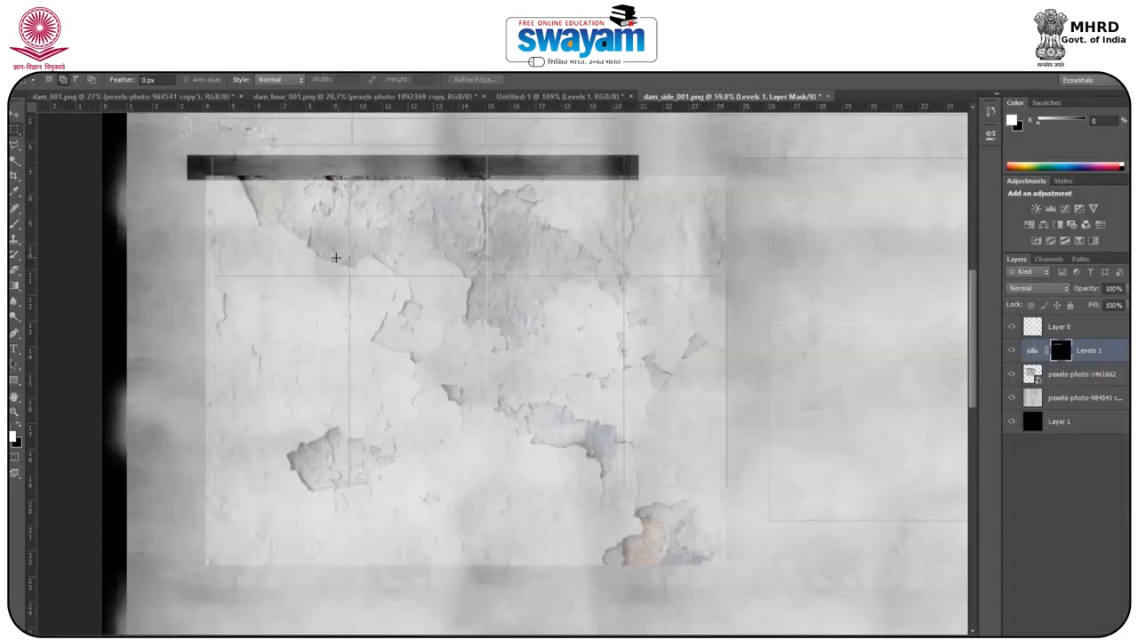
{"action": "left_click", "coordinate": [1081, 377]}
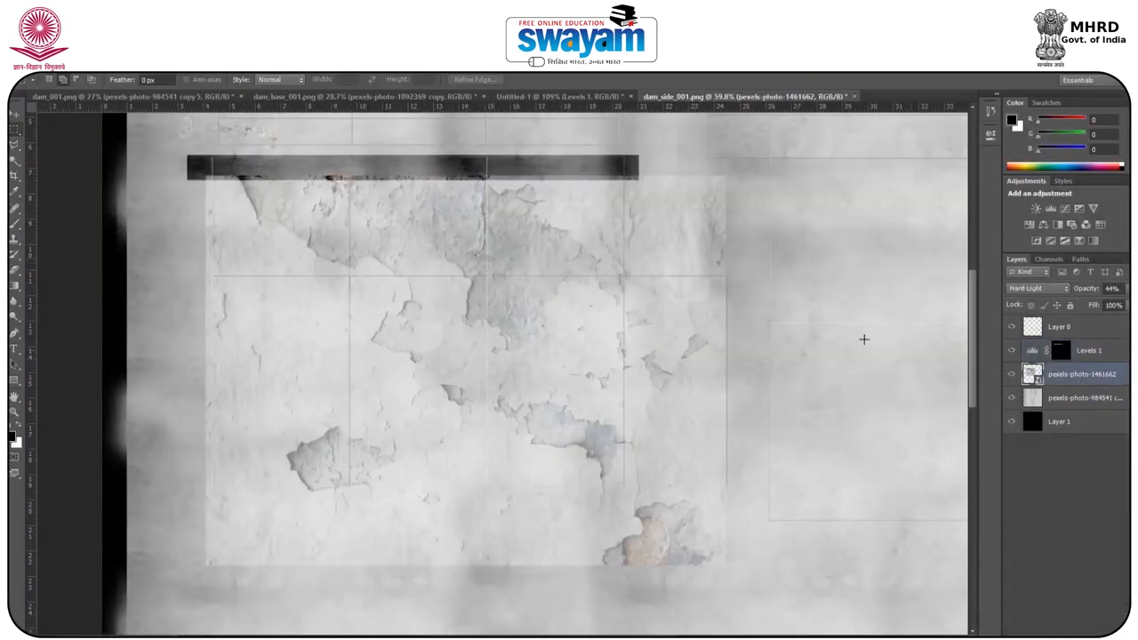
{"action": "left_click_drag", "start_coordinate": [329, 261], "coordinate": [403, 365]}
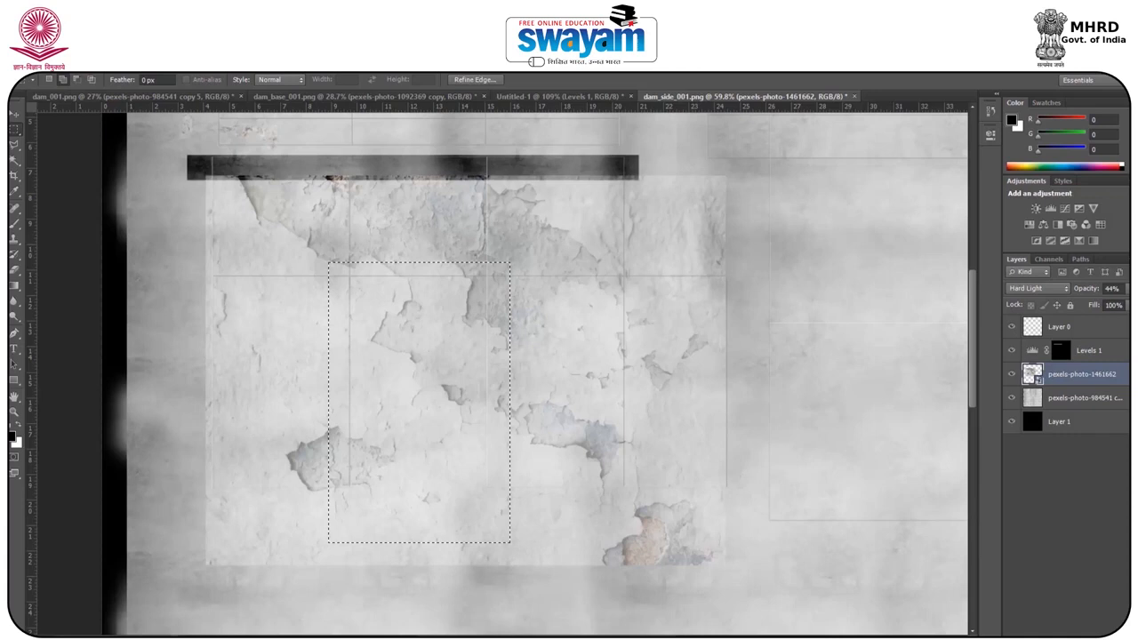
{"action": "key", "text": "ctrl+shift+alt+n"}
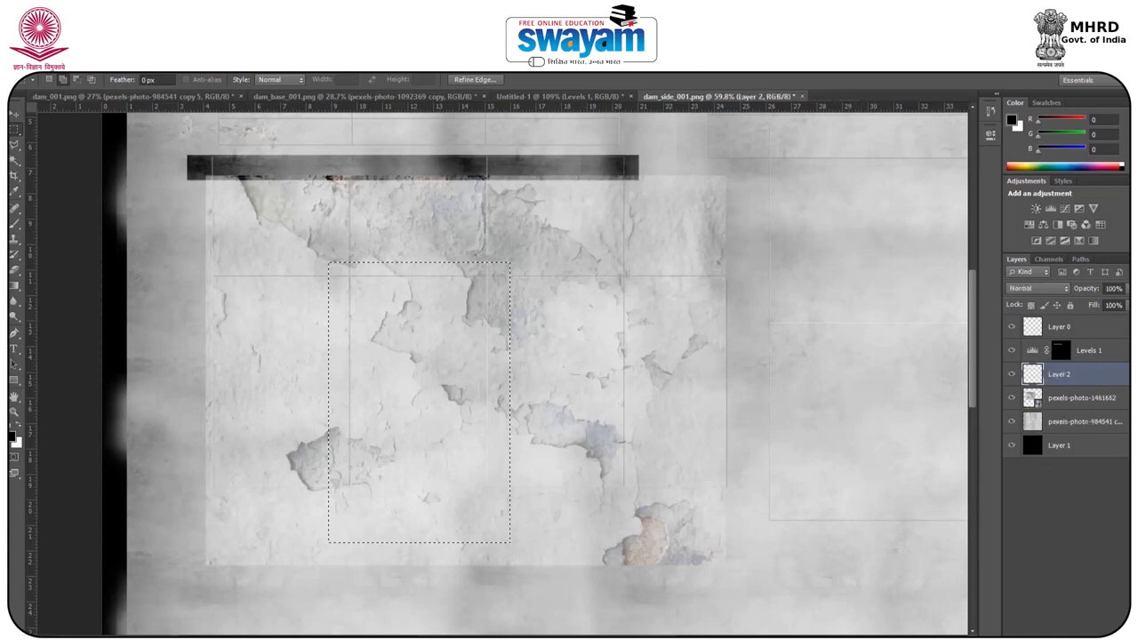
{"action": "left_click", "coordinate": [1067, 634]}
{"action": "left_click", "coordinate": [981, 377]}
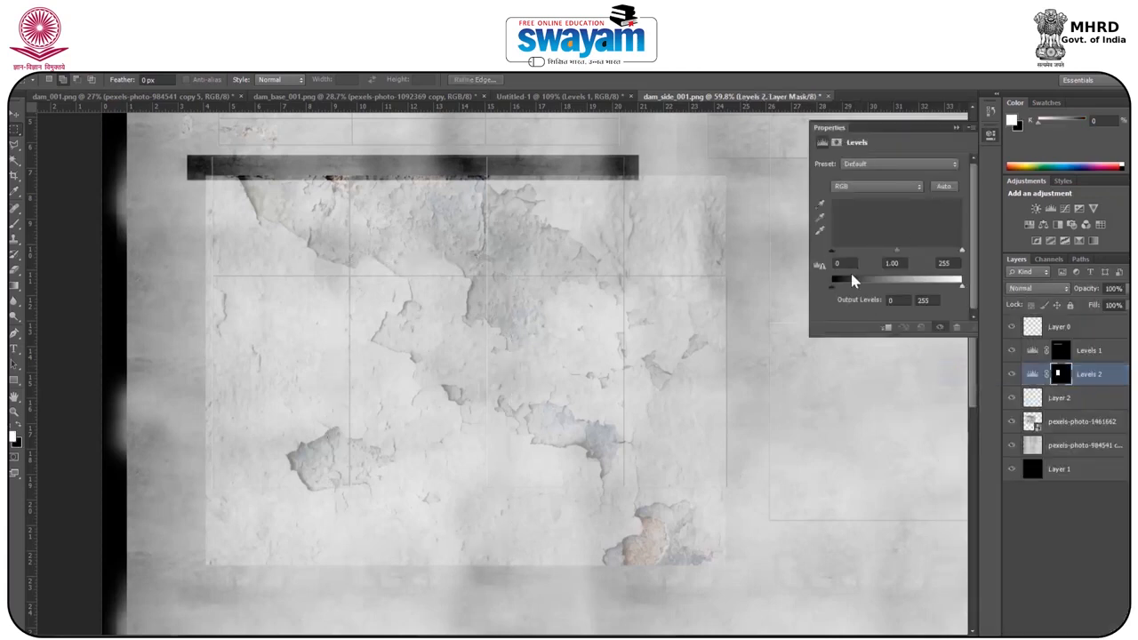
{"action": "left_click_drag", "start_coordinate": [848, 254], "coordinate": [897, 253]}
{"action": "left_click", "coordinate": [956, 127]}
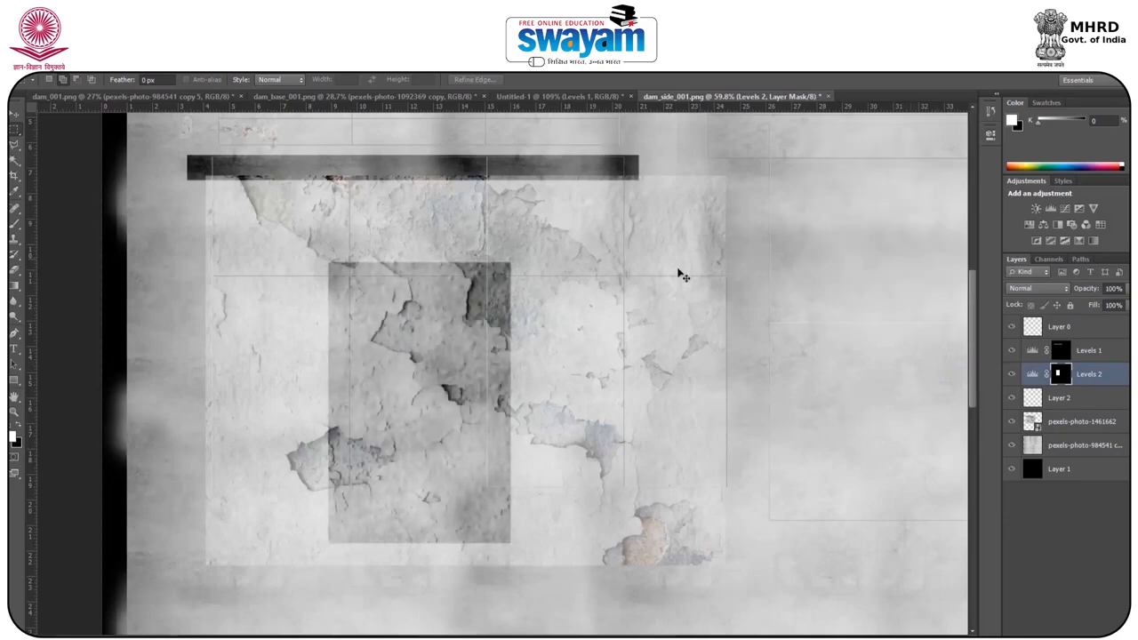
Stretch the doorway Levels mask to about 117% width and extend its upper edge upward.
{"action": "key", "text": "ctrl+t"}
{"action": "left_click_drag", "start_coordinate": [510, 399], "coordinate": [525, 402]}
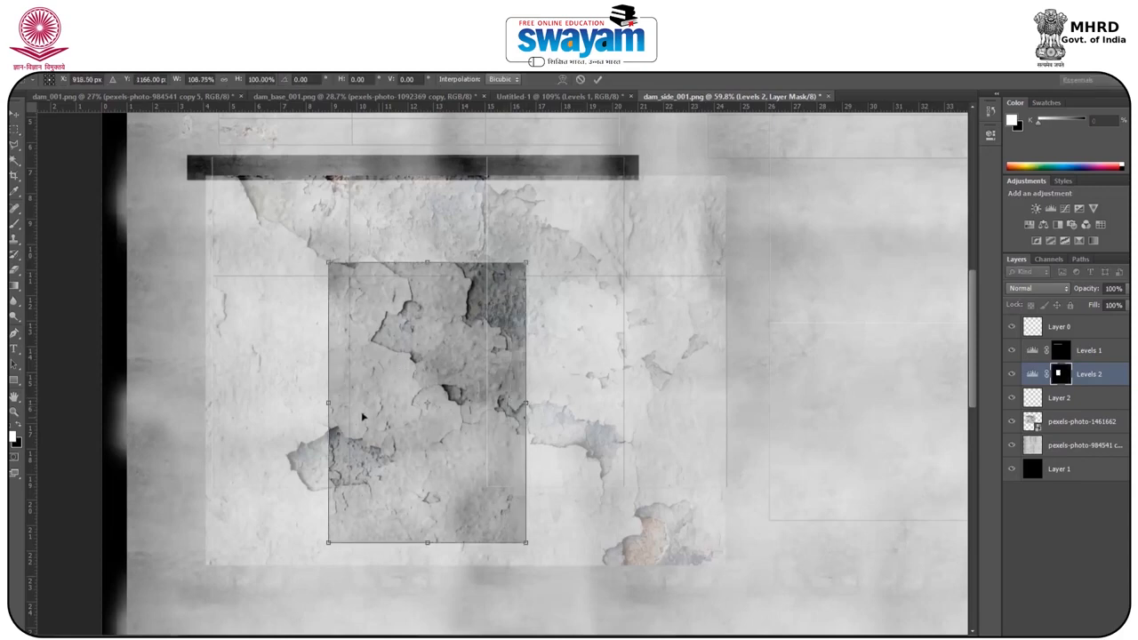
{"action": "left_click_drag", "start_coordinate": [328, 403], "coordinate": [312, 403]}
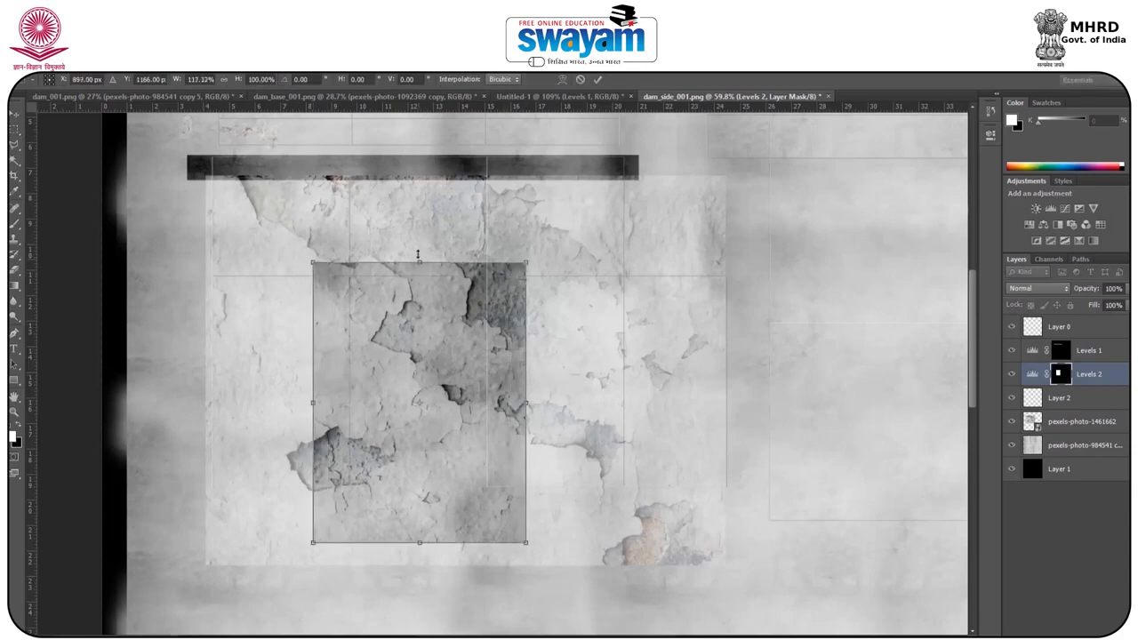
{"action": "left_click_drag", "start_coordinate": [417, 262], "coordinate": [417, 242]}
{"action": "key", "text": "Return"}
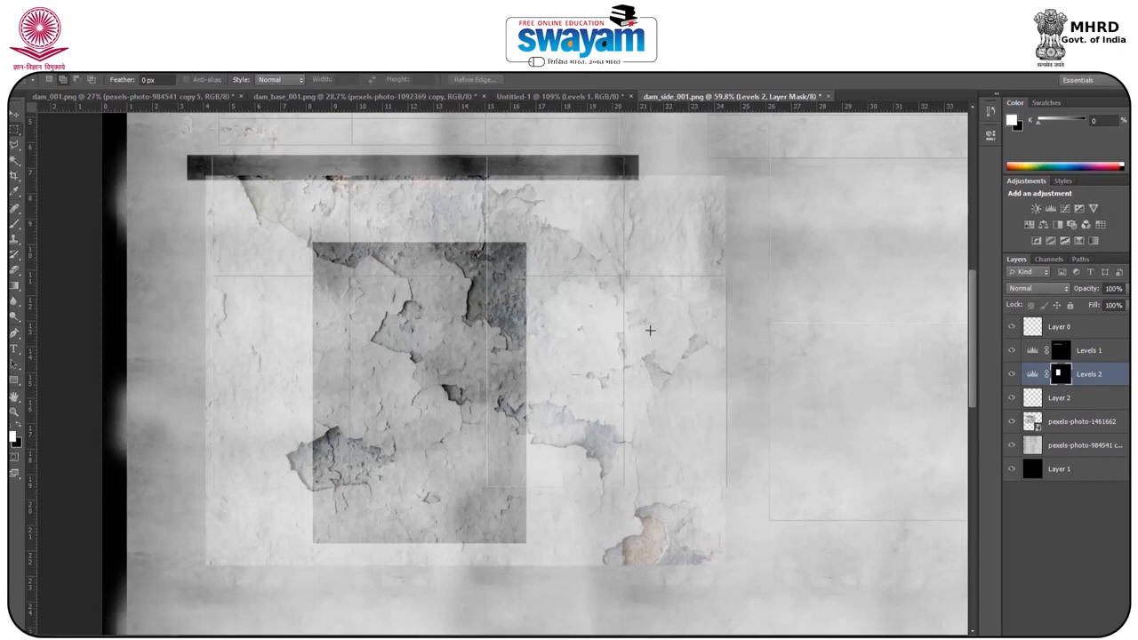
Find the UV shell of the roof slab's side edge in Maya by selecting that edge's faces on the gateway.
{"action": "scroll", "coordinate": [650, 330], "scroll_direction": "down", "scroll_amount": 7, "text": "alt"}
{"action": "scroll", "coordinate": [691, 274], "scroll_direction": "up", "scroll_amount": 4, "text": "alt"}
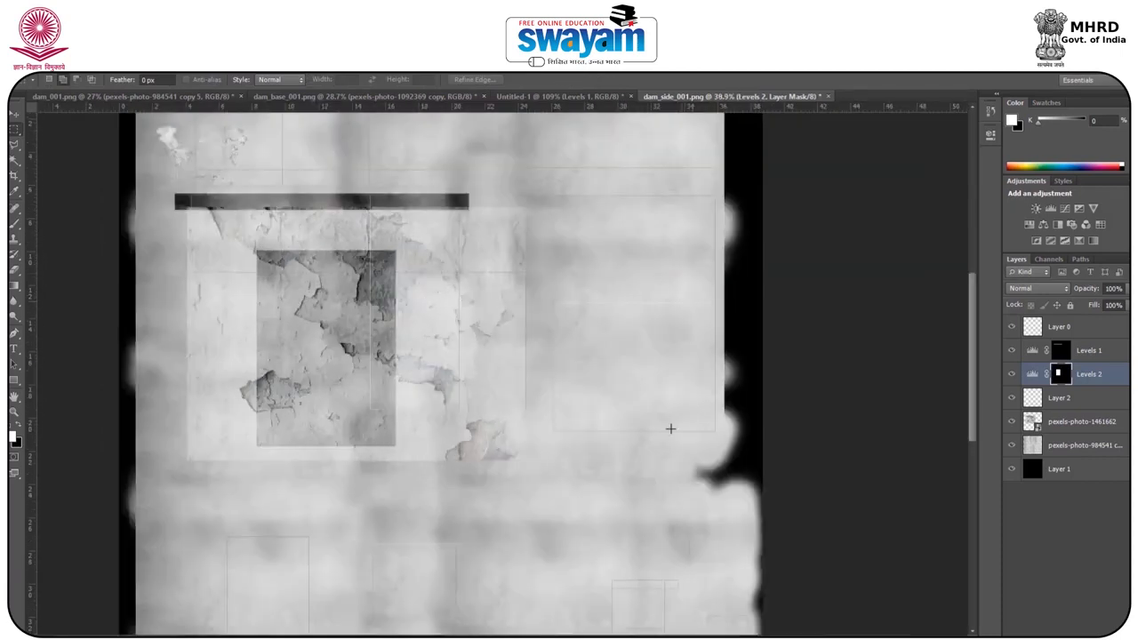
{"action": "mouse_move", "coordinate": [636, 637]}
{"action": "left_click", "coordinate": [722, 620]}
{"action": "left_click_drag", "start_coordinate": [495, 357], "coordinate": [471, 369], "text": "alt"}
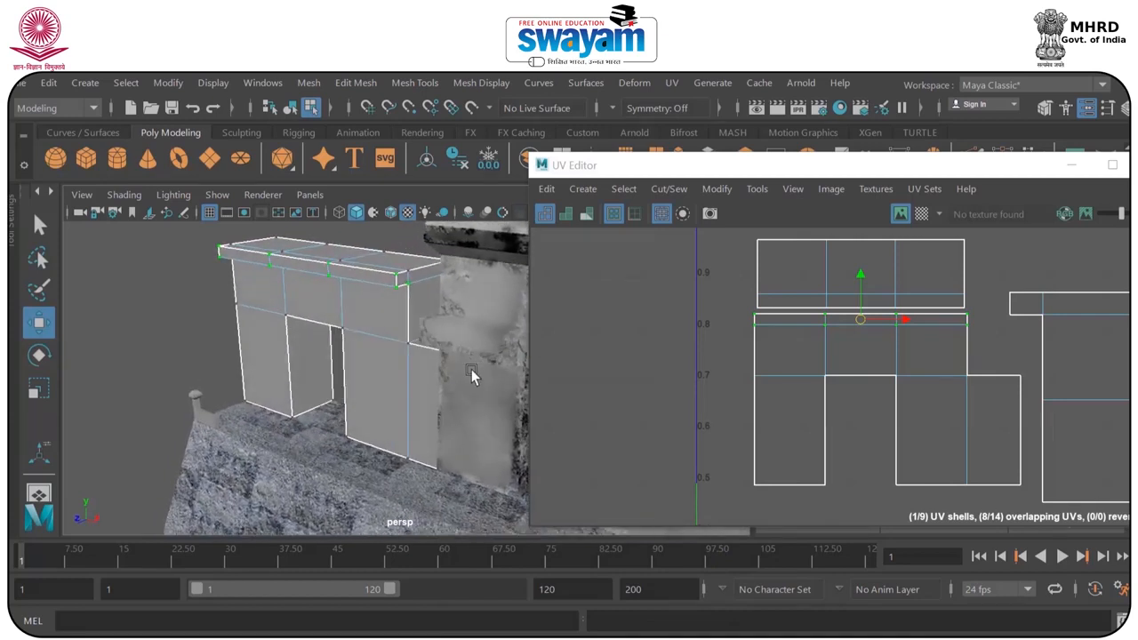
{"action": "scroll", "coordinate": [364, 261], "scroll_direction": "up", "scroll_amount": 6}
{"action": "middle_click_drag", "start_coordinate": [427, 312], "coordinate": [434, 445], "text": "alt"}
{"action": "right_click_drag", "start_coordinate": [446, 348], "coordinate": [437, 231]}
{"action": "left_click", "coordinate": [422, 317]}
{"action": "left_click", "coordinate": [422, 322]}
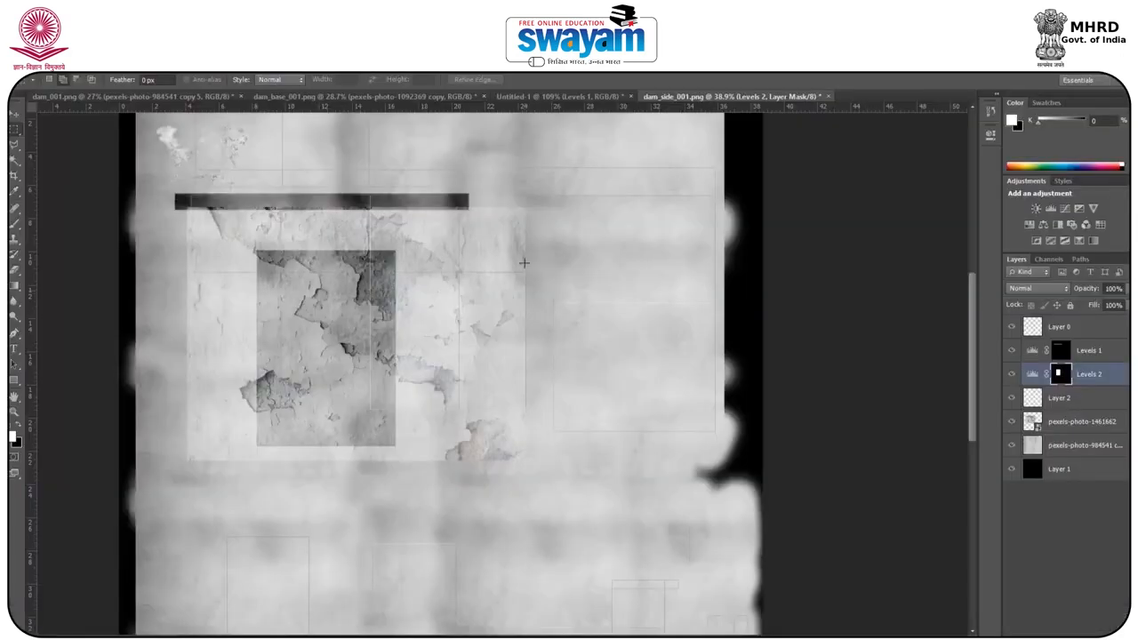
Add a new layer and darken the side-wall shell's upper strip with a Levels adjustment, black input 130.
{"action": "scroll", "coordinate": [527, 197], "scroll_direction": "up", "scroll_amount": 5, "text": "alt"}
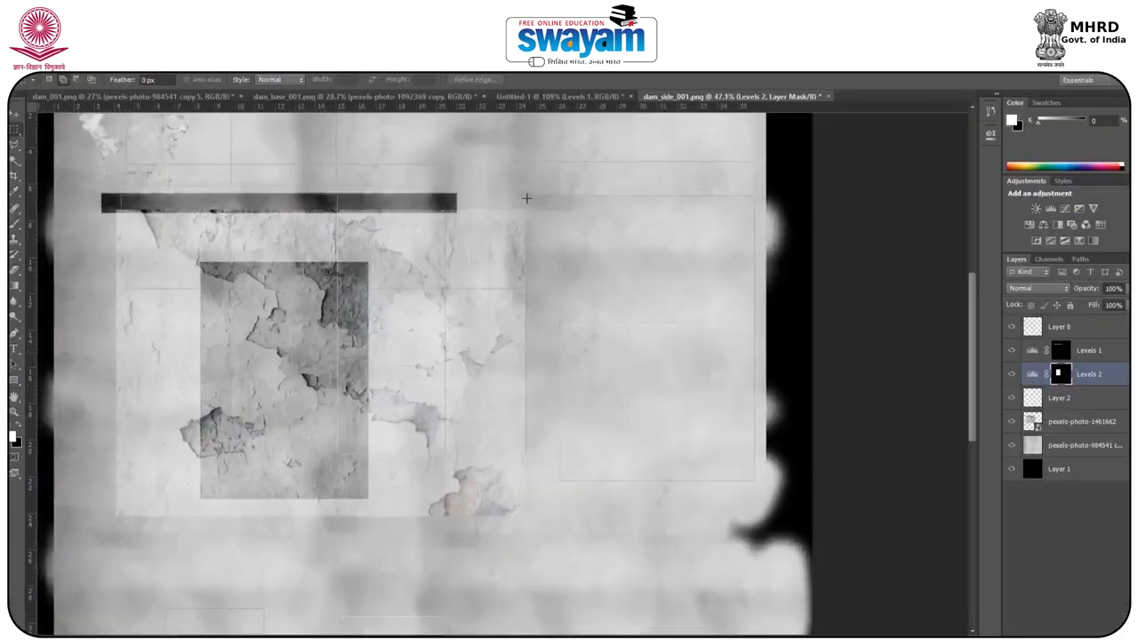
{"action": "left_click_drag", "start_coordinate": [473, 138], "coordinate": [898, 208]}
{"action": "left_click", "coordinate": [1098, 637]}
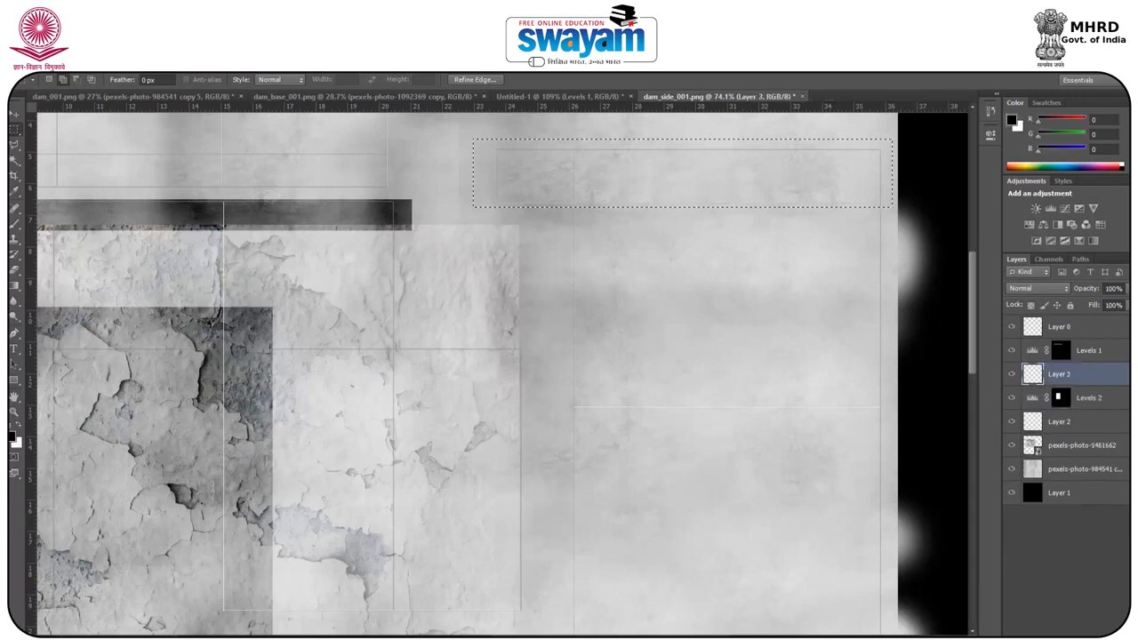
{"action": "left_click", "coordinate": [1068, 638]}
{"action": "left_click", "coordinate": [990, 376]}
{"action": "left_click_drag", "start_coordinate": [833, 252], "coordinate": [898, 252]}
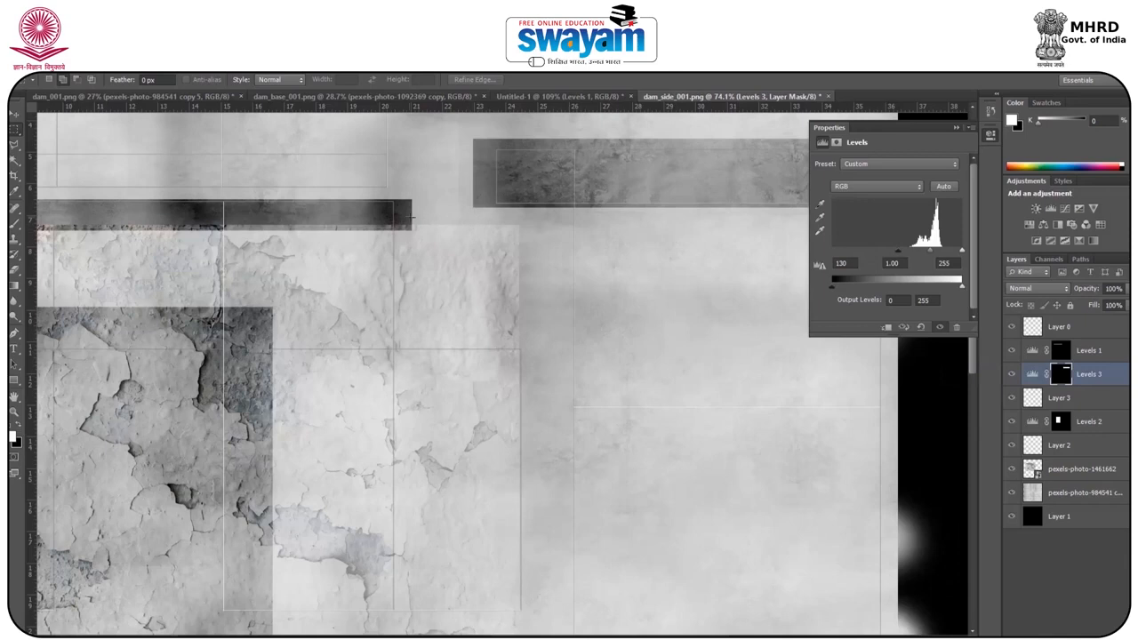
{"action": "left_click", "coordinate": [957, 127]}
Check in Maya which gateway face uses the lower-left UV shell by selecting it and viewing the doorway's inner side.
{"action": "scroll", "coordinate": [549, 294], "scroll_direction": "down", "scroll_amount": 5, "text": "alt"}
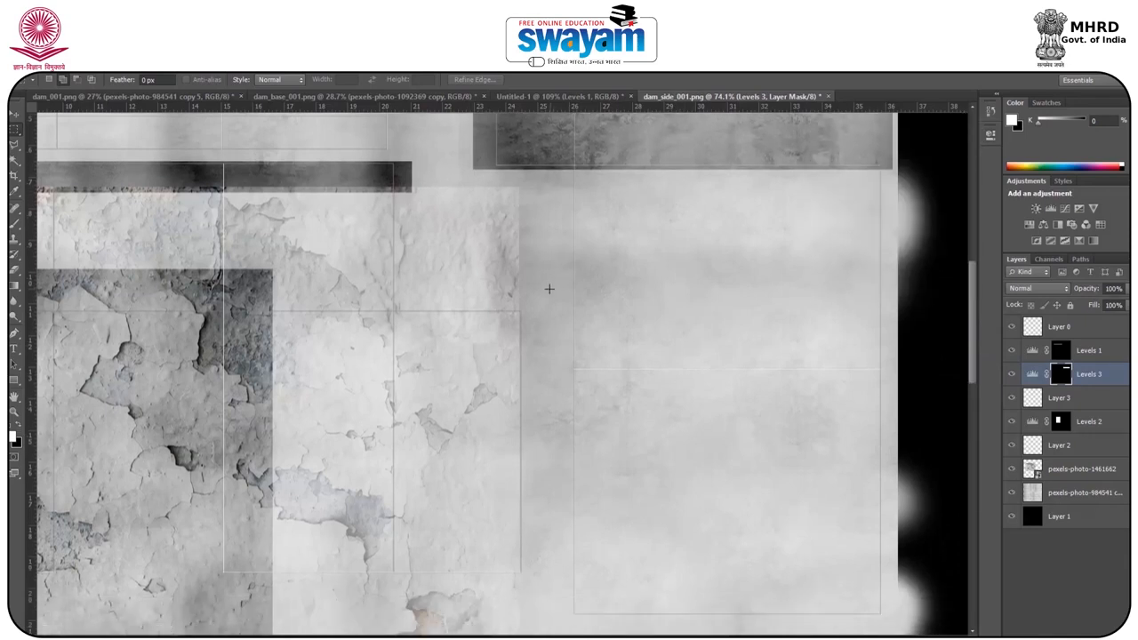
{"action": "scroll", "coordinate": [561, 319], "scroll_direction": "up", "scroll_amount": 2, "text": "alt"}
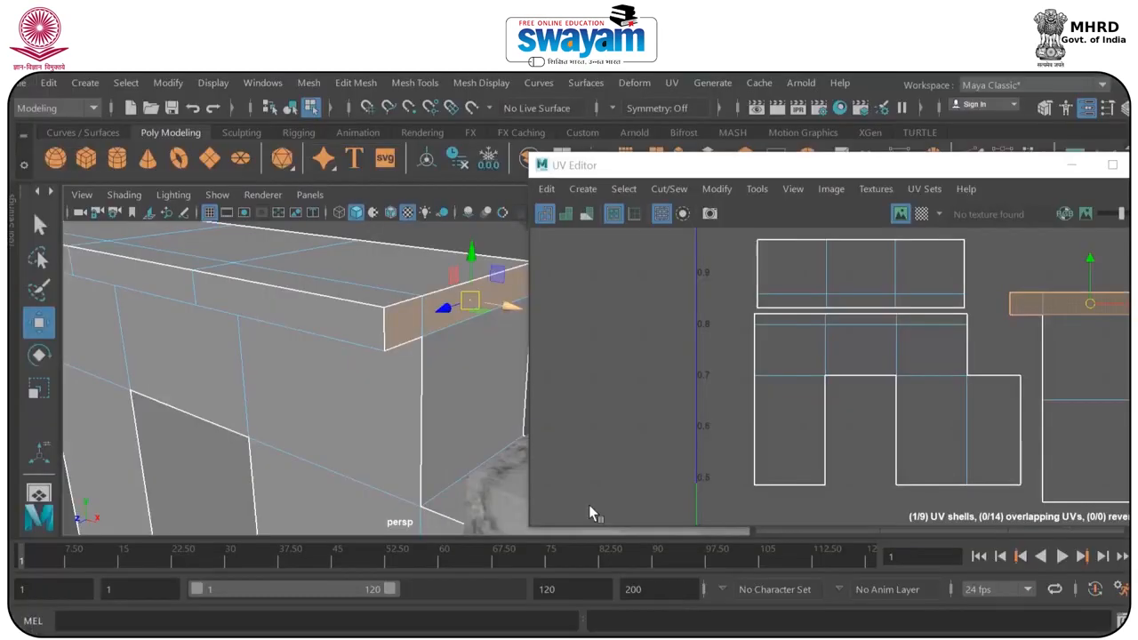
{"action": "scroll", "coordinate": [333, 396], "scroll_direction": "up", "scroll_amount": 3}
{"action": "scroll", "coordinate": [342, 391], "scroll_direction": "down", "scroll_amount": 3}
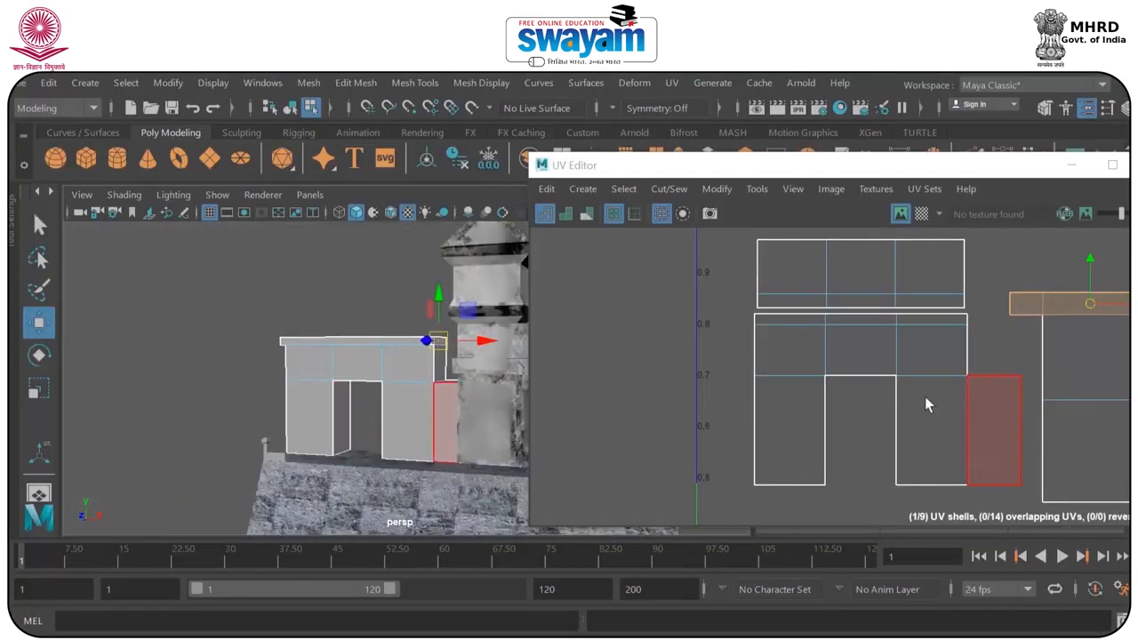
{"action": "scroll", "coordinate": [911, 405], "scroll_direction": "down", "scroll_amount": 4}
{"action": "middle_click_drag", "start_coordinate": [906, 405], "coordinate": [842, 285], "text": "alt"}
{"action": "left_click", "coordinate": [801, 407]}
{"action": "scroll", "coordinate": [342, 427], "scroll_direction": "up", "scroll_amount": 5}
{"action": "left_click_drag", "start_coordinate": [342, 462], "coordinate": [307, 431], "text": "alt"}
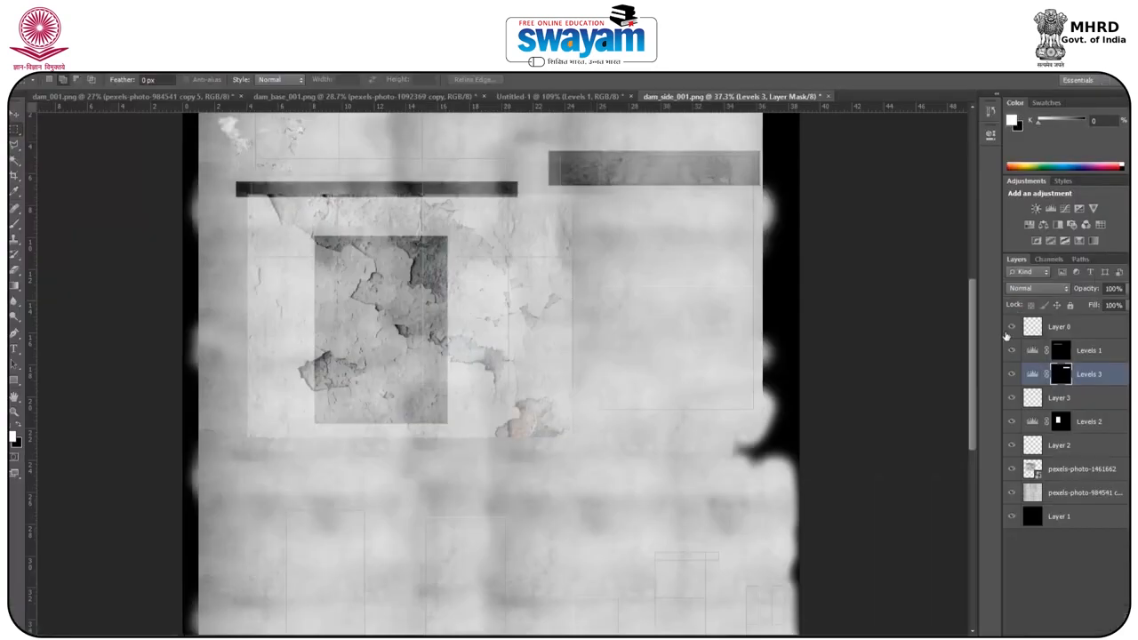
Switch to Photoshop and save the finished gateway texture in JPEG format as dam_side_001.
{"action": "scroll", "coordinate": [502, 374], "scroll_direction": "down", "scroll_amount": 3, "text": "alt"}
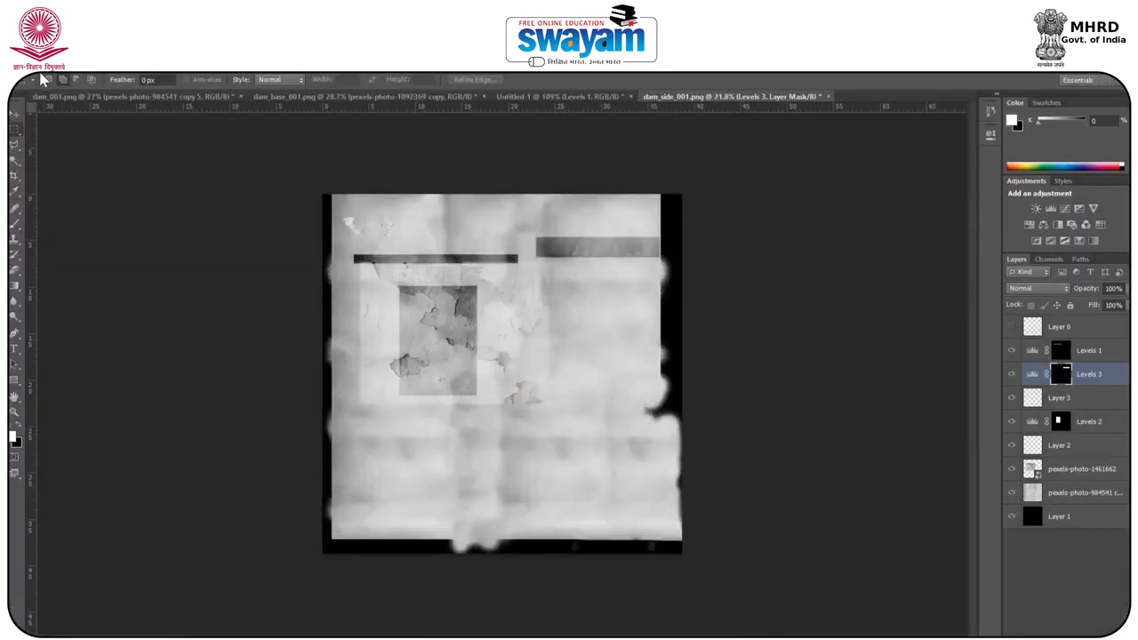
{"action": "left_click", "coordinate": [38, 71]}
{"action": "left_click", "coordinate": [64, 223]}
{"action": "left_click", "coordinate": [602, 414]}
{"action": "key", "text": "j"}
{"action": "key", "text": "Return"}
{"action": "key", "text": "Return"}
{"action": "key", "text": "Return"}
Switch to Maya, assign a new Lambert material to the gateway and delete its construction history.
{"action": "mouse_move", "coordinate": [639, 638]}
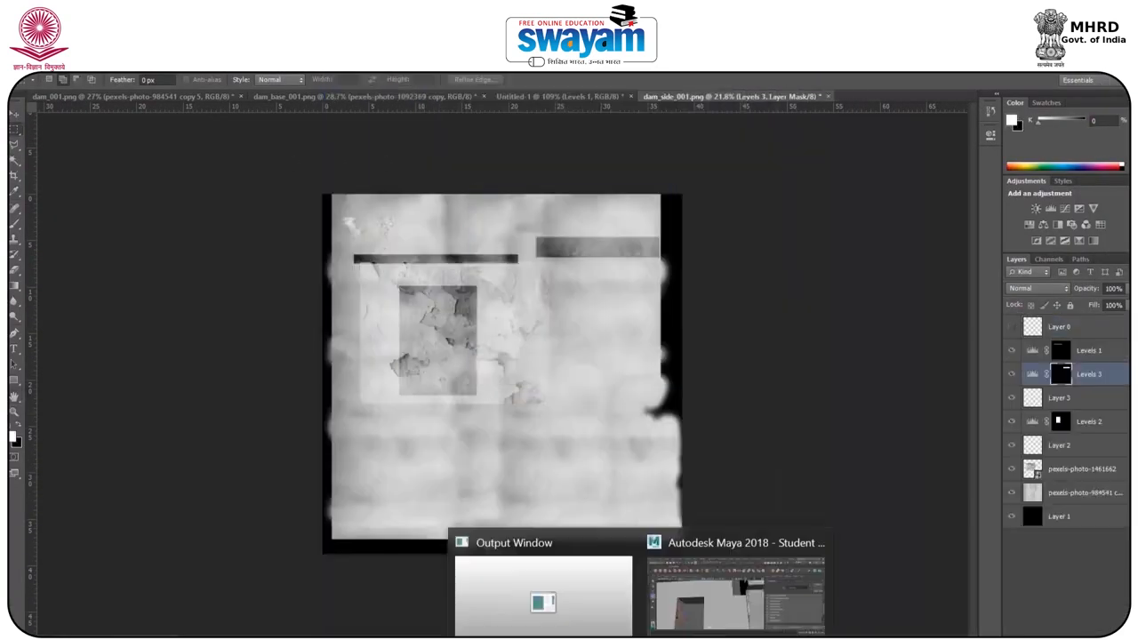
{"action": "left_click", "coordinate": [735, 594]}
{"action": "scroll", "coordinate": [357, 365], "scroll_direction": "down", "scroll_amount": 5}
{"action": "right_click_drag", "start_coordinate": [357, 367], "coordinate": [439, 143]}
{"action": "right_click_drag", "start_coordinate": [358, 368], "coordinate": [376, 617]}
{"action": "left_click", "coordinate": [686, 223]}
{"action": "left_click", "coordinate": [48, 83]}
{"action": "mouse_move", "coordinate": [133, 296]}
{"action": "left_click", "coordinate": [336, 308]}
{"action": "left_click", "coordinate": [1073, 165]}
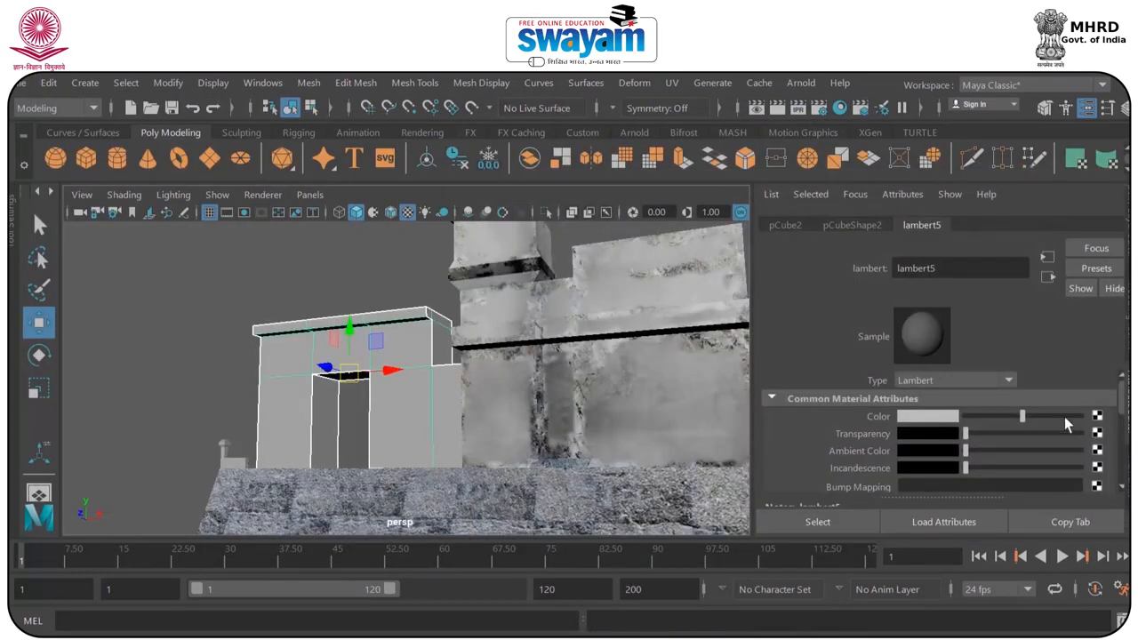
Connect a File texture to the gateway material's color and load the dam_side_001 JPEG.
{"action": "left_click", "coordinate": [1098, 415]}
{"action": "left_click", "coordinate": [600, 401]}
{"action": "left_click", "coordinate": [1101, 458]}
{"action": "type", "text": "dam"}
{"action": "left_click", "coordinate": [347, 576]}
{"action": "left_click", "coordinate": [778, 494]}
Open the barricade post's UV layout, then scale all its shells together and move them towards the 0 to 1 tile.
{"action": "left_click_drag", "start_coordinate": [357, 325], "coordinate": [399, 255], "text": "alt"}
{"action": "scroll", "coordinate": [361, 343], "scroll_direction": "up", "scroll_amount": 5}
{"action": "left_click", "coordinate": [222, 305]}
{"action": "left_click", "coordinate": [672, 82]}
{"action": "left_click", "coordinate": [712, 111]}
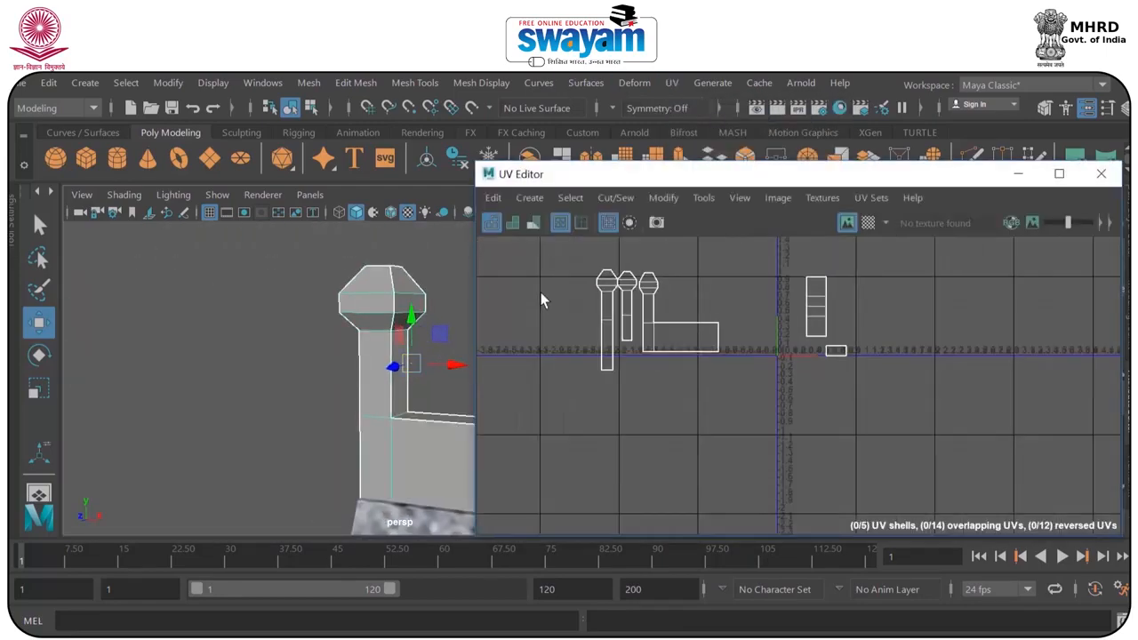
{"action": "right_click_drag", "start_coordinate": [600, 259], "coordinate": [557, 245]}
{"action": "left_click_drag", "start_coordinate": [556, 244], "coordinate": [876, 391]}
{"action": "key", "text": "r"}
{"action": "key", "text": "w"}
{"action": "left_click_drag", "start_coordinate": [721, 321], "coordinate": [840, 301]}
{"action": "scroll", "coordinate": [851, 311], "scroll_direction": "up", "scroll_amount": 4}
{"action": "scroll", "coordinate": [894, 307], "scroll_direction": "up", "scroll_amount": 2}
Rescale and rearrange the separate barricade shells so they fit without overlap inside the 0 to 1 tile.
{"action": "middle_click_drag", "start_coordinate": [934, 306], "coordinate": [855, 395], "text": "alt"}
{"action": "left_click_drag", "start_coordinate": [837, 378], "coordinate": [725, 480]}
{"action": "left_click_drag", "start_coordinate": [731, 421], "coordinate": [745, 420]}
{"action": "right_click_drag", "start_coordinate": [636, 398], "coordinate": [569, 369]}
{"action": "left_click_drag", "start_coordinate": [518, 277], "coordinate": [667, 447]}
{"action": "key", "text": "r"}
{"action": "left_click_drag", "start_coordinate": [657, 376], "coordinate": [674, 376]}
{"action": "key", "text": "w"}
{"action": "mouse_move", "coordinate": [657, 376]}
{"action": "left_mouse_down"}
{"action": "mouse_move", "coordinate": [671, 401]}
{"action": "mouse_move", "coordinate": [667, 392]}
{"action": "left_mouse_up"}
{"action": "left_click", "coordinate": [717, 470]}
{"action": "left_click_drag", "start_coordinate": [718, 461], "coordinate": [629, 478]}
{"action": "right_click_drag", "start_coordinate": [622, 345], "coordinate": [702, 344]}
Export a PNG UV snapshot of all barricade shells at 2788 x 2788 px to the Desktop as dam_barricate_001.
{"action": "left_click_drag", "start_coordinate": [506, 289], "coordinate": [814, 536]}
{"action": "left_click", "coordinate": [774, 198]}
{"action": "left_click", "coordinate": [811, 501]}
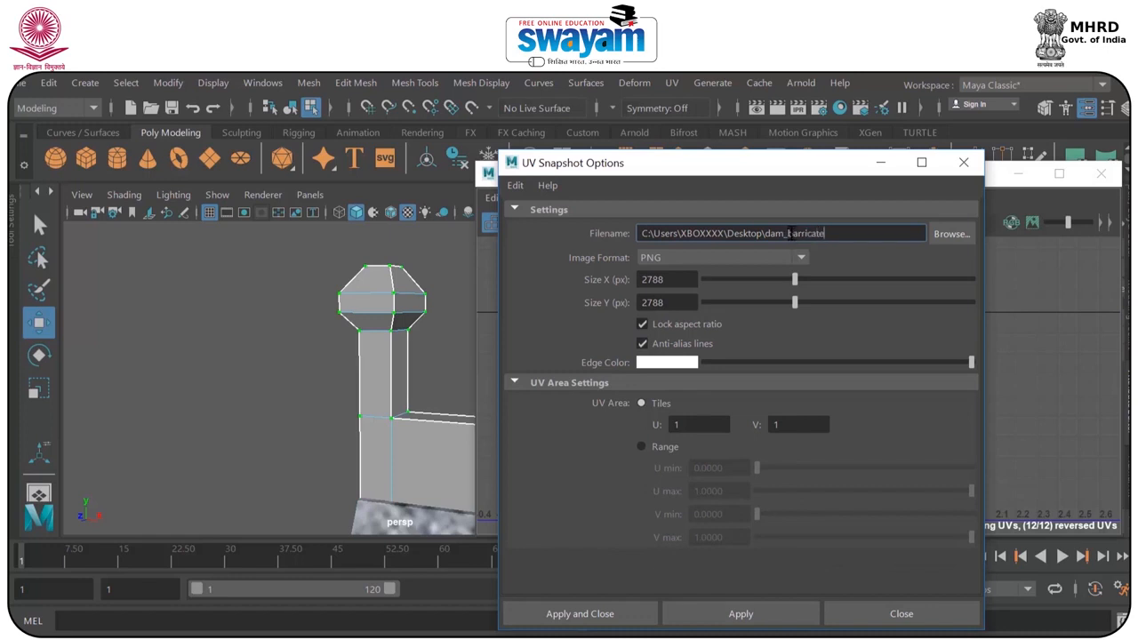
{"action": "left_click", "coordinate": [965, 237]}
{"action": "left_click", "coordinate": [779, 521]}
{"action": "left_click", "coordinate": [592, 623]}
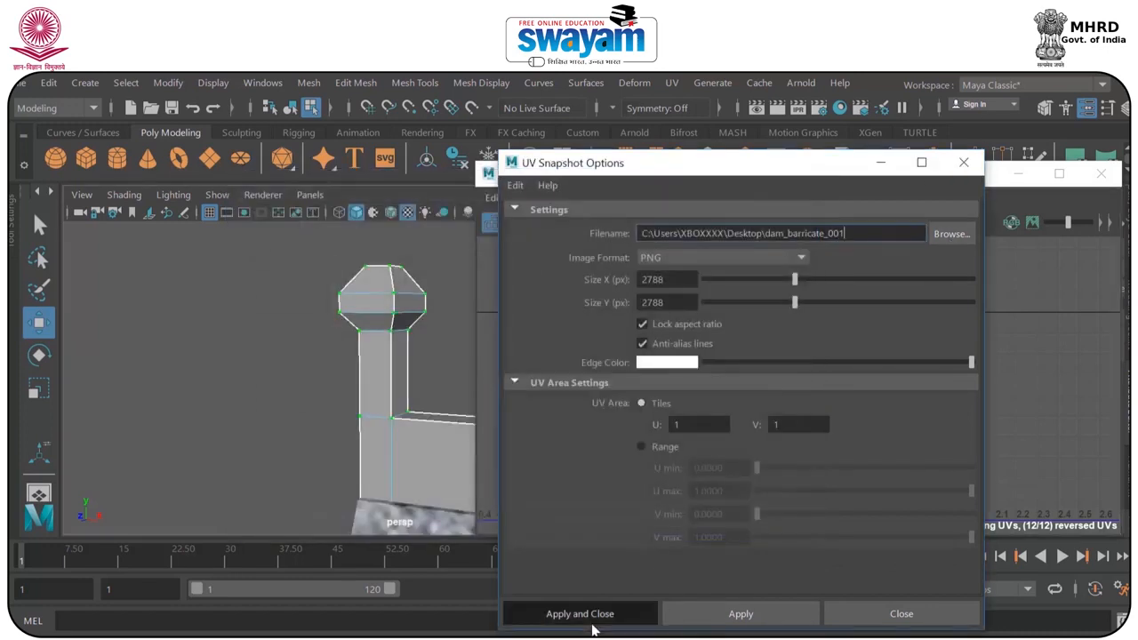
Open the dam_barricate_001 PNG from the Desktop in Photoshop and put a black layer beneath the UV layer.
{"action": "left_click", "coordinate": [1018, 175]}
{"action": "right_click_drag", "start_coordinate": [383, 238], "coordinate": [439, 300]}
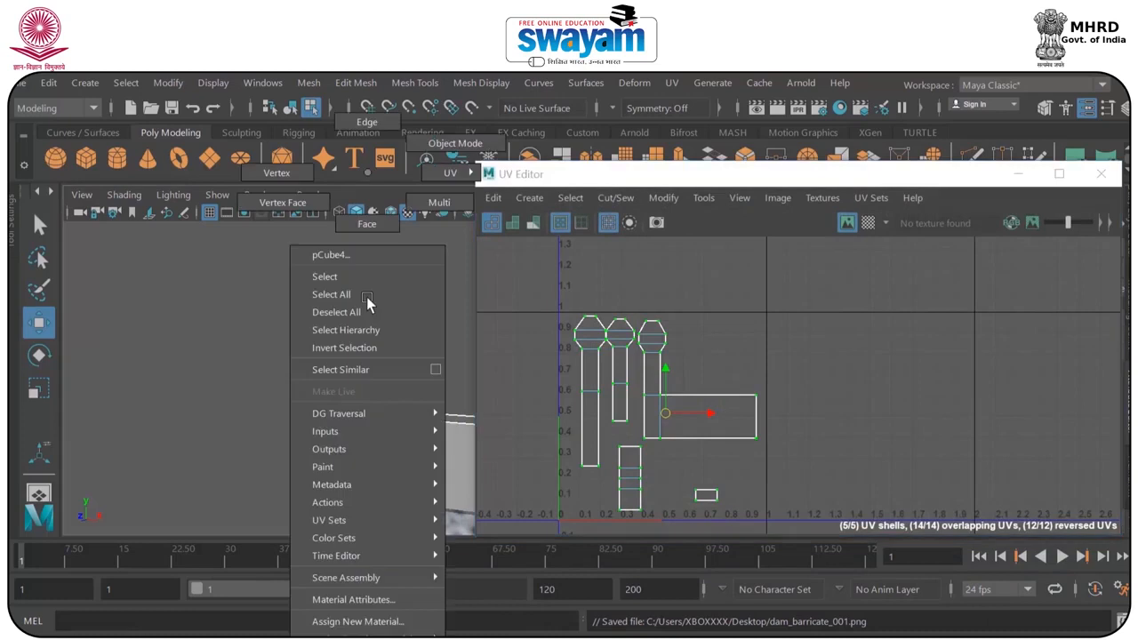
{"action": "left_click", "coordinate": [389, 301]}
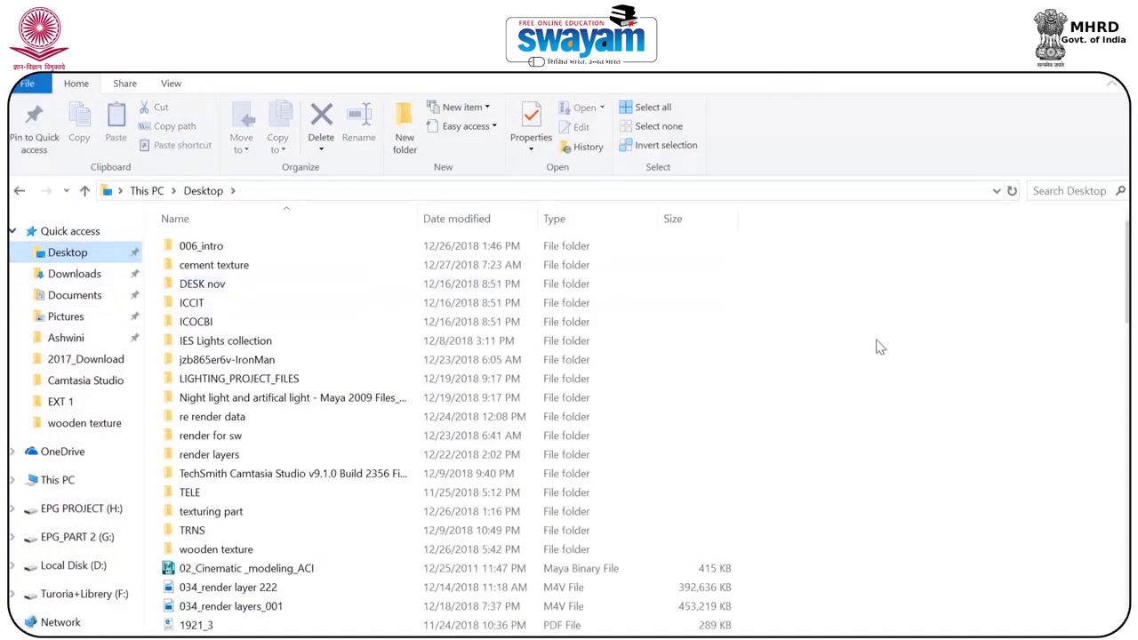
{"action": "left_click", "coordinate": [875, 340]}
{"action": "key", "text": "d"}
{"action": "key", "text": "d"}
{"action": "key", "text": "d"}
{"action": "key", "text": "d"}
{"action": "key", "text": "d"}
{"action": "key", "text": "d"}
{"action": "key", "text": "d"}
{"action": "key", "text": "d"}
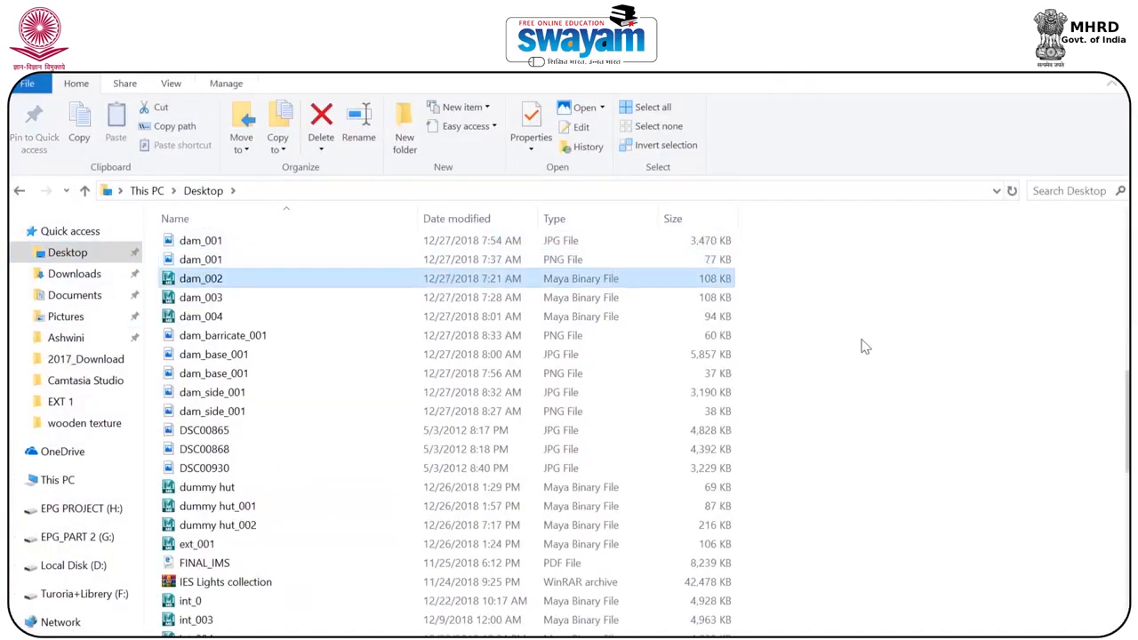
{"action": "left_click_drag", "start_coordinate": [341, 338], "coordinate": [652, 634]}
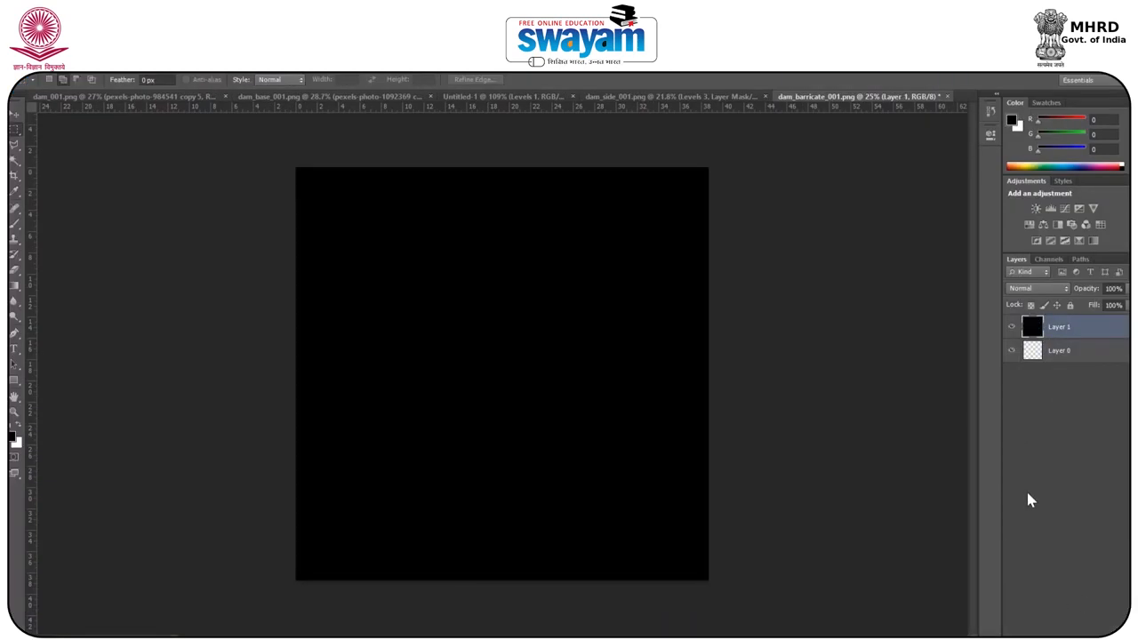
{"action": "key", "text": "ctrl+["}
Place pexels-photo-921776 from the cement texture folder in the barricade document and scale it across the canvas width.
{"action": "left_click", "coordinate": [163, 96]}
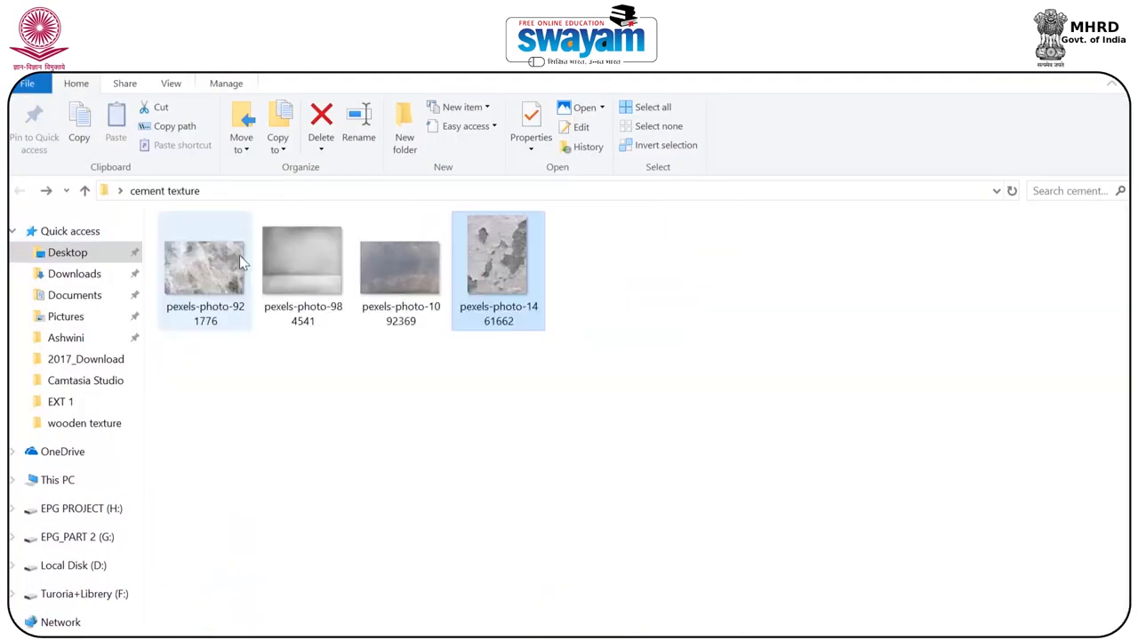
{"action": "left_click_drag", "start_coordinate": [239, 255], "coordinate": [652, 579]}
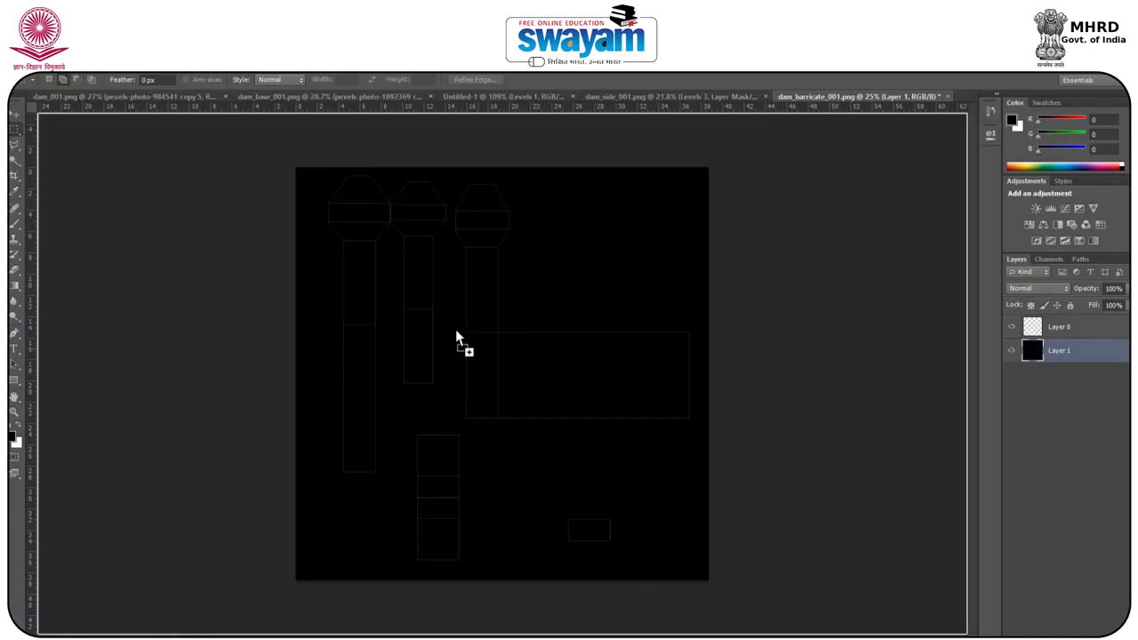
{"action": "left_click_drag", "start_coordinate": [455, 329], "coordinate": [455, 329]}
{"action": "left_click_drag", "start_coordinate": [362, 229], "coordinate": [269, 219], "text": "shift"}
{"action": "left_click_drag", "start_coordinate": [577, 424], "coordinate": [712, 514], "text": "shift"}
{"action": "left_click_drag", "start_coordinate": [454, 294], "coordinate": [451, 242]}
{"action": "left_click_drag", "start_coordinate": [267, 462], "coordinate": [283, 450], "text": "shift"}
{"action": "key", "text": "Return"}
Duplicate the stone texture downward to fill the canvas, rasterize the copy and erase along its hard upper seam.
{"action": "key", "text": "v"}
{"action": "left_click_drag", "start_coordinate": [574, 354], "coordinate": [576, 517], "text": "alt"}
{"action": "right_click", "coordinate": [1076, 351]}
{"action": "left_click", "coordinate": [880, 282]}
{"action": "key", "text": "e"}
{"action": "left_click_drag", "start_coordinate": [307, 330], "coordinate": [682, 333]}
Merge the two stone texture copies into one layer and set its opacity to 64%.
{"action": "left_click", "coordinate": [14, 115]}
{"action": "left_click", "coordinate": [1076, 373], "text": "shift"}
{"action": "right_click", "coordinate": [1076, 374]}
{"action": "left_click", "coordinate": [902, 485]}
{"action": "scroll", "coordinate": [421, 231], "scroll_direction": "up", "scroll_amount": 3, "text": "alt"}
{"action": "left_click_drag", "start_coordinate": [1086, 289], "coordinate": [1070, 299]}
Outline the middle bands of the post-head shells with the Polygonal Lasso, hiding the stone layer to see the UV lines.
{"action": "left_click", "coordinate": [14, 145]}
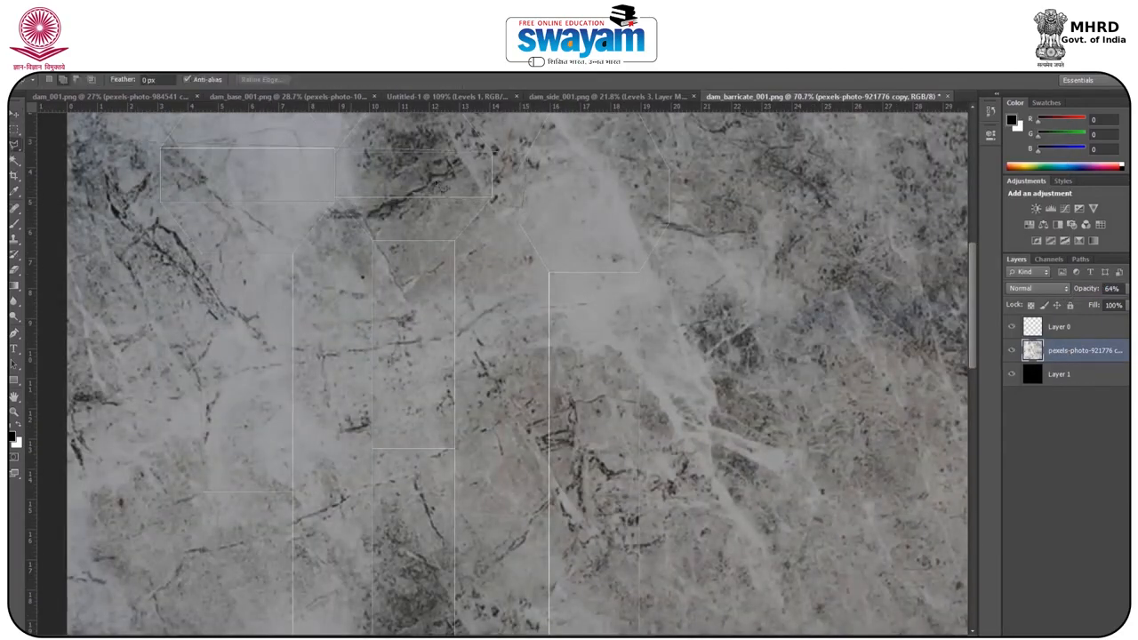
{"action": "left_click", "coordinate": [133, 144]}
{"action": "scroll", "coordinate": [435, 169], "scroll_direction": "down", "scroll_amount": 4, "text": "alt"}
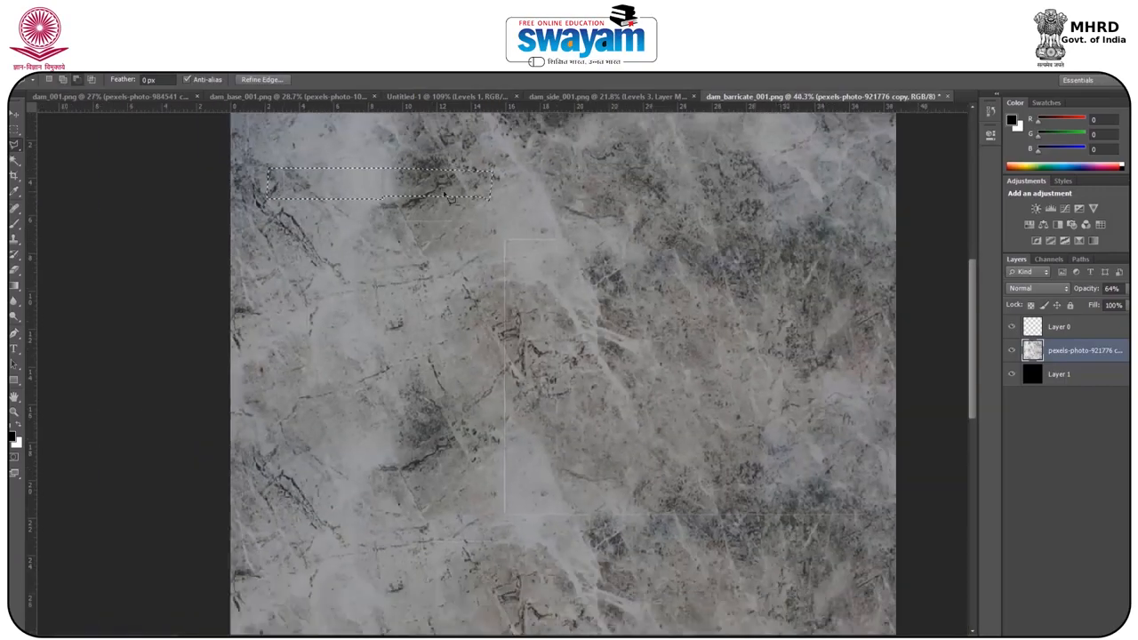
{"action": "scroll", "coordinate": [740, 306], "scroll_direction": "up", "scroll_amount": 2, "text": "alt"}
{"action": "left_click", "coordinate": [1011, 351]}
{"action": "scroll", "coordinate": [432, 195], "scroll_direction": "down", "scroll_amount": 2, "text": "alt"}
{"action": "scroll", "coordinate": [464, 153], "scroll_direction": "up", "scroll_amount": 4, "text": "alt"}
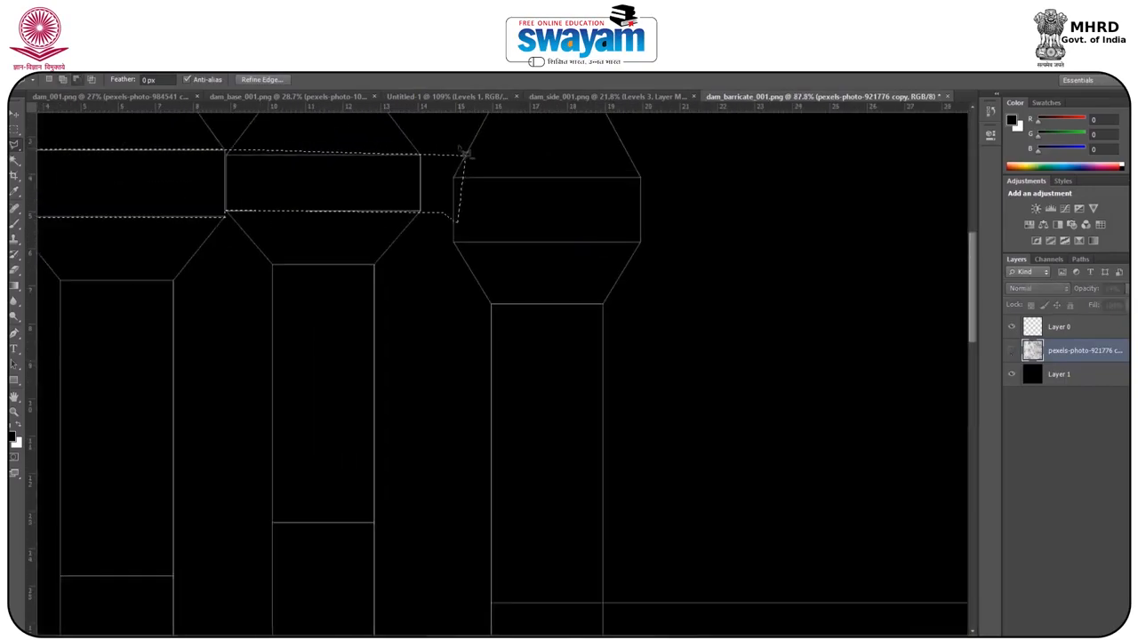
{"action": "left_click", "coordinate": [492, 151]}
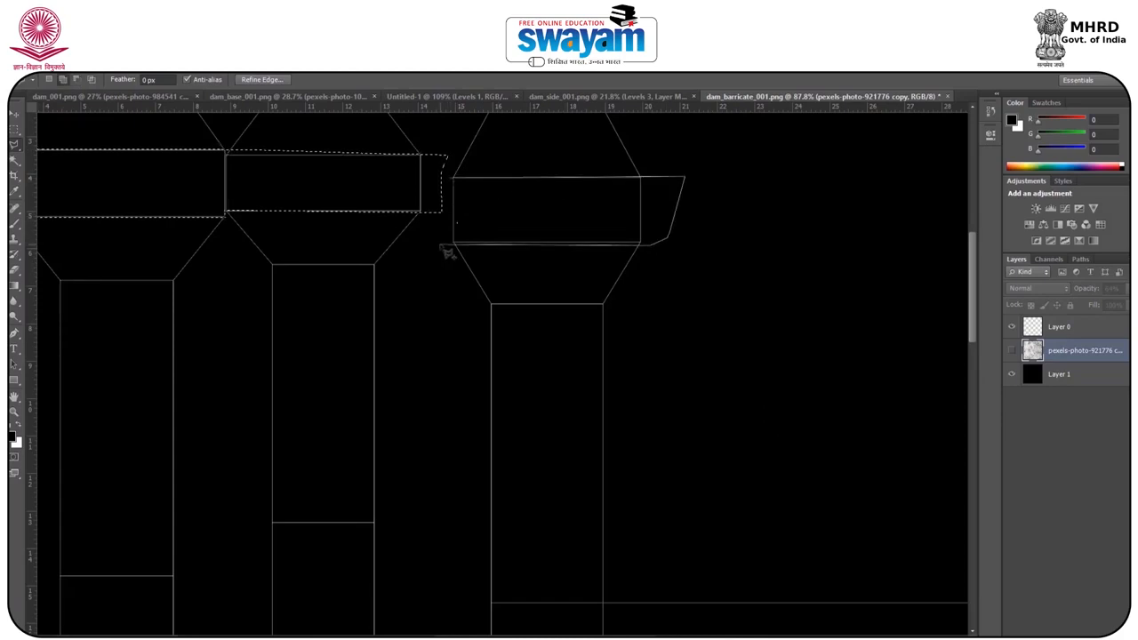
Check the post head's shell in Maya, then darken the selected bands on a Levels adjustment by raising the black input.
{"action": "scroll", "coordinate": [448, 252], "scroll_direction": "down", "scroll_amount": 4, "text": "alt"}
{"action": "scroll", "coordinate": [462, 280], "scroll_direction": "up", "scroll_amount": 2, "text": "alt"}
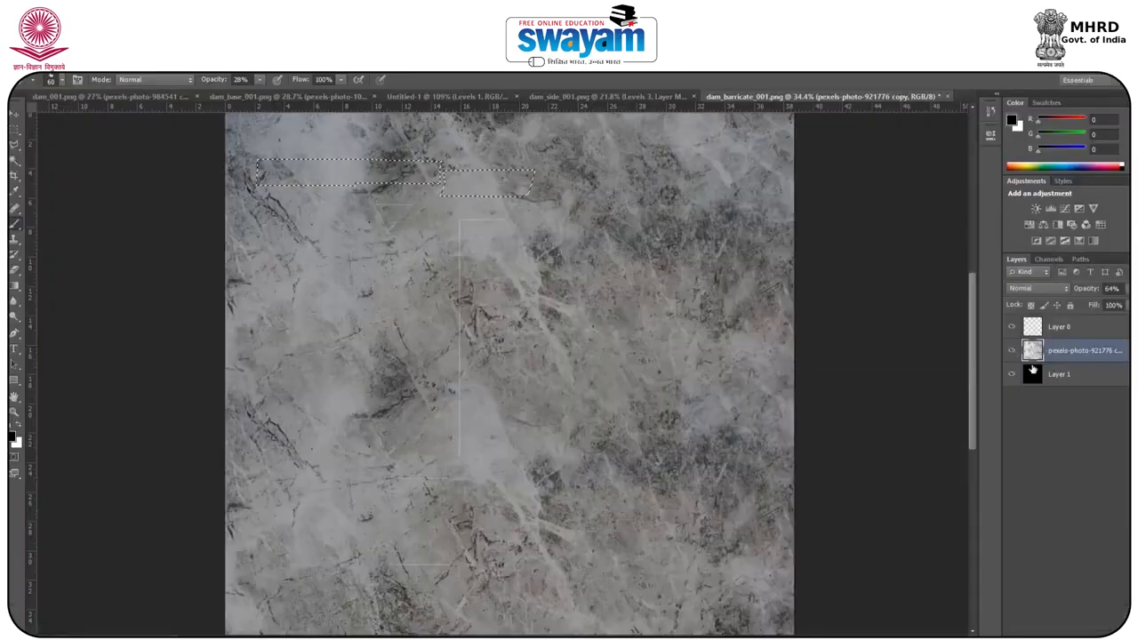
{"action": "left_click", "coordinate": [1067, 627]}
{"action": "left_click", "coordinate": [976, 383]}
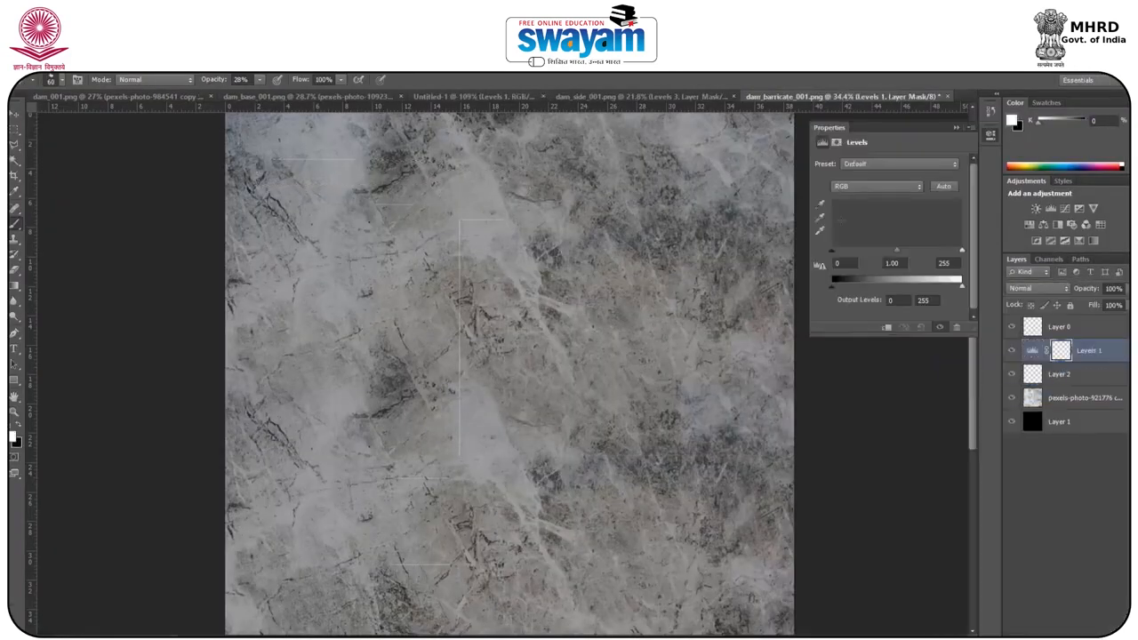
{"action": "left_click_drag", "start_coordinate": [833, 251], "coordinate": [883, 258]}
Hide the UV layer and save the barricade texture in JPEG format as dam_barricate_001.
{"action": "left_click", "coordinate": [956, 128]}
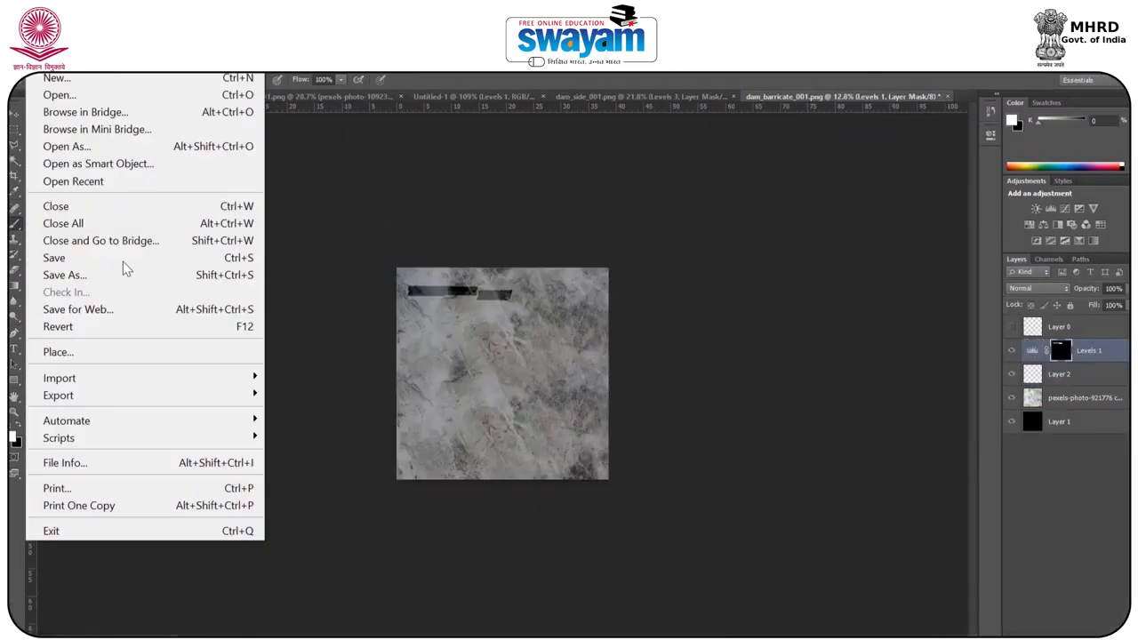
{"action": "left_click", "coordinate": [122, 274]}
{"action": "left_click", "coordinate": [586, 416]}
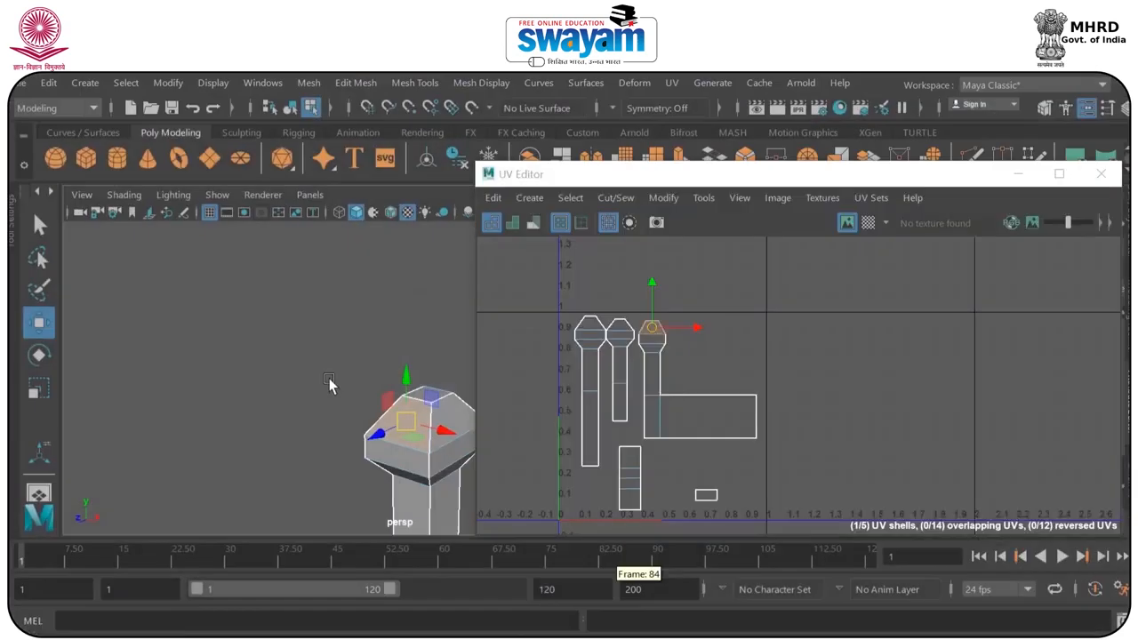
Return to Maya and assign a new Lambert material to the barricade post.
{"action": "right_click_drag", "start_coordinate": [389, 172], "coordinate": [476, 145]}
{"action": "right_click_drag", "start_coordinate": [316, 328], "coordinate": [345, 618]}
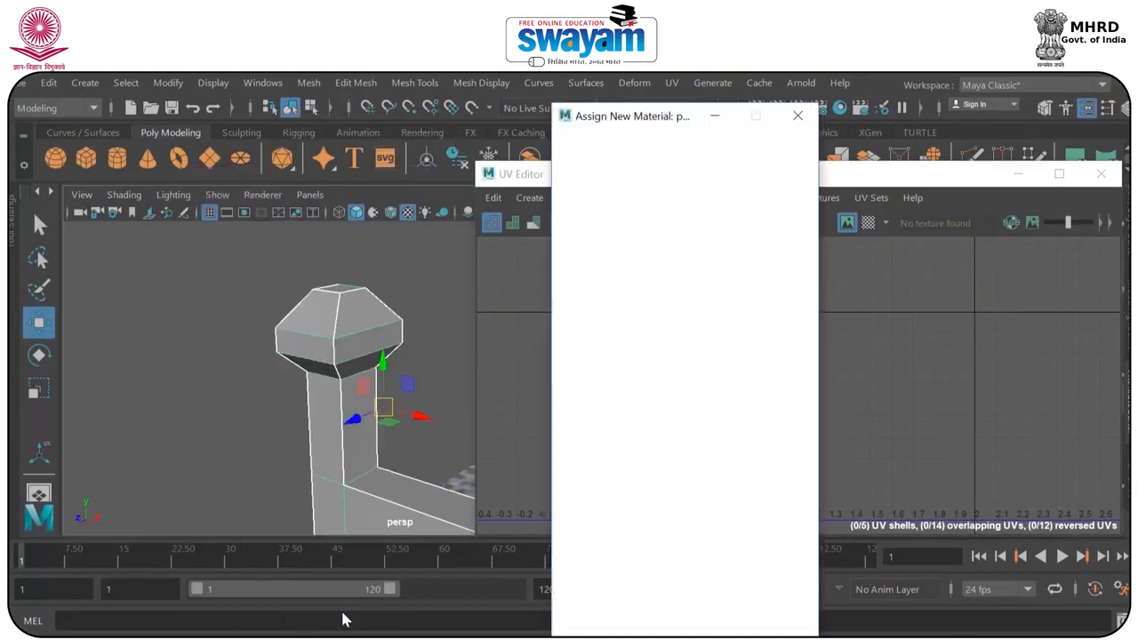
{"action": "left_click", "coordinate": [687, 213]}
{"action": "left_click_drag", "start_coordinate": [276, 374], "coordinate": [356, 381], "text": "alt"}
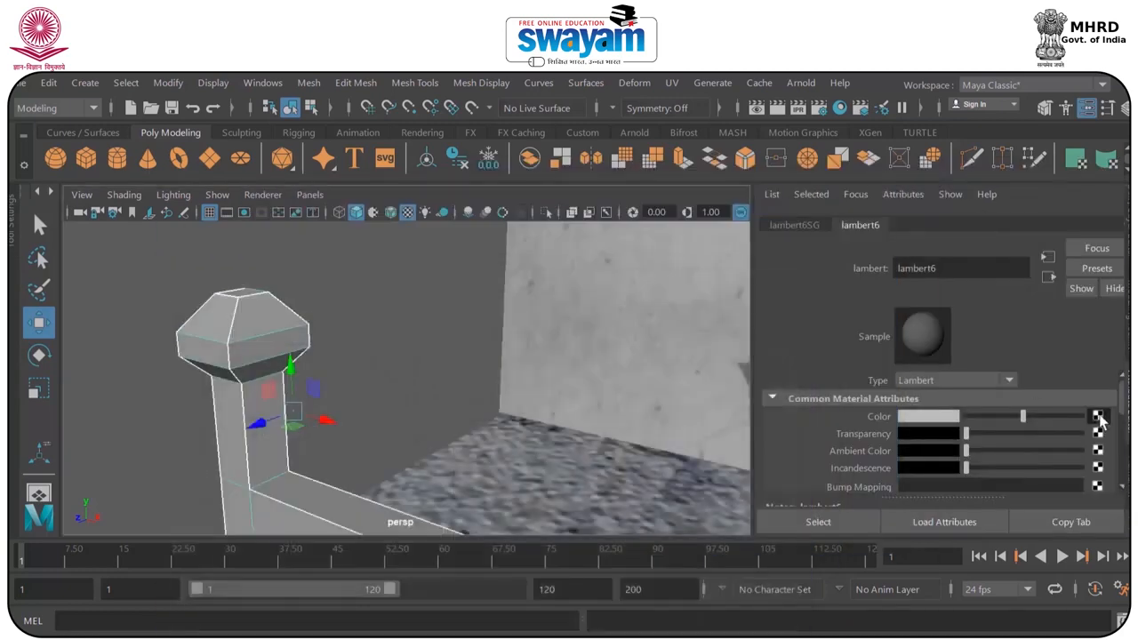
Connect a File texture to the barricade material's color, load dam_barricate_001.jpg and view the textured post.
{"action": "left_click", "coordinate": [1099, 416]}
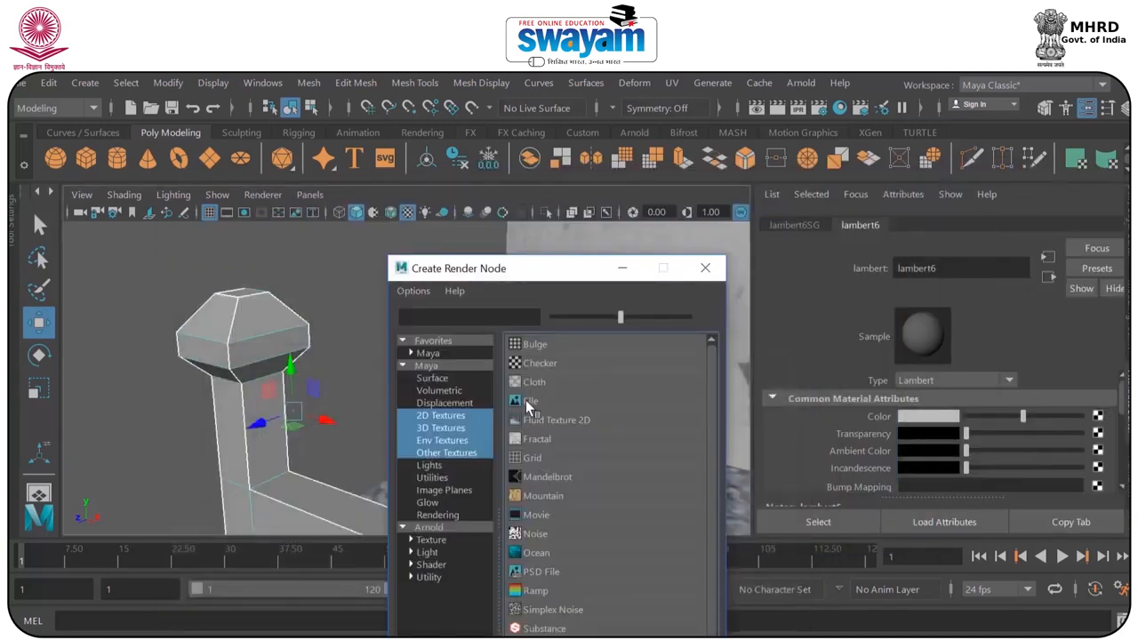
{"action": "left_click", "coordinate": [533, 409]}
{"action": "left_click", "coordinate": [1103, 458]}
{"action": "type", "text": "stone"}
{"action": "left_click", "coordinate": [363, 544]}
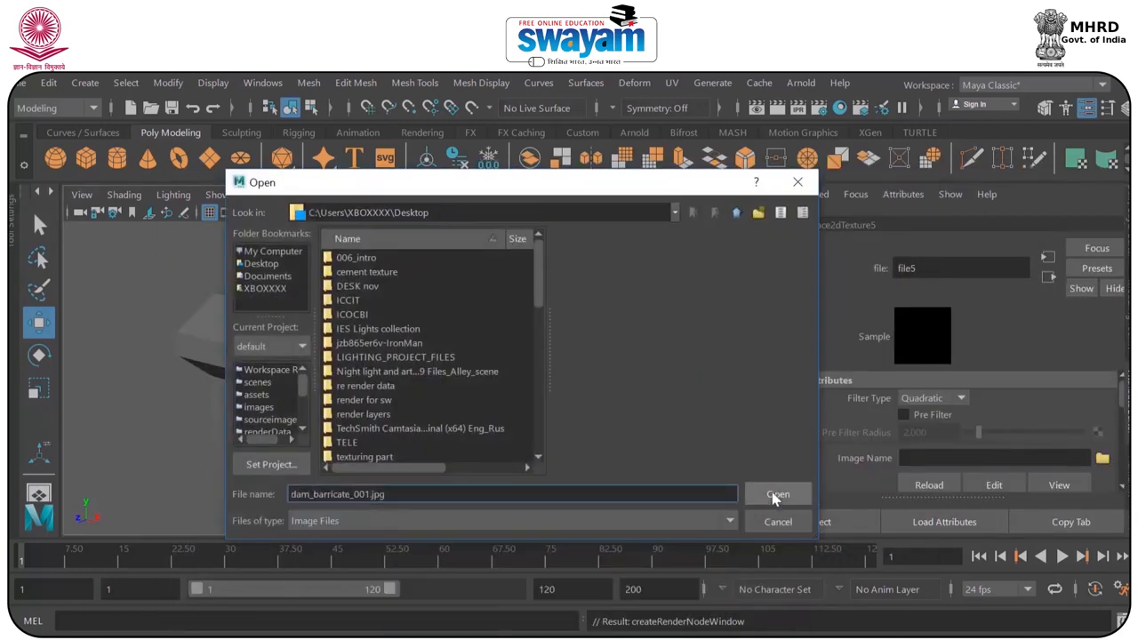
{"action": "left_click", "coordinate": [756, 495]}
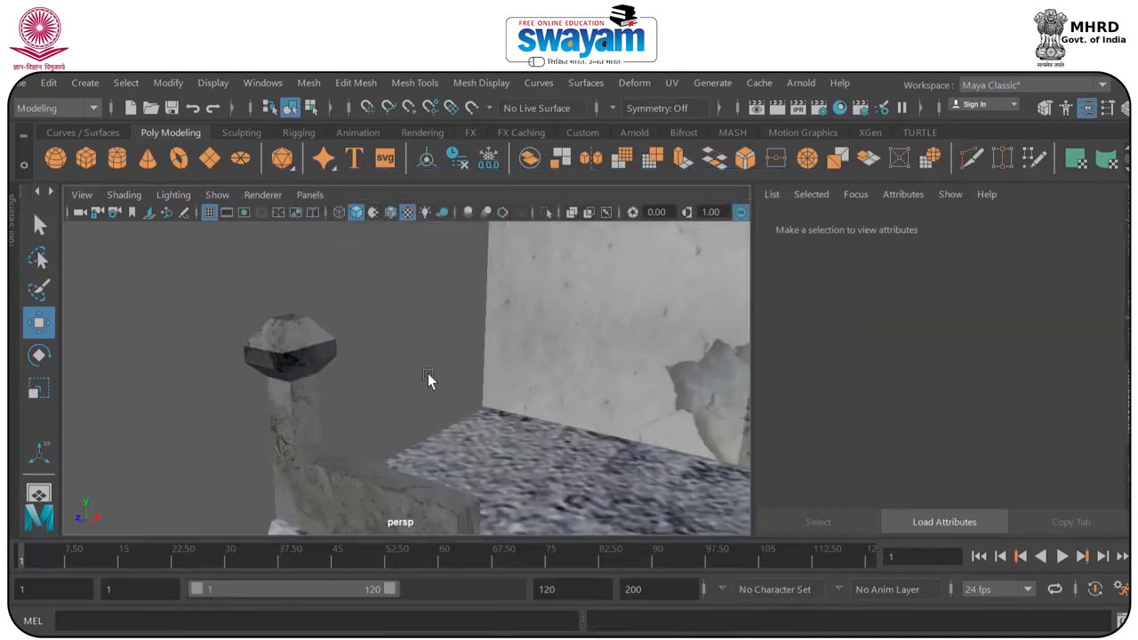
{"action": "left_click_drag", "start_coordinate": [433, 381], "coordinate": [386, 394], "text": "alt"}
{"action": "left_click", "coordinate": [382, 384]}
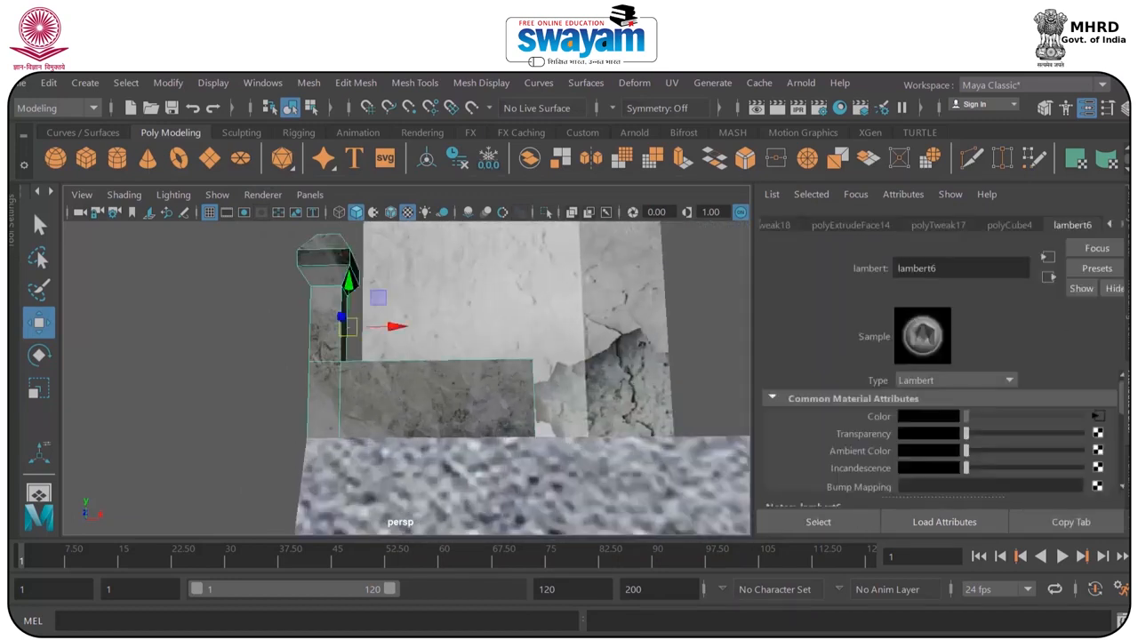
Hide the Attribute Editor and save the current scene, accepting the student version notice.
{"action": "key", "text": "ctrl+a"}
{"action": "key", "text": "ctrl+s"}
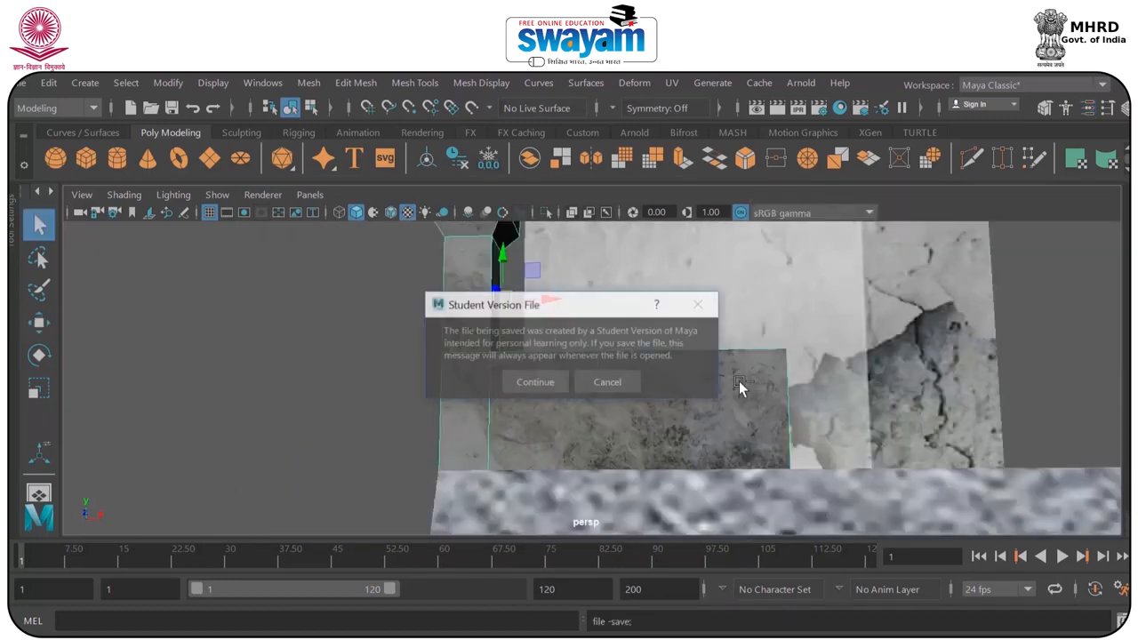
{"action": "left_click", "coordinate": [559, 375]}
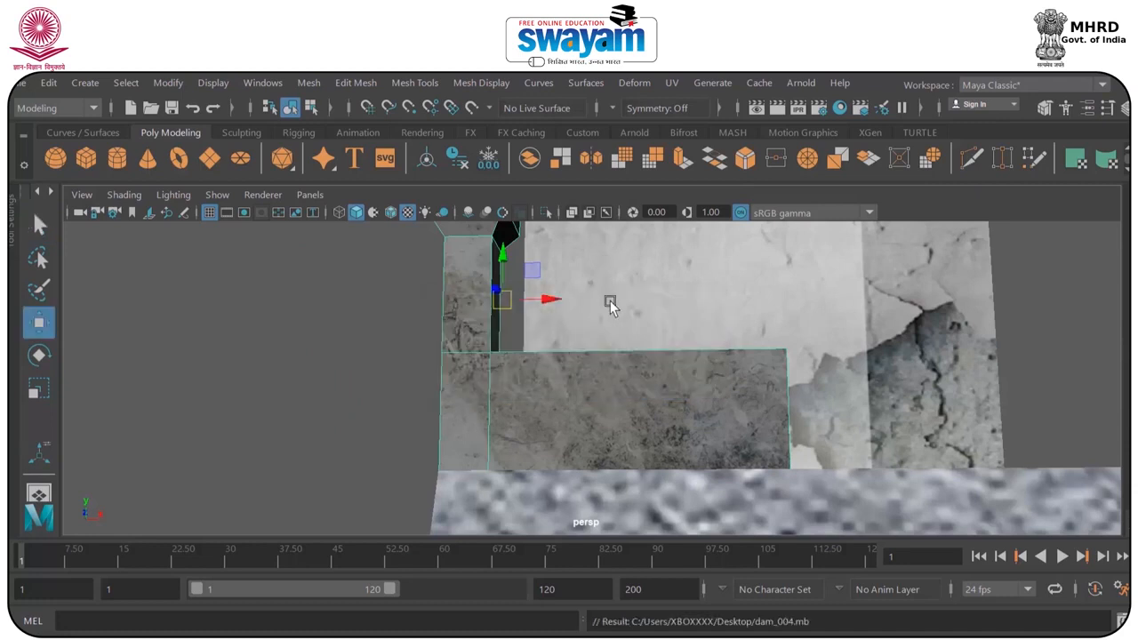
Save the scene to the Desktop under the new name dam_005 as Maya Binary.
{"action": "scroll", "coordinate": [610, 304], "scroll_direction": "down", "scroll_amount": 2}
{"action": "left_click", "coordinate": [18, 85]}
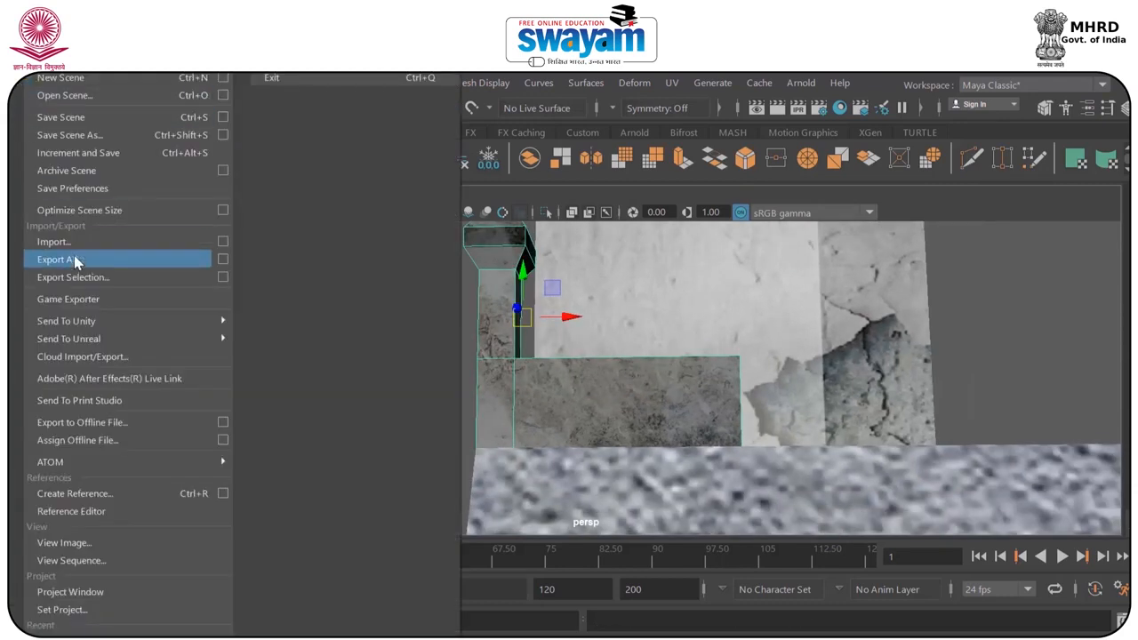
{"action": "left_click", "coordinate": [76, 127]}
{"action": "key", "text": "BackSpace"}
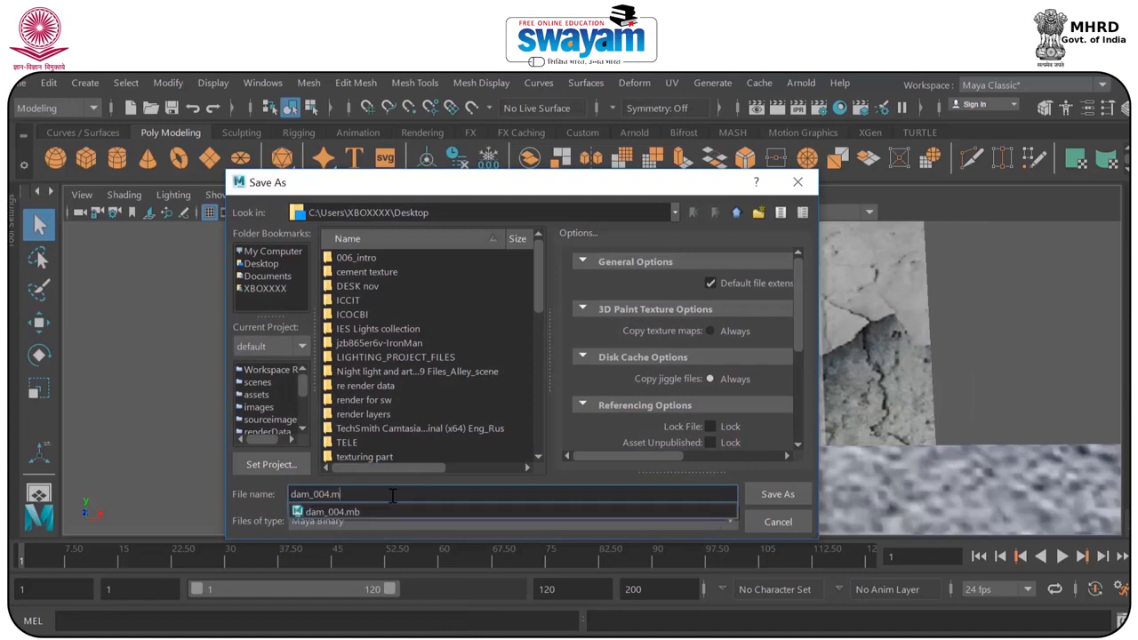
{"action": "key", "text": "BackSpace"}
{"action": "type", "text": "5"}
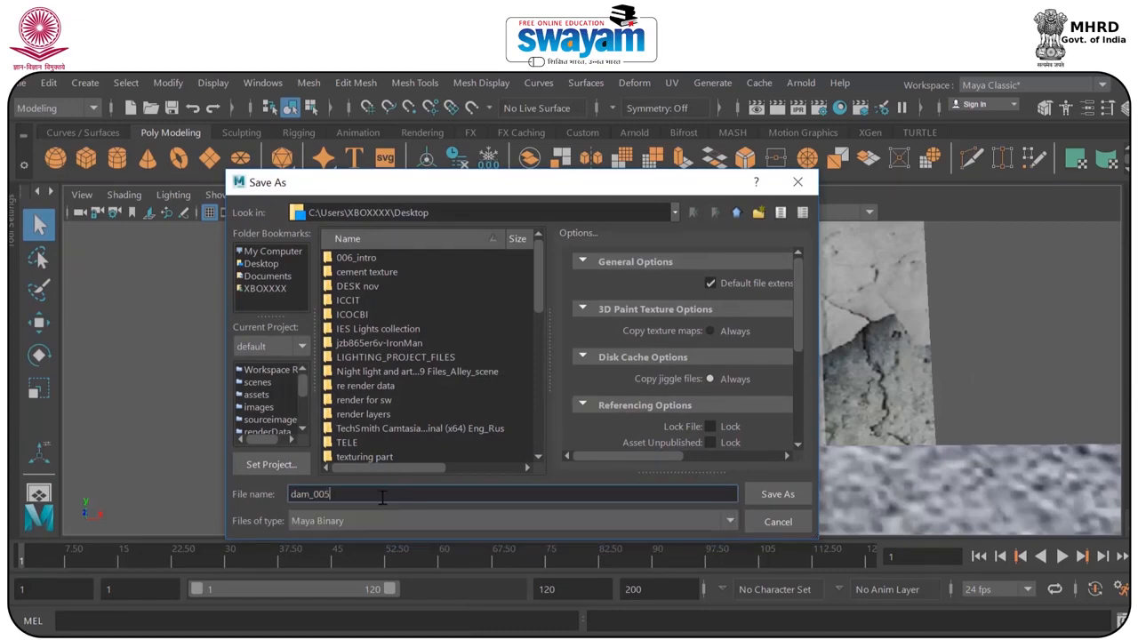
{"action": "key", "text": "Return"}
{"action": "left_click", "coordinate": [531, 393]}
Examine the textured barricade post and its head up close from several angles.
{"action": "left_click_drag", "start_coordinate": [432, 329], "coordinate": [437, 365], "text": "alt"}
{"action": "middle_click_drag", "start_coordinate": [467, 318], "coordinate": [451, 408], "text": "alt"}
{"action": "scroll", "coordinate": [463, 302], "scroll_direction": "up", "scroll_amount": 5}
{"action": "scroll", "coordinate": [463, 301], "scroll_direction": "up", "scroll_amount": 1}
{"action": "middle_click_drag", "start_coordinate": [458, 342], "coordinate": [541, 358], "text": "alt"}
{"action": "scroll", "coordinate": [436, 311], "scroll_direction": "up", "scroll_amount": 6}
{"action": "left_click_drag", "start_coordinate": [436, 313], "coordinate": [496, 323], "text": "alt"}
{"action": "middle_click_drag", "start_coordinate": [496, 321], "coordinate": [464, 343], "text": "alt"}
{"action": "right_click_drag", "start_coordinate": [482, 339], "coordinate": [481, 223]}
Select the band faces around the barricade post's head and extrude them slightly outward into a projecting collar.
{"action": "left_click", "coordinate": [473, 318]}
{"action": "left_click", "coordinate": [566, 316], "text": "shift"}
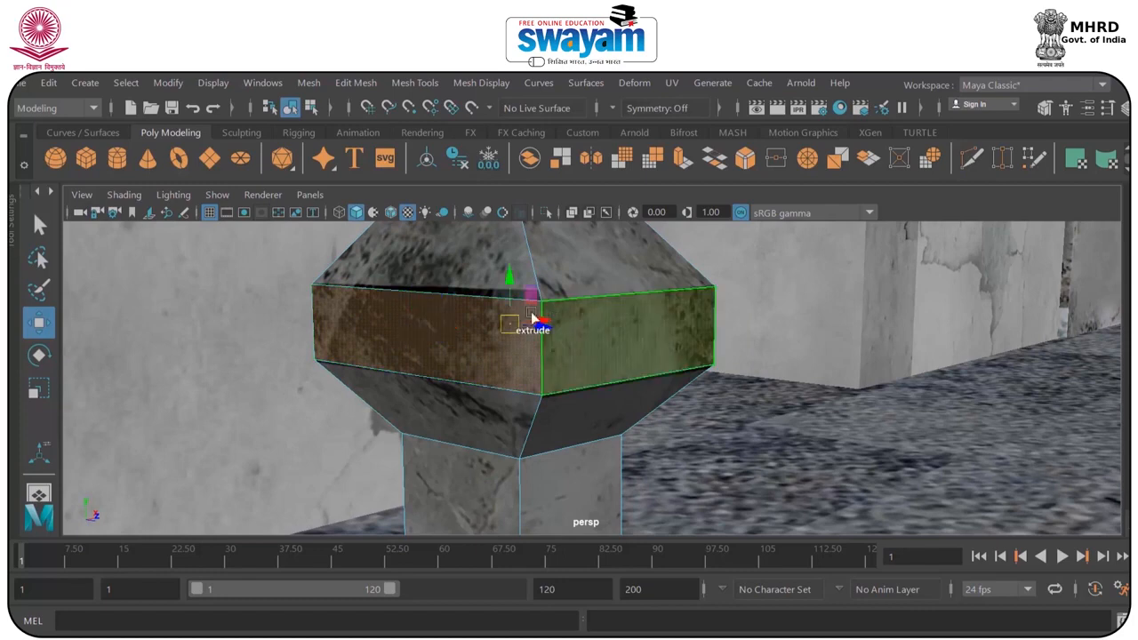
{"action": "scroll", "coordinate": [595, 315], "scroll_direction": "down", "scroll_amount": 4}
{"action": "left_click_drag", "start_coordinate": [595, 315], "coordinate": [407, 363], "text": "alt"}
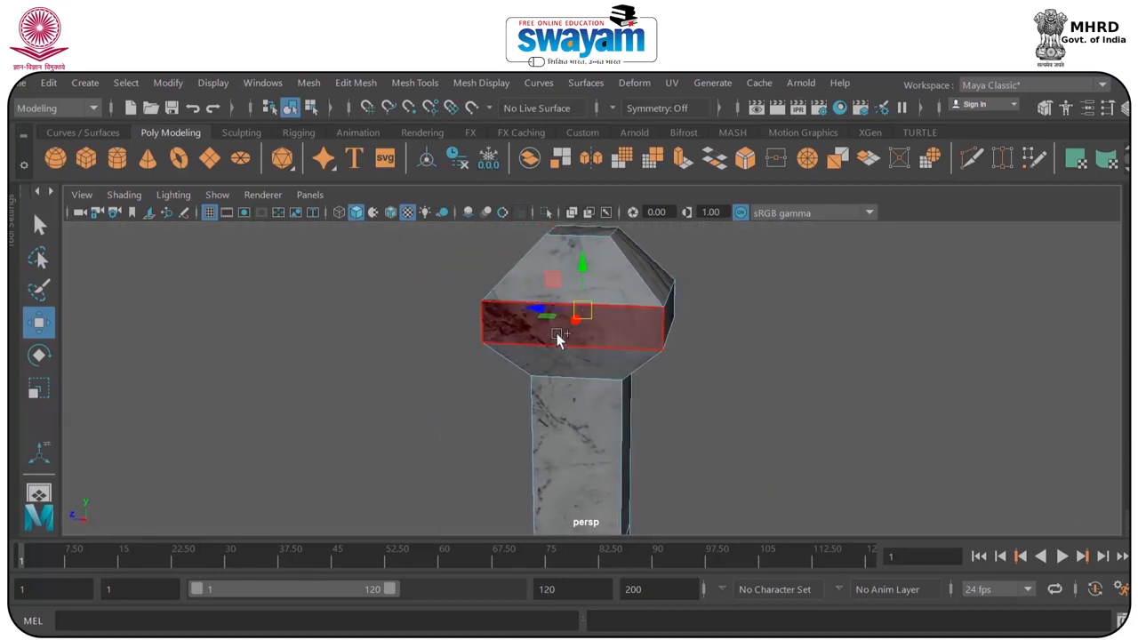
{"action": "left_click_drag", "start_coordinate": [667, 333], "coordinate": [570, 424], "text": "alt"}
{"action": "scroll", "coordinate": [560, 429], "scroll_direction": "up", "scroll_amount": 5}
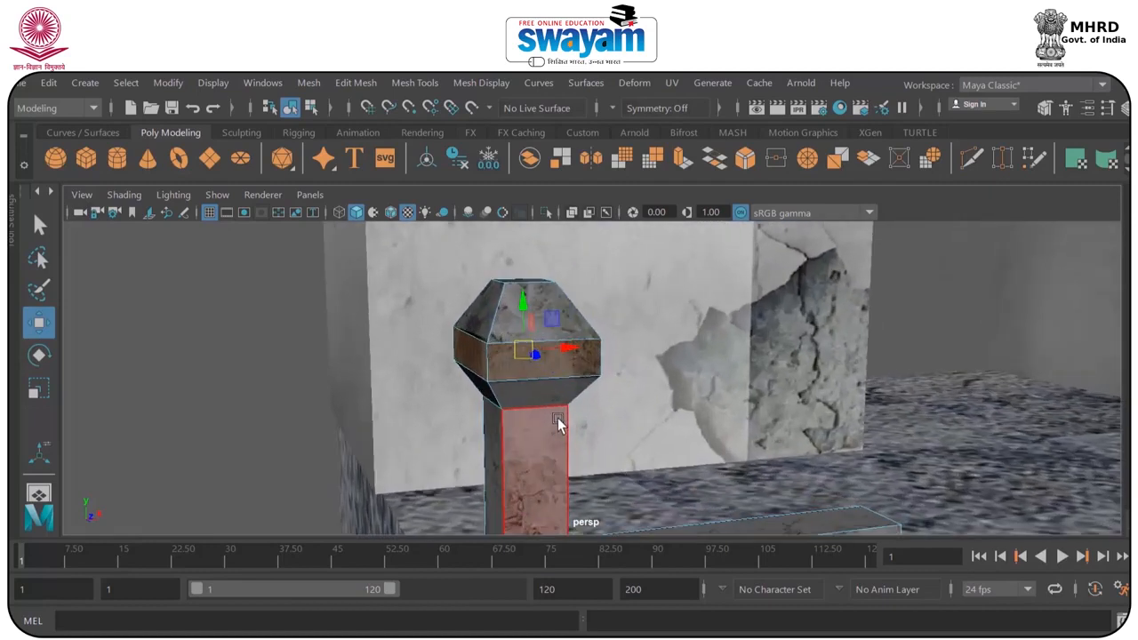
{"action": "key", "text": "r"}
{"action": "left_click_drag", "start_coordinate": [532, 389], "coordinate": [542, 381], "text": "alt"}
{"action": "mouse_move", "coordinate": [612, 452]}
{"action": "left_mouse_down", "text": "alt"}
{"action": "mouse_move", "coordinate": [554, 421]}
{"action": "mouse_move", "coordinate": [612, 450]}
{"action": "left_mouse_up", "text": "alt"}
{"action": "middle_click_drag", "start_coordinate": [612, 450], "coordinate": [569, 275], "text": "alt"}
{"action": "scroll", "coordinate": [569, 354], "scroll_direction": "down", "scroll_amount": 2}
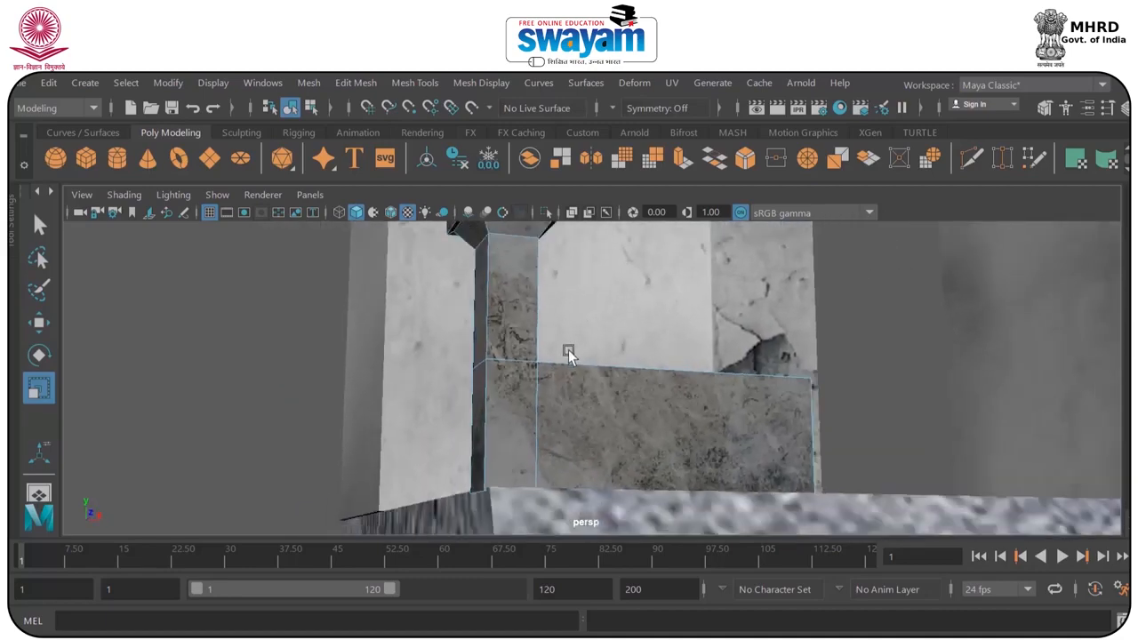
{"action": "left_click_drag", "start_coordinate": [628, 414], "coordinate": [542, 379], "text": "alt"}
{"action": "middle_click_drag", "start_coordinate": [541, 379], "coordinate": [546, 409], "text": "alt"}
{"action": "key", "text": "w"}
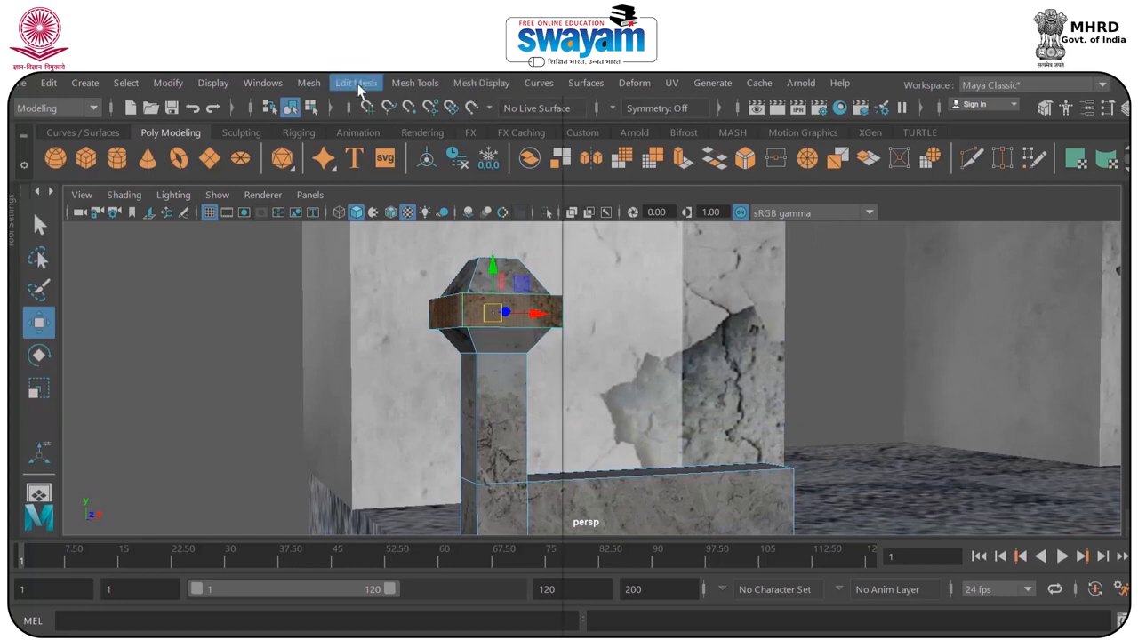
Insert supporting edge loops beside the post's vertical corners, around its neck and along the collar's underside.
{"action": "left_click", "coordinate": [415, 83]}
{"action": "left_click", "coordinate": [449, 221]}
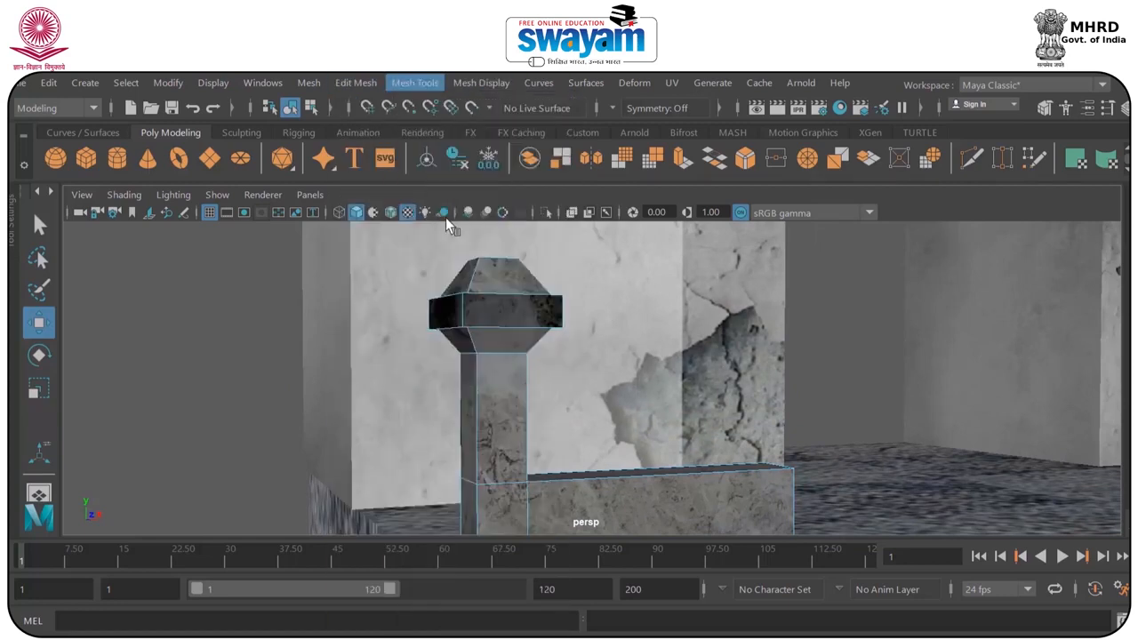
{"action": "scroll", "coordinate": [461, 265], "scroll_direction": "up", "scroll_amount": 4}
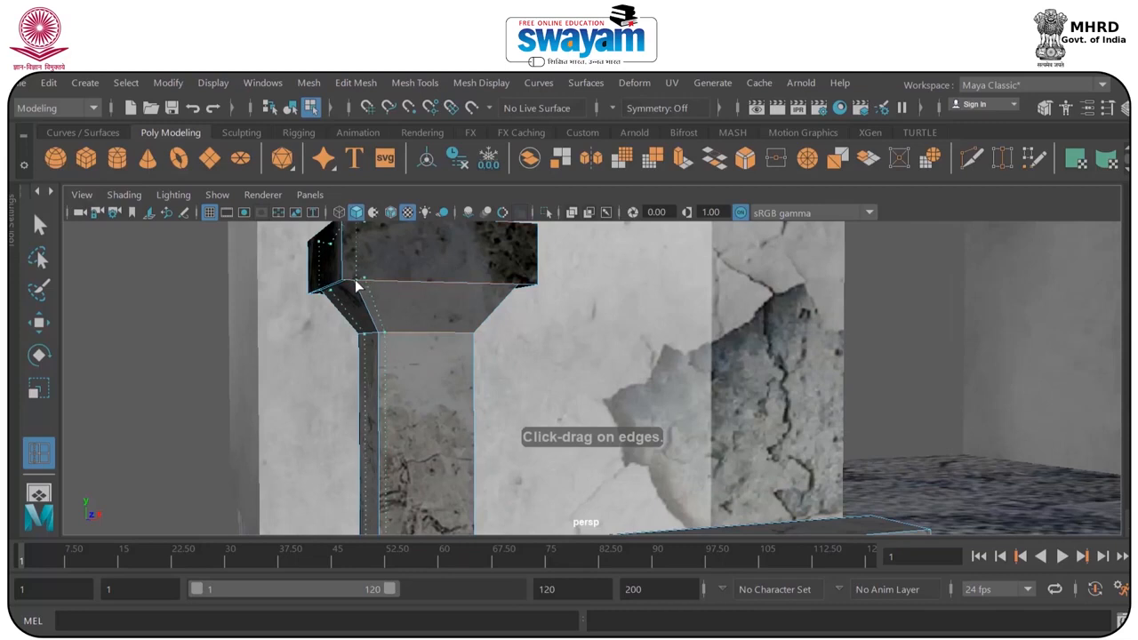
{"action": "left_click_drag", "start_coordinate": [351, 283], "coordinate": [506, 287]}
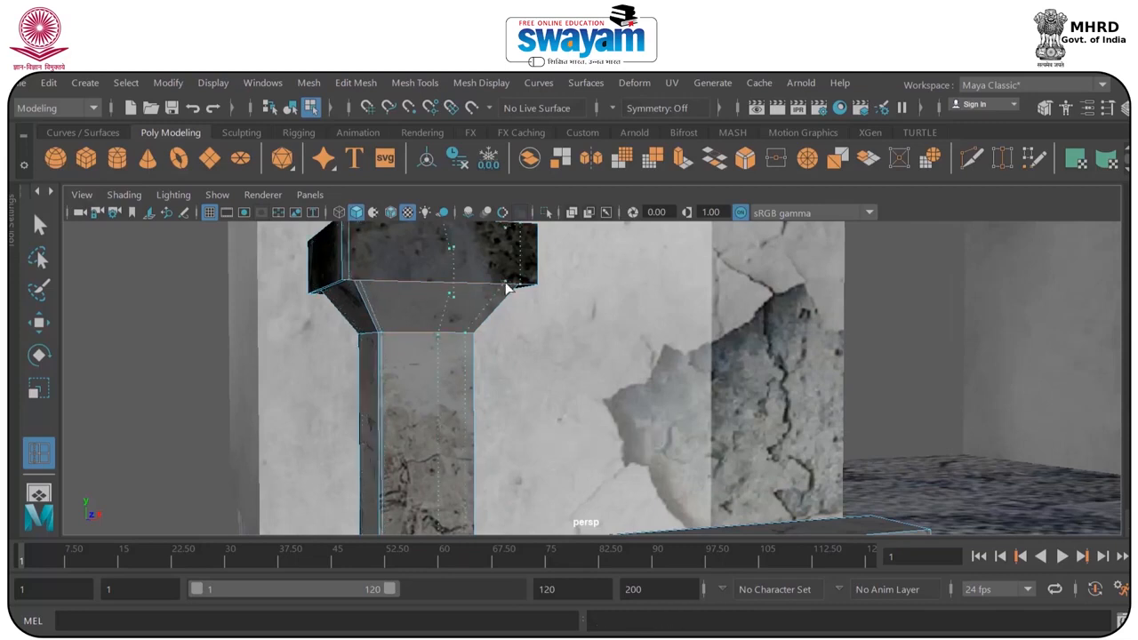
{"action": "left_click_drag", "start_coordinate": [380, 318], "coordinate": [486, 329], "text": "alt"}
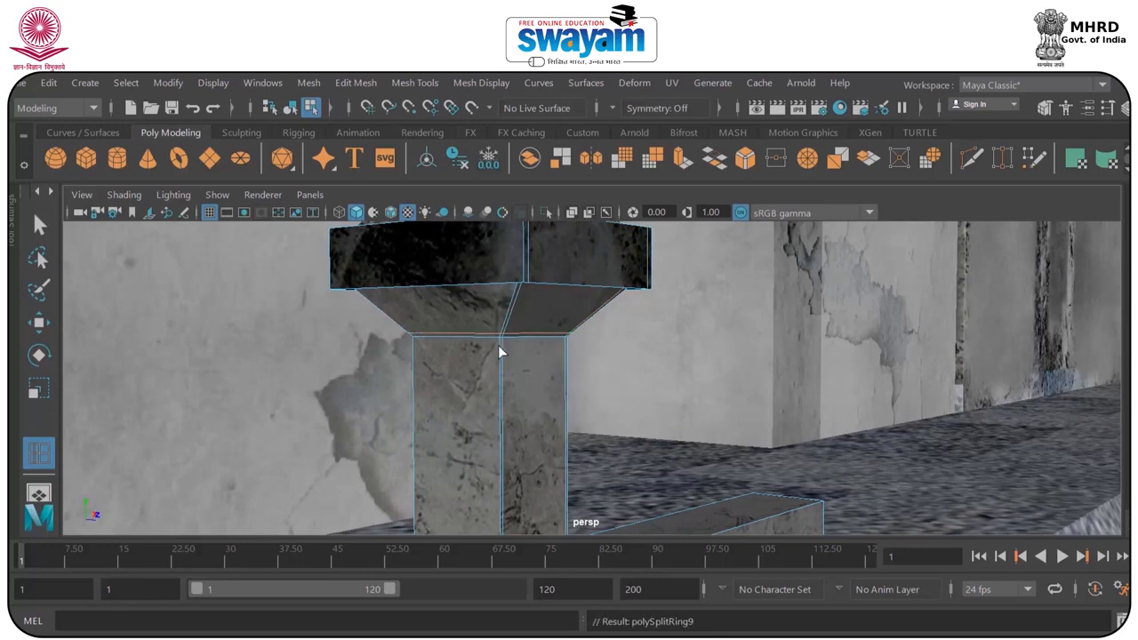
{"action": "left_click_drag", "start_coordinate": [525, 285], "coordinate": [424, 319], "text": "alt"}
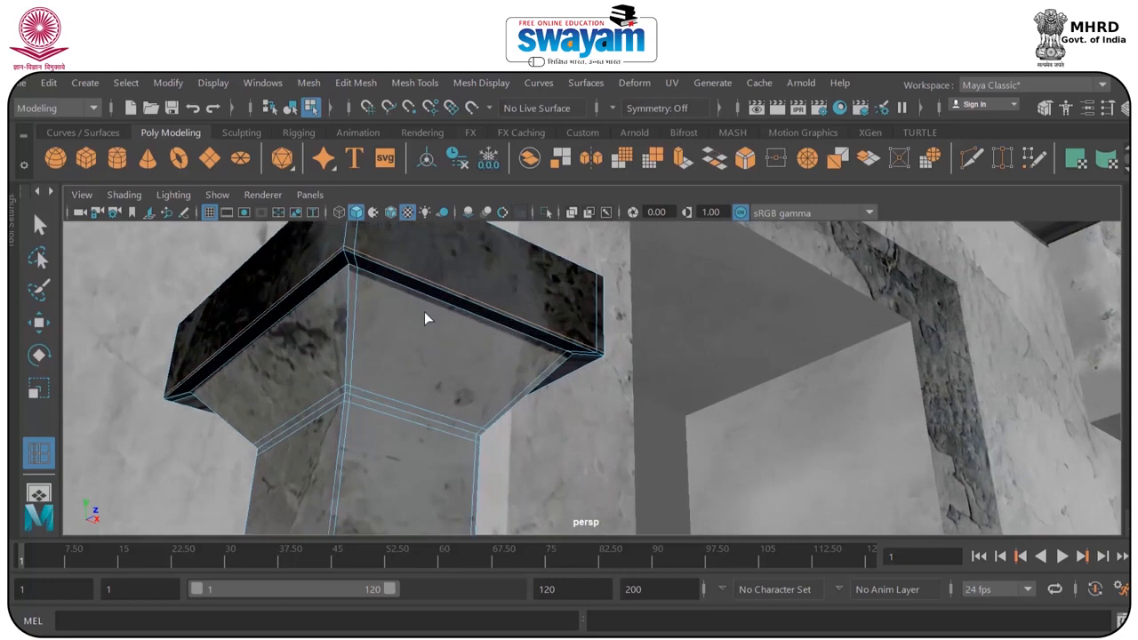
{"action": "left_click", "coordinate": [355, 272]}
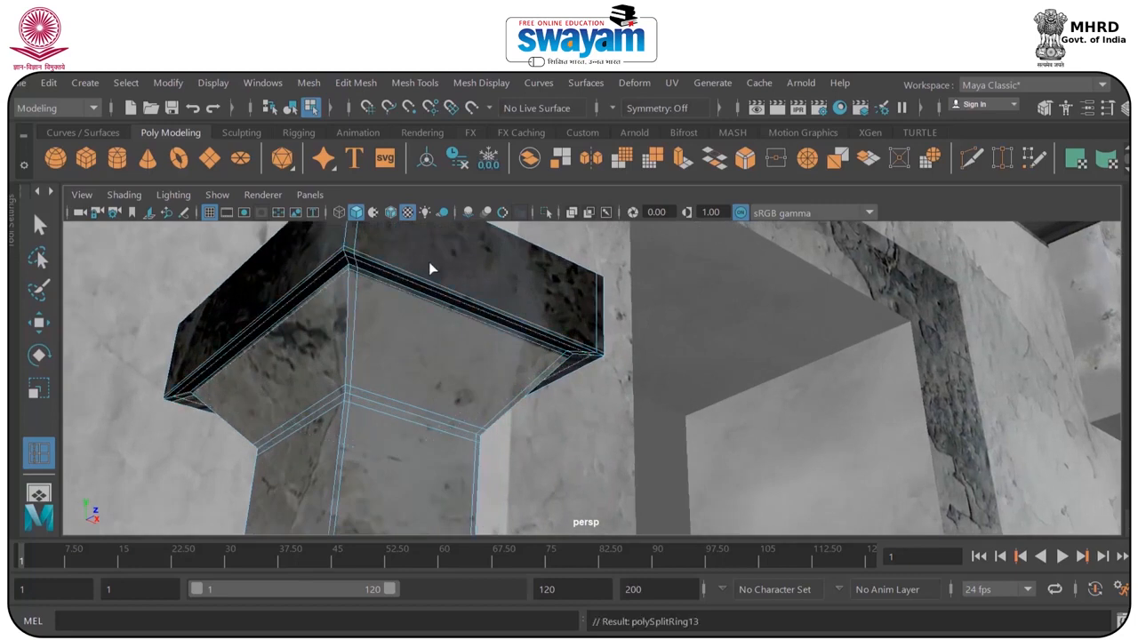
Insert edge loops around the collar's upper edge and along the base and top edges of the post's pyramid cap.
{"action": "left_click_drag", "start_coordinate": [433, 267], "coordinate": [354, 349], "text": "alt"}
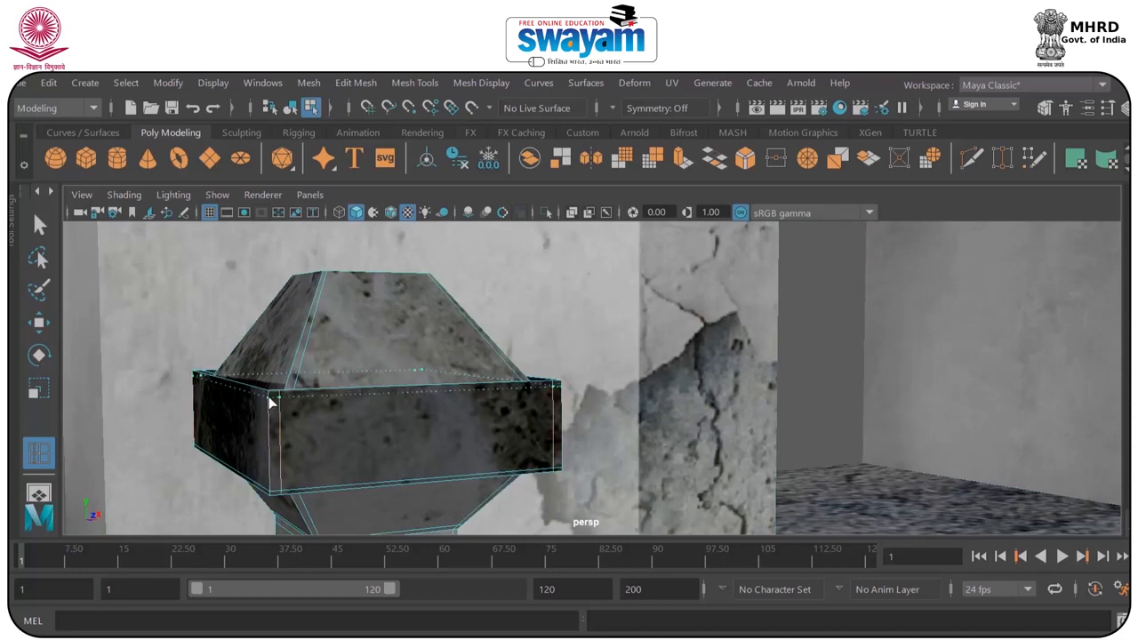
{"action": "left_click_drag", "start_coordinate": [289, 384], "coordinate": [251, 483], "text": "alt"}
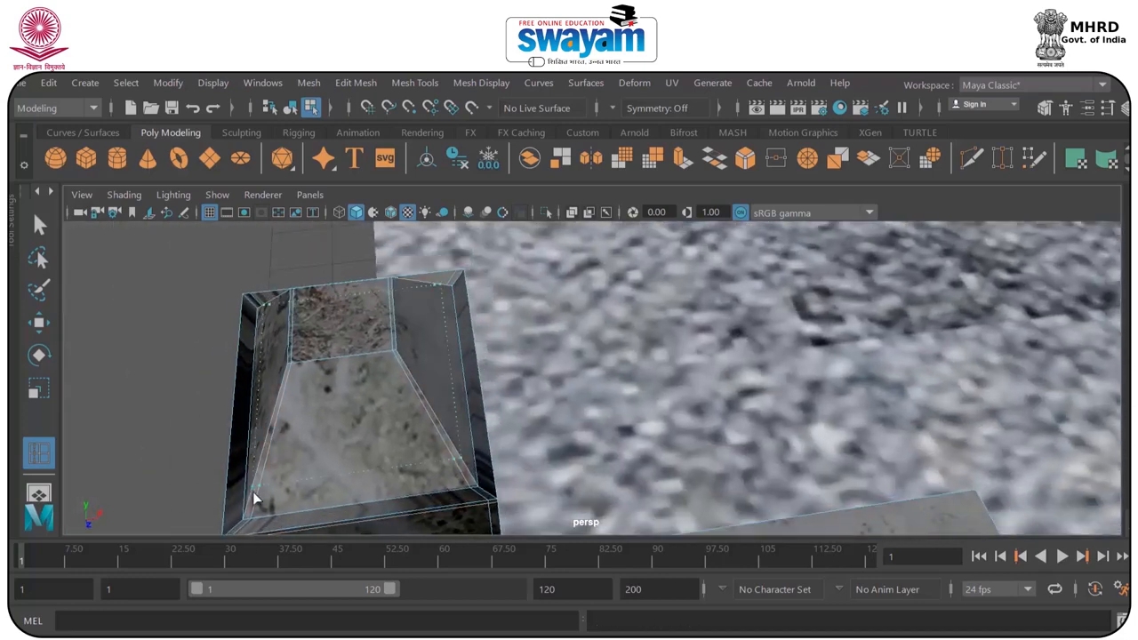
{"action": "left_click", "coordinate": [245, 513]}
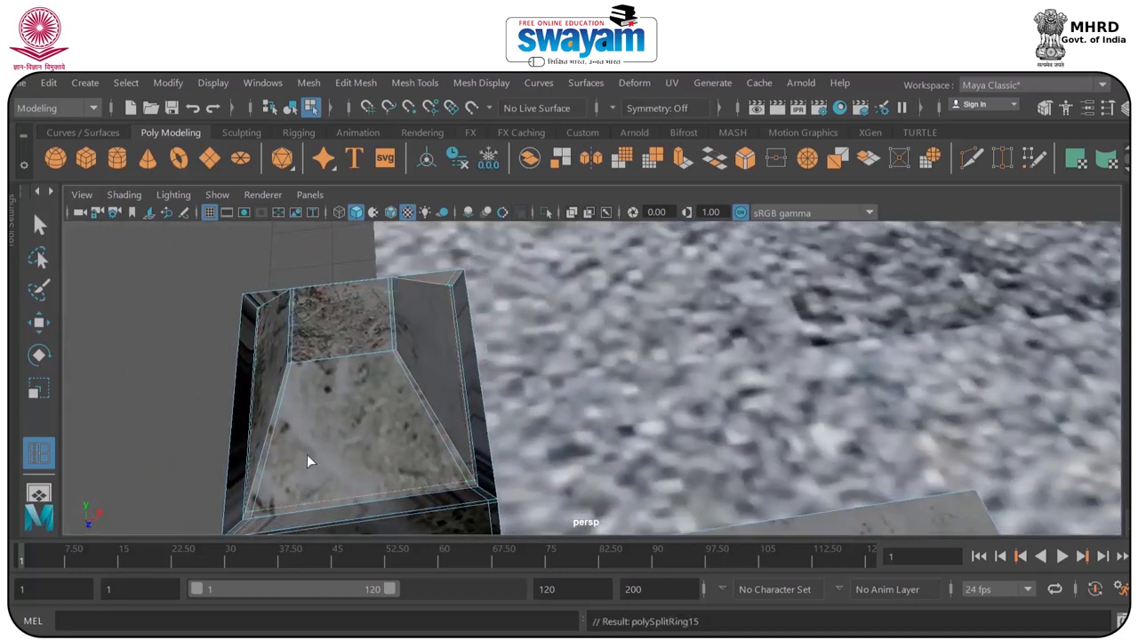
{"action": "left_click", "coordinate": [288, 368]}
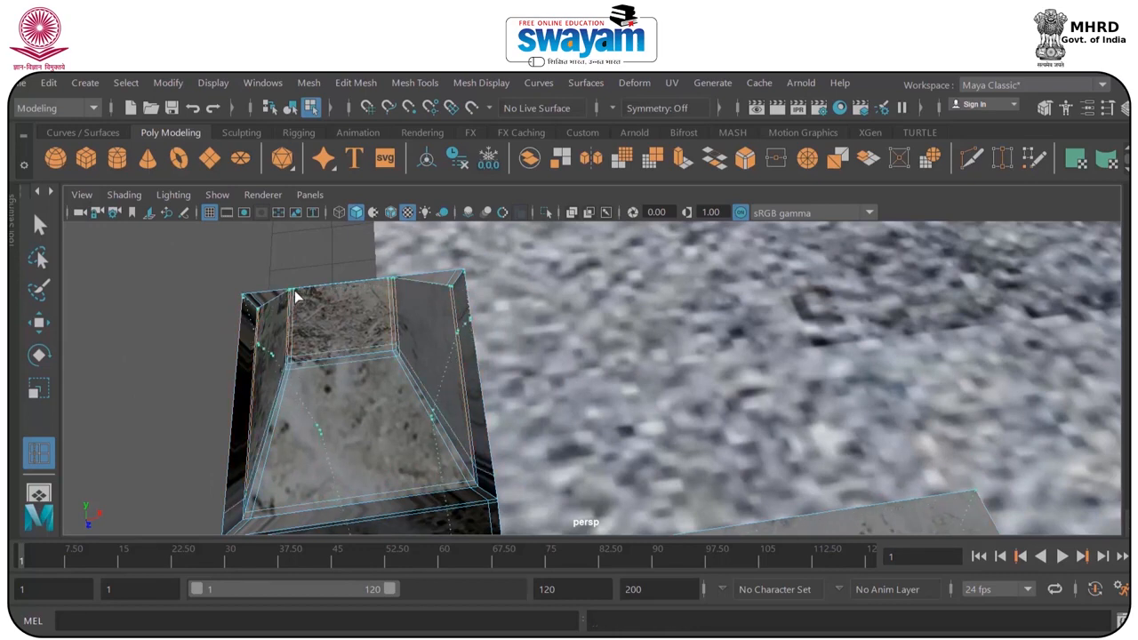
{"action": "left_click_drag", "start_coordinate": [296, 302], "coordinate": [372, 341], "text": "alt"}
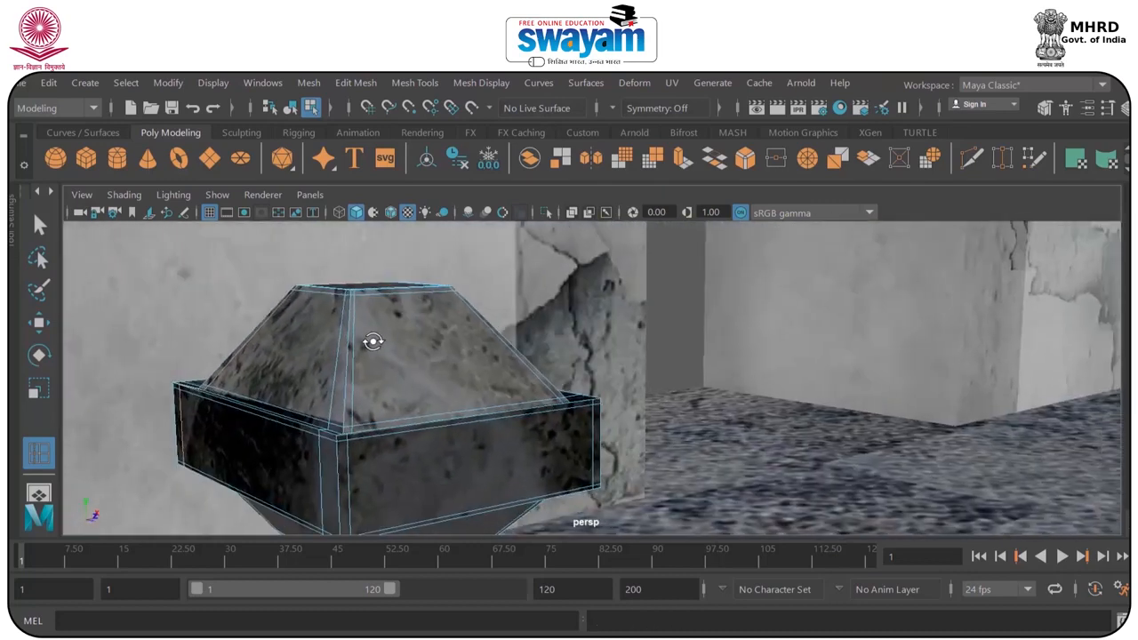
Add supporting edge loops along the low wall's edges and at its joint with the post, and return to object mode.
{"action": "key", "text": "2"}
{"action": "scroll", "coordinate": [449, 344], "scroll_direction": "down", "scroll_amount": 5}
{"action": "middle_click_drag", "start_coordinate": [451, 336], "coordinate": [436, 258], "text": "alt"}
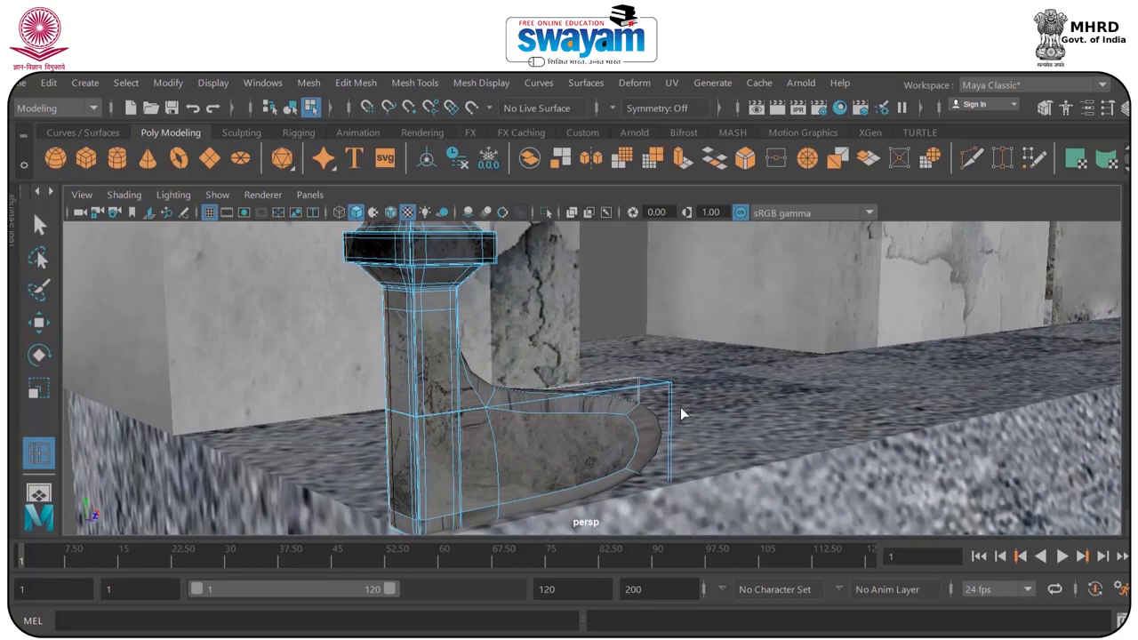
{"action": "key", "text": "1"}
{"action": "scroll", "coordinate": [673, 414], "scroll_direction": "up", "scroll_amount": 3}
{"action": "left_click_drag", "start_coordinate": [677, 393], "coordinate": [498, 487], "text": "alt"}
{"action": "left_click", "coordinate": [727, 343]}
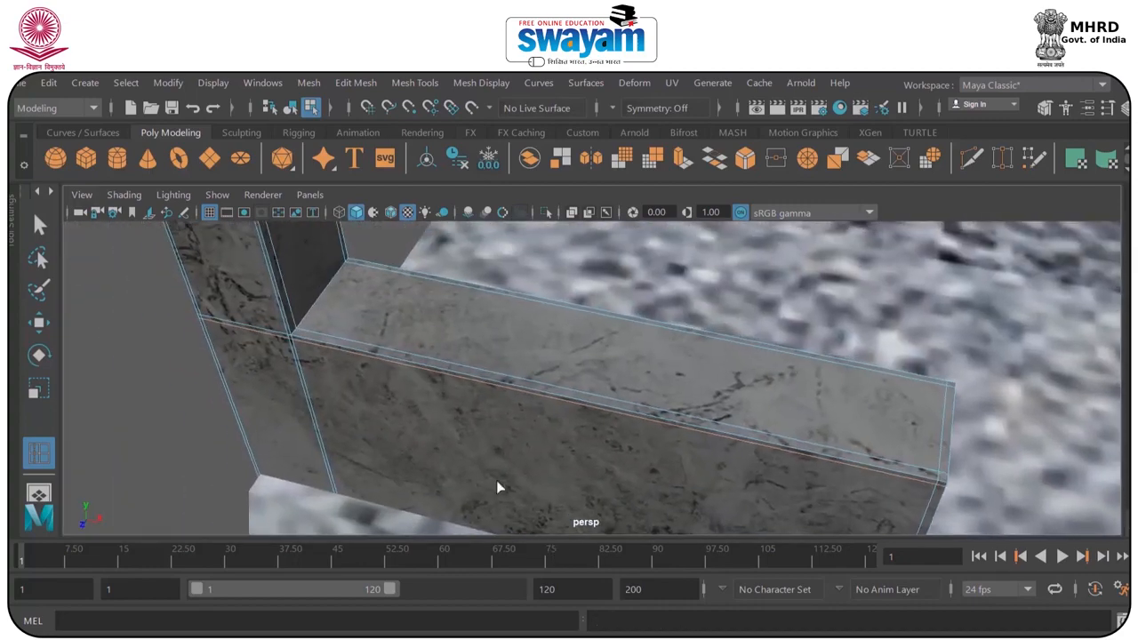
{"action": "left_click", "coordinate": [299, 336]}
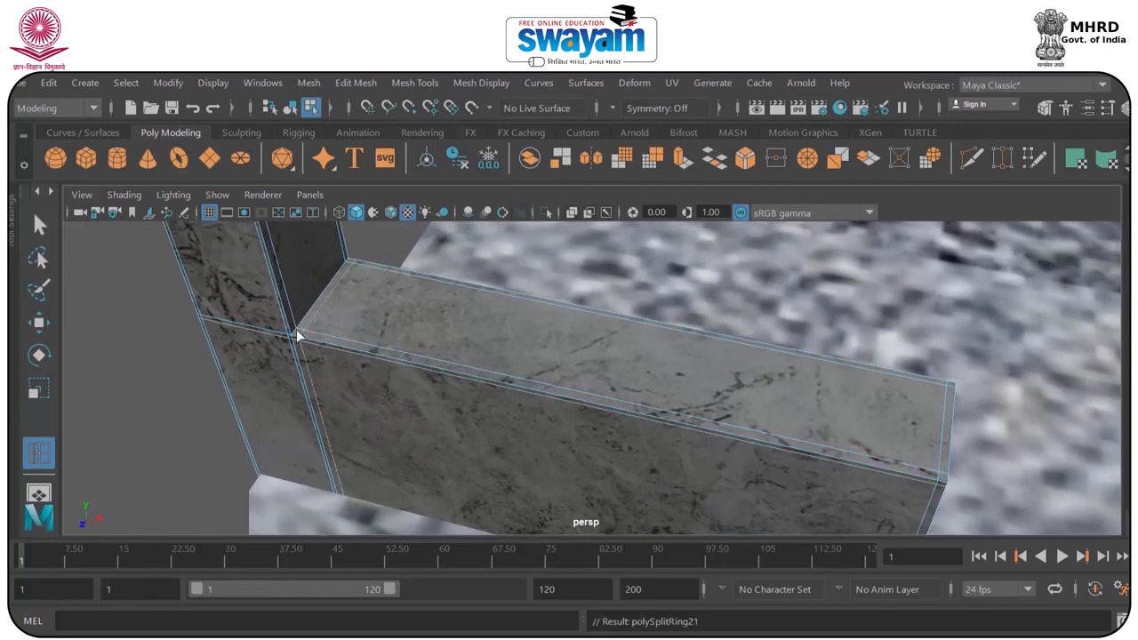
{"action": "left_click_drag", "start_coordinate": [287, 334], "coordinate": [711, 368], "text": "alt"}
{"action": "right_click", "coordinate": [531, 374]}
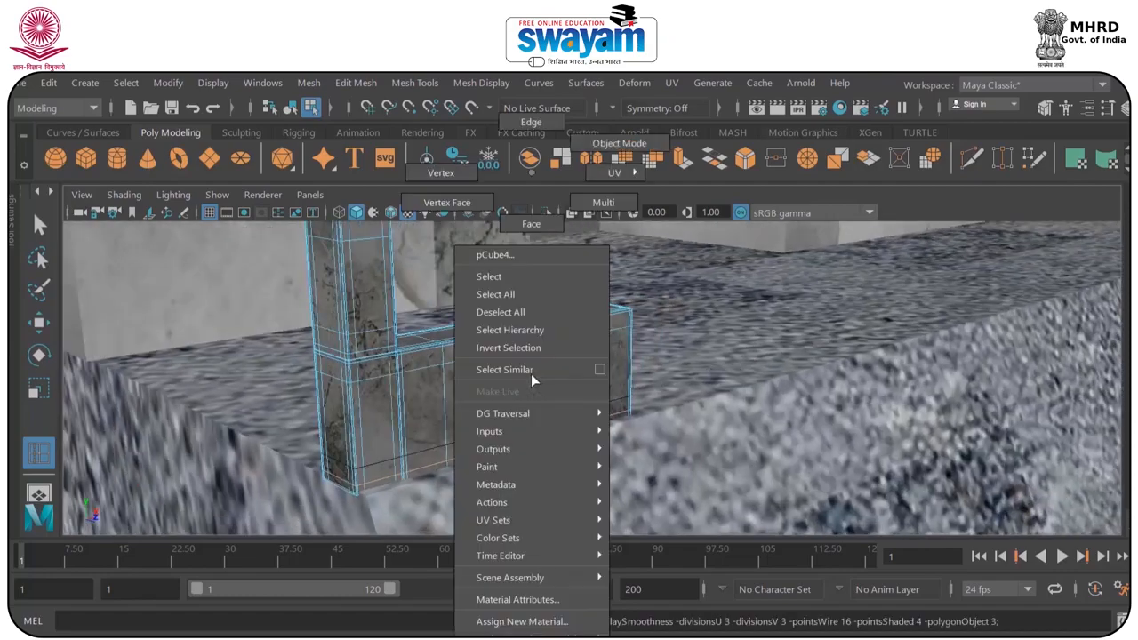
{"action": "left_click", "coordinate": [619, 143]}
{"action": "left_click_drag", "start_coordinate": [628, 303], "coordinate": [434, 437], "text": "alt"}
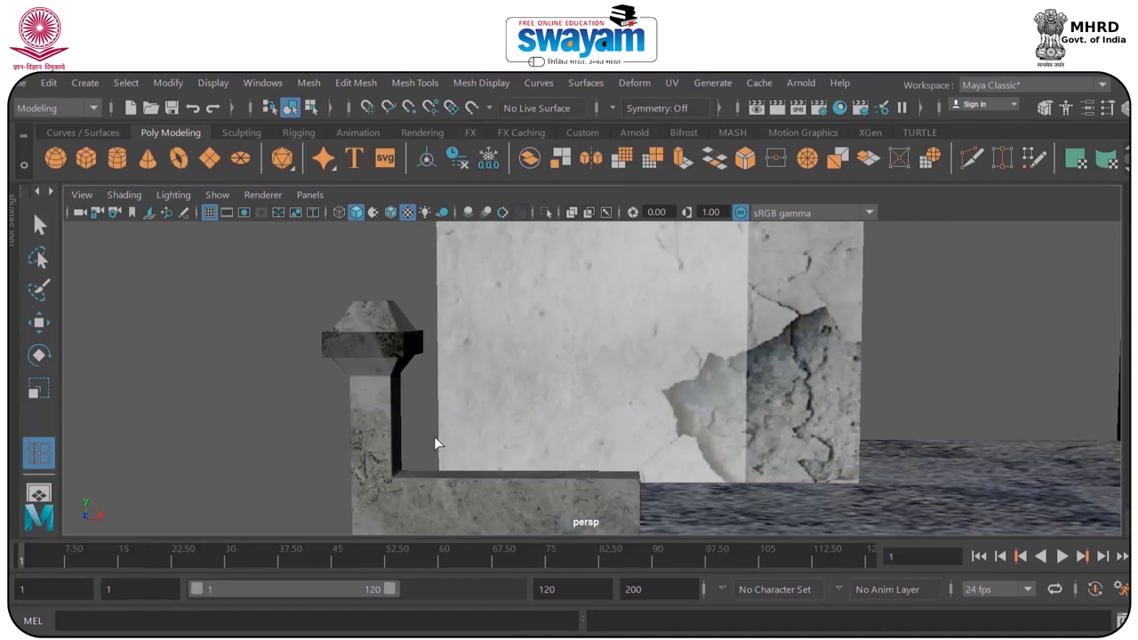
Select the barricade post and place a duplicate directly beside it along the platform's front edge.
{"action": "left_click", "coordinate": [377, 446]}
{"action": "left_click", "coordinate": [278, 415]}
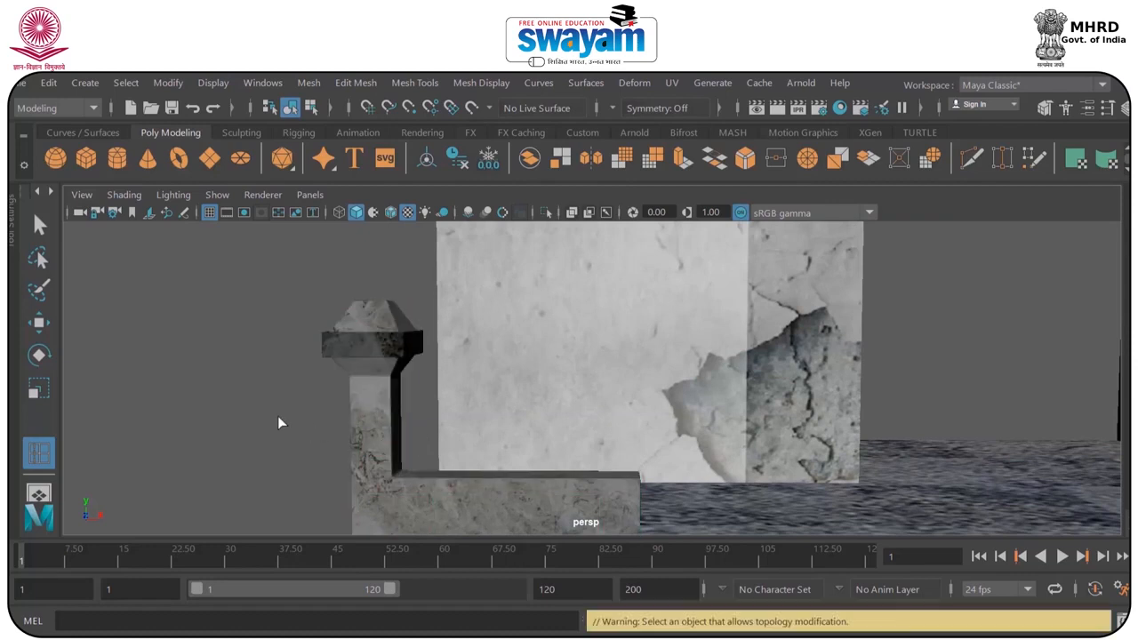
{"action": "left_click", "coordinate": [357, 389]}
{"action": "left_click", "coordinate": [258, 411]}
{"action": "left_click", "coordinate": [379, 397]}
{"action": "left_click", "coordinate": [278, 423]}
{"action": "left_click_drag", "start_coordinate": [278, 423], "coordinate": [322, 396], "text": "alt"}
{"action": "left_click", "coordinate": [477, 469]}
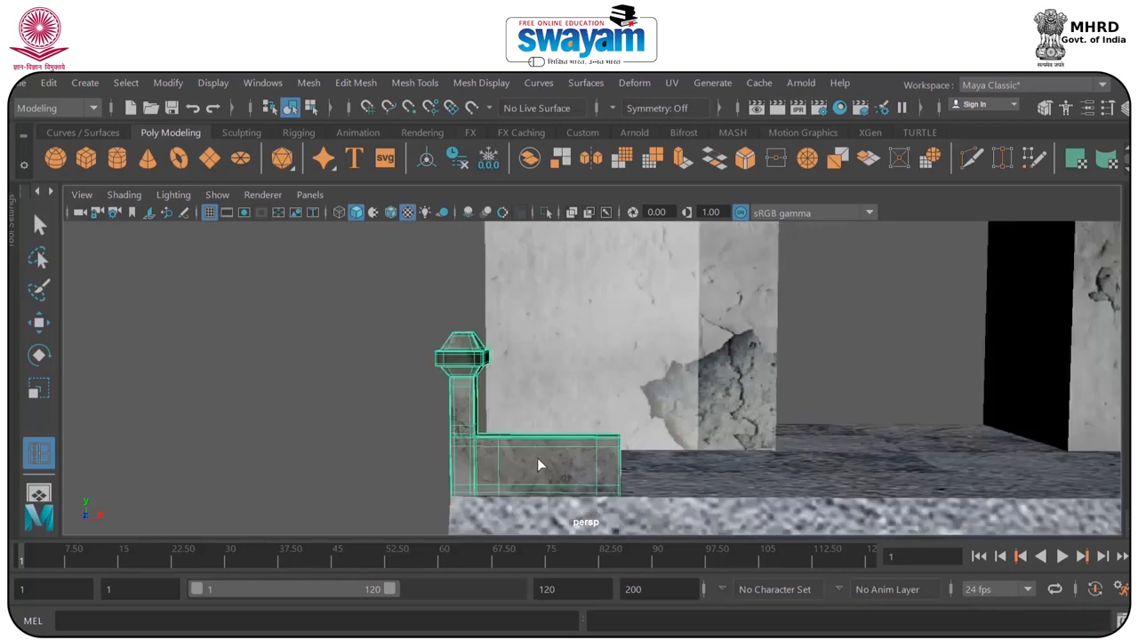
{"action": "key", "text": "w"}
{"action": "left_click_drag", "start_coordinate": [537, 461], "coordinate": [550, 441], "text": "alt"}
{"action": "left_click_drag", "start_coordinate": [551, 388], "coordinate": [660, 383]}
{"action": "scroll", "coordinate": [566, 396], "scroll_direction": "down", "scroll_amount": 2}
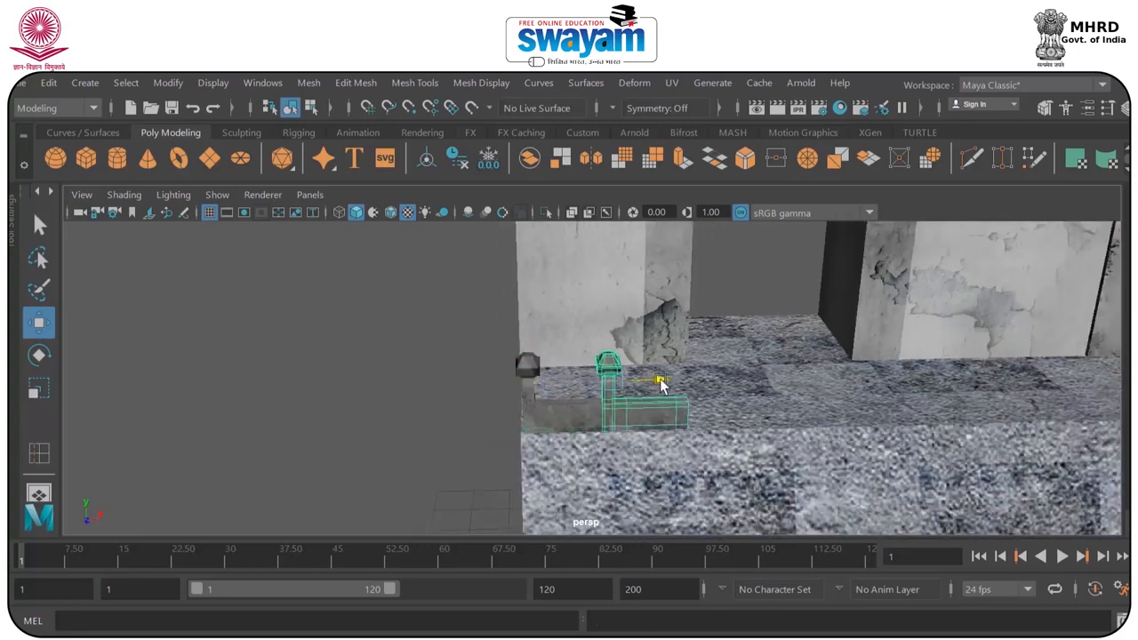
Repeat the duplicate with the same offset until the row of posts spans the platform's front edge.
{"action": "key", "text": "shift+d"}
{"action": "key", "text": "shift+d"}
{"action": "key", "text": "shift+d"}
{"action": "key", "text": "shift+d"}
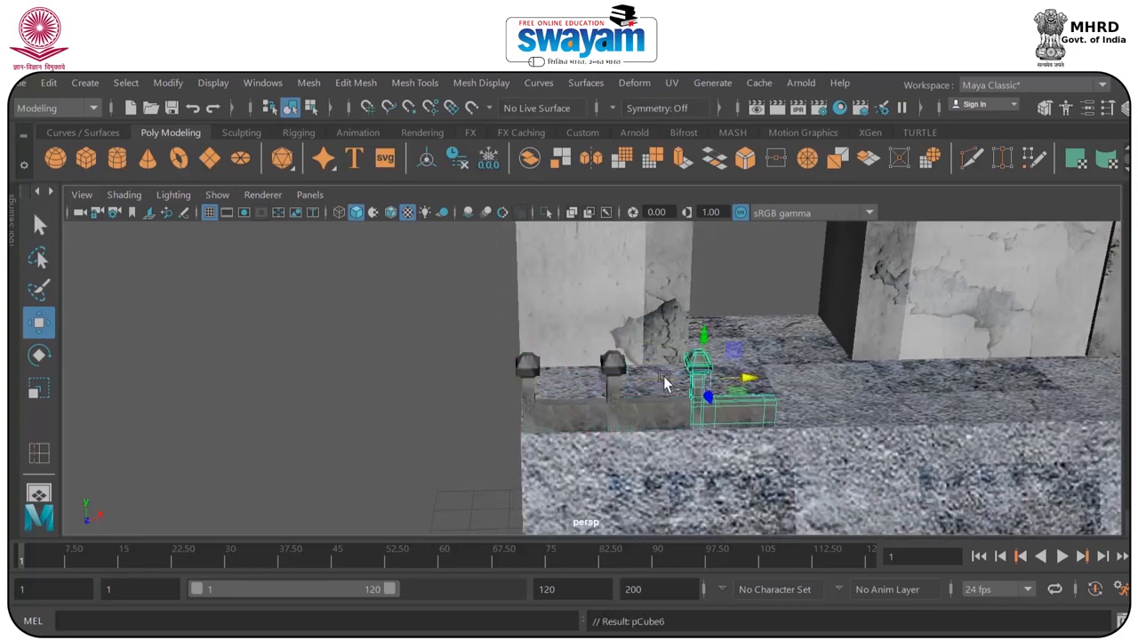
{"action": "scroll", "coordinate": [678, 378], "scroll_direction": "down", "scroll_amount": 6}
{"action": "key", "text": "shift+d"}
{"action": "key", "text": "shift+d"}
{"action": "key", "text": "shift+d"}
{"action": "key", "text": "shift+d"}
{"action": "key", "text": "shift+d"}
{"action": "key", "text": "shift+d"}
{"action": "key", "text": "shift+d"}
{"action": "key", "text": "shift+d"}
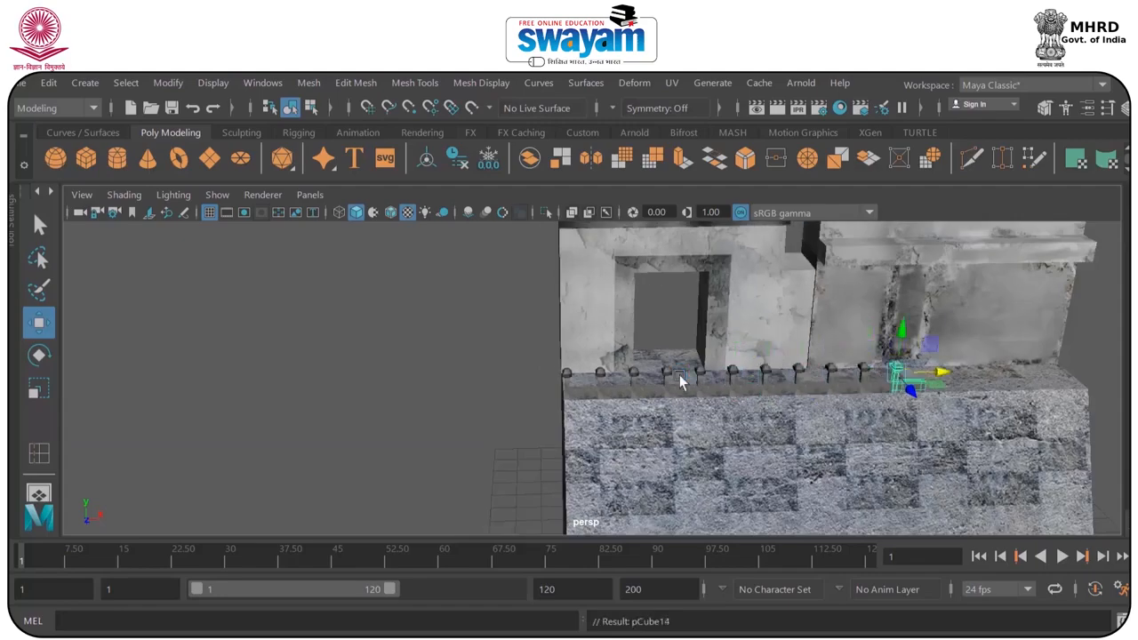
Select the whole row of posts and shift it to fit the platform's front edge, and save the scene.
{"action": "left_click_drag", "start_coordinate": [683, 434], "coordinate": [580, 330], "text": "alt"}
{"action": "left_click_drag", "start_coordinate": [769, 392], "coordinate": [668, 357], "text": "alt"}
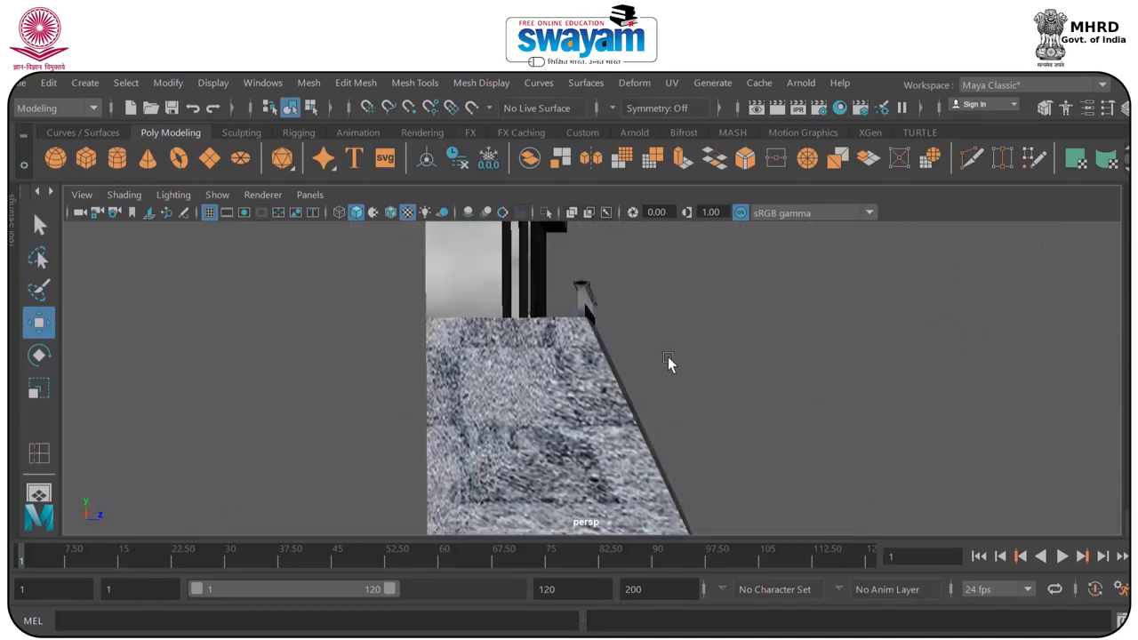
{"action": "left_click_drag", "start_coordinate": [577, 306], "coordinate": [521, 304], "text": "alt"}
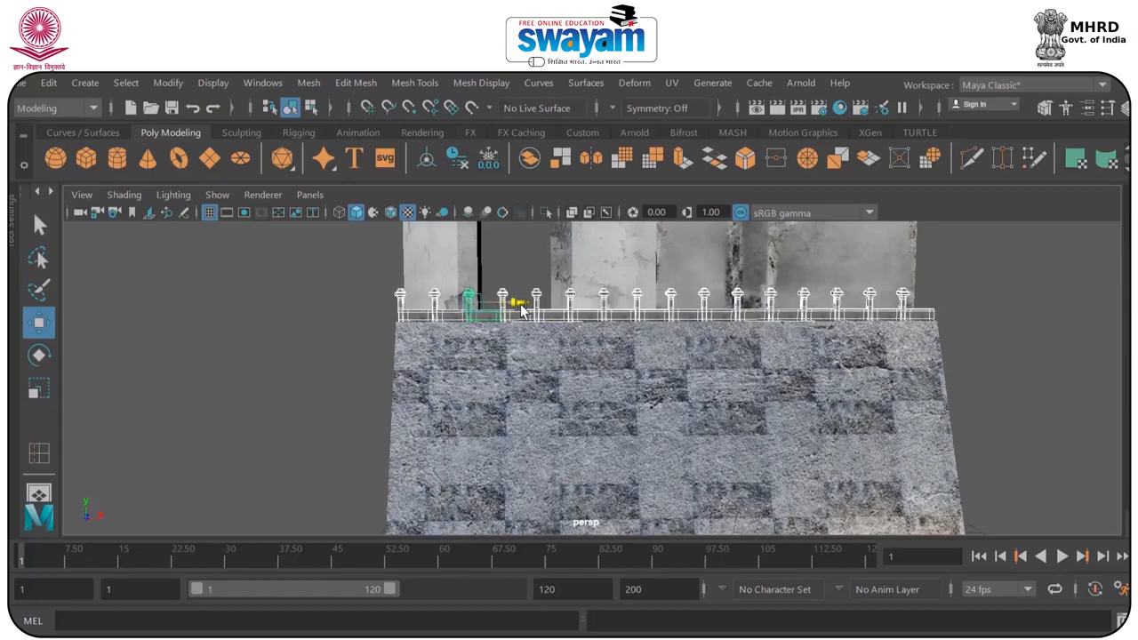
{"action": "left_click_drag", "start_coordinate": [946, 281], "coordinate": [588, 425], "text": "alt"}
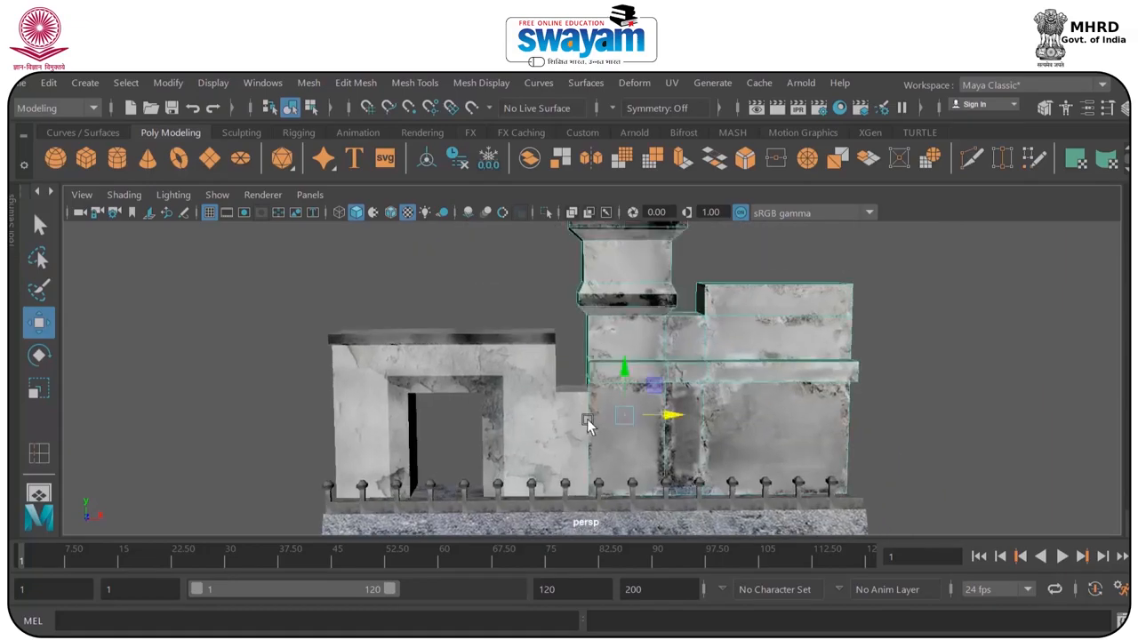
{"action": "key", "text": "ctrl+s"}
{"action": "left_click", "coordinate": [536, 382]}
Preview the tower building in smoothed display, checking its roof and collars, and return to the unsmoothed display.
{"action": "scroll", "coordinate": [696, 400], "scroll_direction": "up", "scroll_amount": 3}
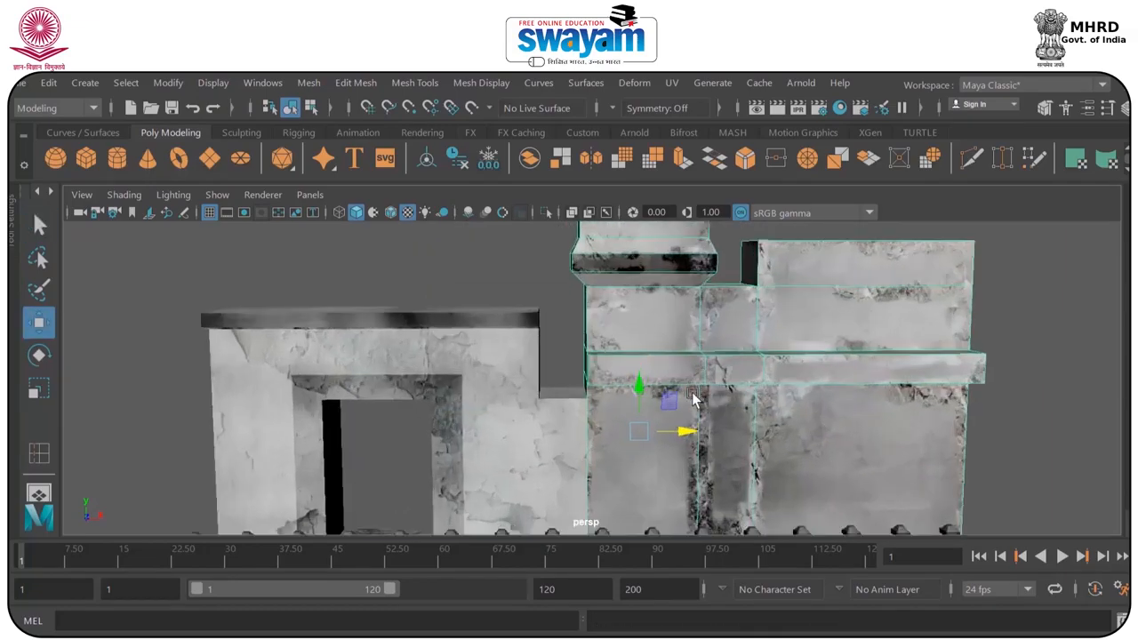
{"action": "left_click_drag", "start_coordinate": [697, 400], "coordinate": [698, 363], "text": "alt"}
{"action": "middle_click_drag", "start_coordinate": [698, 359], "coordinate": [614, 477], "text": "alt"}
{"action": "scroll", "coordinate": [615, 355], "scroll_direction": "up", "scroll_amount": 3}
{"action": "middle_click_drag", "start_coordinate": [606, 329], "coordinate": [579, 456], "text": "alt"}
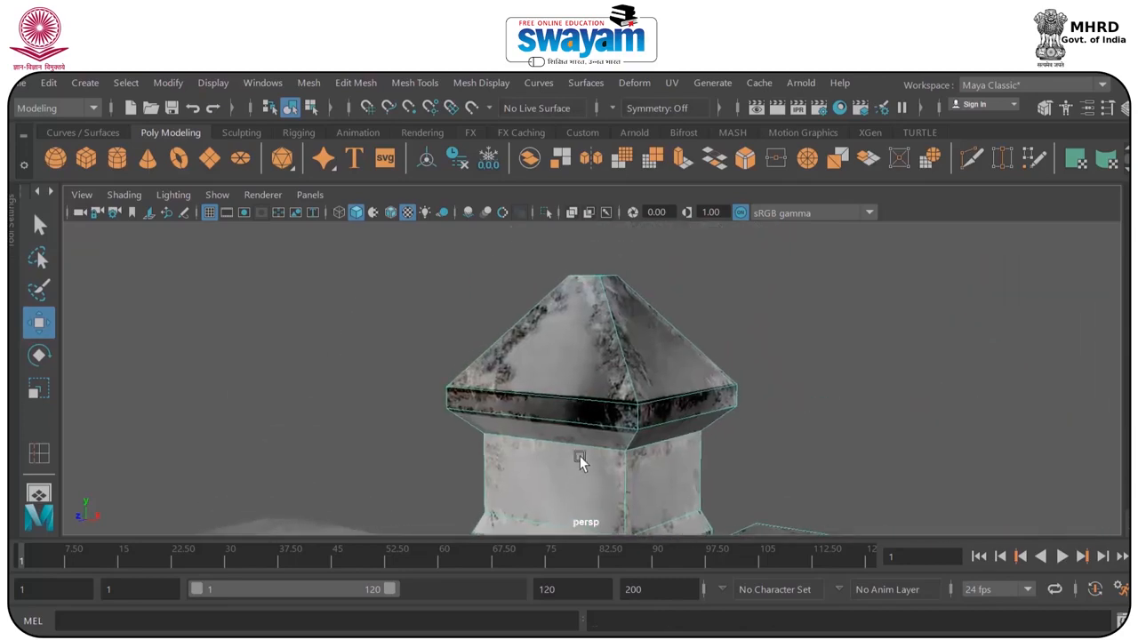
{"action": "scroll", "coordinate": [653, 293], "scroll_direction": "down", "scroll_amount": 3}
{"action": "key", "text": "3"}
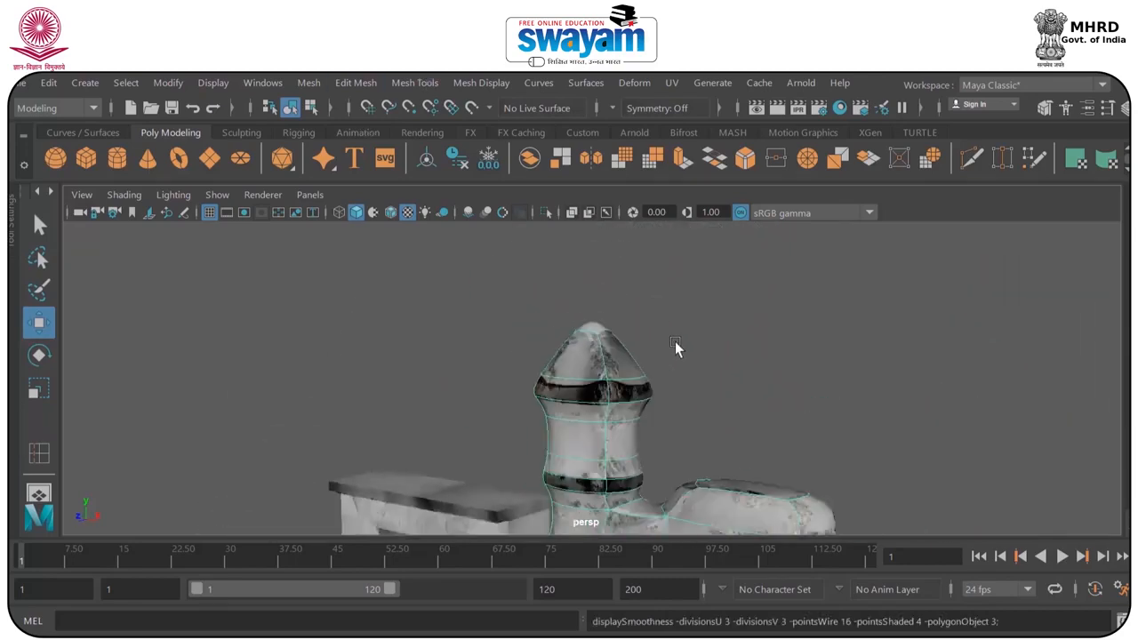
{"action": "scroll", "coordinate": [701, 343], "scroll_direction": "down", "scroll_amount": 3}
{"action": "middle_click_drag", "start_coordinate": [714, 382], "coordinate": [628, 396], "text": "alt"}
{"action": "key", "text": "1"}
{"action": "scroll", "coordinate": [662, 283], "scroll_direction": "up", "scroll_amount": 3}
Try to insert an edge loop beside the tower's vertical corner.
{"action": "left_click", "coordinate": [481, 83]}
{"action": "left_click", "coordinate": [481, 83]}
{"action": "left_click", "coordinate": [415, 83]}
{"action": "left_click", "coordinate": [515, 217]}
{"action": "scroll", "coordinate": [533, 266], "scroll_direction": "up", "scroll_amount": 5}
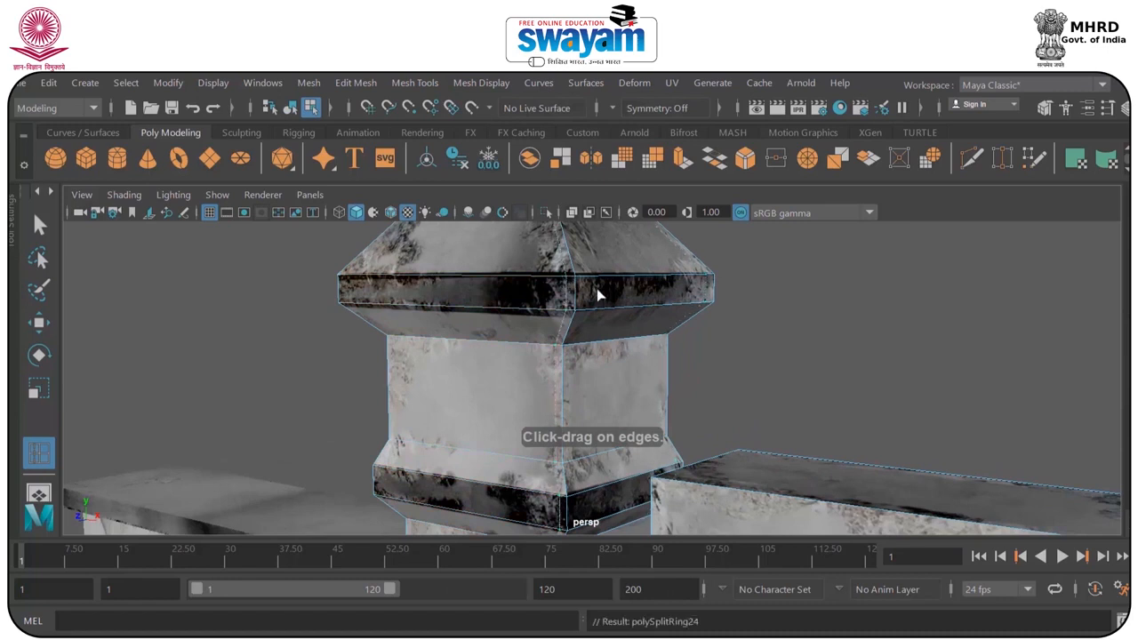
{"action": "key", "text": "ctrl+z"}
Select the dark collar faces around the tower and enlarge them slightly outward.
{"action": "right_click", "coordinate": [534, 296]}
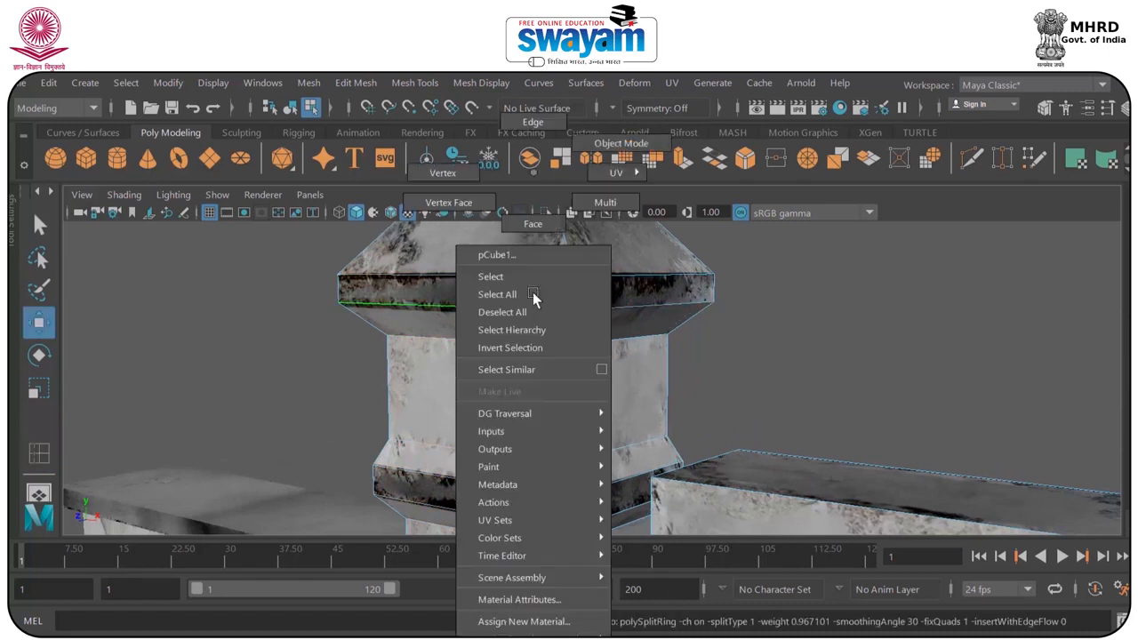
{"action": "right_click_drag", "start_coordinate": [540, 223], "coordinate": [541, 226]}
{"action": "left_click", "coordinate": [510, 284]}
{"action": "left_click", "coordinate": [617, 288], "text": "shift"}
{"action": "left_click_drag", "start_coordinate": [549, 301], "coordinate": [576, 431], "text": "alt"}
{"action": "key", "text": "ctrl+z"}
{"action": "left_click_drag", "start_coordinate": [407, 277], "coordinate": [536, 406], "text": "alt"}
{"action": "scroll", "coordinate": [617, 375], "scroll_direction": "up", "scroll_amount": 3}
{"action": "key", "text": "r"}
{"action": "scroll", "coordinate": [612, 370], "scroll_direction": "down", "scroll_amount": 4}
{"action": "scroll", "coordinate": [602, 368], "scroll_direction": "up", "scroll_amount": 4}
{"action": "scroll", "coordinate": [604, 356], "scroll_direction": "down", "scroll_amount": 4}
{"action": "left_click", "coordinate": [717, 308]}
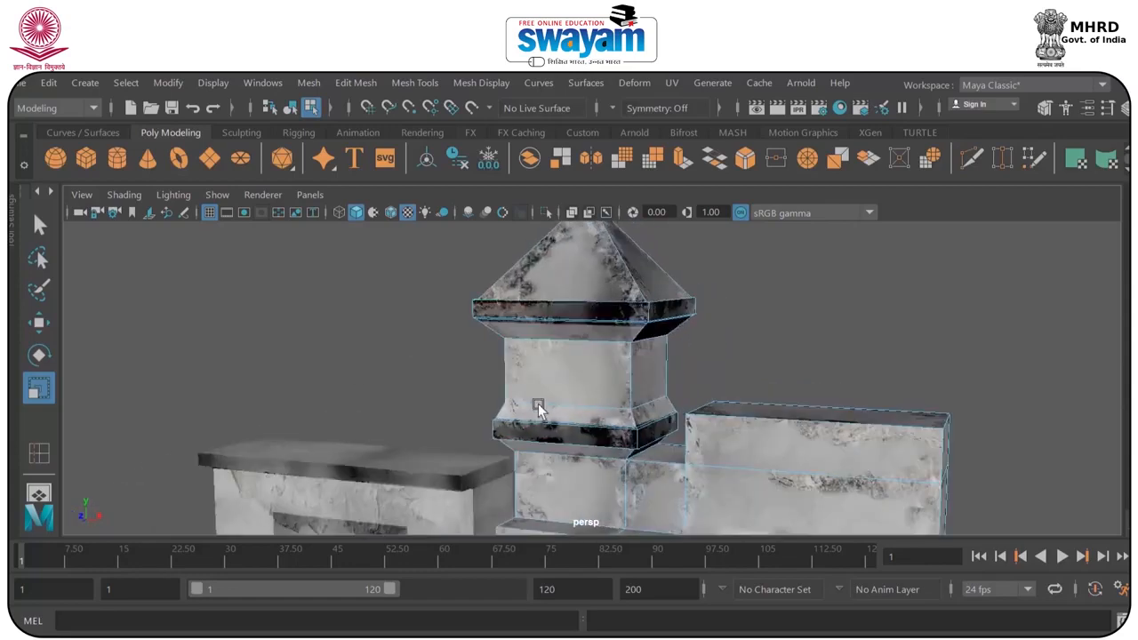
Insert edge loops in the gateway's front wall along the outer outline of the dark frame around the doorway.
{"action": "middle_click_drag", "start_coordinate": [536, 406], "coordinate": [554, 312], "text": "alt"}
{"action": "left_click", "coordinate": [457, 429]}
{"action": "scroll", "coordinate": [553, 382], "scroll_direction": "up", "scroll_amount": 2}
{"action": "middle_click_drag", "start_coordinate": [554, 382], "coordinate": [503, 432], "text": "alt"}
{"action": "scroll", "coordinate": [520, 259], "scroll_direction": "up", "scroll_amount": 2}
{"action": "left_click", "coordinate": [460, 241]}
{"action": "left_click_drag", "start_coordinate": [502, 432], "coordinate": [547, 414], "text": "alt"}
{"action": "middle_click_drag", "start_coordinate": [548, 414], "coordinate": [585, 363], "text": "alt"}
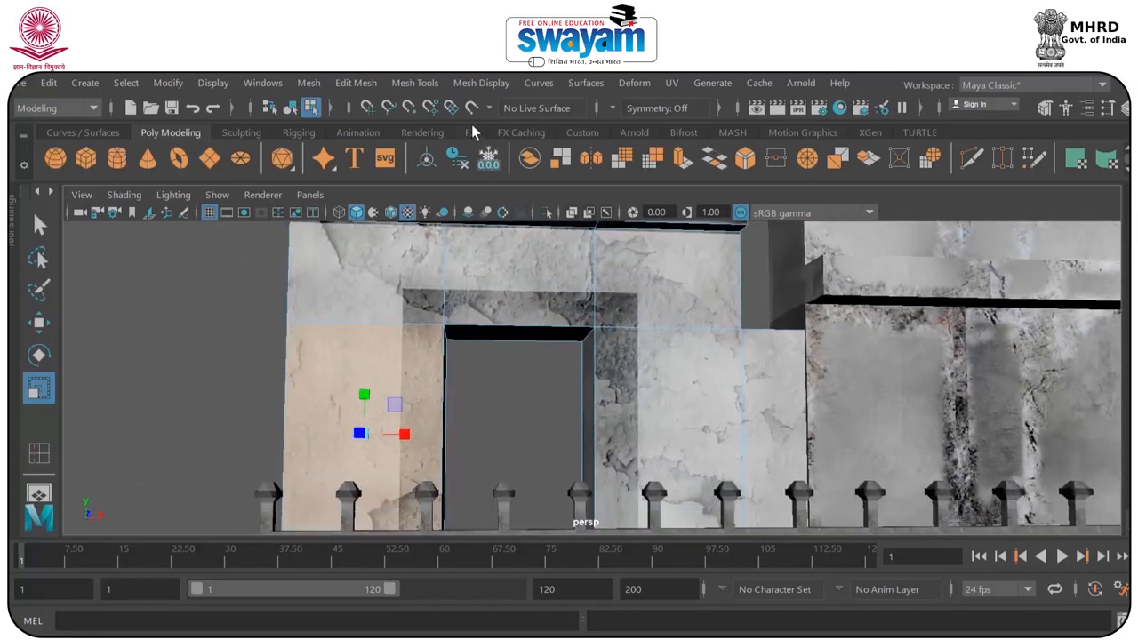
{"action": "left_click", "coordinate": [475, 84]}
{"action": "mouse_move", "coordinate": [431, 84]}
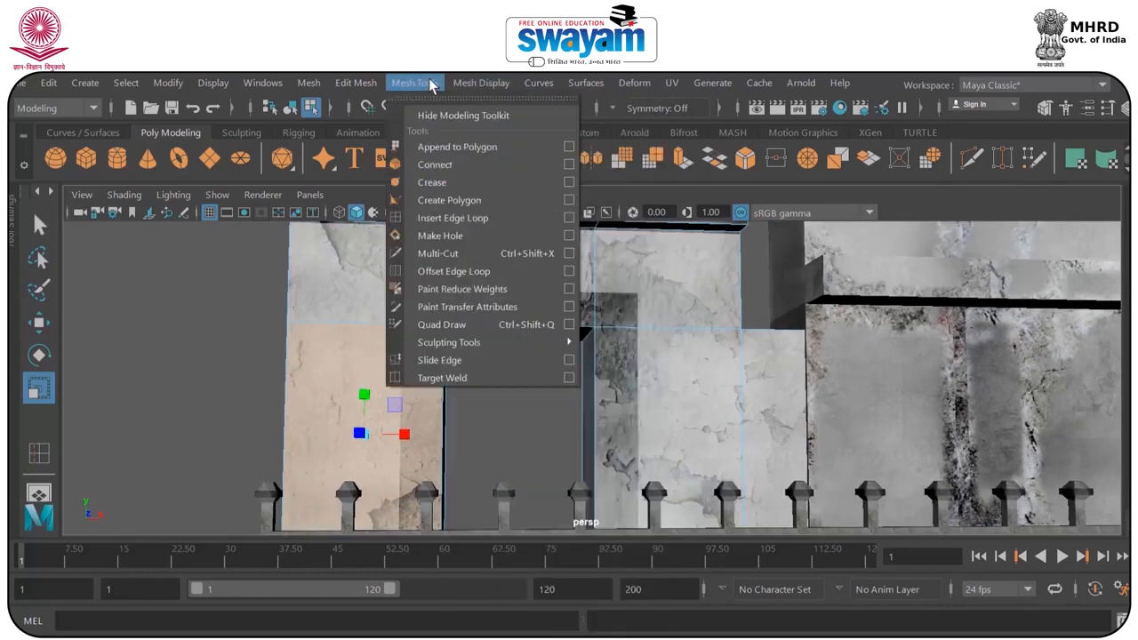
{"action": "left_click", "coordinate": [448, 219]}
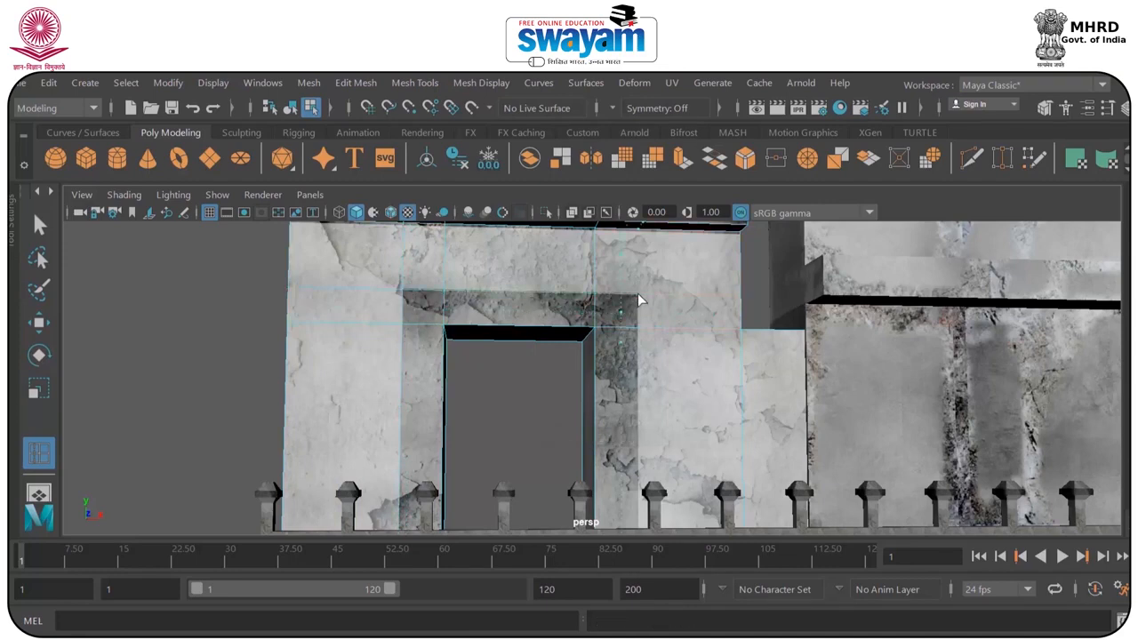
{"action": "left_click_drag", "start_coordinate": [609, 338], "coordinate": [583, 315], "text": "alt"}
Select the lintel and jamb faces that form the dark frame around the gateway's doorway.
{"action": "right_click_drag", "start_coordinate": [583, 314], "coordinate": [591, 228]}
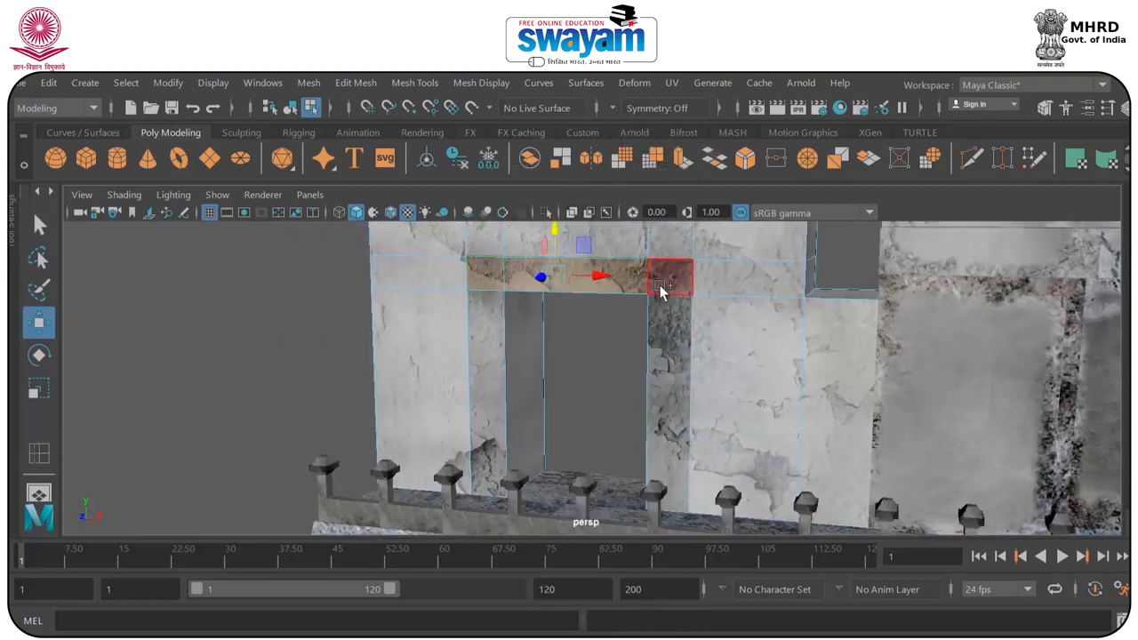
{"action": "left_click", "coordinate": [506, 354]}
{"action": "left_click_drag", "start_coordinate": [503, 352], "coordinate": [760, 384], "text": "alt"}
{"action": "scroll", "coordinate": [653, 363], "scroll_direction": "down", "scroll_amount": 2}
Extrude the selected doorway frame faces slightly outward from the gateway's front wall.
{"action": "left_click_drag", "start_coordinate": [838, 399], "coordinate": [764, 397], "text": "alt"}
{"action": "right_click_drag", "start_coordinate": [772, 374], "coordinate": [838, 146]}
Insert edge loops close to the corners of the dark roof slab on top of the gateway.
{"action": "left_click", "coordinate": [481, 82]}
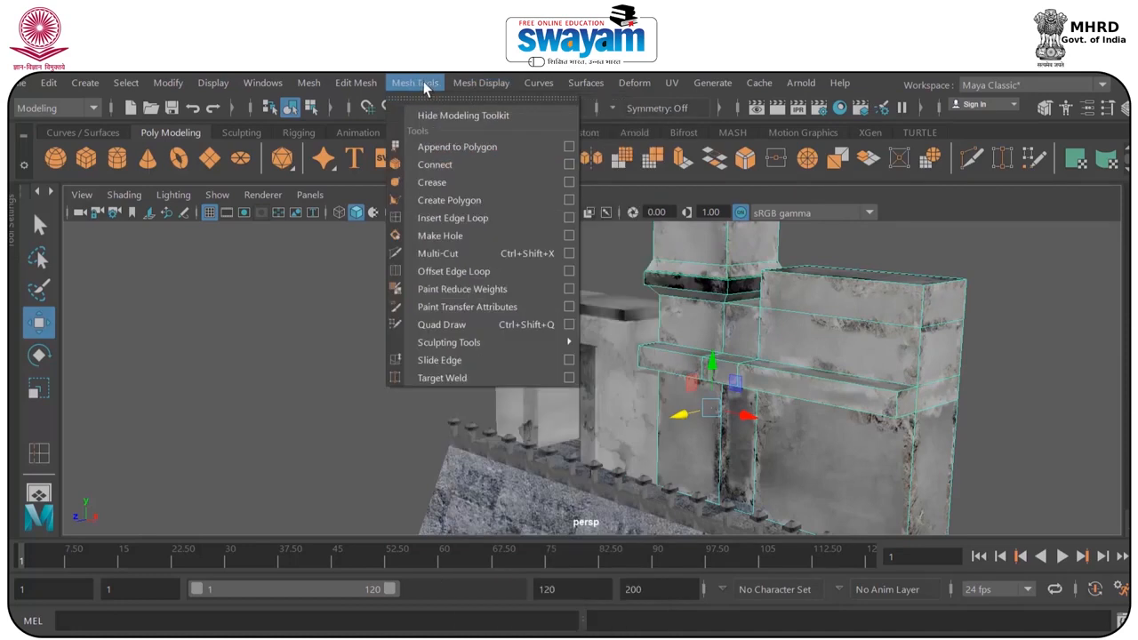
{"action": "left_click", "coordinate": [447, 218]}
{"action": "scroll", "coordinate": [676, 320], "scroll_direction": "up", "scroll_amount": 2}
{"action": "scroll", "coordinate": [582, 306], "scroll_direction": "up", "scroll_amount": 5}
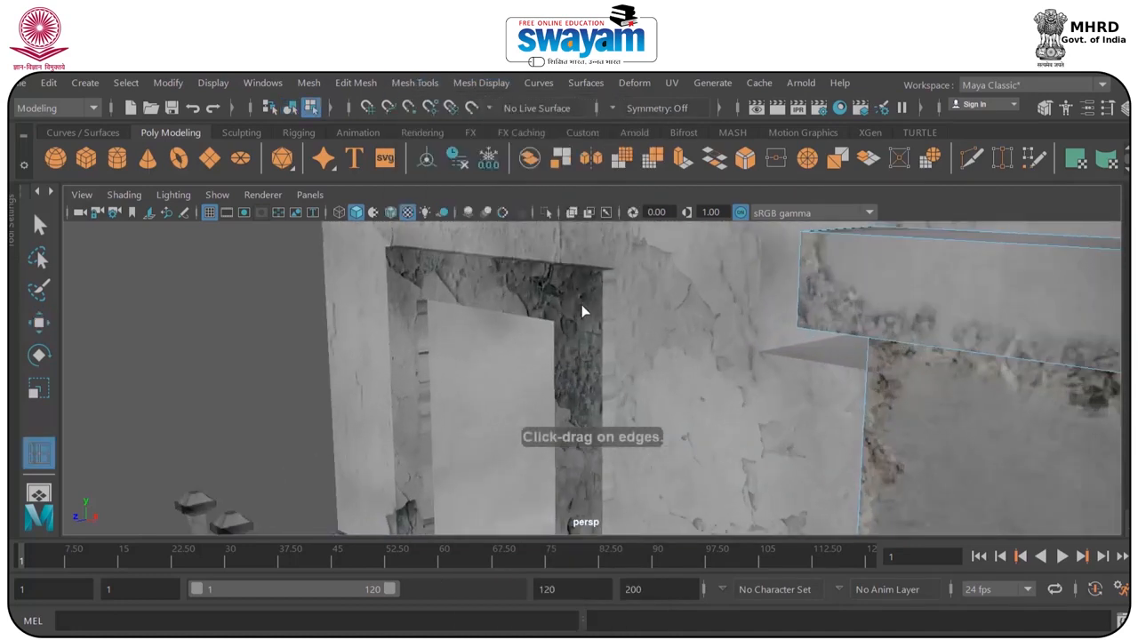
{"action": "left_click_drag", "start_coordinate": [581, 304], "coordinate": [615, 293], "text": "alt"}
{"action": "middle_click_drag", "start_coordinate": [614, 293], "coordinate": [626, 484], "text": "alt"}
{"action": "left_click", "coordinate": [698, 368]}
{"action": "key", "text": "w"}
{"action": "left_click", "coordinate": [417, 87]}
{"action": "left_click", "coordinate": [455, 218]}
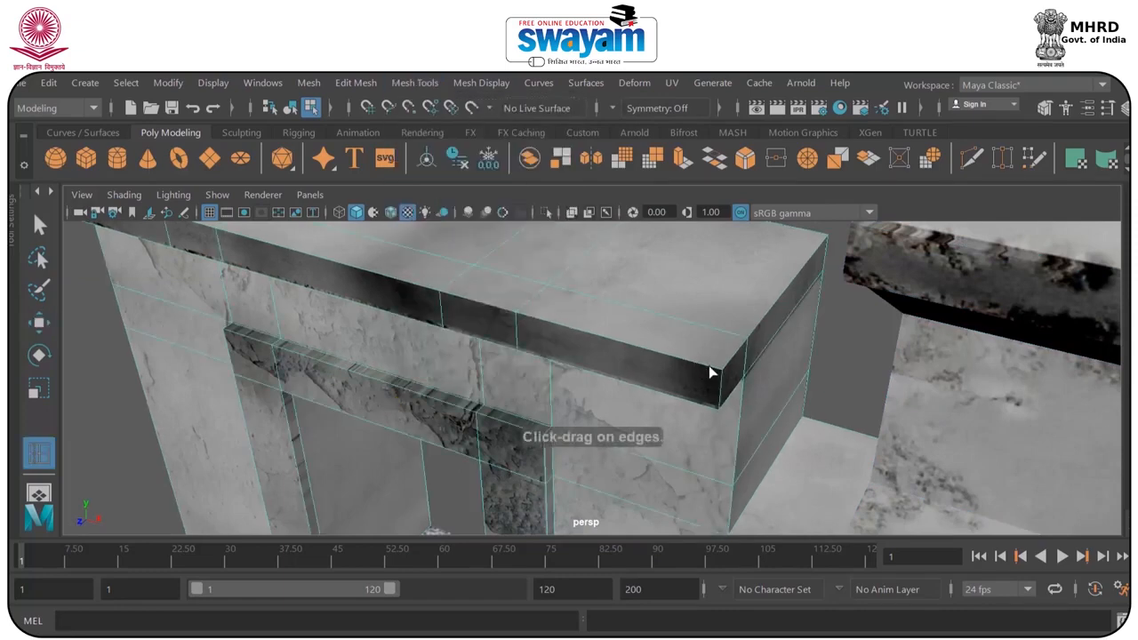
{"action": "left_click", "coordinate": [728, 363]}
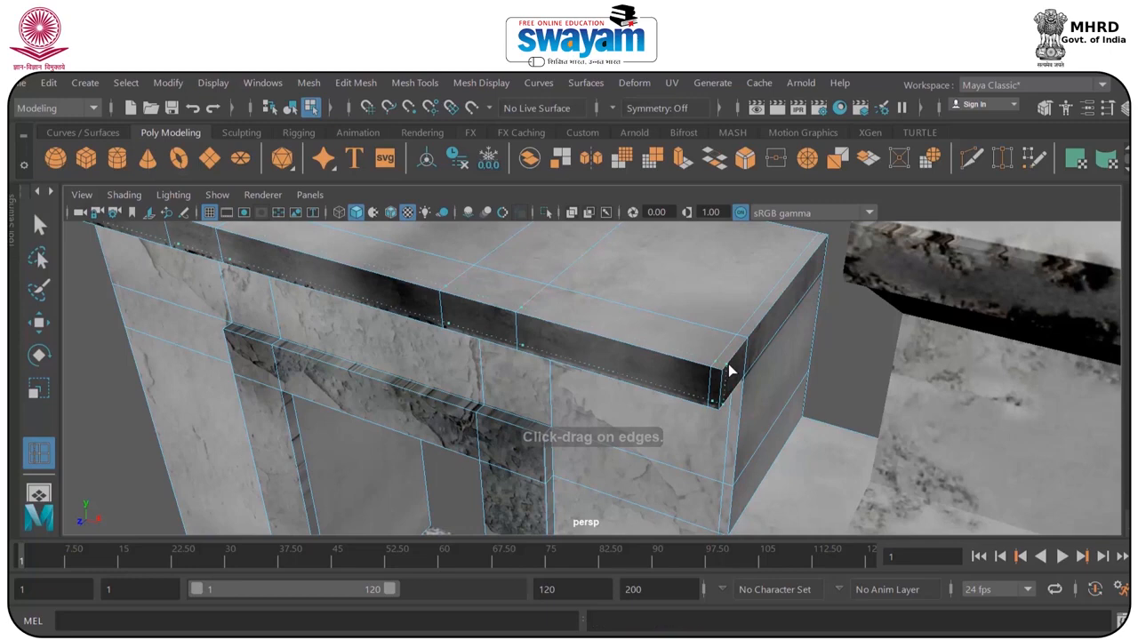
{"action": "left_click_drag", "start_coordinate": [728, 366], "coordinate": [530, 329], "text": "alt"}
Insert edge loops close to the edges of the gateway's raised doorframe, along the lintel, its corners and both jambs.
{"action": "middle_click_drag", "start_coordinate": [568, 331], "coordinate": [573, 422], "text": "alt"}
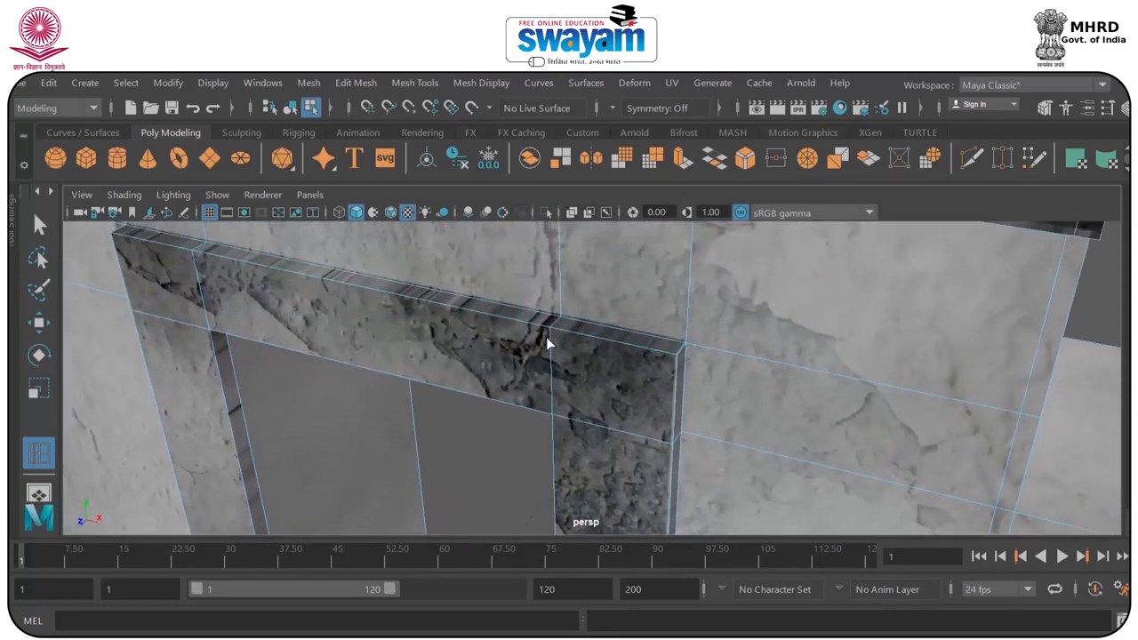
{"action": "left_click", "coordinate": [552, 334]}
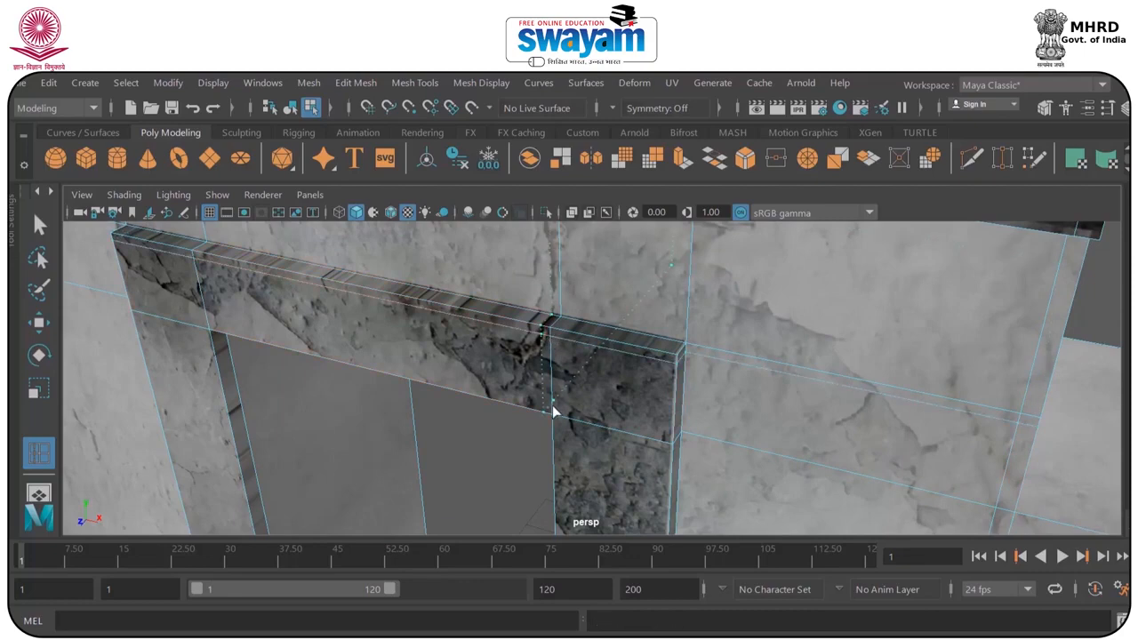
{"action": "left_click_drag", "start_coordinate": [546, 405], "coordinate": [600, 336], "text": "alt"}
{"action": "left_click", "coordinate": [599, 332]}
{"action": "left_click_drag", "start_coordinate": [224, 336], "coordinate": [678, 389], "text": "alt"}
{"action": "left_click_drag", "start_coordinate": [647, 323], "coordinate": [646, 421], "text": "alt"}
{"action": "left_click_drag", "start_coordinate": [514, 462], "coordinate": [643, 478], "text": "alt"}
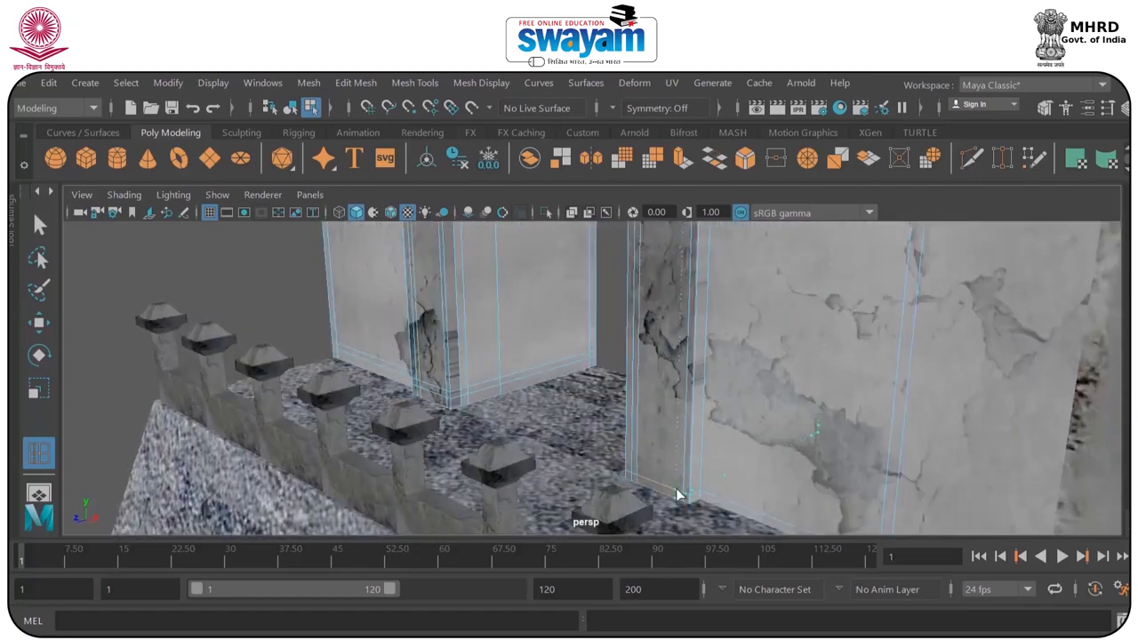
{"action": "left_click_drag", "start_coordinate": [803, 458], "coordinate": [602, 346], "text": "alt"}
Leave the edge loop tool and save the scene, accepting the student version notice.
{"action": "right_click_drag", "start_coordinate": [602, 346], "coordinate": [589, 240]}
{"action": "key", "text": "w"}
{"action": "left_click_drag", "start_coordinate": [566, 298], "coordinate": [612, 317], "text": "alt"}
{"action": "left_click", "coordinate": [730, 309]}
{"action": "left_click_drag", "start_coordinate": [789, 304], "coordinate": [757, 310], "text": "alt"}
{"action": "key", "text": "ctrl+s"}
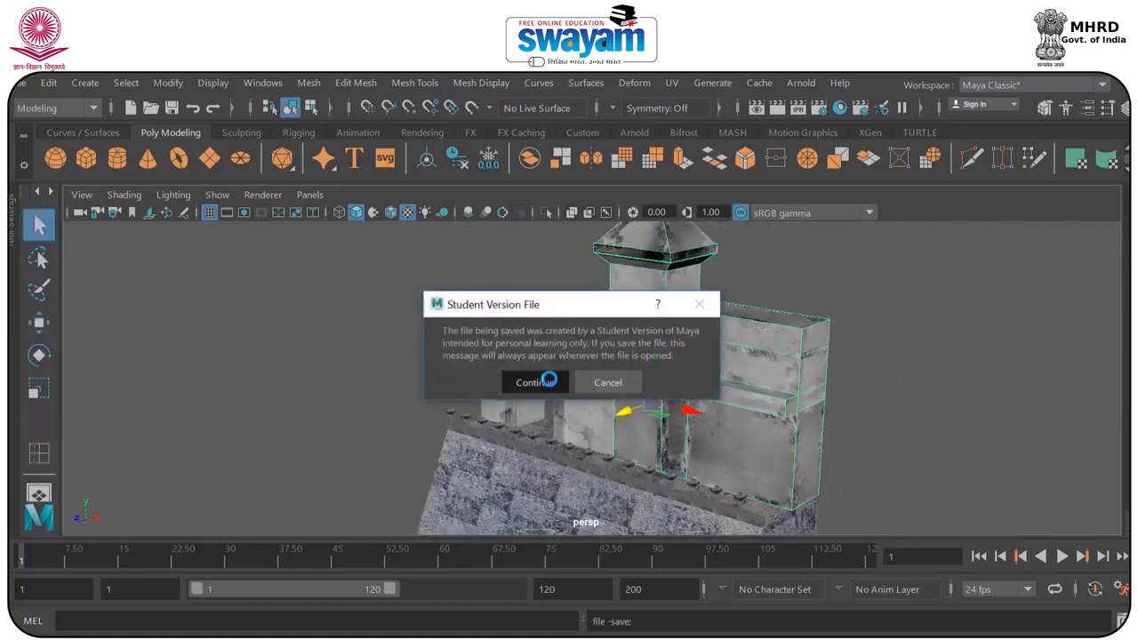
{"action": "left_click", "coordinate": [544, 308]}
Insert horizontal and vertical edge loops across the sloped stone wall along the joints of its block texture.
{"action": "key", "text": "w"}
{"action": "left_click_drag", "start_coordinate": [545, 308], "coordinate": [641, 351], "text": "alt"}
{"action": "scroll", "coordinate": [641, 352], "scroll_direction": "up", "scroll_amount": 3}
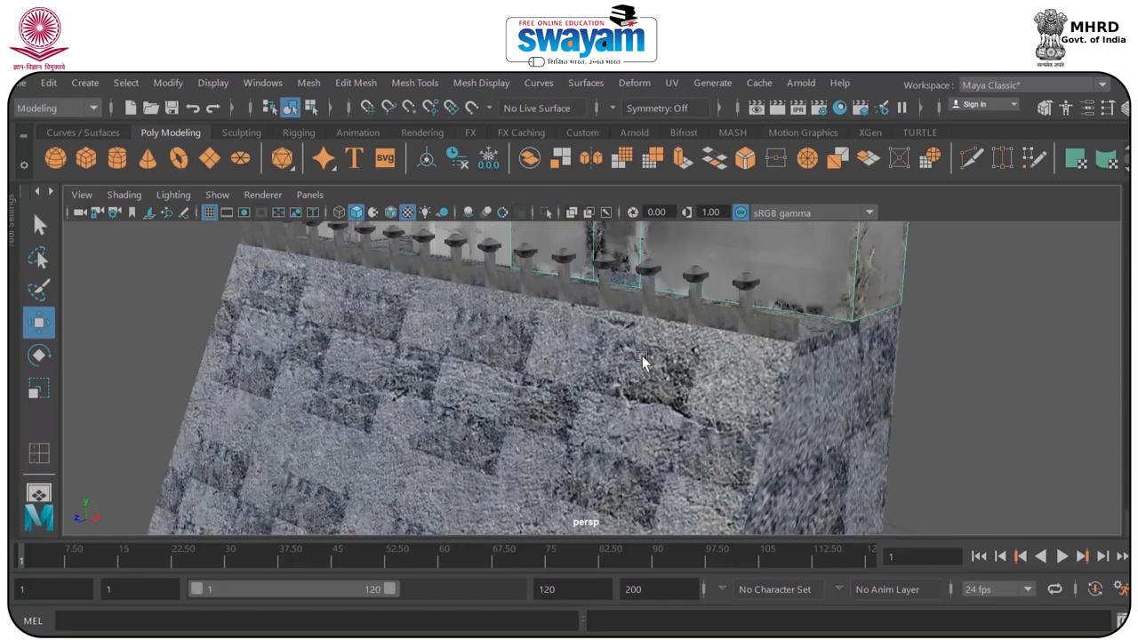
{"action": "scroll", "coordinate": [642, 355], "scroll_direction": "down", "scroll_amount": 5}
{"action": "left_click", "coordinate": [617, 402]}
{"action": "left_click_drag", "start_coordinate": [617, 403], "coordinate": [658, 397], "text": "alt"}
{"action": "middle_click_drag", "start_coordinate": [660, 400], "coordinate": [651, 339], "text": "alt"}
{"action": "left_click_drag", "start_coordinate": [652, 339], "coordinate": [579, 341], "text": "alt"}
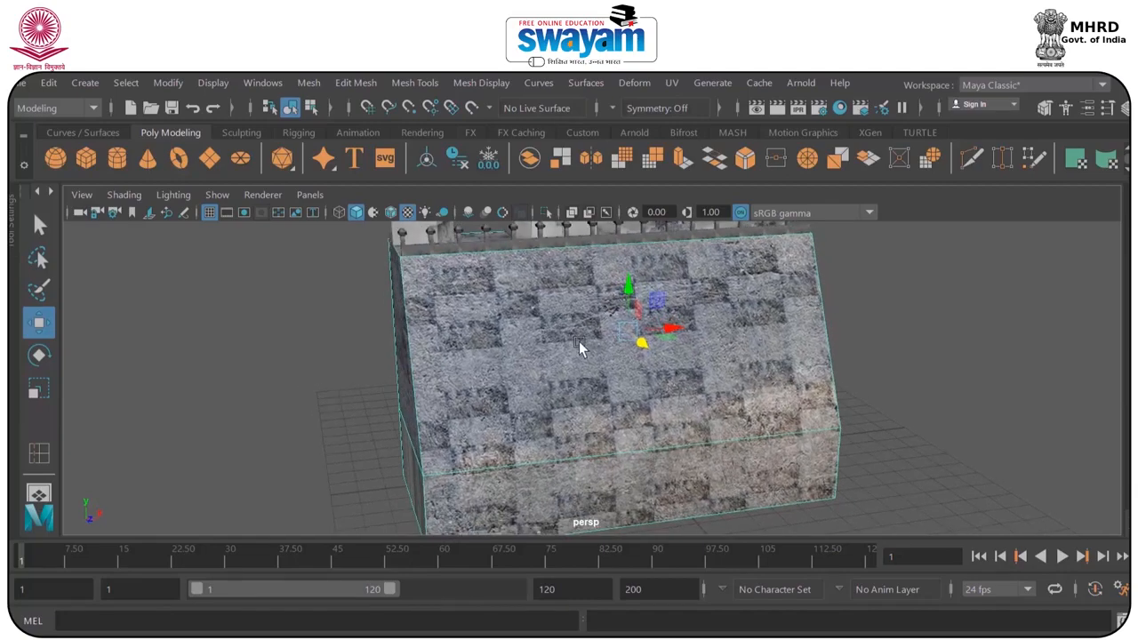
{"action": "left_click", "coordinate": [415, 83]}
{"action": "left_click", "coordinate": [455, 219]}
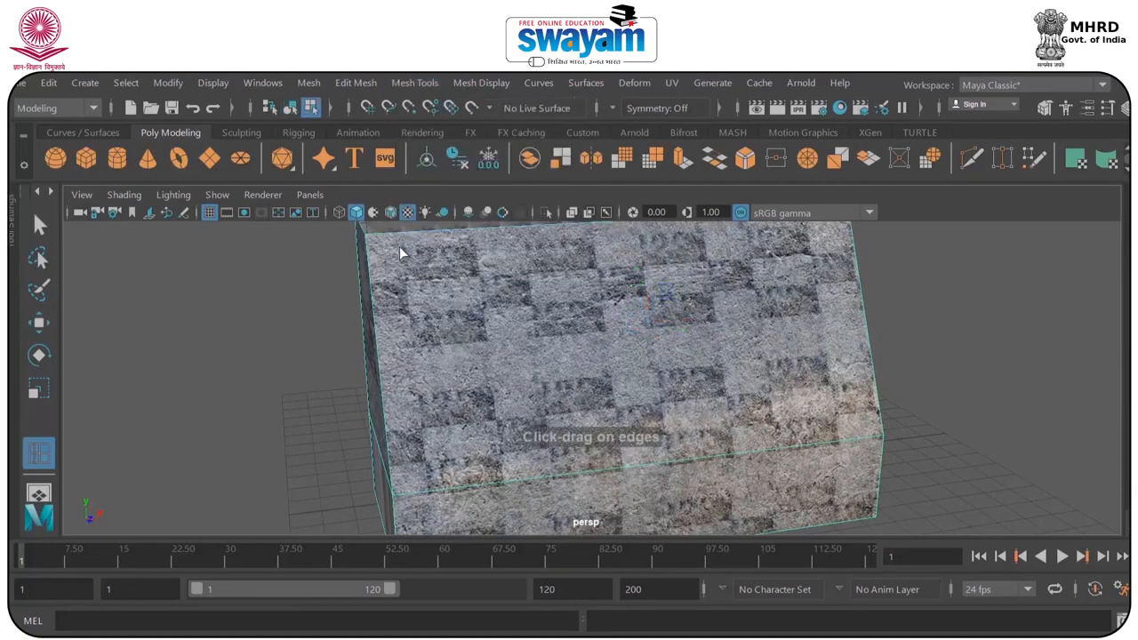
{"action": "left_click", "coordinate": [367, 249]}
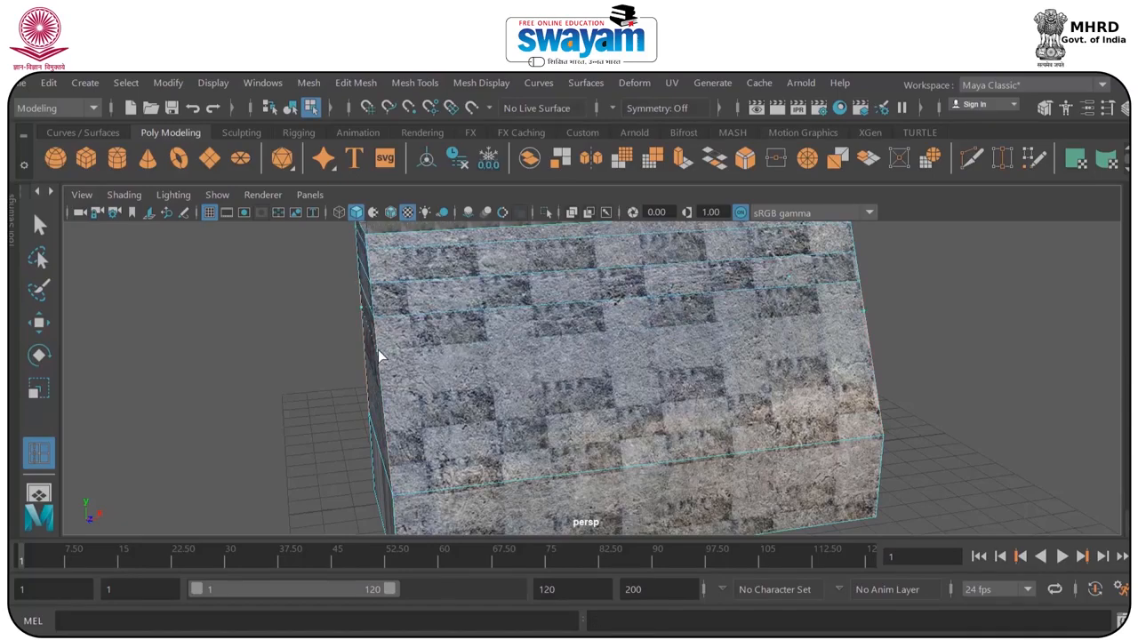
{"action": "left_click", "coordinate": [378, 349]}
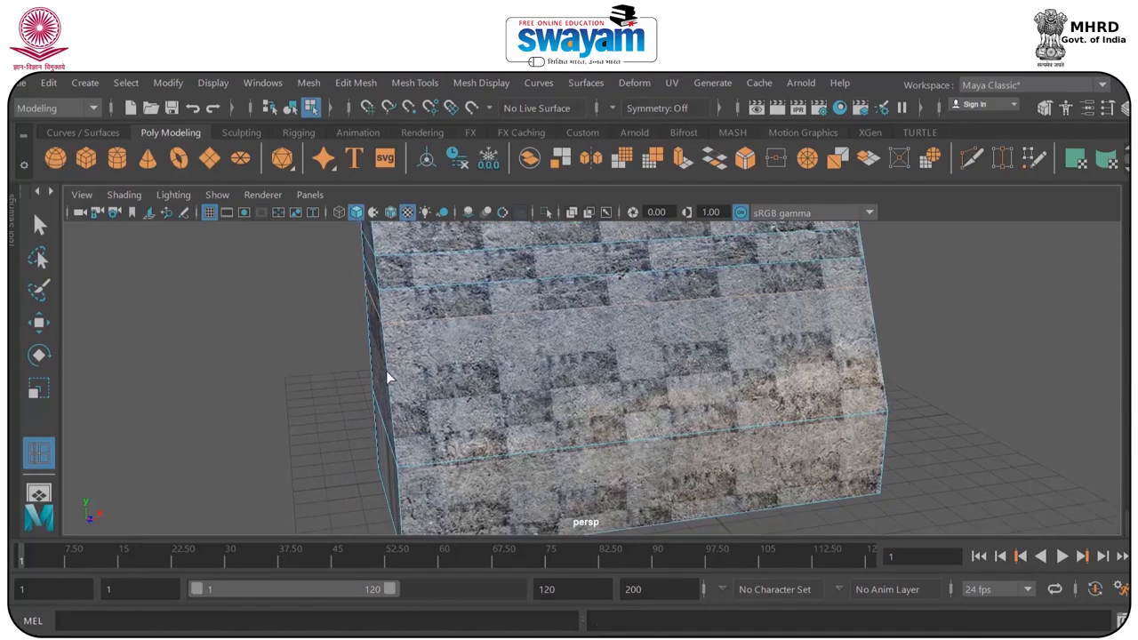
{"action": "left_click", "coordinate": [386, 371]}
{"action": "left_click_drag", "start_coordinate": [395, 446], "coordinate": [385, 396], "text": "alt"}
{"action": "left_click", "coordinate": [384, 397]}
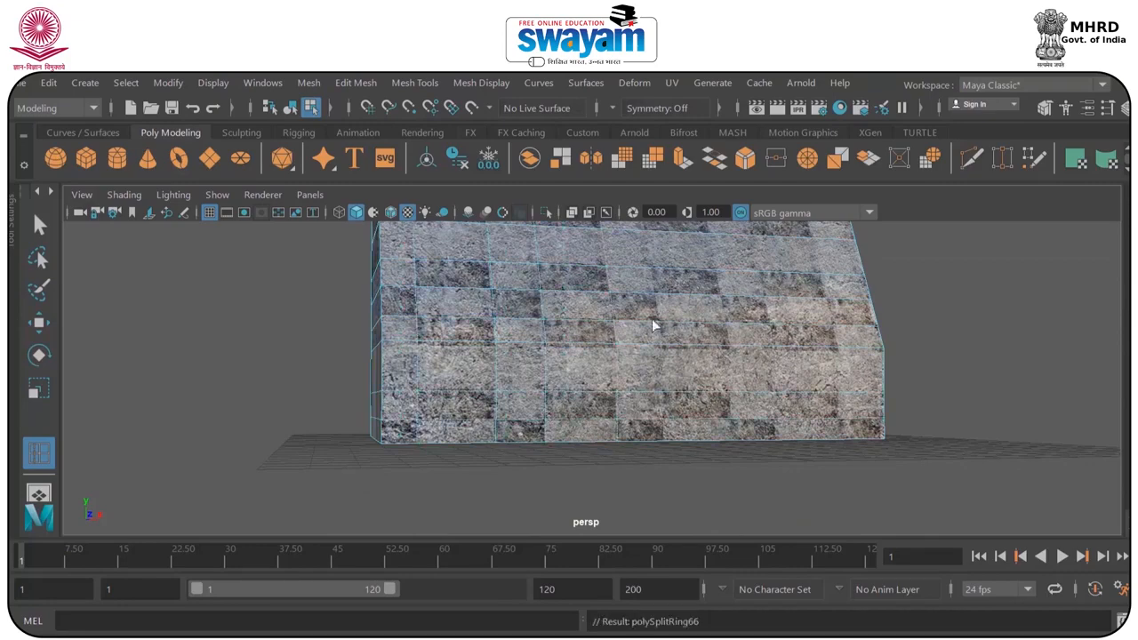
{"action": "left_click_drag", "start_coordinate": [747, 335], "coordinate": [704, 336], "text": "alt"}
{"action": "left_click_drag", "start_coordinate": [773, 327], "coordinate": [724, 332], "text": "alt"}
Select the dark stone block faces in the upper courses of the sloped wall.
{"action": "key", "text": "w"}
{"action": "right_click", "coordinate": [543, 234]}
{"action": "left_click", "coordinate": [539, 225]}
{"action": "left_click", "coordinate": [360, 269]}
{"action": "left_click", "coordinate": [318, 300], "text": "shift"}
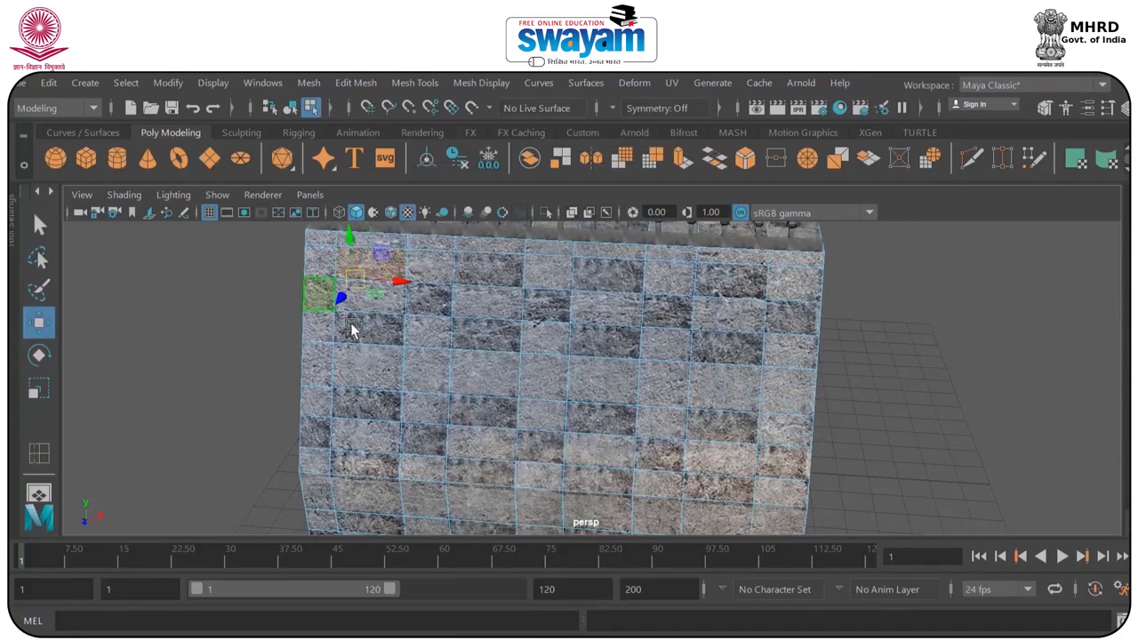
{"action": "left_click", "coordinate": [352, 327], "text": "shift"}
{"action": "left_click", "coordinate": [427, 303], "text": "shift"}
{"action": "left_click", "coordinate": [480, 277], "text": "shift"}
{"action": "left_click", "coordinate": [489, 336], "text": "shift"}
{"action": "left_click", "coordinate": [551, 309], "text": "shift"}
{"action": "left_click", "coordinate": [601, 343], "text": "shift"}
{"action": "left_click", "coordinate": [609, 279], "text": "shift"}
{"action": "left_click", "coordinate": [666, 313], "text": "shift"}
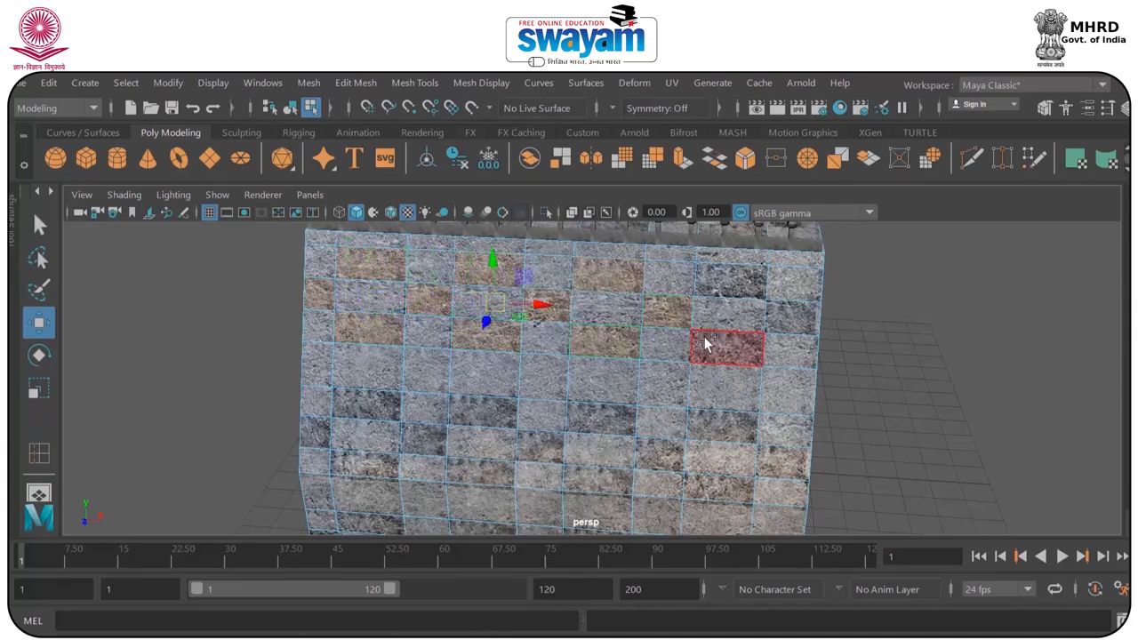
{"action": "left_click", "coordinate": [717, 347], "text": "shift"}
{"action": "left_click", "coordinate": [731, 282], "text": "shift"}
Add the dark blocks in the lower courses to the selection and extrude them slightly outward from the wall.
{"action": "left_click_drag", "start_coordinate": [718, 483], "coordinate": [531, 436], "text": "alt"}
{"action": "left_click_drag", "start_coordinate": [803, 451], "coordinate": [835, 367], "text": "alt"}
{"action": "left_click_drag", "start_coordinate": [791, 329], "coordinate": [891, 337], "text": "shift"}
{"action": "right_click_drag", "start_coordinate": [779, 330], "coordinate": [864, 144]}
{"action": "left_click", "coordinate": [866, 273]}
{"action": "scroll", "coordinate": [869, 286], "scroll_direction": "down", "scroll_amount": 3}
{"action": "left_click_drag", "start_coordinate": [870, 293], "coordinate": [492, 350], "text": "alt"}
Preview the sloped stone wall in smooth mesh display and switch back to the unsmoothed display.
{"action": "left_click", "coordinate": [490, 321]}
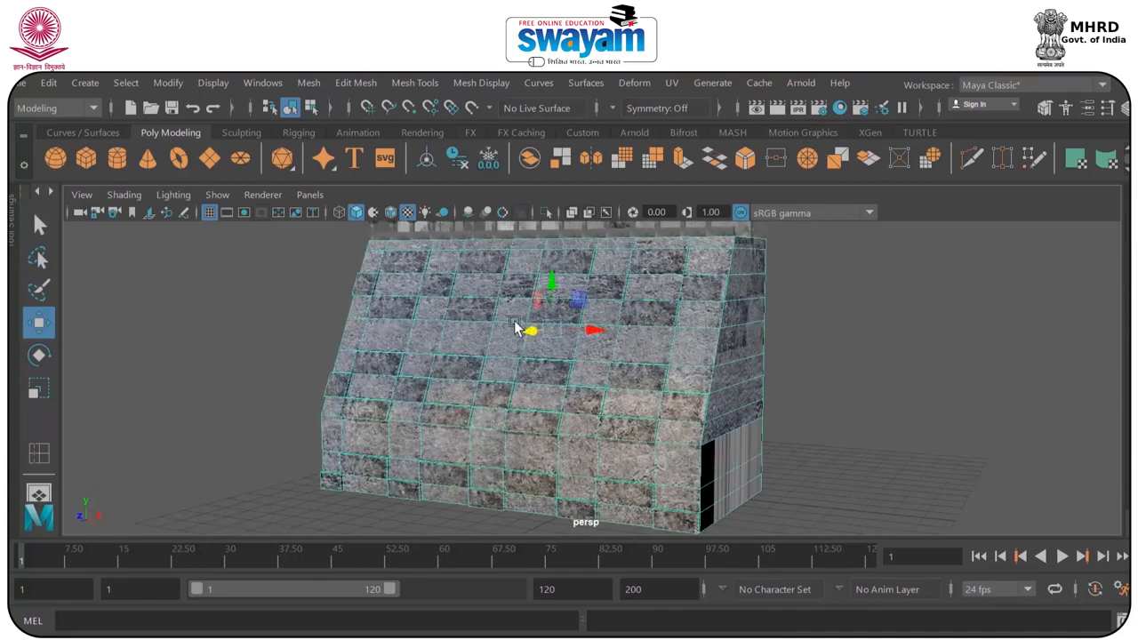
{"action": "key", "text": "3"}
{"action": "left_click", "coordinate": [815, 318]}
{"action": "scroll", "coordinate": [765, 335], "scroll_direction": "down", "scroll_amount": 3}
{"action": "left_click_drag", "start_coordinate": [641, 345], "coordinate": [529, 372], "text": "alt"}
{"action": "left_click", "coordinate": [510, 338]}
{"action": "key", "text": "1"}
Insert edge loops near the edges and corners of the tower's roof, eave, shaft and dark collar.
{"action": "left_click", "coordinate": [355, 377]}
{"action": "scroll", "coordinate": [366, 369], "scroll_direction": "up", "scroll_amount": 4}
{"action": "left_click_drag", "start_coordinate": [366, 369], "coordinate": [420, 360], "text": "alt"}
{"action": "middle_click_drag", "start_coordinate": [420, 361], "coordinate": [441, 457], "text": "alt"}
{"action": "left_click_drag", "start_coordinate": [441, 457], "coordinate": [503, 449], "text": "alt"}
{"action": "left_click", "coordinate": [518, 405]}
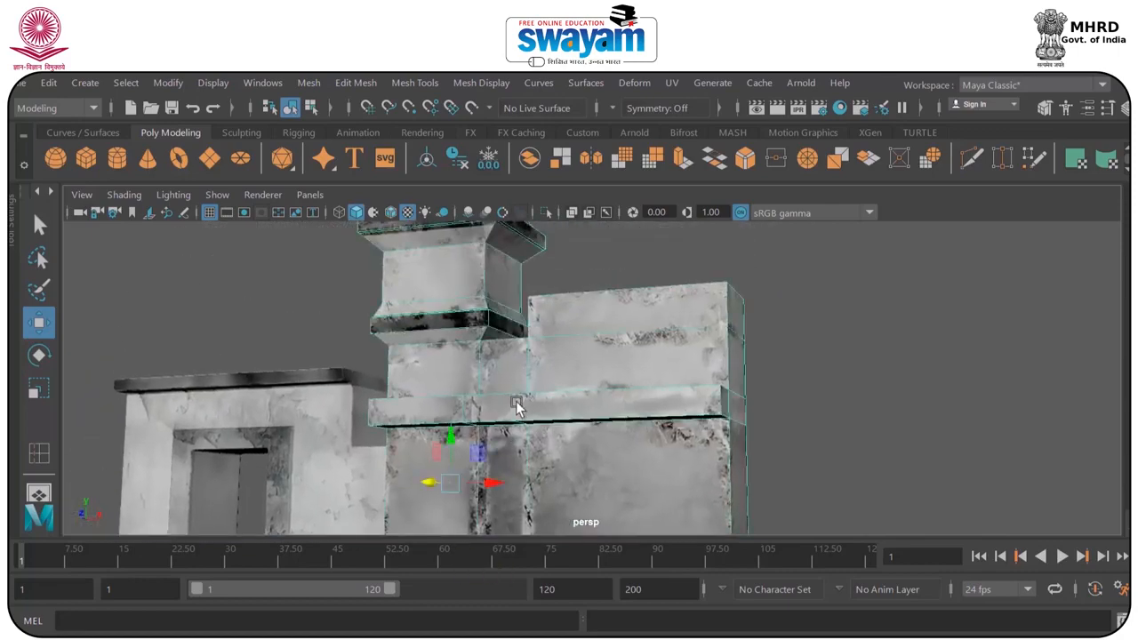
{"action": "left_click_drag", "start_coordinate": [519, 406], "coordinate": [462, 408], "text": "alt"}
{"action": "middle_click_drag", "start_coordinate": [489, 360], "coordinate": [537, 470], "text": "alt"}
{"action": "scroll", "coordinate": [533, 458], "scroll_direction": "up", "scroll_amount": 3}
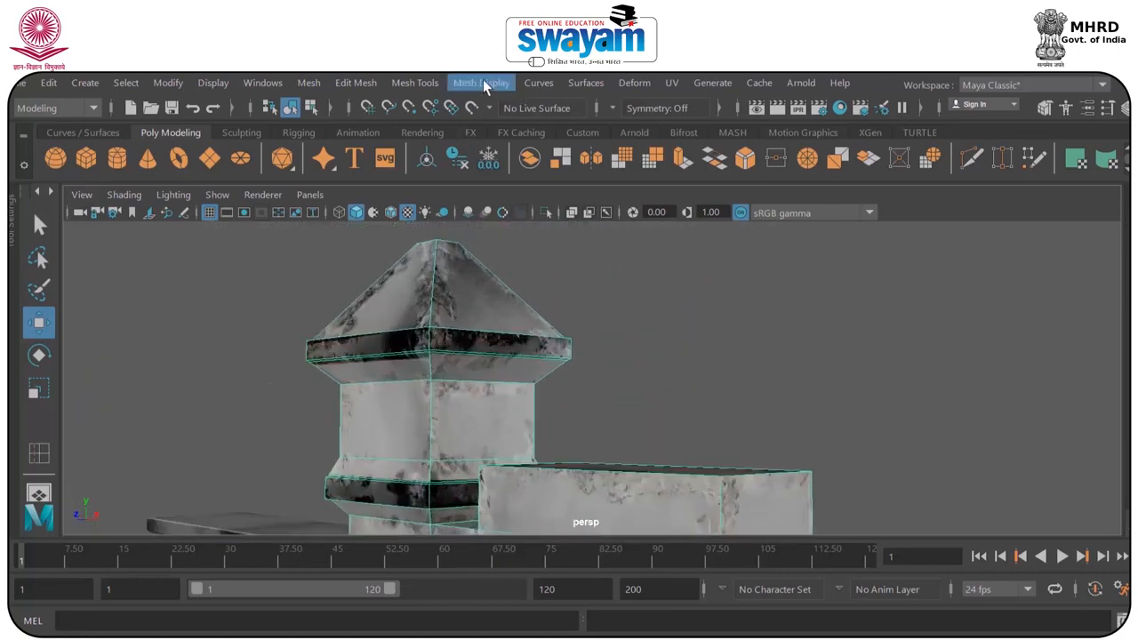
{"action": "left_click", "coordinate": [483, 83]}
{"action": "left_click", "coordinate": [439, 219]}
{"action": "mouse_move", "coordinate": [407, 298]}
{"action": "left_mouse_down", "text": "alt"}
{"action": "mouse_move", "coordinate": [418, 322]}
{"action": "mouse_move", "coordinate": [401, 299]}
{"action": "left_mouse_up", "text": "alt"}
{"action": "left_click", "coordinate": [400, 255]}
{"action": "left_click_drag", "start_coordinate": [368, 237], "coordinate": [520, 477], "text": "alt"}
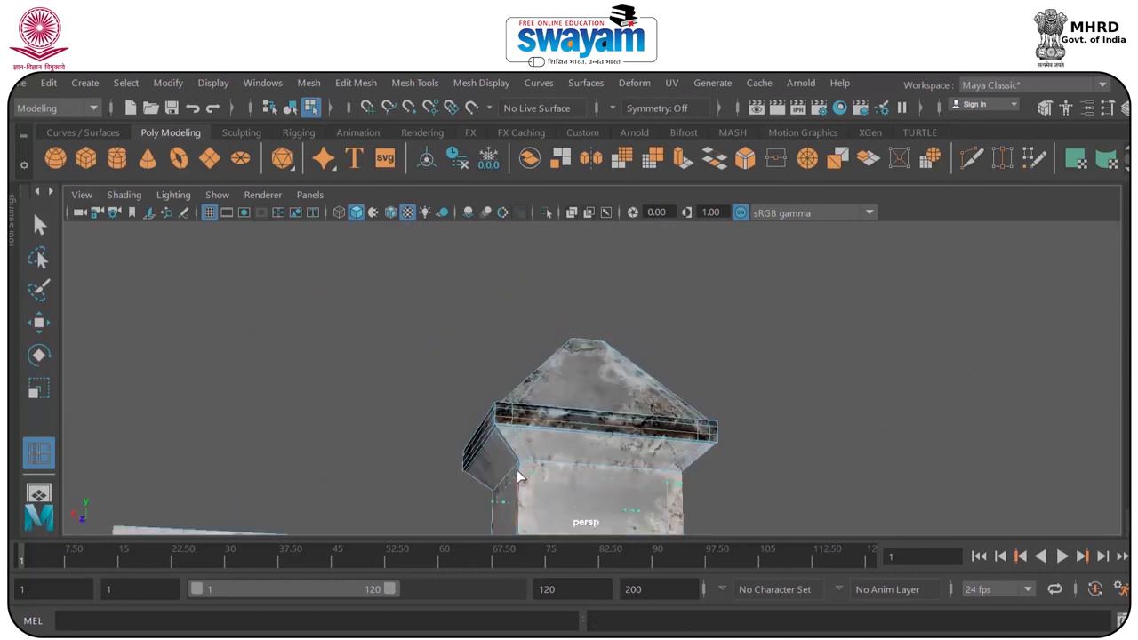
{"action": "left_click_drag", "start_coordinate": [501, 432], "coordinate": [511, 389], "text": "alt"}
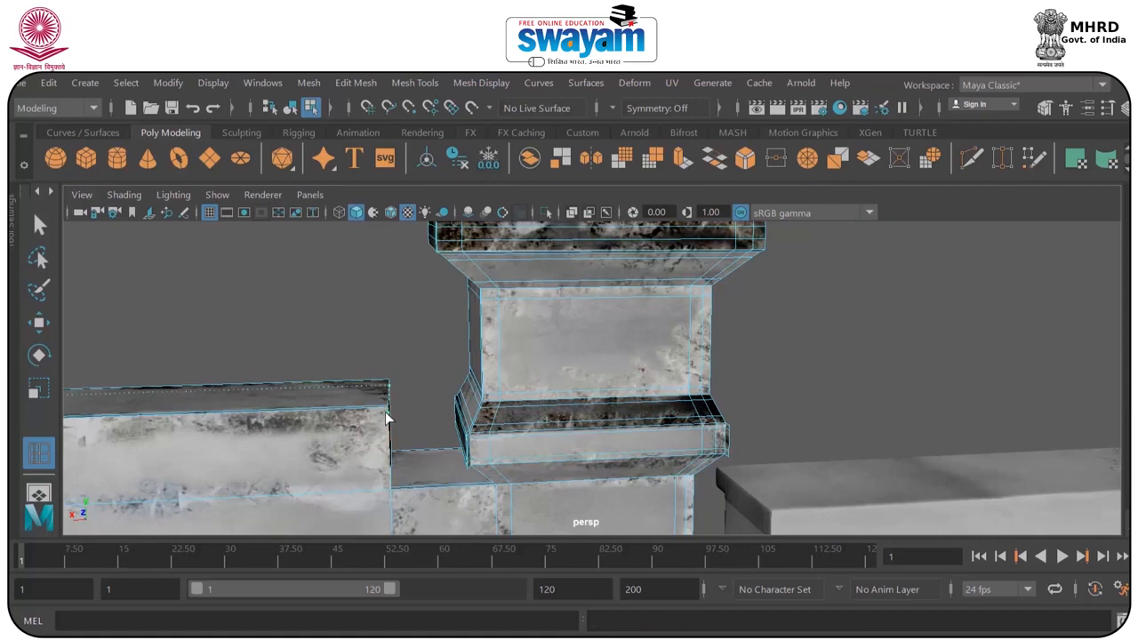
Insert edge loops near the corners, top edge and projecting ledge of the wall block attached to the tower.
{"action": "left_click_drag", "start_coordinate": [385, 412], "coordinate": [365, 378], "text": "alt"}
{"action": "left_click_drag", "start_coordinate": [394, 436], "coordinate": [338, 494], "text": "alt"}
{"action": "left_click_drag", "start_coordinate": [440, 514], "coordinate": [344, 397], "text": "alt"}
{"action": "scroll", "coordinate": [345, 398], "scroll_direction": "down", "scroll_amount": 6}
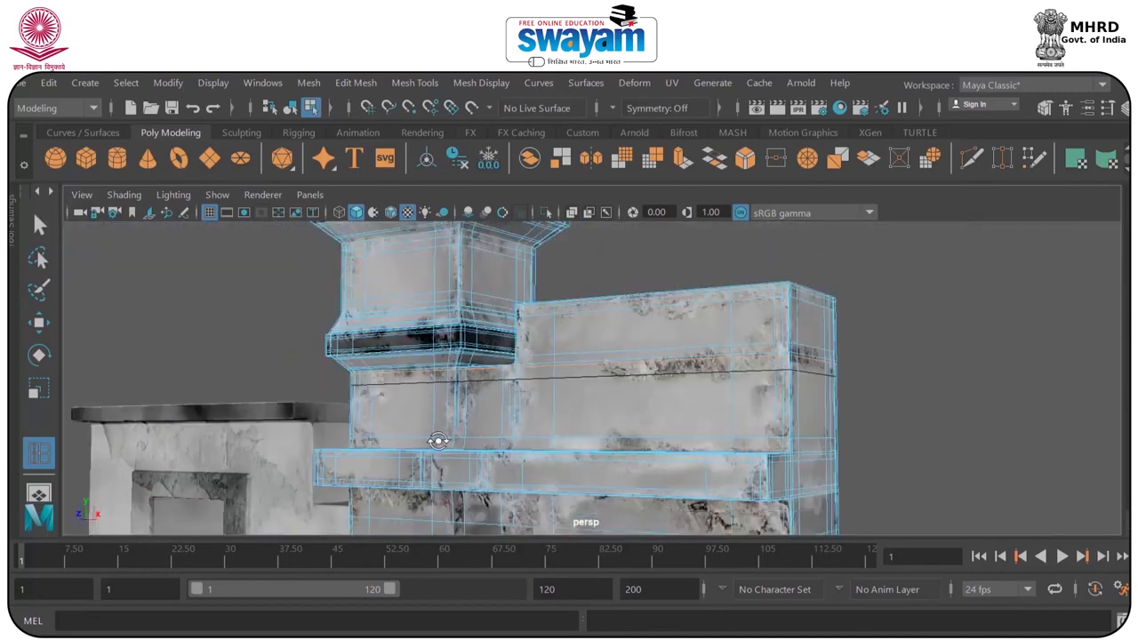
{"action": "left_click_drag", "start_coordinate": [439, 439], "coordinate": [507, 429], "text": "alt"}
{"action": "right_click_drag", "start_coordinate": [507, 429], "coordinate": [595, 145]}
Deselect the tower building and save the scene, accepting the student version notice.
{"action": "left_click", "coordinate": [735, 293]}
{"action": "scroll", "coordinate": [735, 294], "scroll_direction": "down", "scroll_amount": 6}
{"action": "left_click_drag", "start_coordinate": [702, 425], "coordinate": [515, 418], "text": "alt"}
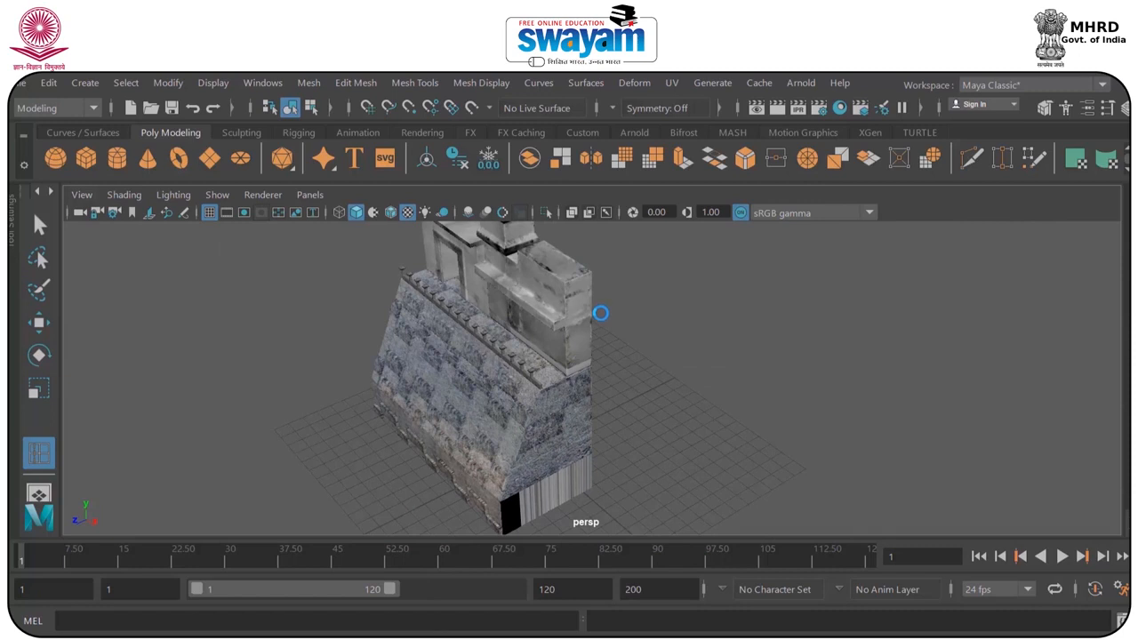
{"action": "left_click", "coordinate": [560, 382]}
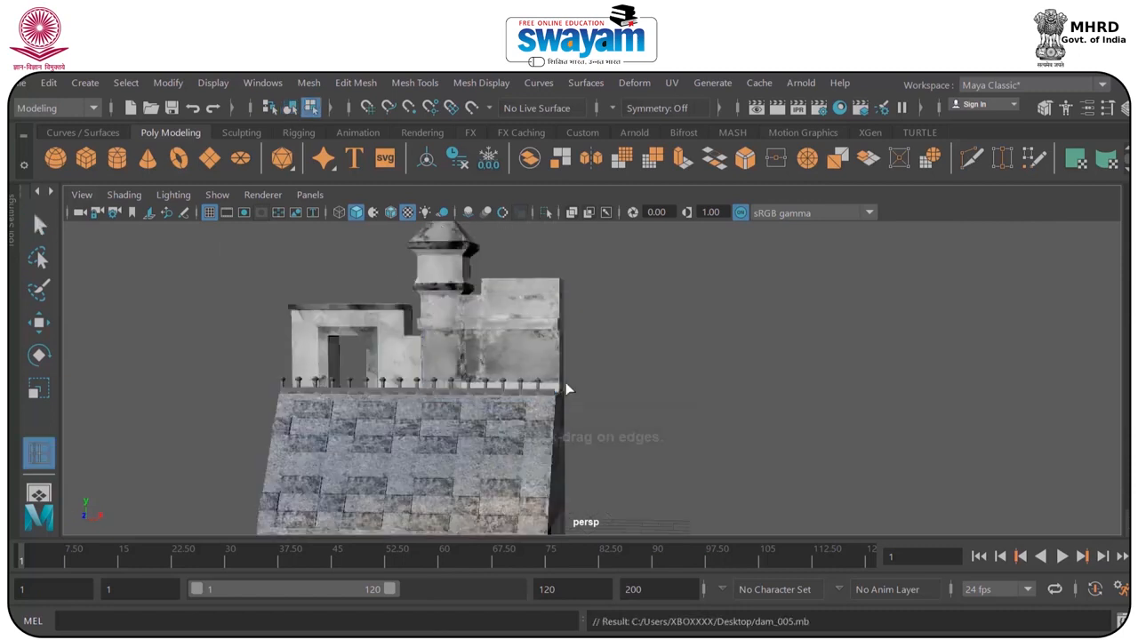
Select the sloped stone wall together with the barricade posts in object mode and group them.
{"action": "key", "text": "w"}
{"action": "left_click_drag", "start_coordinate": [468, 425], "coordinate": [526, 300], "text": "alt"}
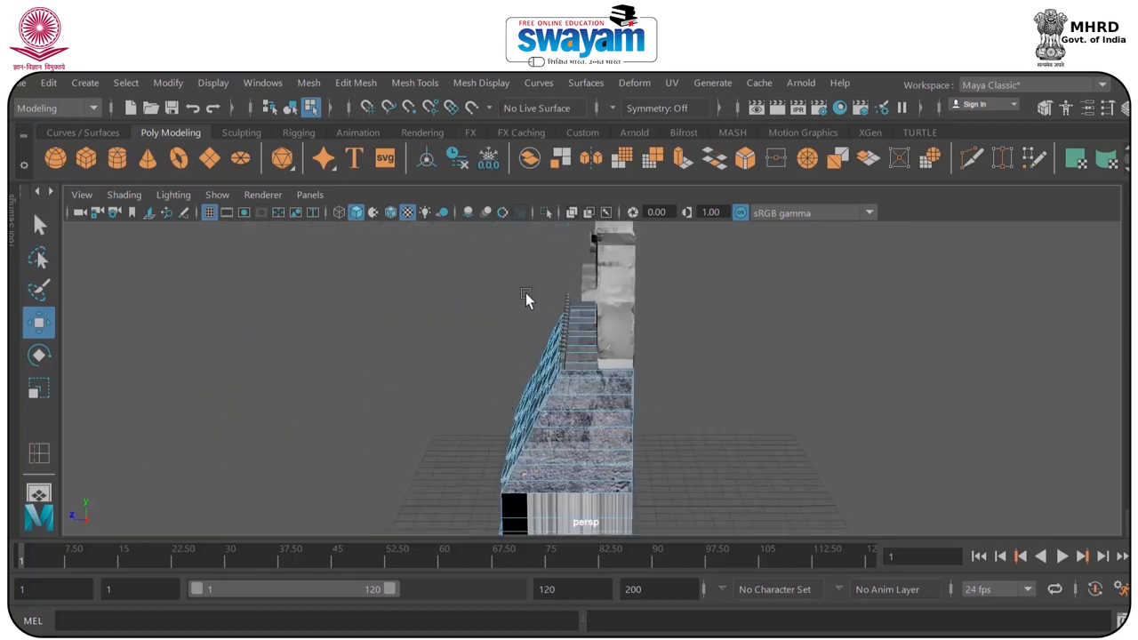
{"action": "key", "text": "F8"}
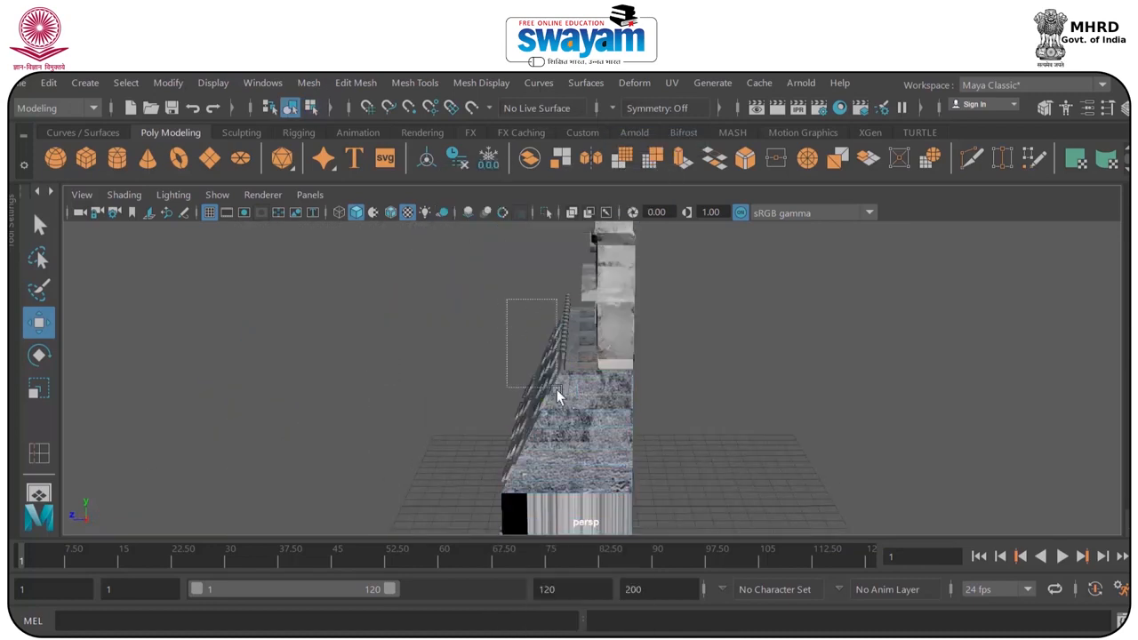
{"action": "left_click_drag", "start_coordinate": [569, 411], "coordinate": [570, 412]}
{"action": "left_click_drag", "start_coordinate": [571, 411], "coordinate": [566, 374], "text": "alt"}
{"action": "left_click", "coordinate": [445, 350]}
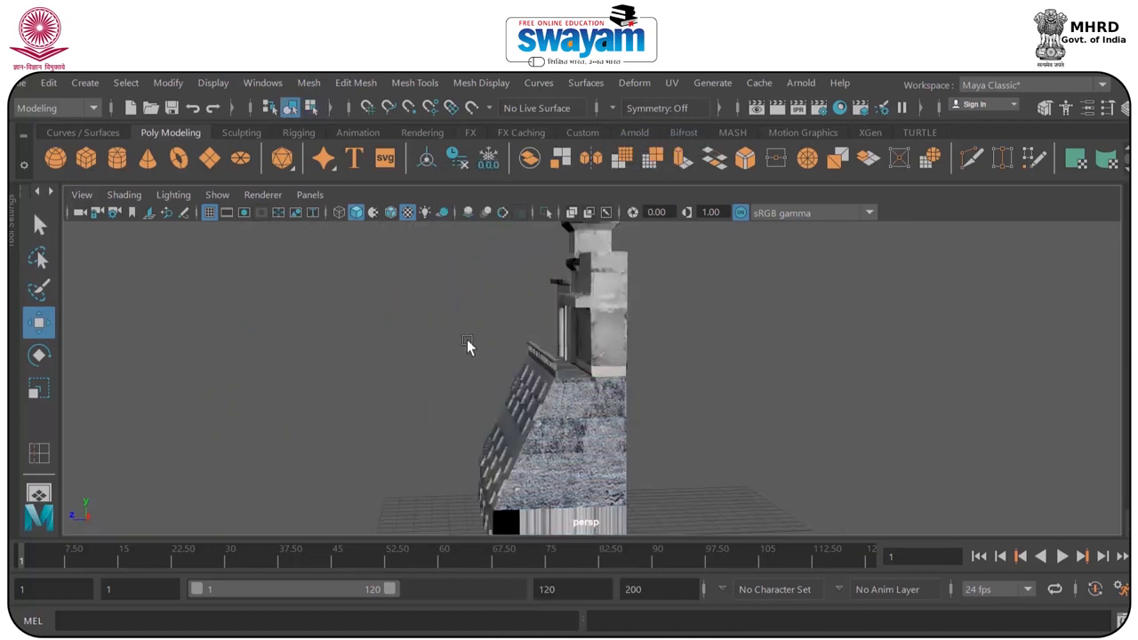
{"action": "left_click_drag", "start_coordinate": [466, 340], "coordinate": [480, 352], "text": "alt"}
{"action": "left_click_drag", "start_coordinate": [580, 449], "coordinate": [580, 449]}
{"action": "left_click_drag", "start_coordinate": [580, 449], "coordinate": [543, 418], "text": "alt"}
{"action": "key", "text": "ctrl+g"}
Open the Outliner and select group1, which holds the sloped wall and barricade.
{"action": "left_click", "coordinate": [325, 439]}
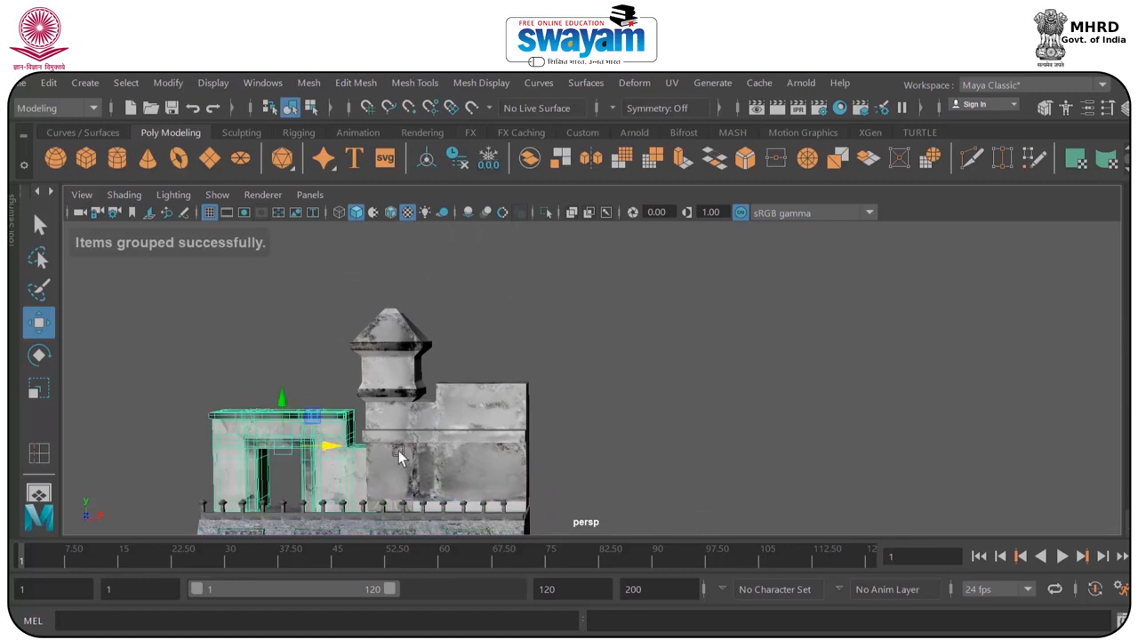
{"action": "left_click_drag", "start_coordinate": [399, 455], "coordinate": [432, 394], "text": "alt"}
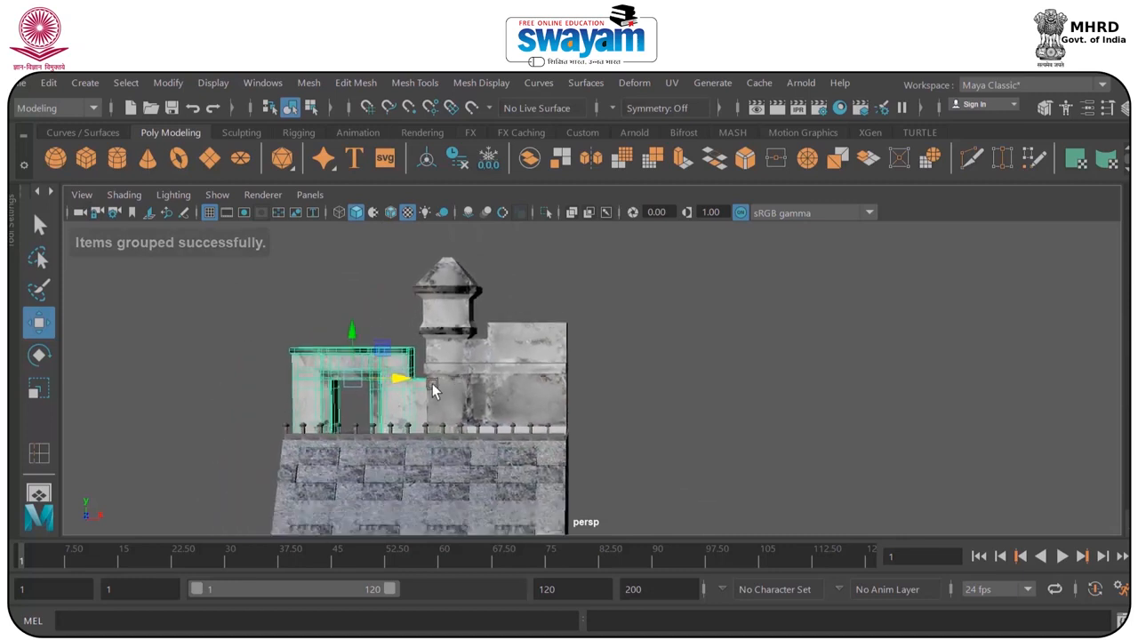
{"action": "left_click", "coordinate": [50, 84]}
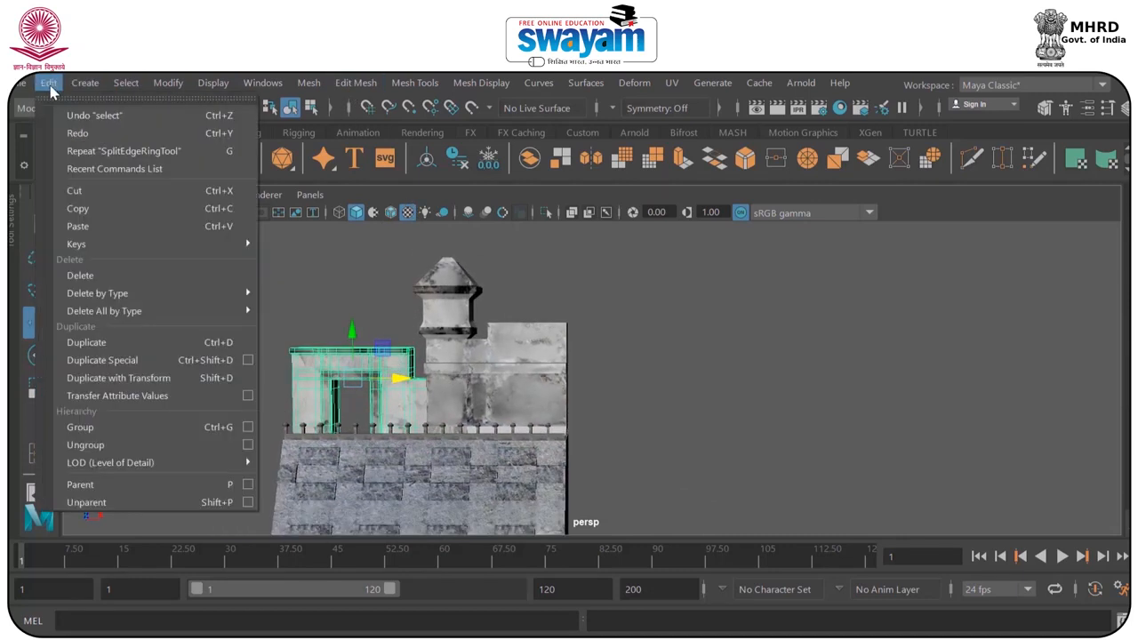
{"action": "left_click", "coordinate": [212, 83]}
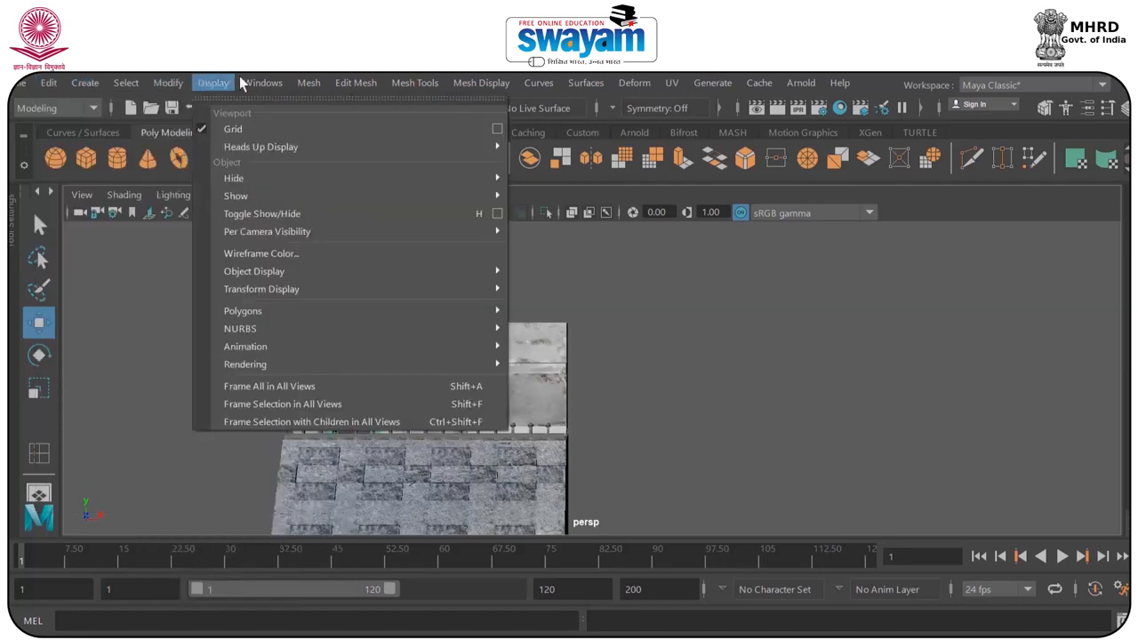
{"action": "left_click", "coordinate": [301, 273]}
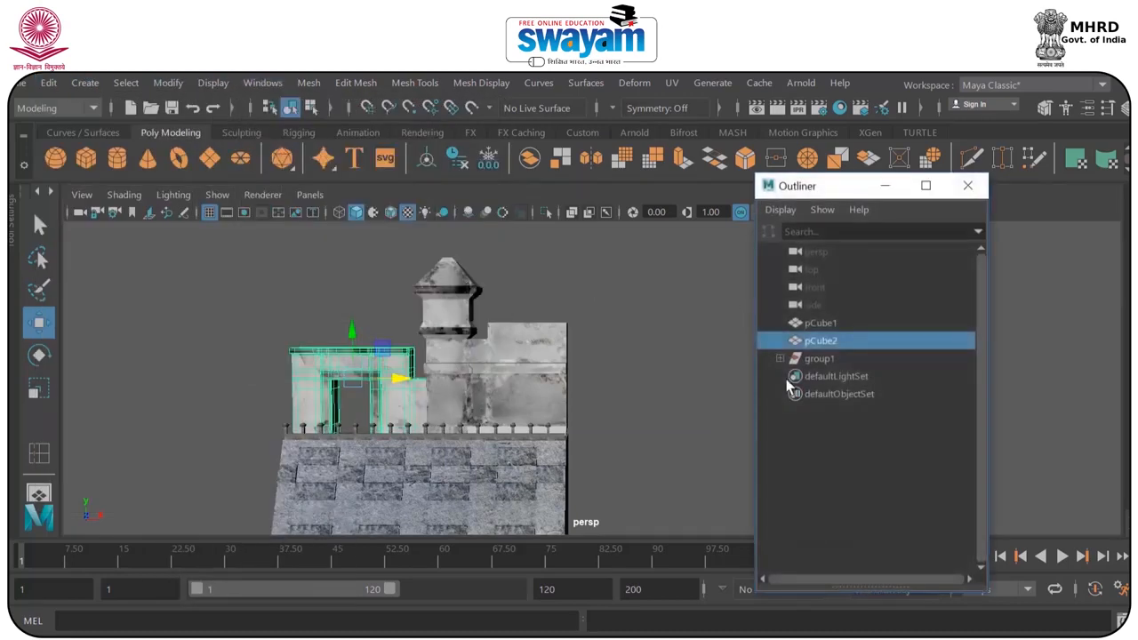
{"action": "left_click", "coordinate": [820, 359]}
Duplicate the wall and barricade group and move the copy along X until it adjoins the original's end.
{"action": "key", "text": "f"}
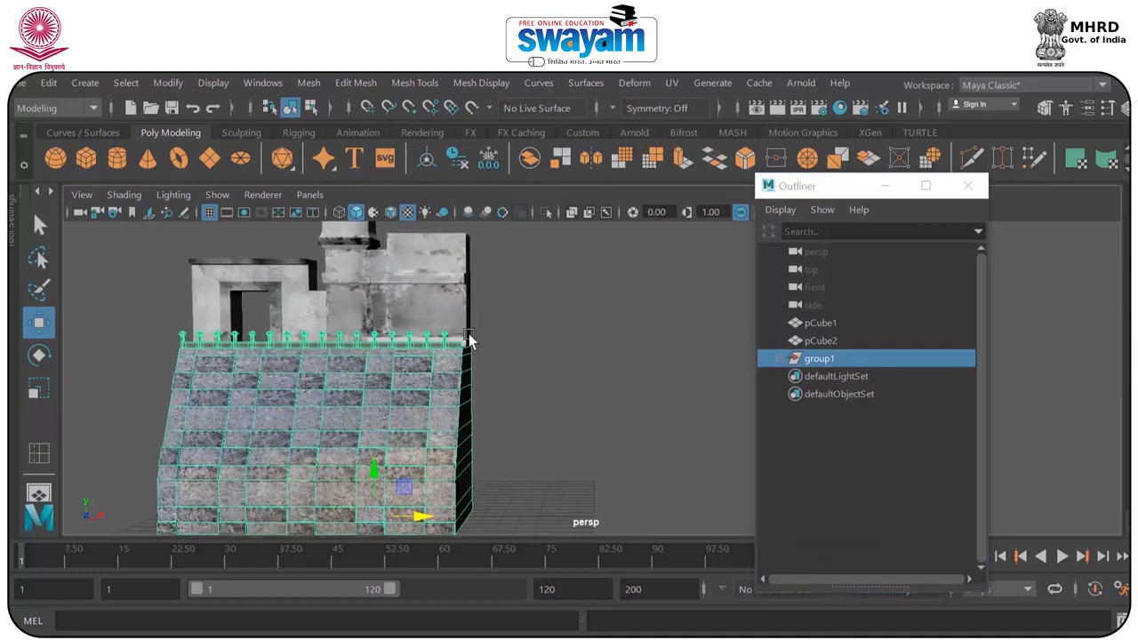
{"action": "key", "text": "ctrl+d"}
{"action": "left_click_drag", "start_coordinate": [471, 483], "coordinate": [676, 494]}
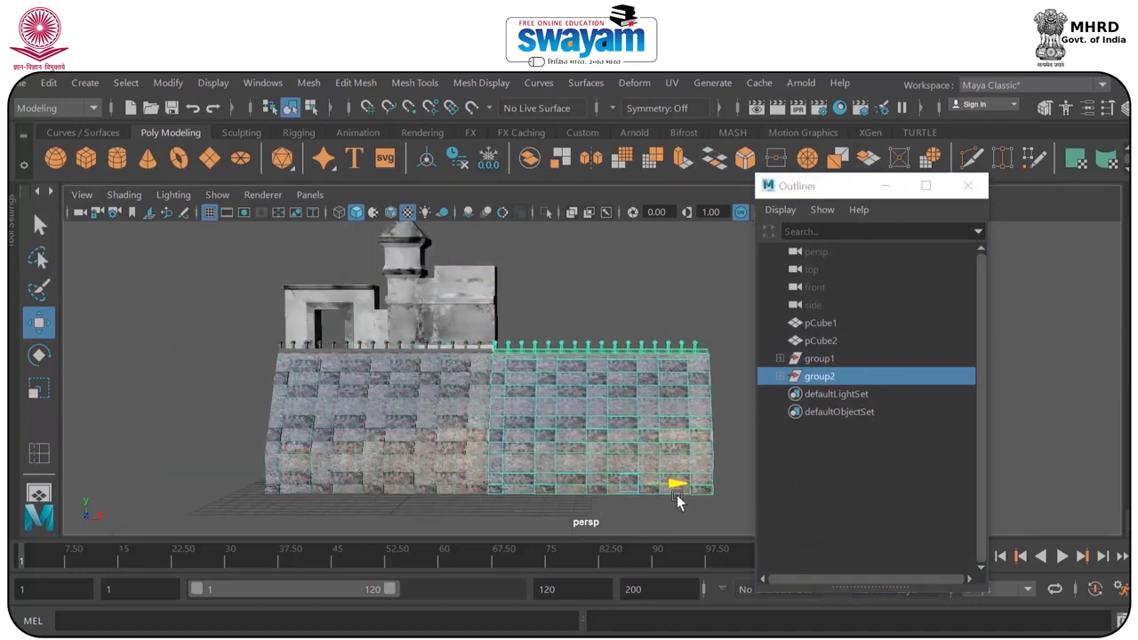
Try to duplicate the copied wall section once more and undo the duplication.
{"action": "key", "text": "f"}
{"action": "key", "text": "ctrl+d"}
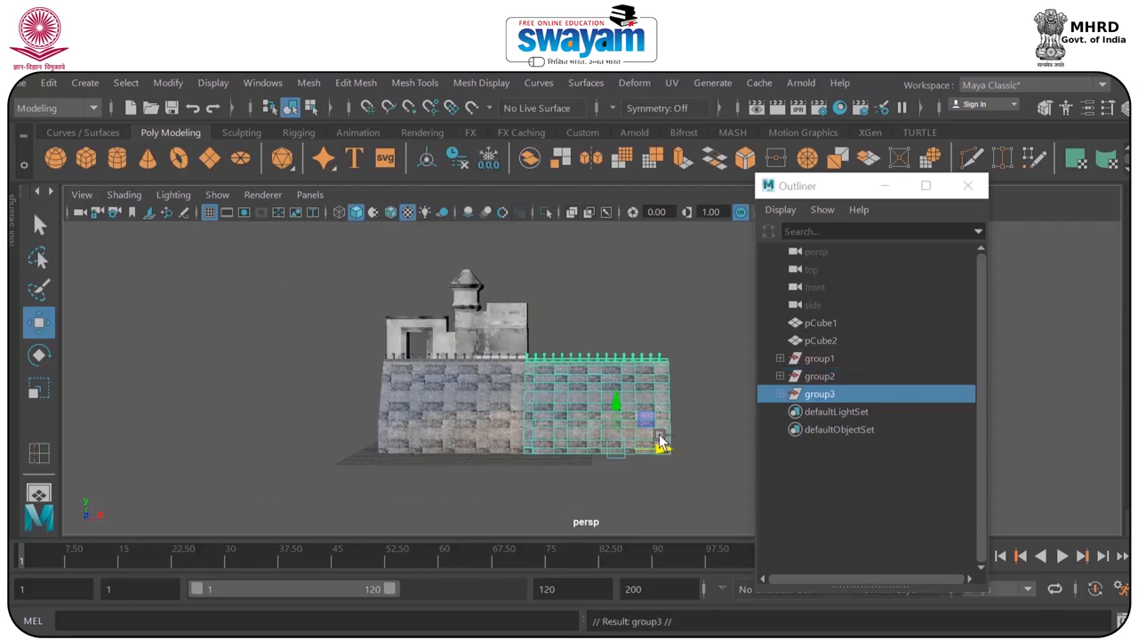
{"action": "key", "text": "ctrl+z"}
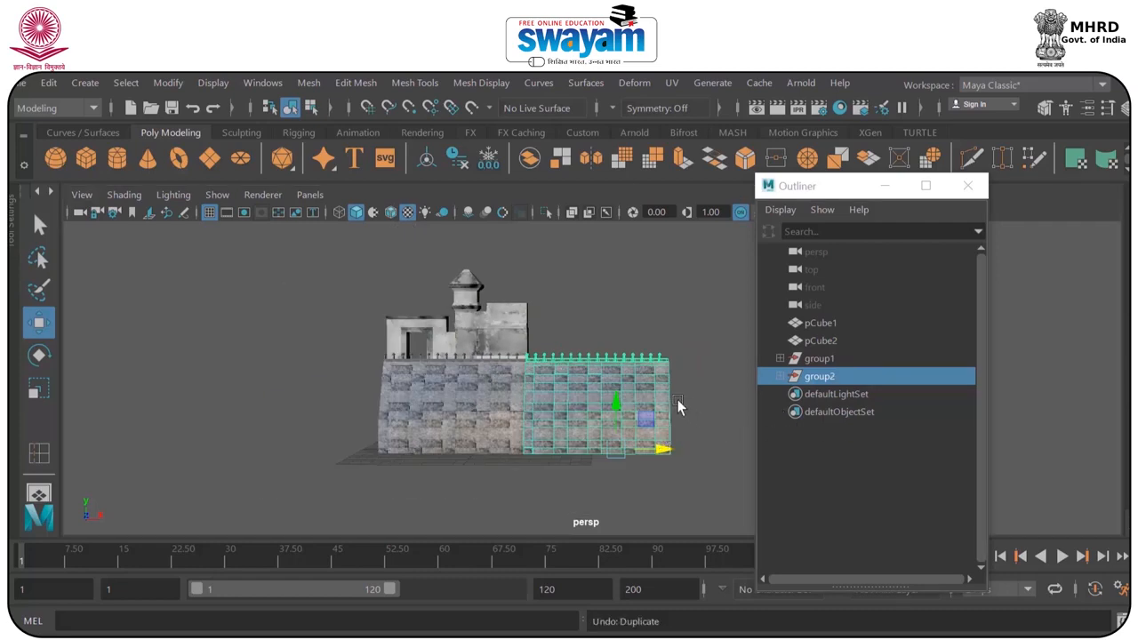
Duplicate the second wall and barricade group and move the copy along X until it adjoins the wall's end.
{"action": "middle_click_drag", "start_coordinate": [678, 406], "coordinate": [462, 440], "text": "alt"}
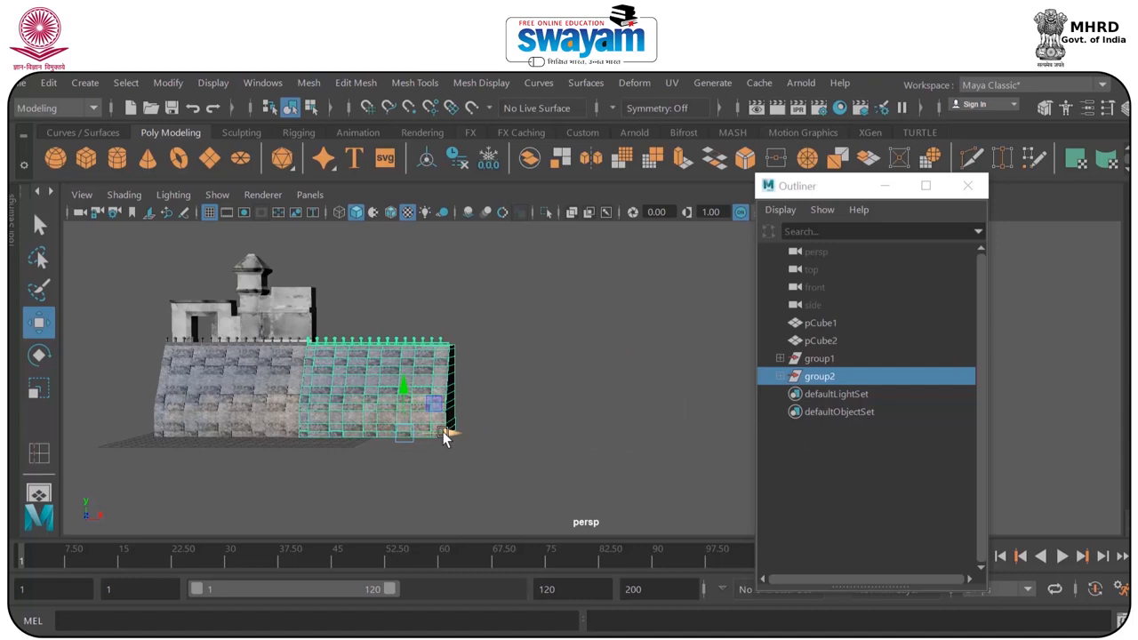
{"action": "key", "text": "ctrl+d"}
{"action": "left_click_drag", "start_coordinate": [443, 431], "coordinate": [582, 436]}
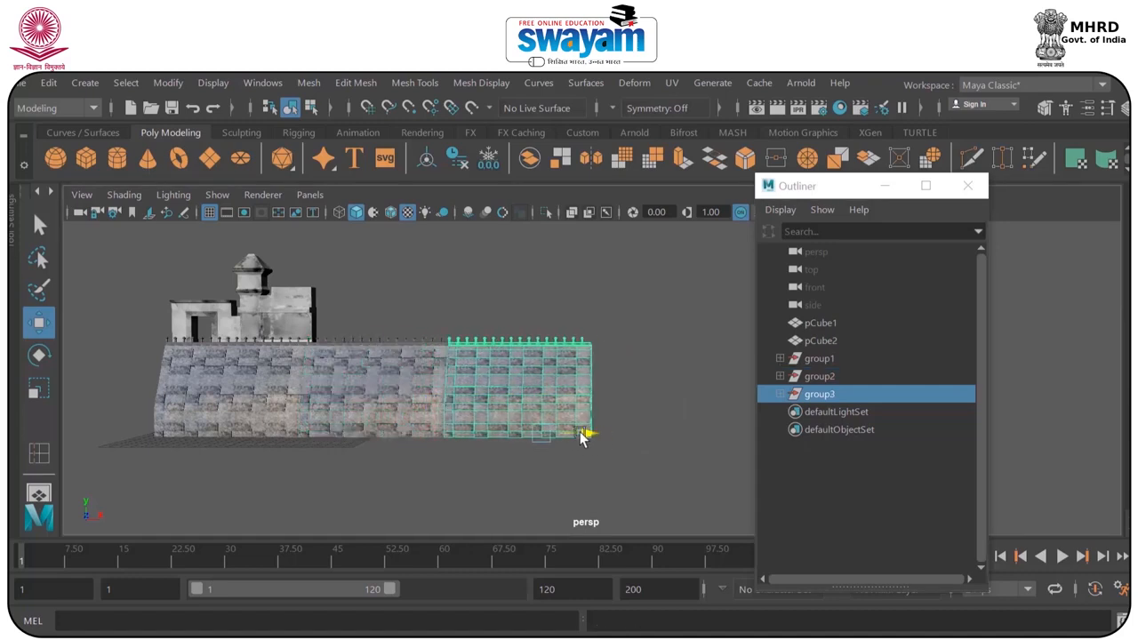
{"action": "left_click", "coordinate": [678, 397]}
Try to duplicate the doorway block beside the tower and move the copy along X.
{"action": "left_click_drag", "start_coordinate": [522, 411], "coordinate": [629, 373], "text": "alt"}
{"action": "scroll", "coordinate": [473, 369], "scroll_direction": "up", "scroll_amount": 4}
{"action": "left_click", "coordinate": [290, 329]}
{"action": "left_click", "coordinate": [442, 313]}
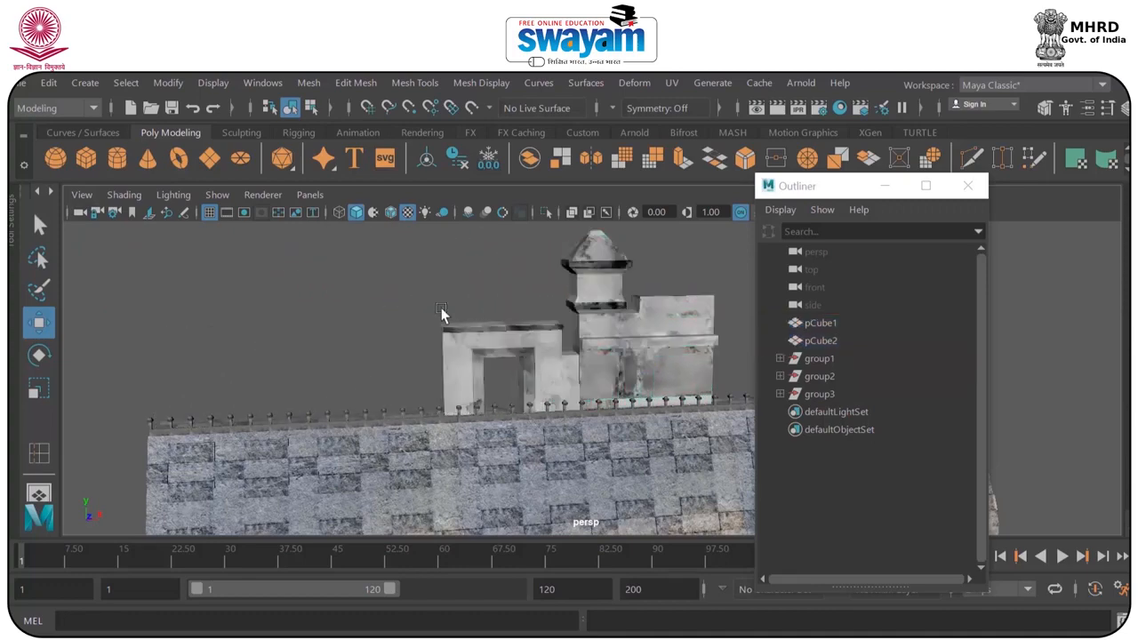
{"action": "left_click", "coordinate": [474, 359]}
{"action": "left_click_drag", "start_coordinate": [474, 358], "coordinate": [514, 359], "text": "alt"}
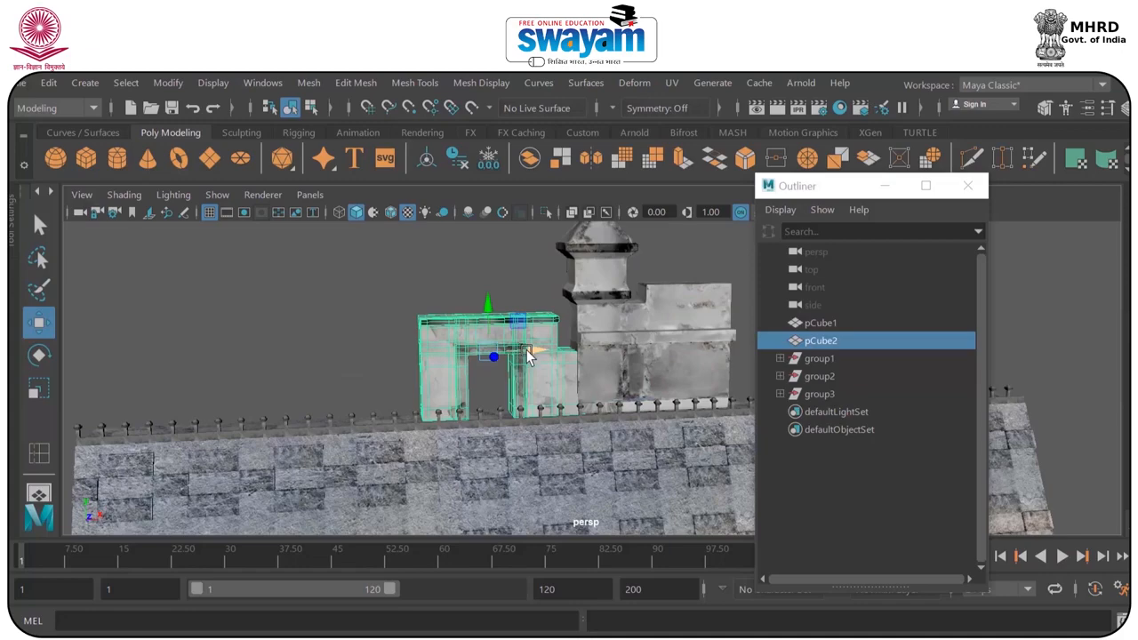
{"action": "left_click_drag", "start_coordinate": [633, 302], "coordinate": [543, 378], "text": "alt"}
{"action": "left_click", "coordinate": [495, 331]}
{"action": "key", "text": "ctrl+d"}
{"action": "left_click_drag", "start_coordinate": [535, 338], "coordinate": [436, 344], "text": "alt"}
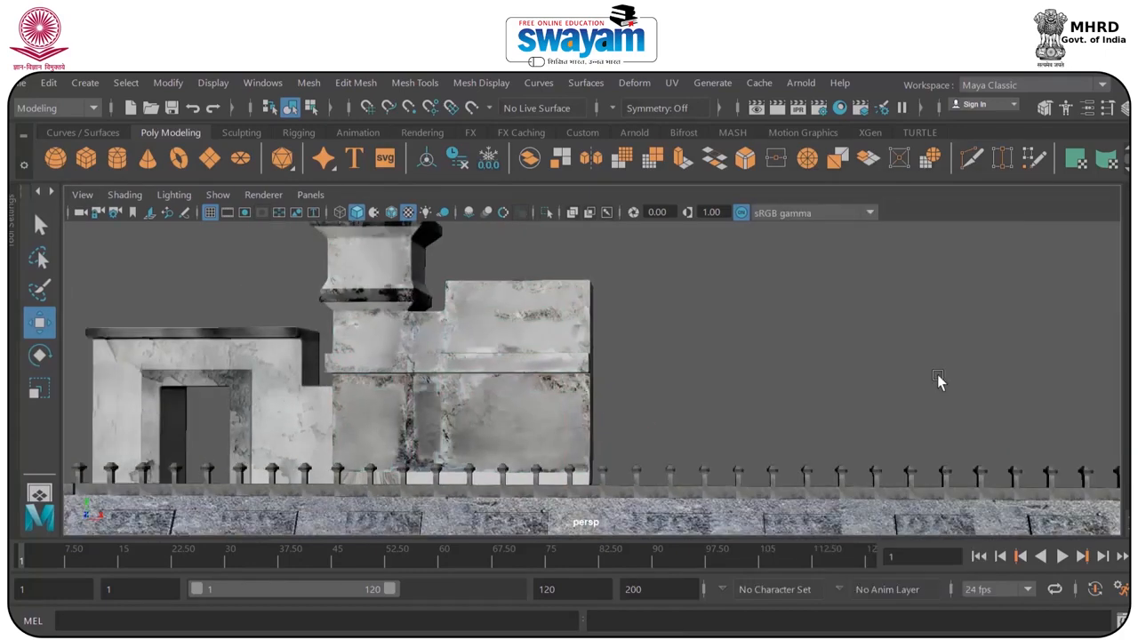
Select the tower building and move its pivot along X to its outer edge opposite the doorway.
{"action": "scroll", "coordinate": [939, 382], "scroll_direction": "down", "scroll_amount": 5}
{"action": "left_click_drag", "start_coordinate": [870, 396], "coordinate": [837, 406], "text": "alt"}
{"action": "middle_click_drag", "start_coordinate": [739, 428], "coordinate": [758, 373], "text": "alt"}
{"action": "left_click_drag", "start_coordinate": [604, 392], "coordinate": [452, 328], "text": "alt"}
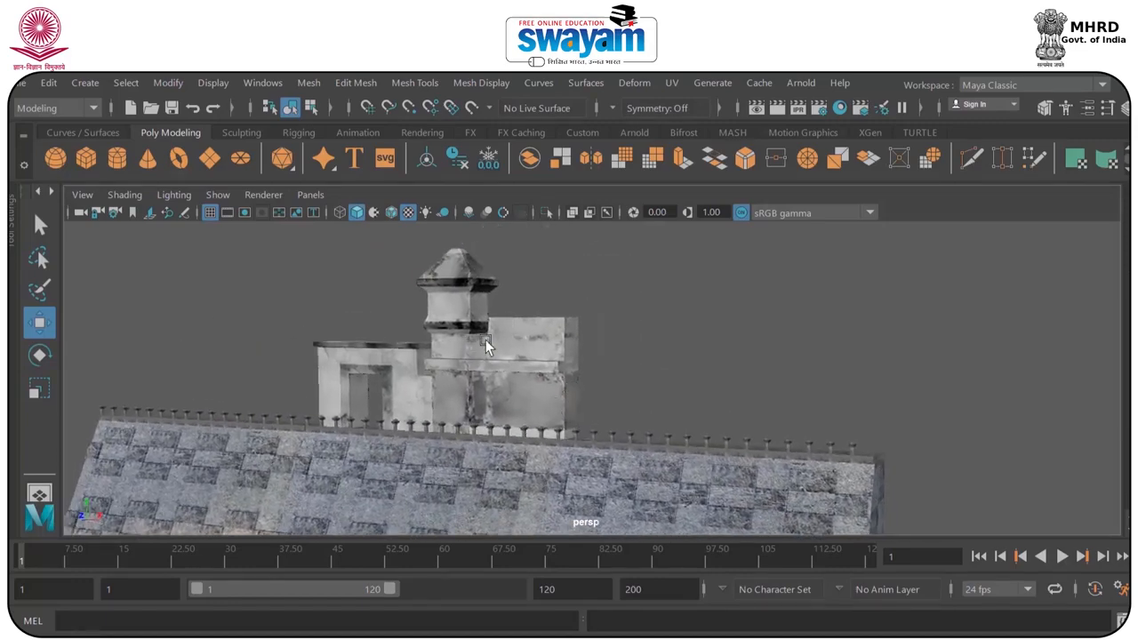
{"action": "left_click_drag", "start_coordinate": [541, 363], "coordinate": [553, 394]}
{"action": "scroll", "coordinate": [553, 393], "scroll_direction": "up", "scroll_amount": 2}
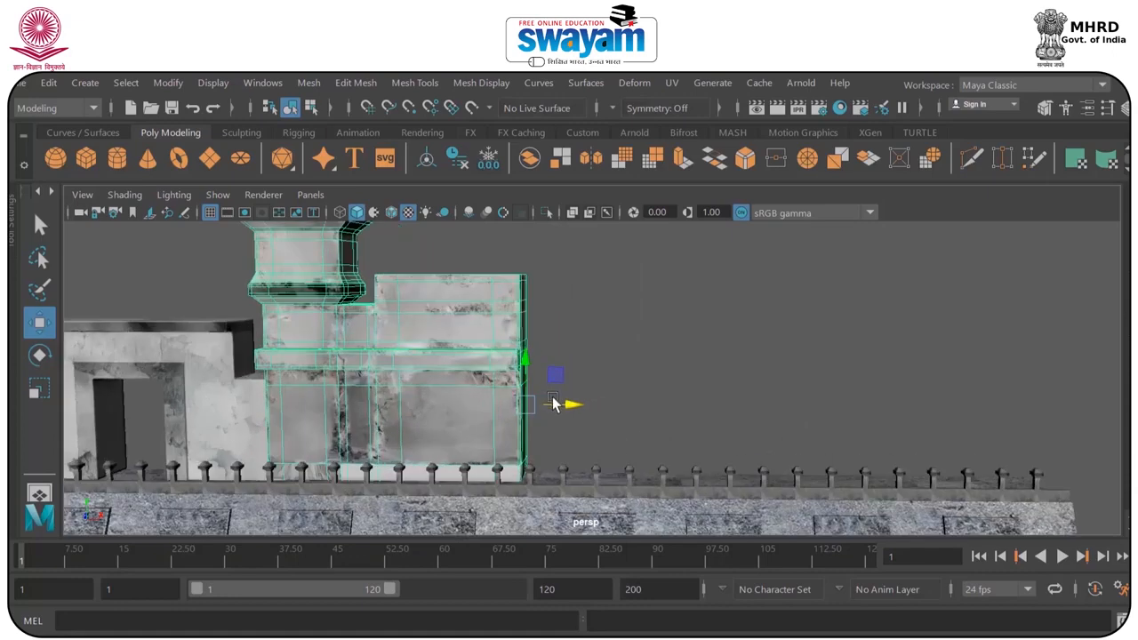
{"action": "mouse_move", "coordinate": [570, 408]}
{"action": "left_mouse_down"}
{"action": "mouse_move", "coordinate": [547, 402]}
{"action": "mouse_move", "coordinate": [569, 408]}
{"action": "left_mouse_up"}
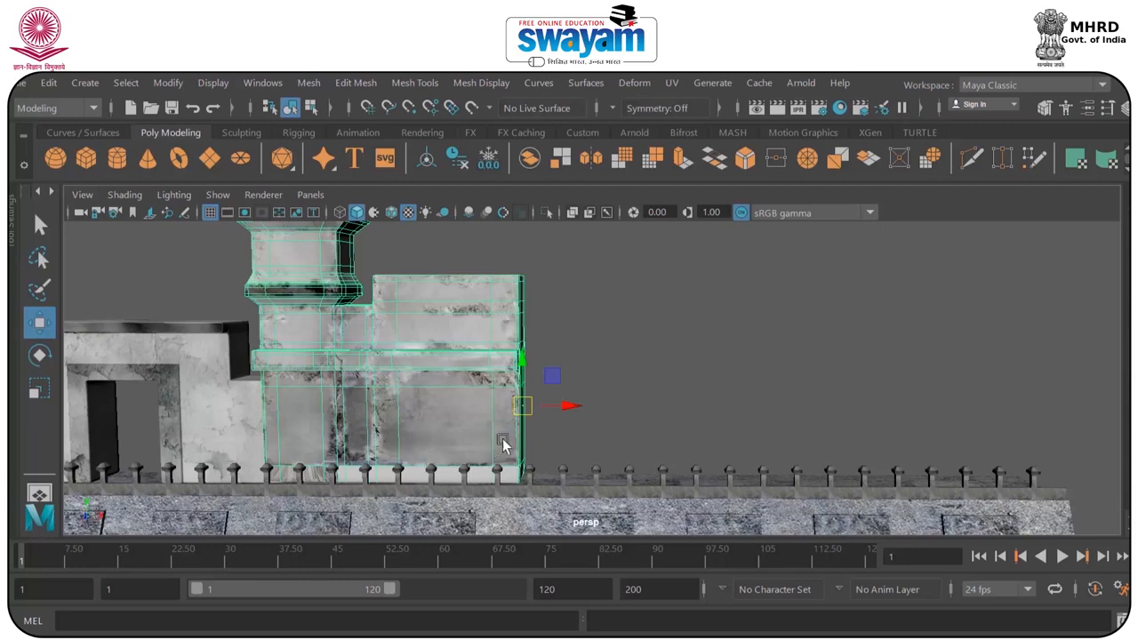
Try mirroring the tower building with Duplicate Special at scale -1, 1, -1 and delete the copy.
{"action": "left_click", "coordinate": [50, 84]}
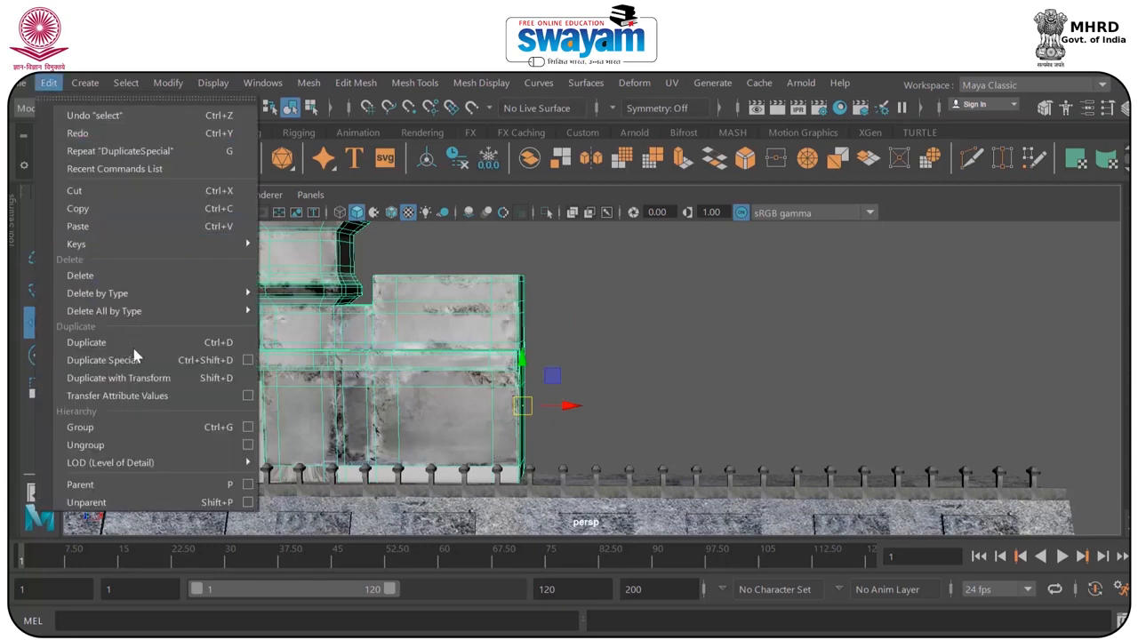
{"action": "left_click", "coordinate": [248, 362]}
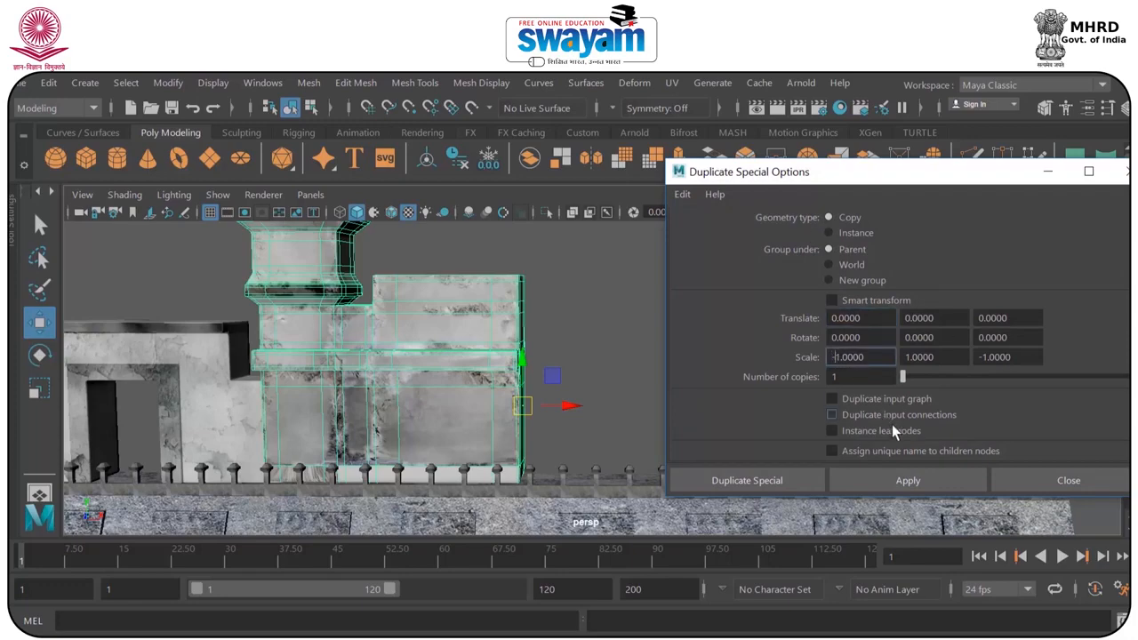
{"action": "left_click", "coordinate": [920, 477]}
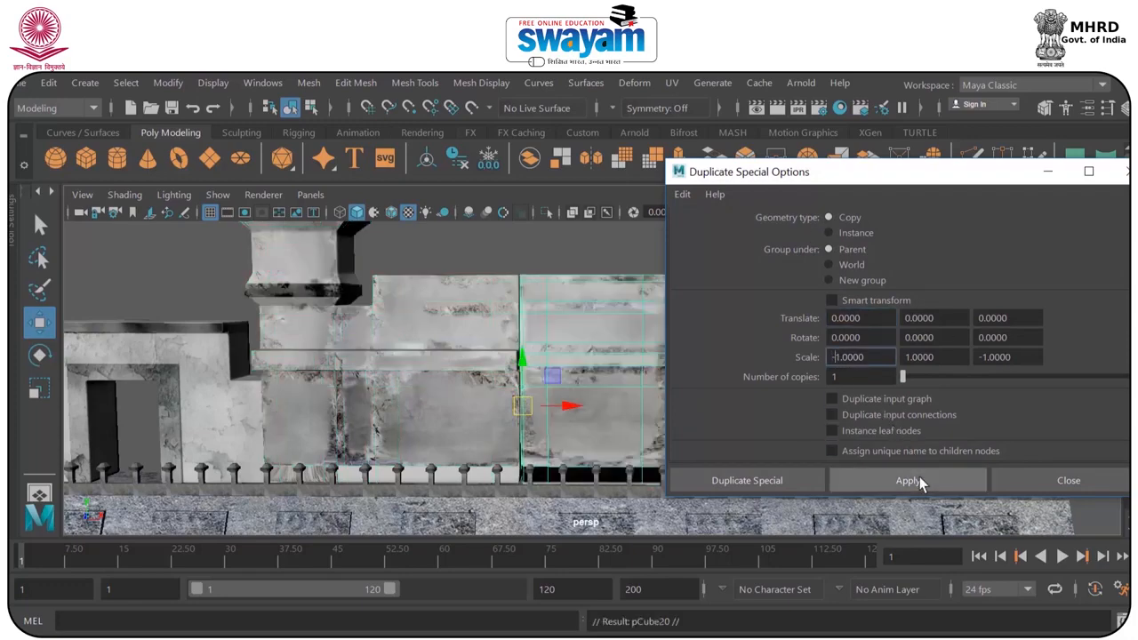
{"action": "left_click", "coordinate": [1072, 476]}
{"action": "left_click_drag", "start_coordinate": [853, 314], "coordinate": [693, 367], "text": "alt"}
{"action": "left_click", "coordinate": [693, 367]}
{"action": "key", "text": "Delete"}
Reset the Duplicate Special options and mirror the tower building with an X scale of -1.
{"action": "left_click", "coordinate": [561, 347]}
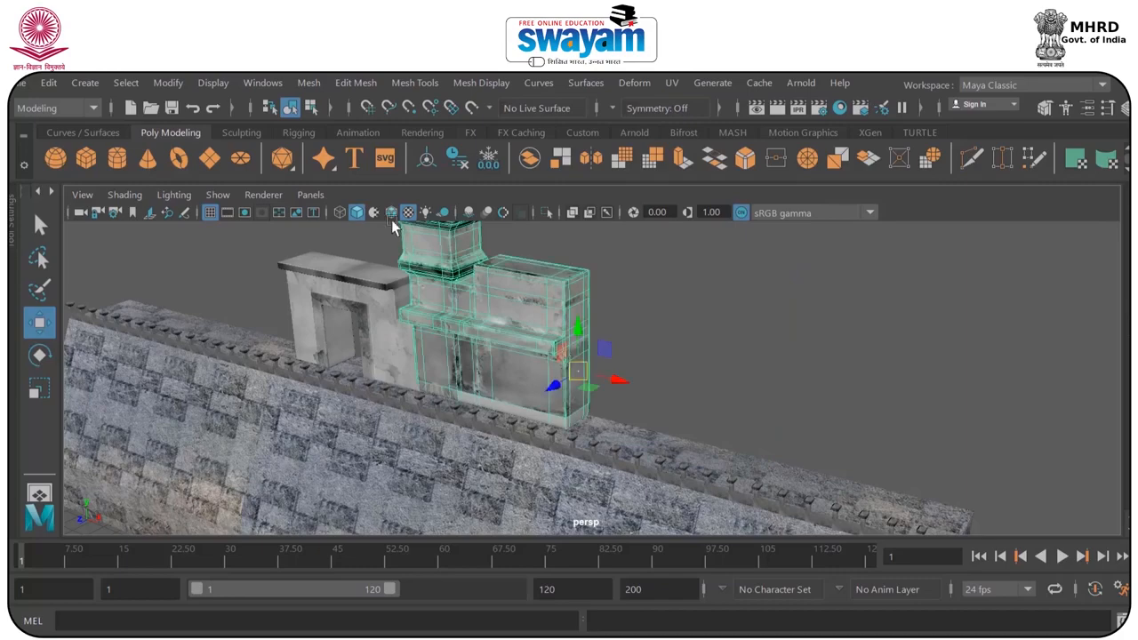
{"action": "left_click", "coordinate": [44, 82]}
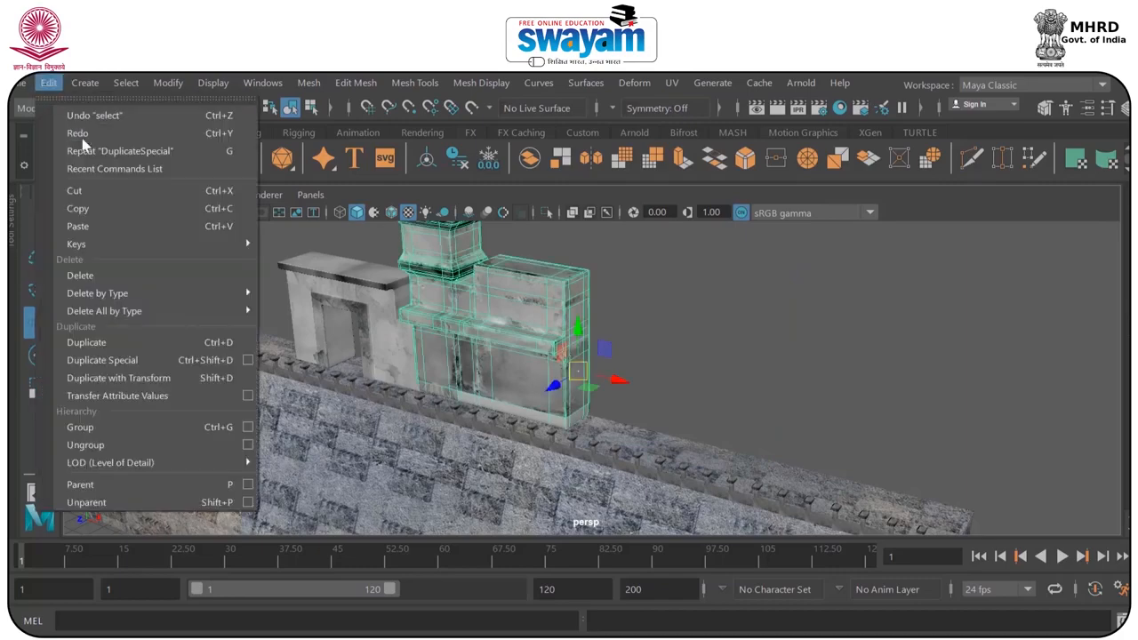
{"action": "left_click", "coordinate": [249, 360]}
{"action": "left_click", "coordinate": [681, 195]}
{"action": "left_click", "coordinate": [716, 231]}
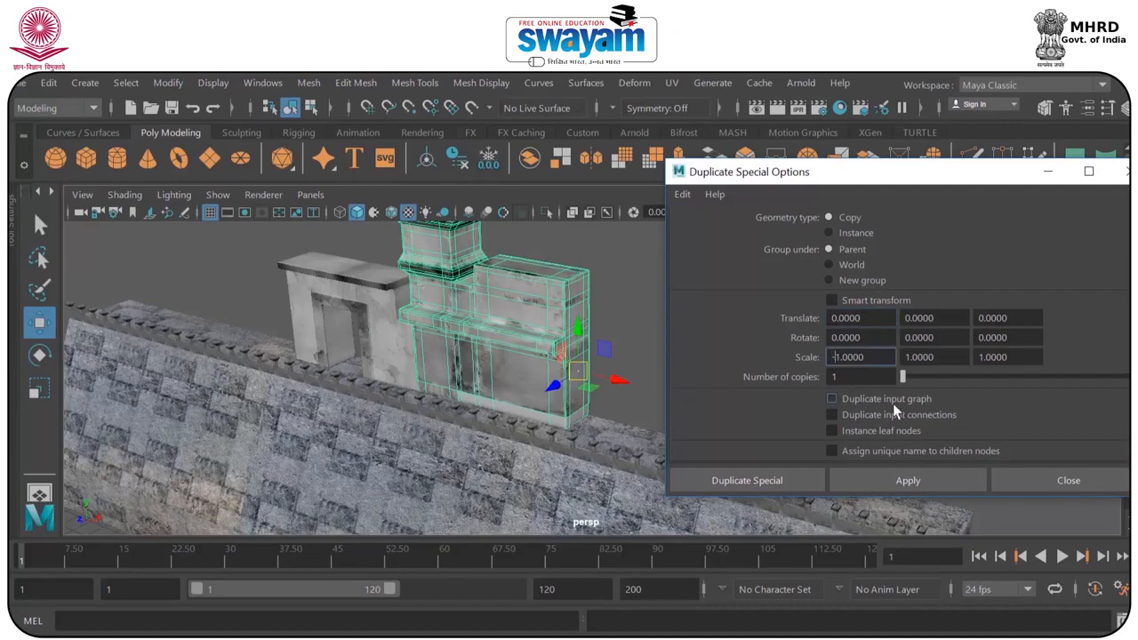
{"action": "left_click", "coordinate": [919, 478]}
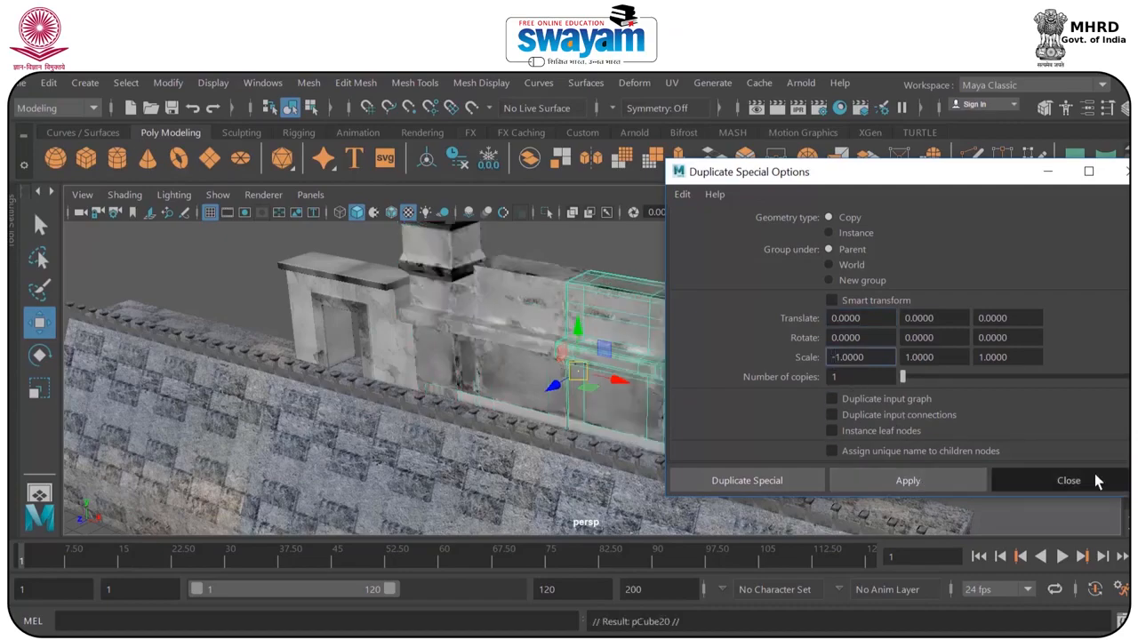
{"action": "left_click", "coordinate": [1068, 480]}
{"action": "left_click", "coordinate": [627, 437]}
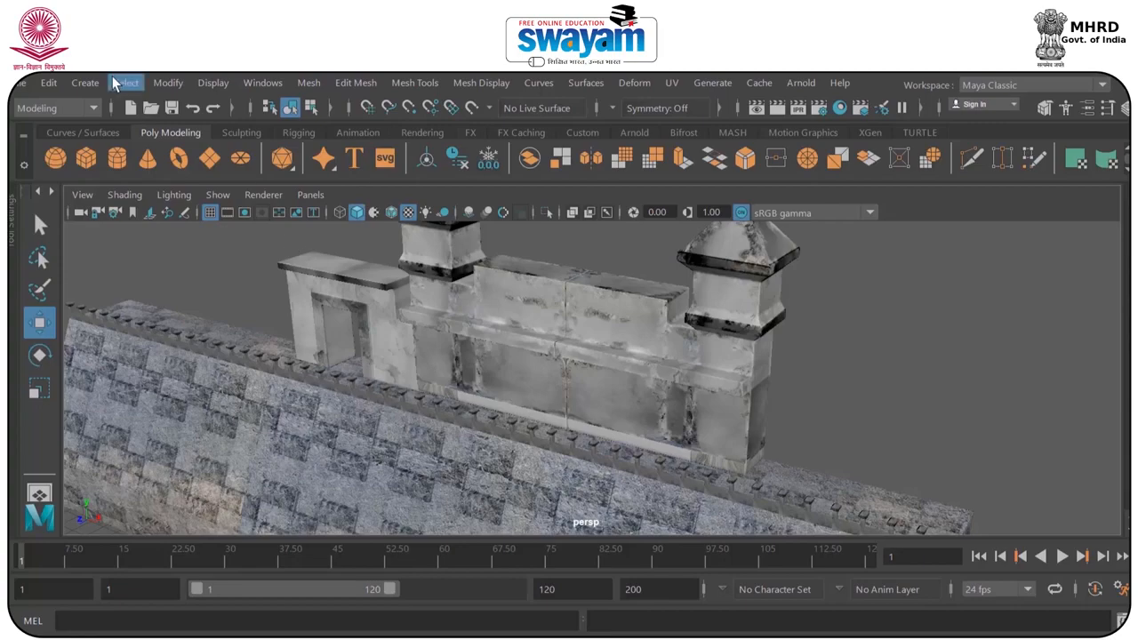
{"action": "left_click", "coordinate": [48, 83]}
{"action": "left_click", "coordinate": [250, 364]}
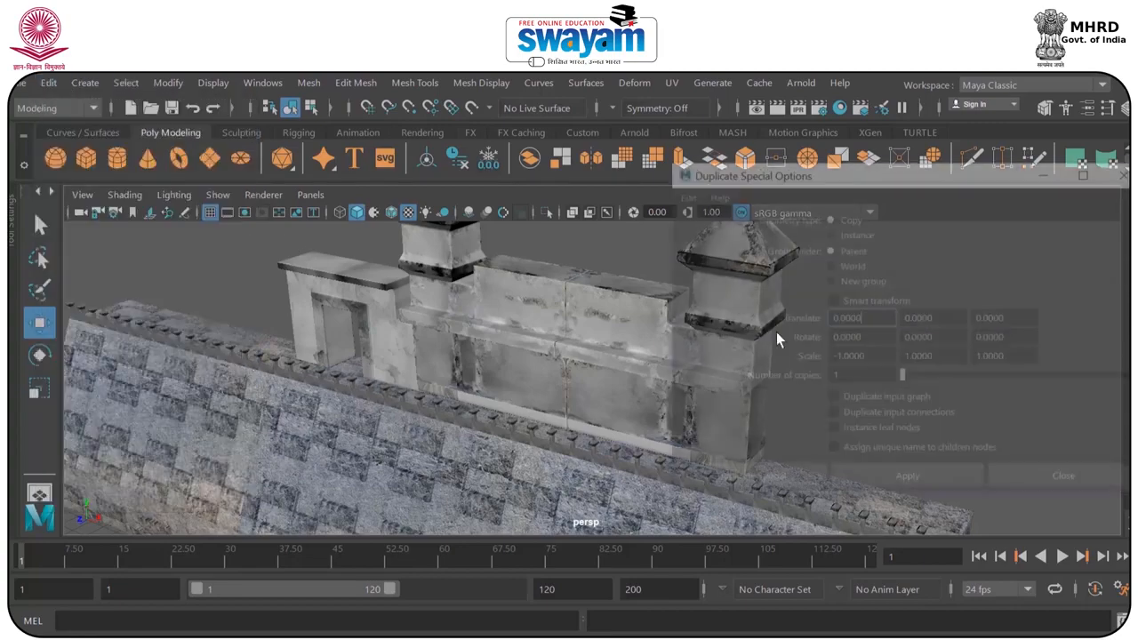
{"action": "left_click", "coordinate": [1075, 480]}
Select the doorway block and move its pivot along X to the edge that faces the tower.
{"action": "left_click_drag", "start_coordinate": [610, 316], "coordinate": [652, 297], "text": "alt"}
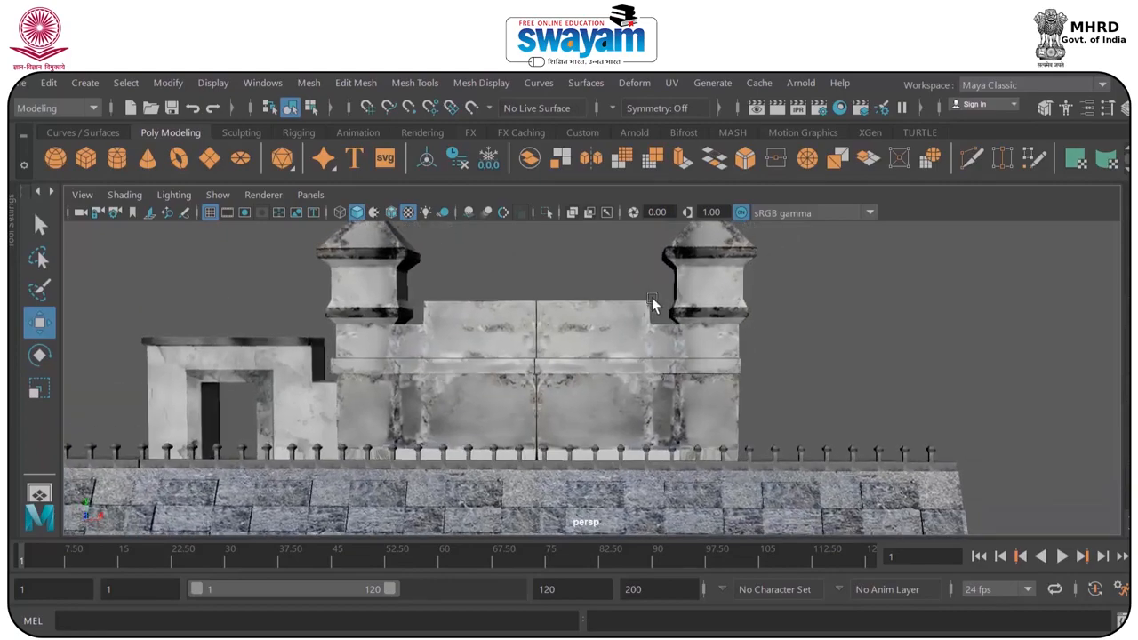
{"action": "left_click", "coordinate": [311, 391]}
{"action": "scroll", "coordinate": [311, 391], "scroll_direction": "down", "scroll_amount": 3}
{"action": "middle_click_drag", "start_coordinate": [404, 390], "coordinate": [630, 389], "text": "alt"}
{"action": "scroll", "coordinate": [468, 370], "scroll_direction": "up", "scroll_amount": 4}
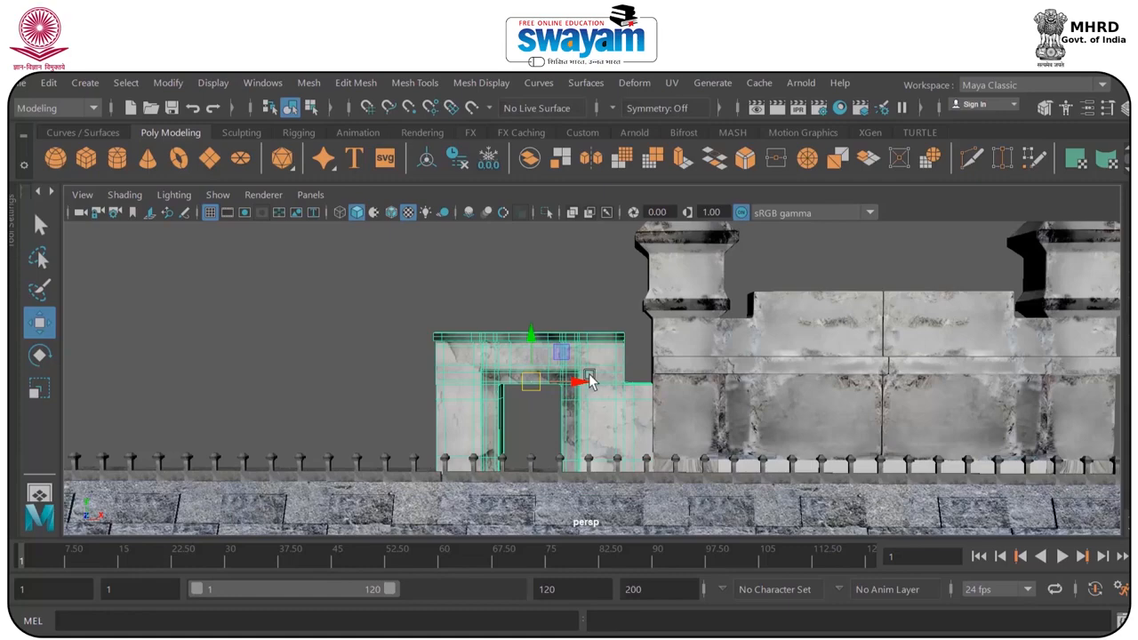
{"action": "left_click_drag", "start_coordinate": [572, 385], "coordinate": [520, 387]}
{"action": "left_click_drag", "start_coordinate": [495, 390], "coordinate": [520, 393], "text": "alt"}
{"action": "left_click", "coordinate": [482, 295]}
{"action": "left_click", "coordinate": [528, 360]}
{"action": "scroll", "coordinate": [532, 355], "scroll_direction": "down", "scroll_amount": 3}
{"action": "left_click_drag", "start_coordinate": [533, 354], "coordinate": [525, 366], "text": "alt"}
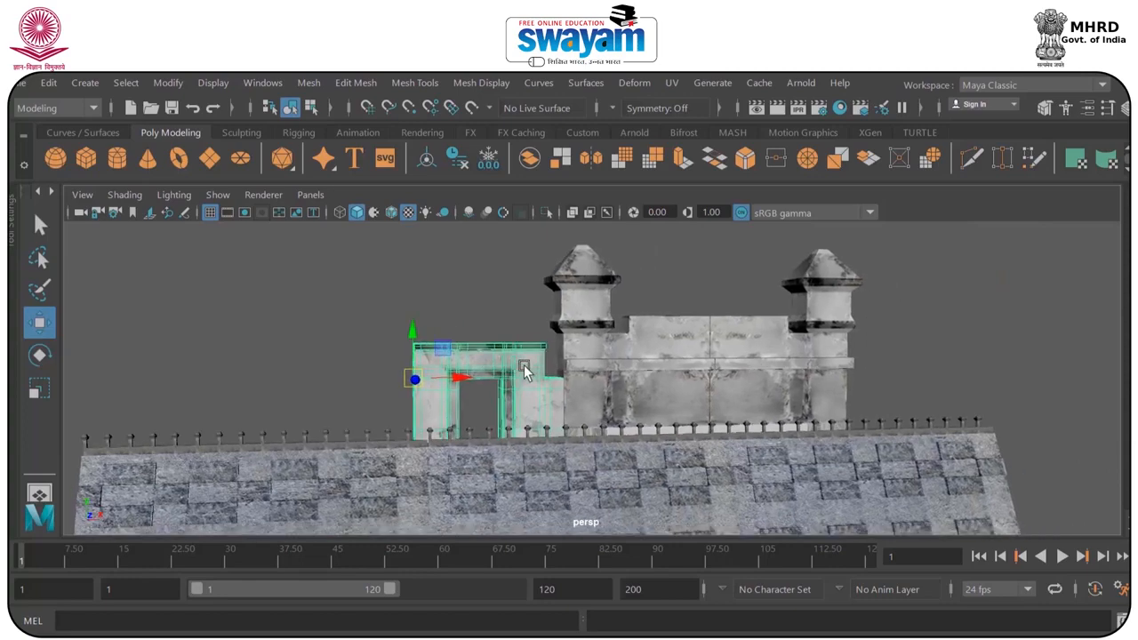
{"action": "left_click_drag", "start_coordinate": [451, 376], "coordinate": [595, 383]}
Move the doorway block along X away from the tower building to leave room for a mirrored copy.
{"action": "left_click_drag", "start_coordinate": [522, 407], "coordinate": [389, 348], "text": "alt"}
{"action": "left_click", "coordinate": [421, 357]}
{"action": "left_click", "coordinate": [411, 358]}
{"action": "scroll", "coordinate": [404, 352], "scroll_direction": "up", "scroll_amount": 3}
{"action": "middle_click_drag", "start_coordinate": [390, 348], "coordinate": [478, 348], "text": "alt"}
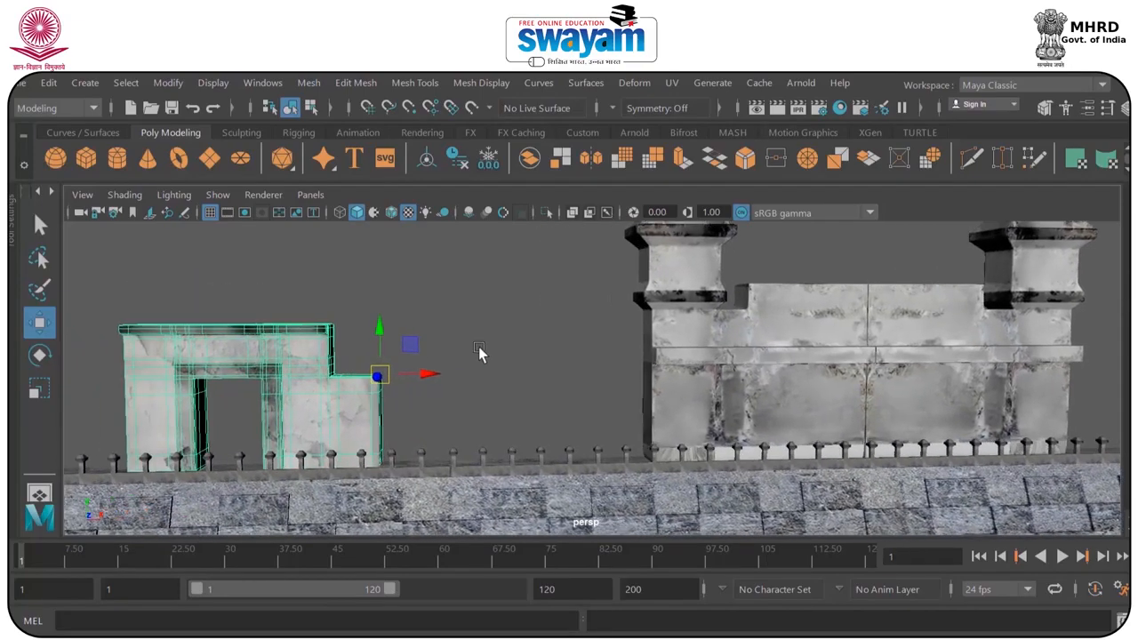
Mirror the doorway block with Duplicate Special and move the copy along X to the far side of the second tower.
{"action": "left_click", "coordinate": [48, 84]}
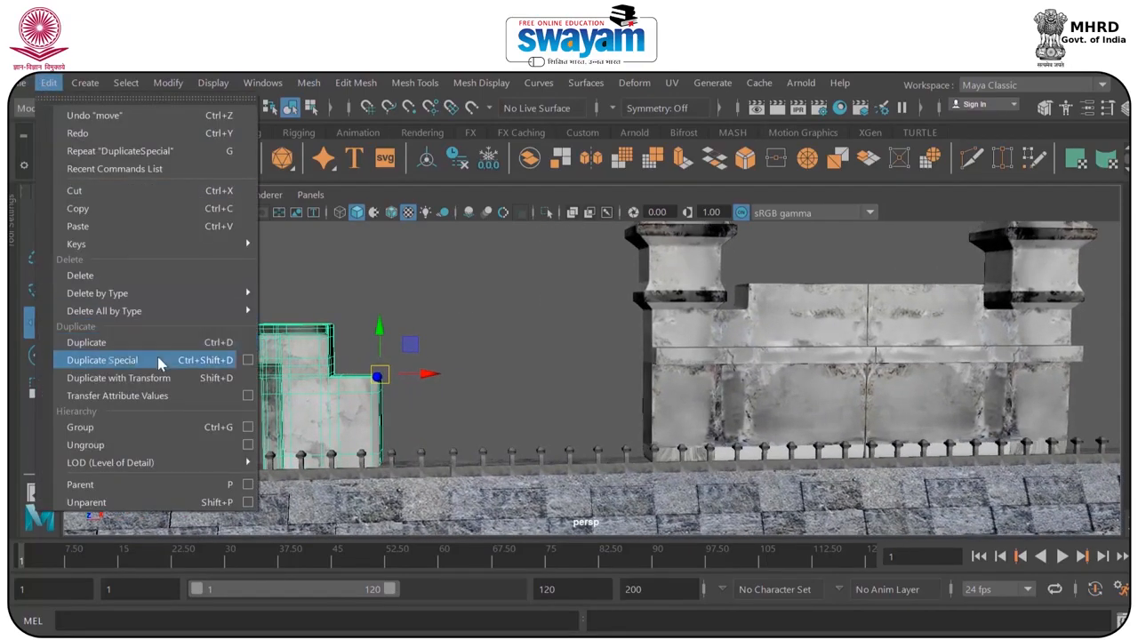
{"action": "left_click", "coordinate": [160, 362]}
{"action": "left_click", "coordinate": [434, 277]}
{"action": "left_click", "coordinate": [440, 372]}
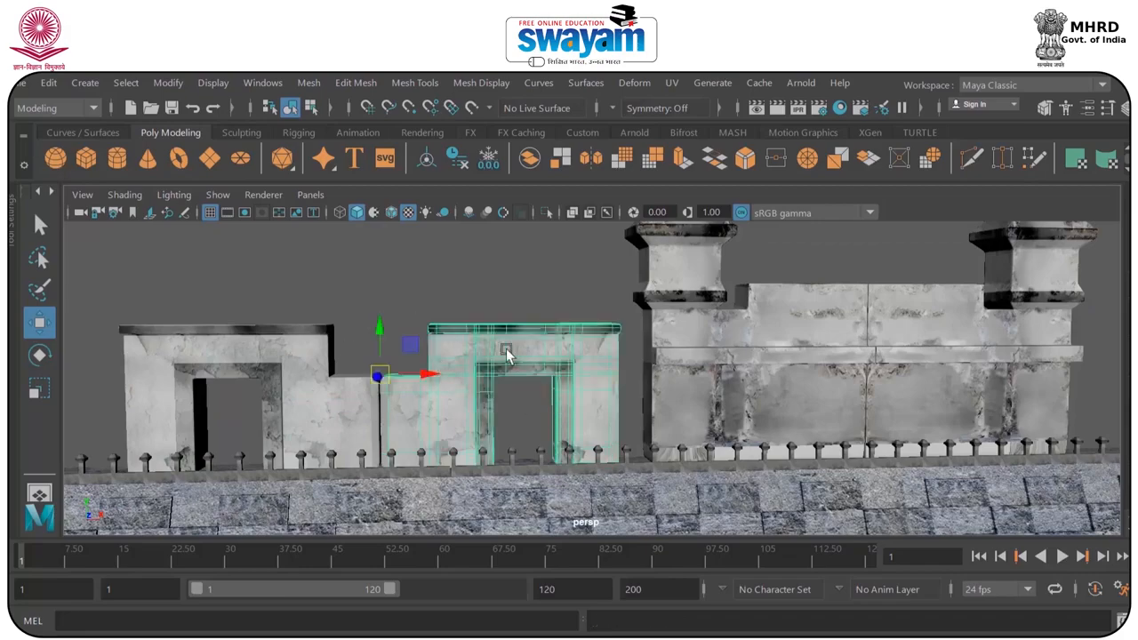
{"action": "scroll", "coordinate": [523, 365], "scroll_direction": "down", "scroll_amount": 5}
{"action": "left_click_drag", "start_coordinate": [560, 382], "coordinate": [803, 378]}
Move the original doorway block back against the first tower and save the scene.
{"action": "left_click", "coordinate": [474, 381]}
{"action": "left_click_drag", "start_coordinate": [539, 382], "coordinate": [646, 385]}
{"action": "left_click_drag", "start_coordinate": [737, 399], "coordinate": [716, 414], "text": "alt"}
{"action": "key", "text": "ctrl+s"}
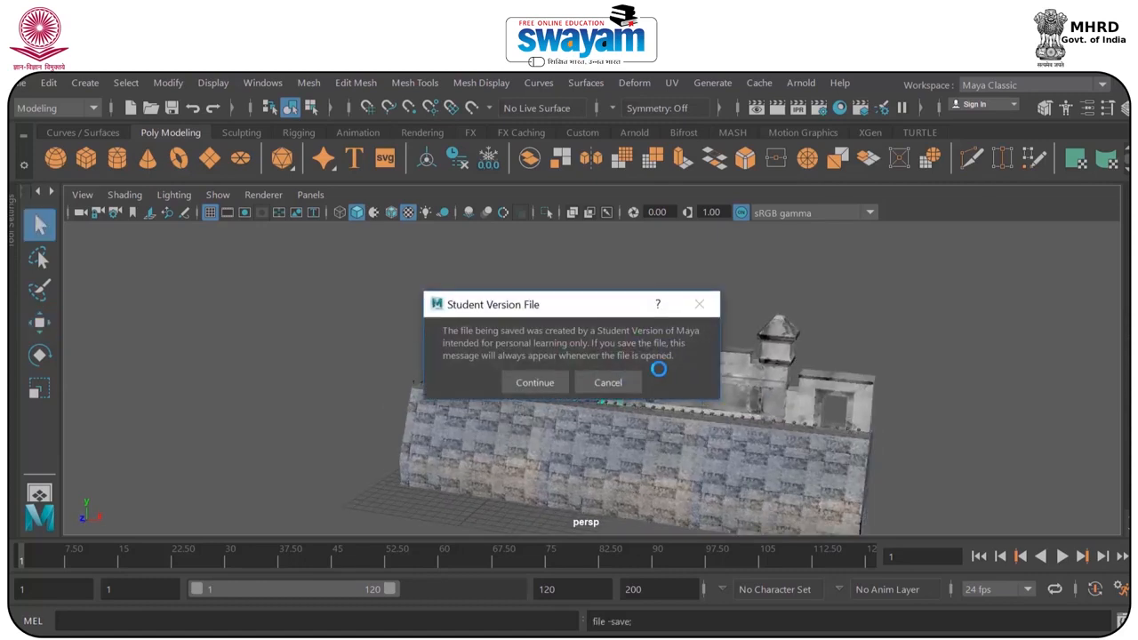
{"action": "left_click", "coordinate": [534, 380]}
Duplicate the mirrored doorway block and move the copy along X until it adjoins the original doorway's outer side.
{"action": "scroll", "coordinate": [578, 356], "scroll_direction": "up", "scroll_amount": 3}
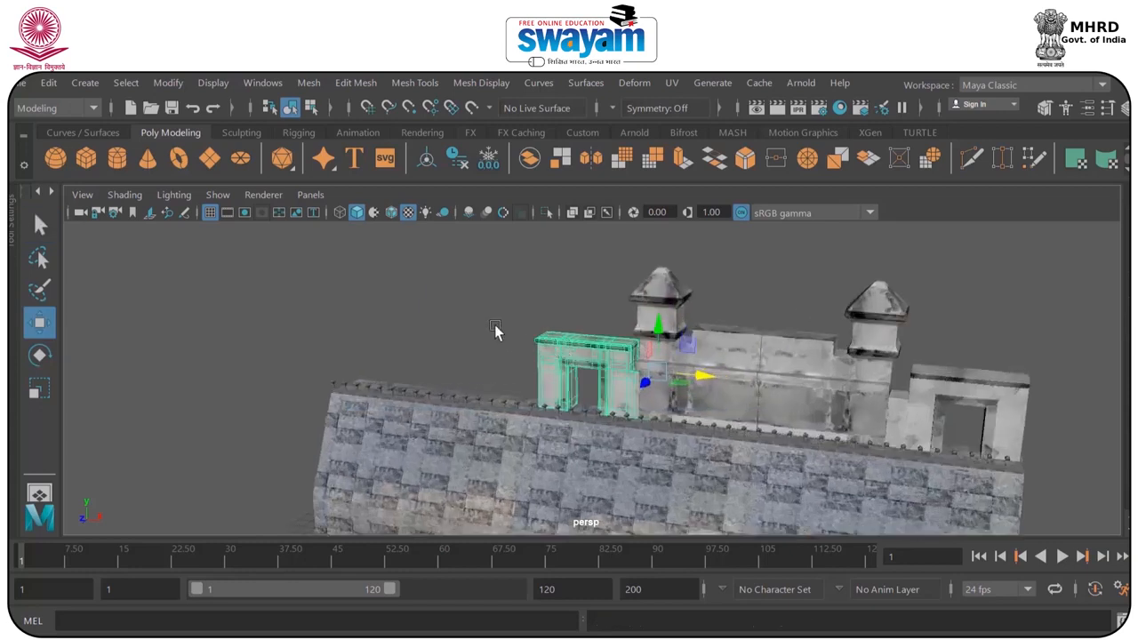
{"action": "left_click", "coordinate": [941, 377]}
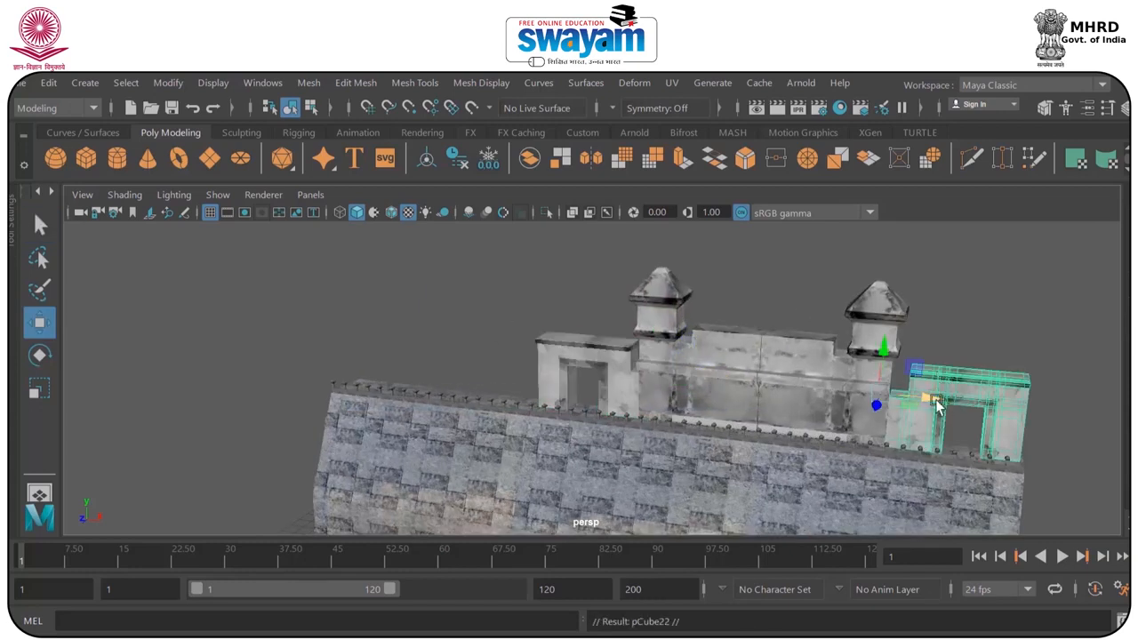
{"action": "left_click_drag", "start_coordinate": [935, 405], "coordinate": [472, 364]}
Duplicate the doorway block beside the first tower and move the copy along X to the outer end of the doorway row.
{"action": "left_click", "coordinate": [599, 359]}
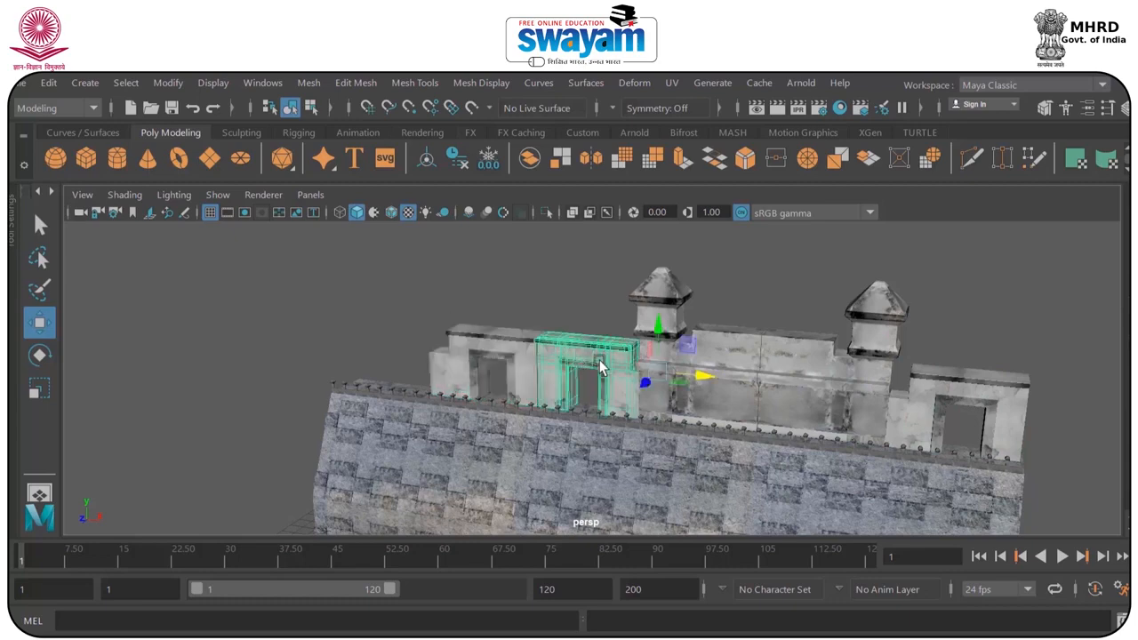
{"action": "key", "text": "ctrl+d"}
{"action": "left_click_drag", "start_coordinate": [683, 380], "coordinate": [465, 359]}
{"action": "scroll", "coordinate": [720, 354], "scroll_direction": "down", "scroll_amount": 5}
{"action": "left_click_drag", "start_coordinate": [719, 354], "coordinate": [770, 363], "text": "alt"}
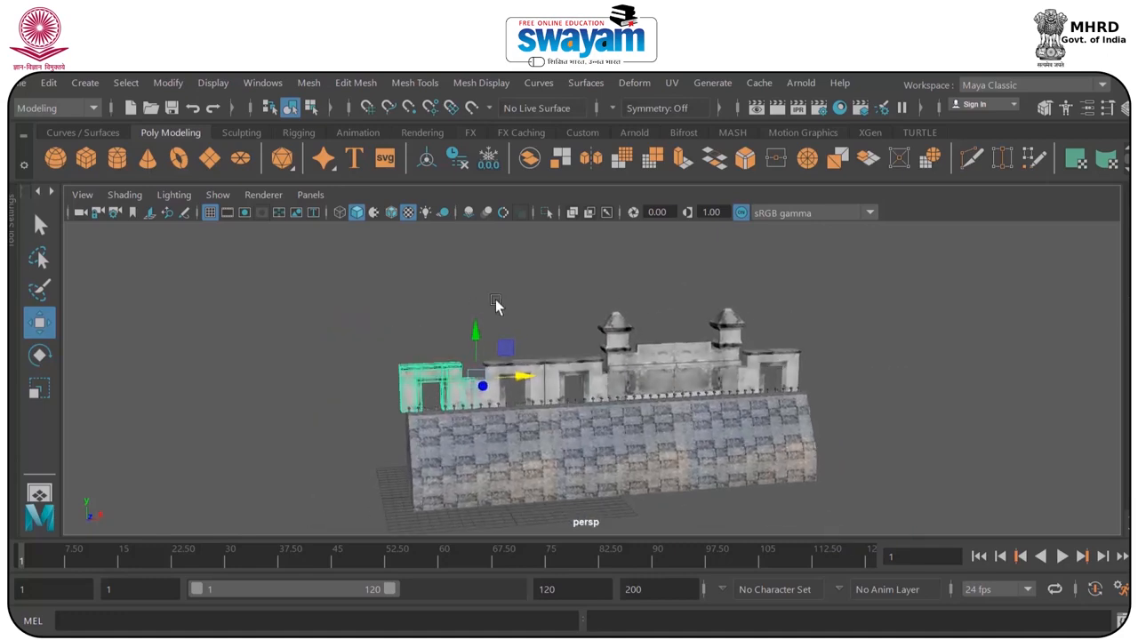
Adjust the outermost doorway copy along X so it lines up with the end of the stone wall.
{"action": "scroll", "coordinate": [372, 338], "scroll_direction": "up", "scroll_amount": 3}
{"action": "middle_click_drag", "start_coordinate": [383, 461], "coordinate": [470, 368], "text": "alt"}
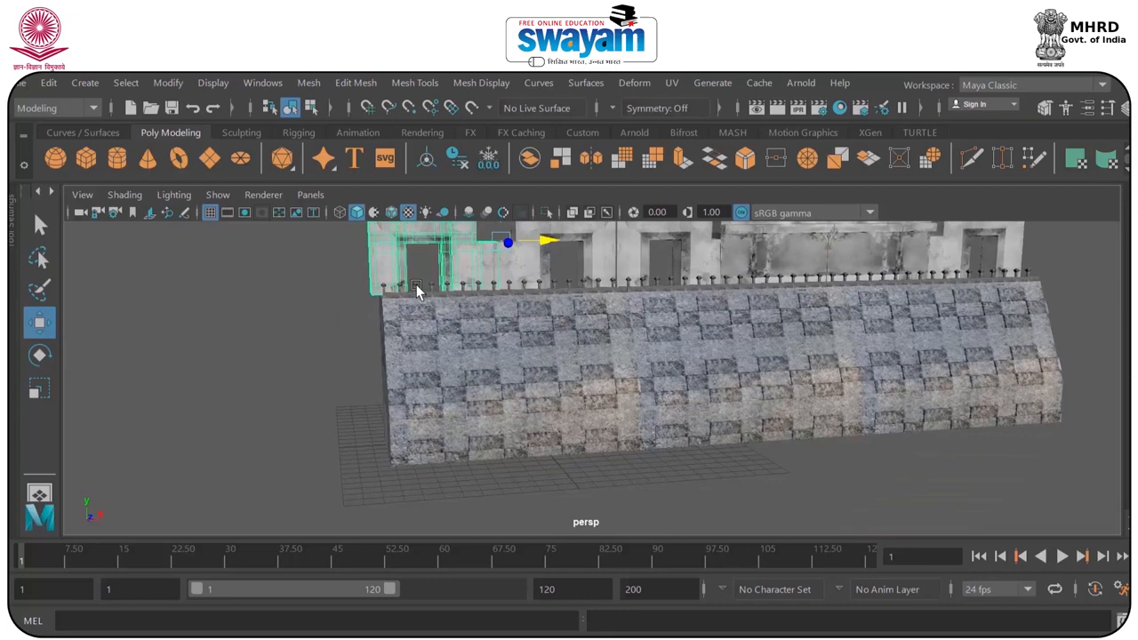
{"action": "middle_click_drag", "start_coordinate": [417, 293], "coordinate": [453, 372], "text": "alt"}
{"action": "left_click_drag", "start_coordinate": [510, 349], "coordinate": [524, 350]}
{"action": "left_click", "coordinate": [546, 294]}
Select group2 in the Outliner, duplicate it, and move the copy along X to extend the far end of the wall.
{"action": "scroll", "coordinate": [559, 279], "scroll_direction": "down", "scroll_amount": 4}
{"action": "mouse_move", "coordinate": [719, 368]}
{"action": "left_mouse_down", "text": "alt"}
{"action": "mouse_move", "coordinate": [766, 414]}
{"action": "mouse_move", "coordinate": [711, 380]}
{"action": "left_mouse_up", "text": "alt"}
{"action": "left_click", "coordinate": [491, 385]}
{"action": "left_click", "coordinate": [393, 307]}
{"action": "left_click", "coordinate": [163, 83]}
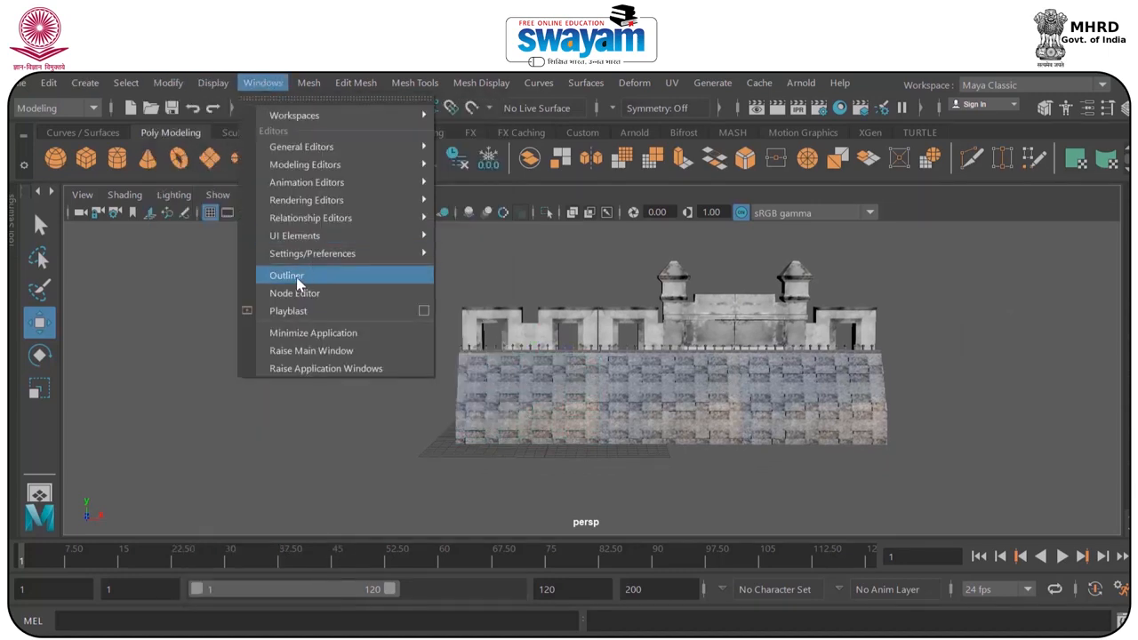
{"action": "left_click", "coordinate": [294, 275]}
{"action": "left_click", "coordinate": [818, 377]}
{"action": "middle_click_drag", "start_coordinate": [515, 330], "coordinate": [258, 332], "text": "alt"}
{"action": "key", "text": "ctrl+g"}
{"action": "left_click_drag", "start_coordinate": [429, 434], "coordinate": [698, 437]}
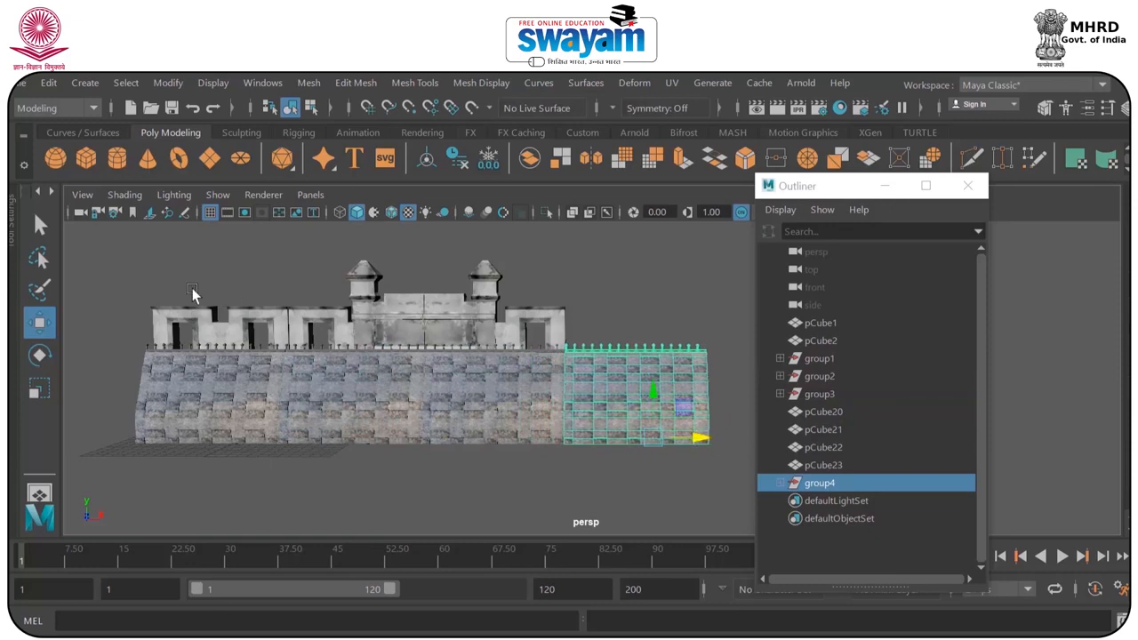
Duplicate the two outermost doorway blocks, move the copies along X onto the new wall section, and close the Outliner.
{"action": "left_click_drag", "start_coordinate": [179, 287], "coordinate": [677, 334]}
{"action": "key", "text": "ctrl+d"}
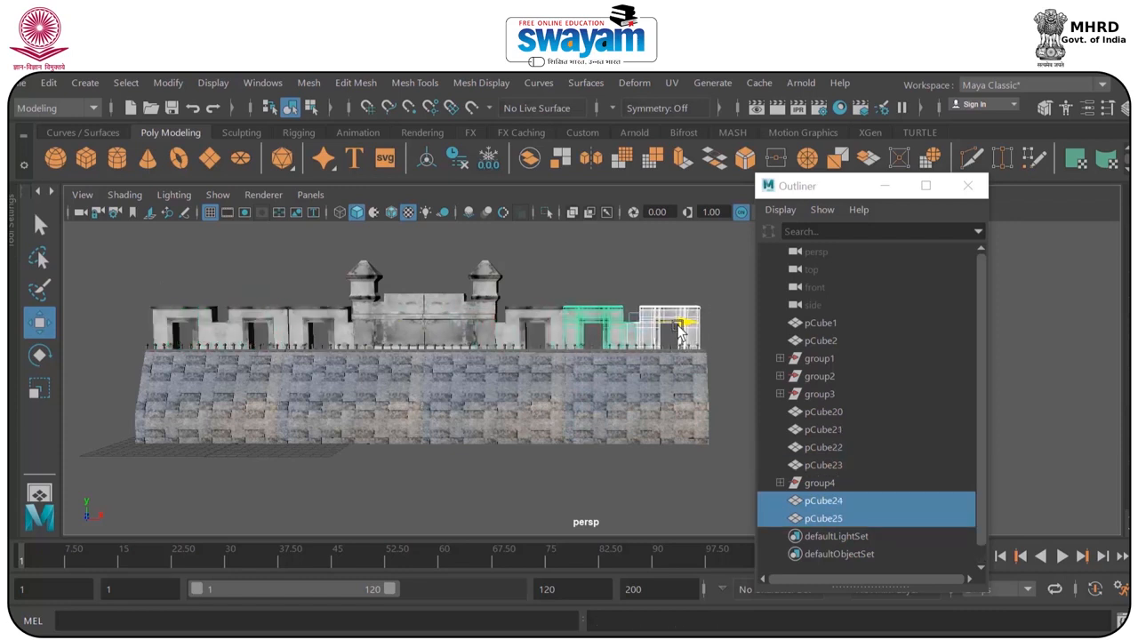
{"action": "left_click", "coordinate": [716, 283]}
{"action": "scroll", "coordinate": [677, 284], "scroll_direction": "down", "scroll_amount": 3}
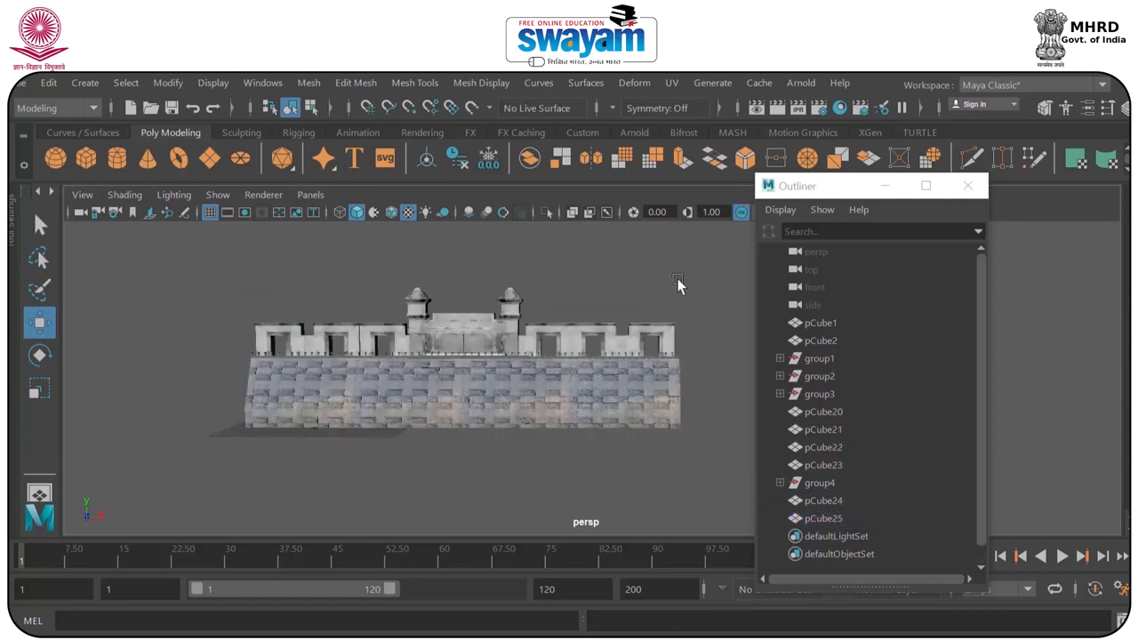
{"action": "left_click", "coordinate": [967, 186]}
Select all the blocks on top of the wall, save the scene, and shift them along X in the front view to centre them over the stone base.
{"action": "left_click_drag", "start_coordinate": [693, 334], "coordinate": [597, 339], "text": "alt"}
{"action": "left_click_drag", "start_coordinate": [597, 339], "coordinate": [754, 349], "text": "alt"}
{"action": "scroll", "coordinate": [658, 336], "scroll_direction": "up", "scroll_amount": 4}
{"action": "key", "text": "space"}
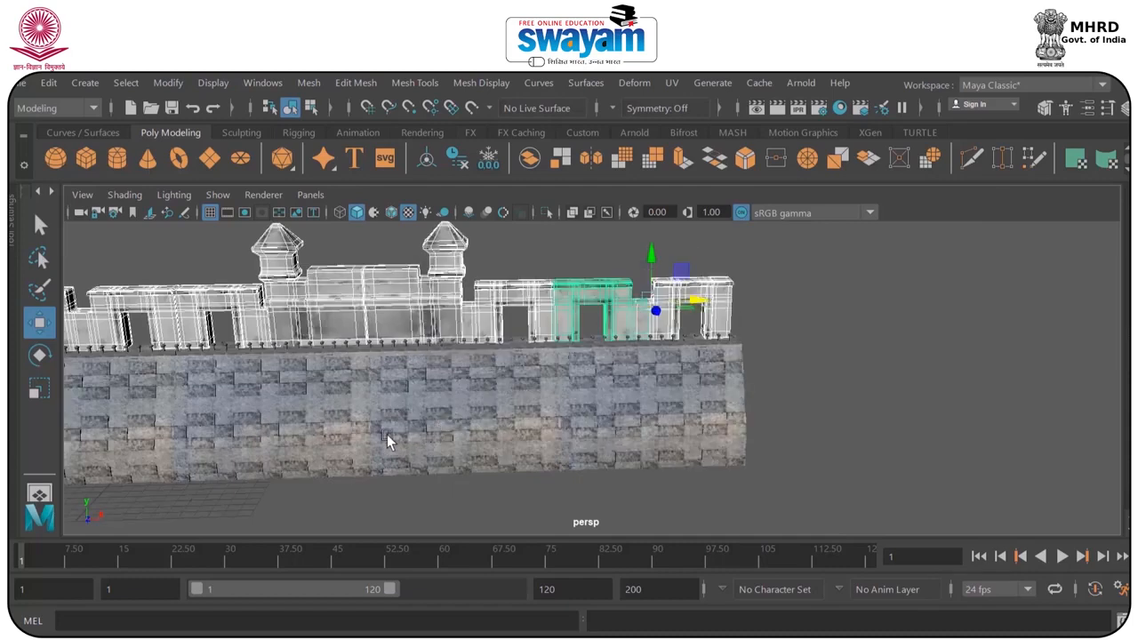
{"action": "key", "text": "space"}
{"action": "key", "text": "space"}
{"action": "scroll", "coordinate": [516, 398], "scroll_direction": "down", "scroll_amount": 10}
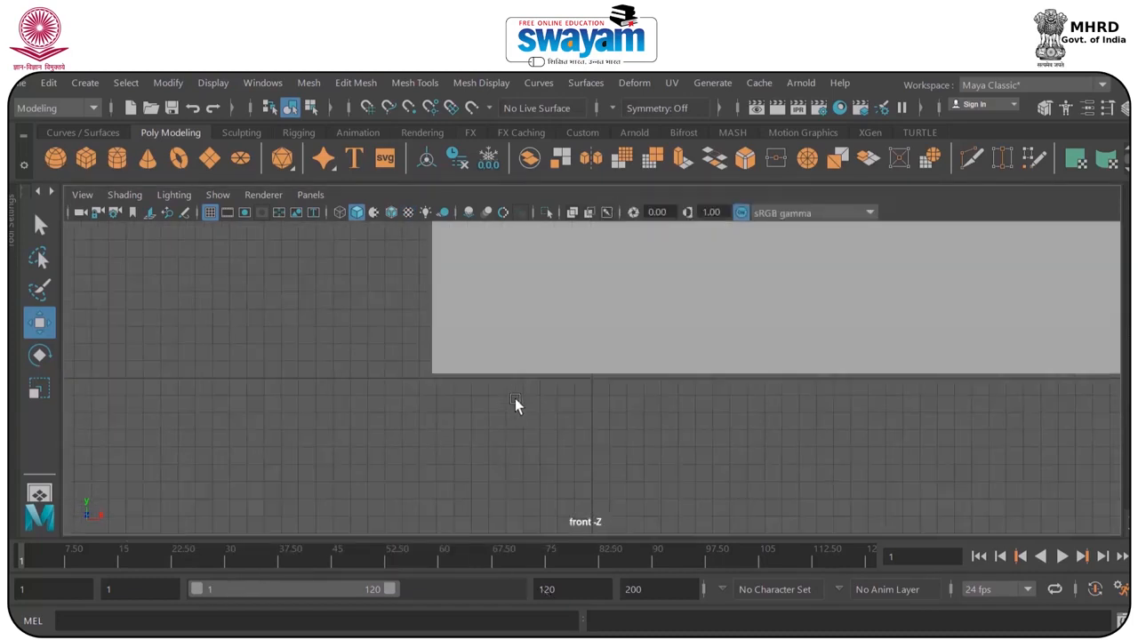
{"action": "key", "text": "ctrl+s"}
{"action": "left_click", "coordinate": [561, 389]}
{"action": "middle_click_drag", "start_coordinate": [671, 318], "coordinate": [504, 343], "text": "alt"}
{"action": "scroll", "coordinate": [516, 342], "scroll_direction": "up", "scroll_amount": 2}
{"action": "scroll", "coordinate": [800, 285], "scroll_direction": "up", "scroll_amount": 4}
{"action": "middle_click_drag", "start_coordinate": [822, 285], "coordinate": [805, 363], "text": "alt"}
{"action": "left_click_drag", "start_coordinate": [885, 336], "coordinate": [889, 335]}
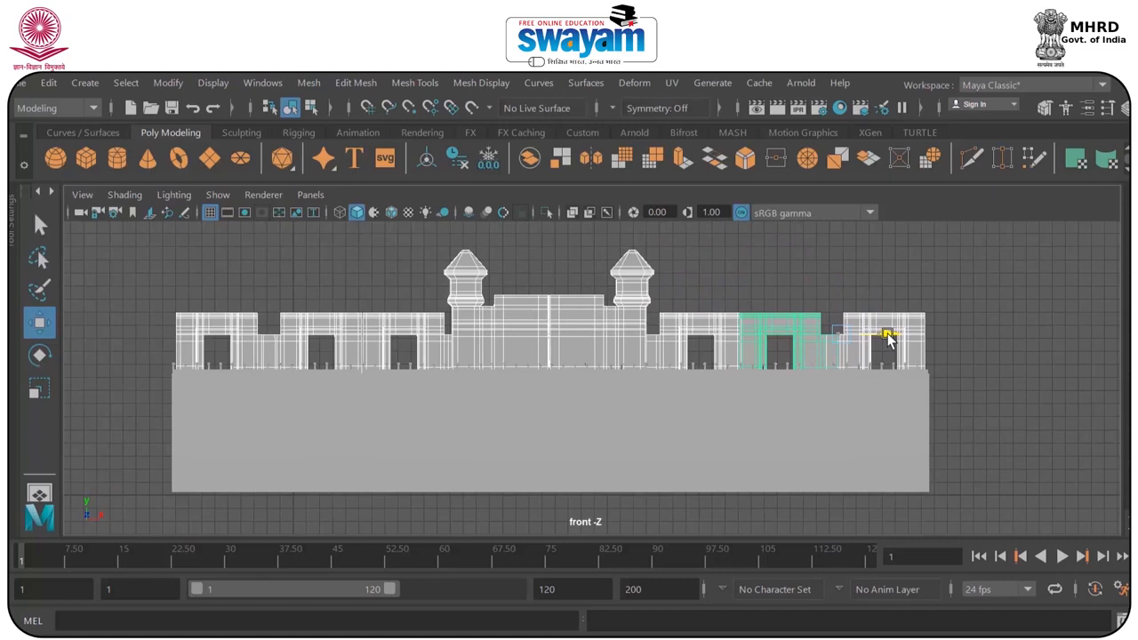
Examine the extended fort in the perspective view, checking the doorway row, railing and stone wall from several angles.
{"action": "key", "text": "space"}
{"action": "key", "text": "space"}
{"action": "left_click_drag", "start_coordinate": [855, 319], "coordinate": [814, 410], "text": "alt"}
{"action": "scroll", "coordinate": [729, 396], "scroll_direction": "up", "scroll_amount": 5}
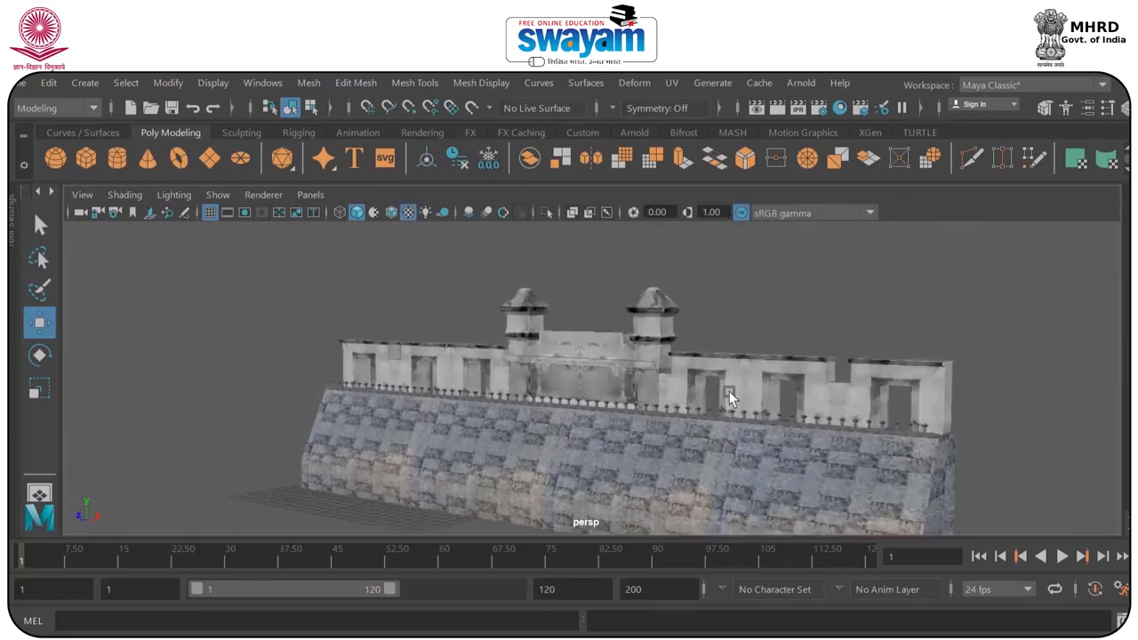
{"action": "left_click_drag", "start_coordinate": [728, 404], "coordinate": [685, 385], "text": "alt"}
{"action": "left_click_drag", "start_coordinate": [675, 460], "coordinate": [683, 398], "text": "alt"}
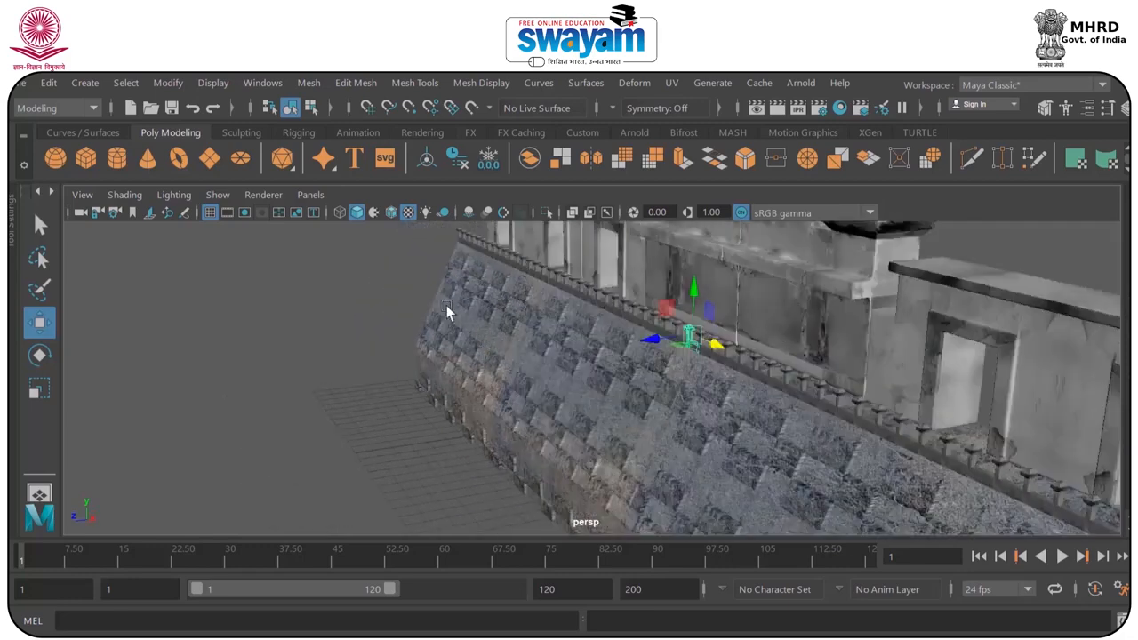
{"action": "left_click", "coordinate": [463, 233]}
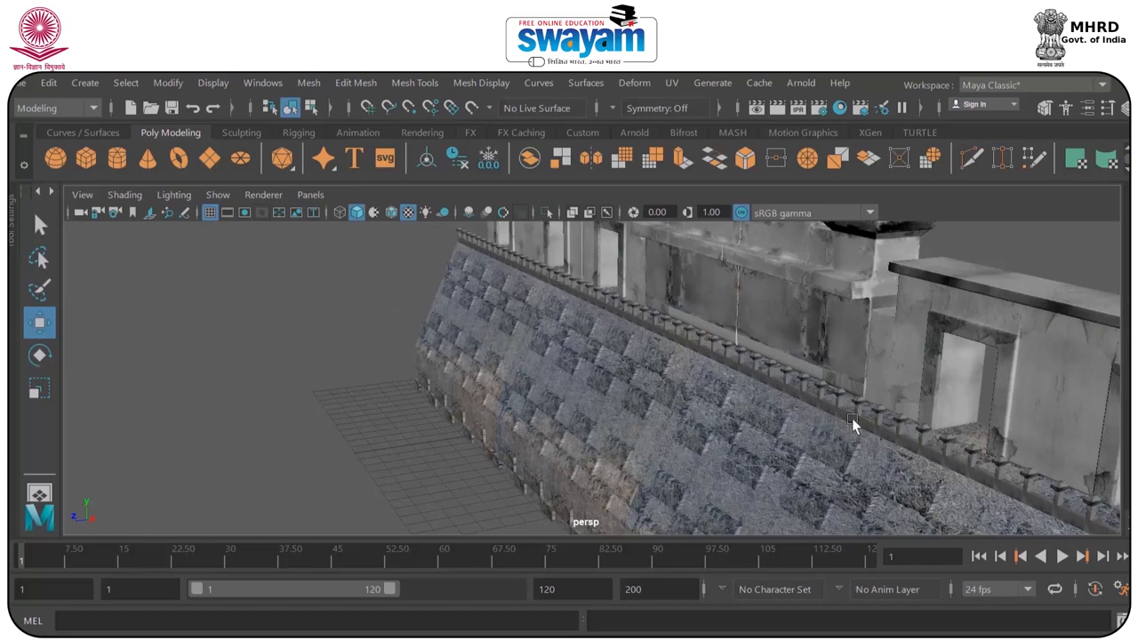
{"action": "scroll", "coordinate": [774, 384], "scroll_direction": "down", "scroll_amount": 8}
{"action": "left_click_drag", "start_coordinate": [749, 399], "coordinate": [831, 391], "text": "alt"}
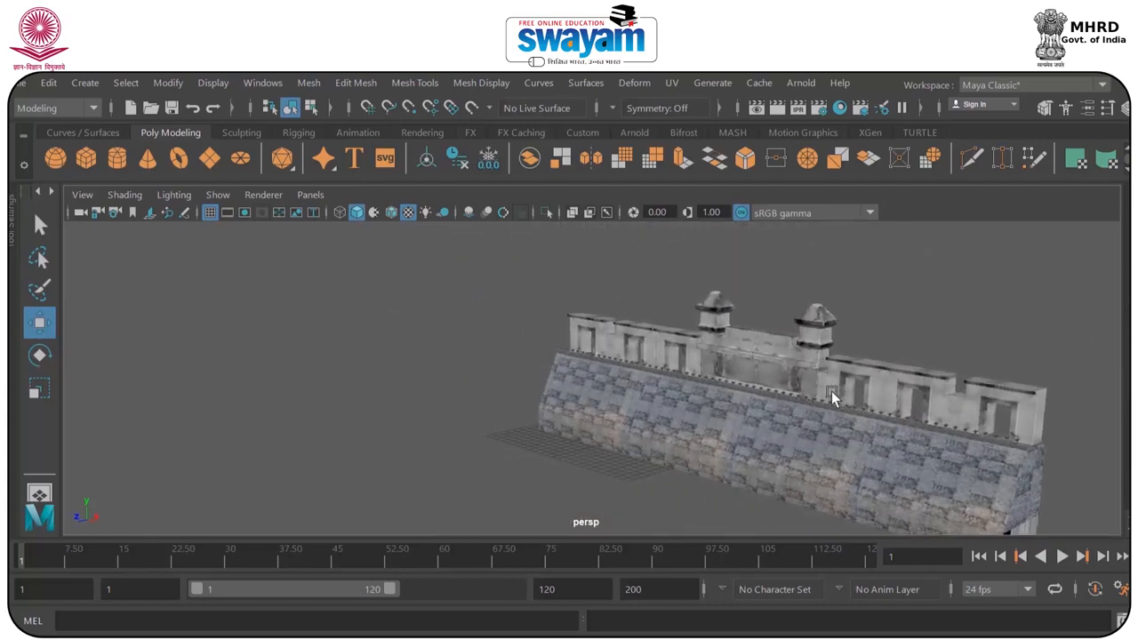
Save the scene under the new file name dam_007 as Maya Binary and accept the student version notice.
{"action": "left_click", "coordinate": [18, 85]}
{"action": "left_click", "coordinate": [87, 136]}
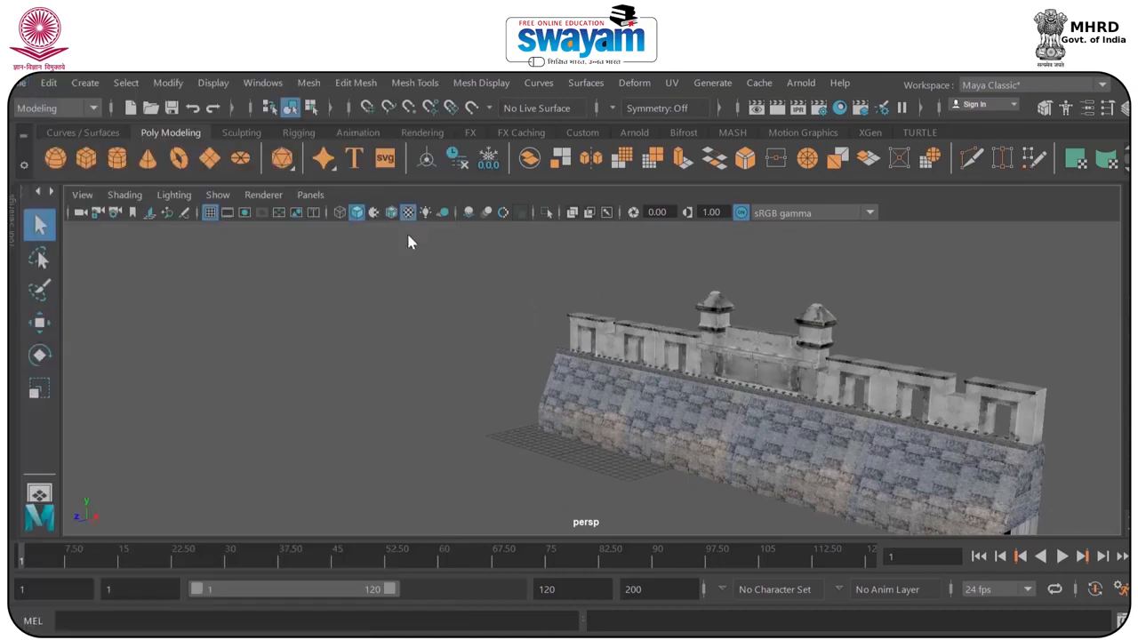
{"action": "left_click", "coordinate": [366, 495]}
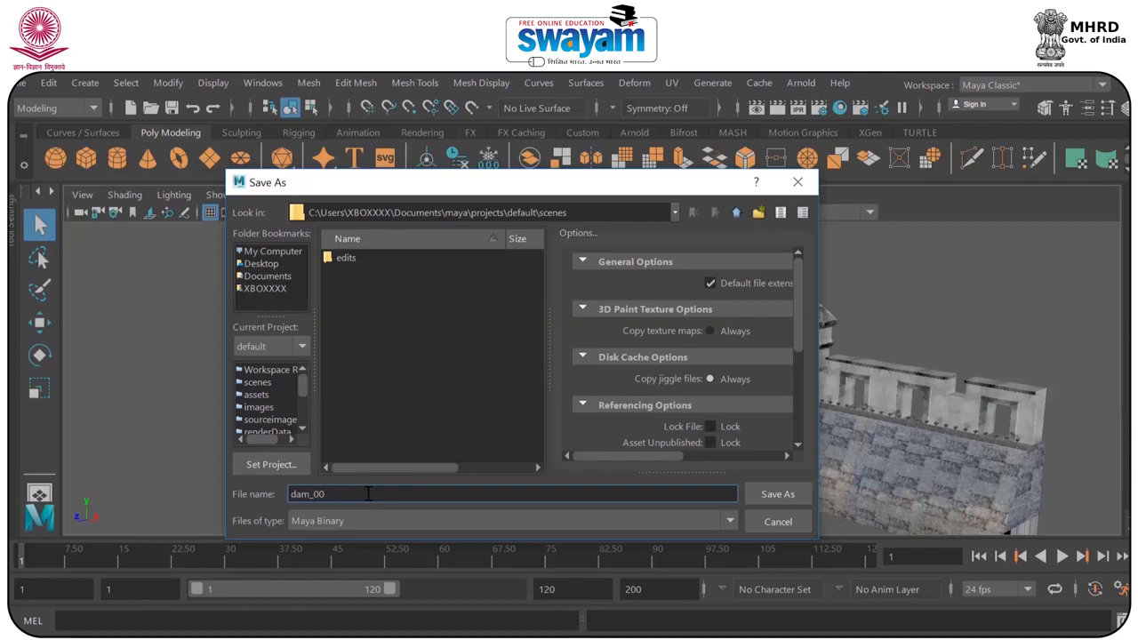
{"action": "type", "text": "7"}
{"action": "key", "text": "Return"}
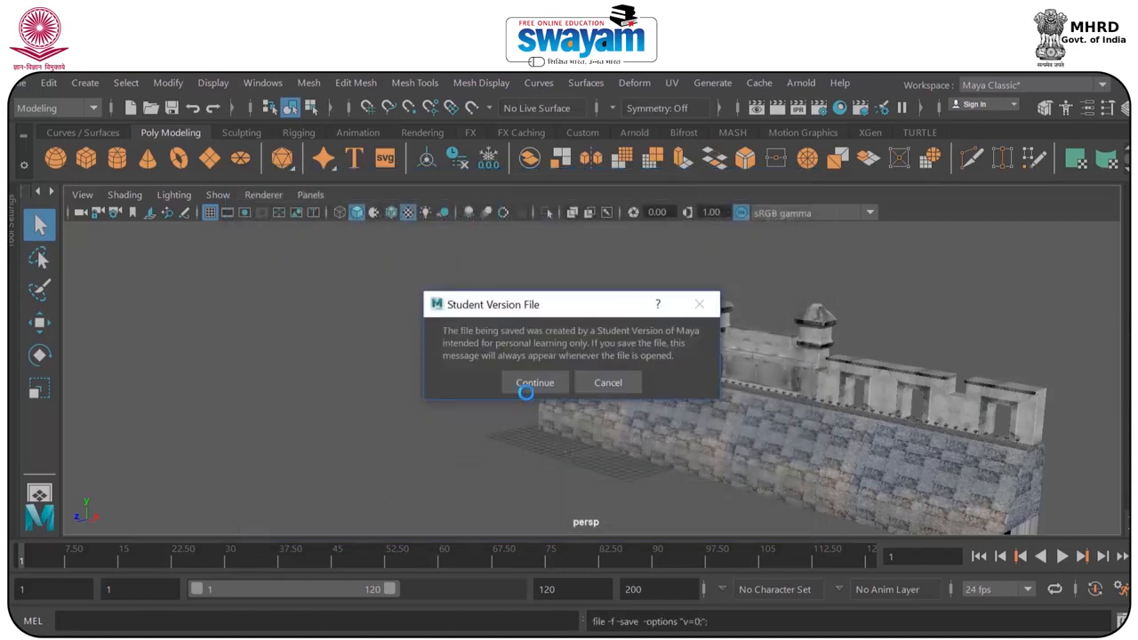
{"action": "left_click", "coordinate": [534, 382]}
{"action": "left_click_drag", "start_coordinate": [564, 388], "coordinate": [724, 393], "text": "alt"}
{"action": "scroll", "coordinate": [725, 393], "scroll_direction": "down", "scroll_amount": 2}
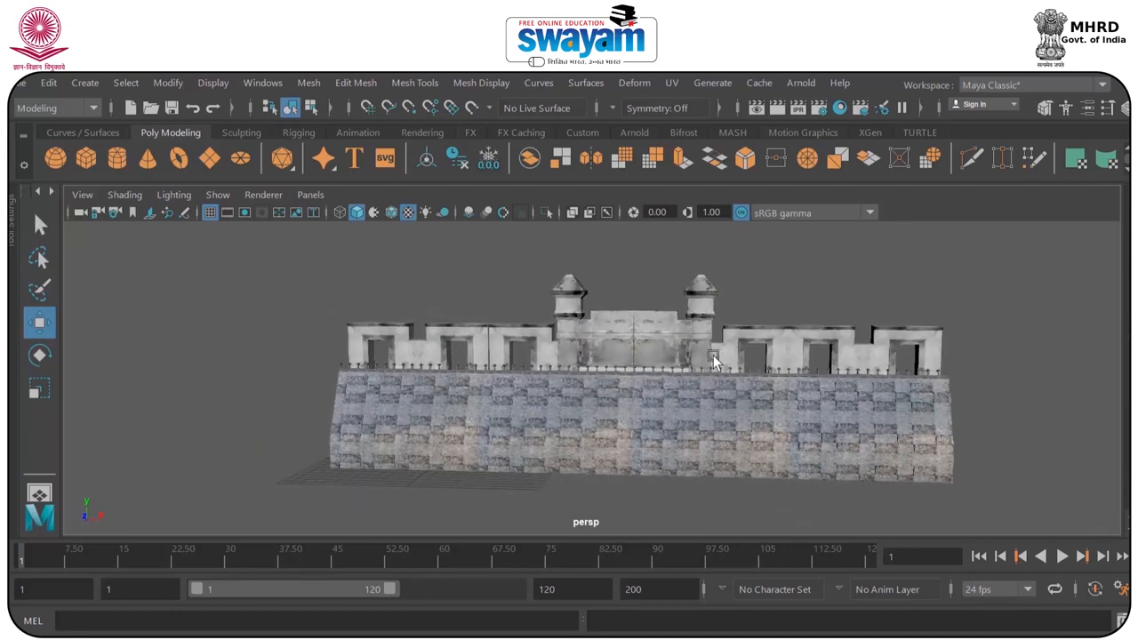